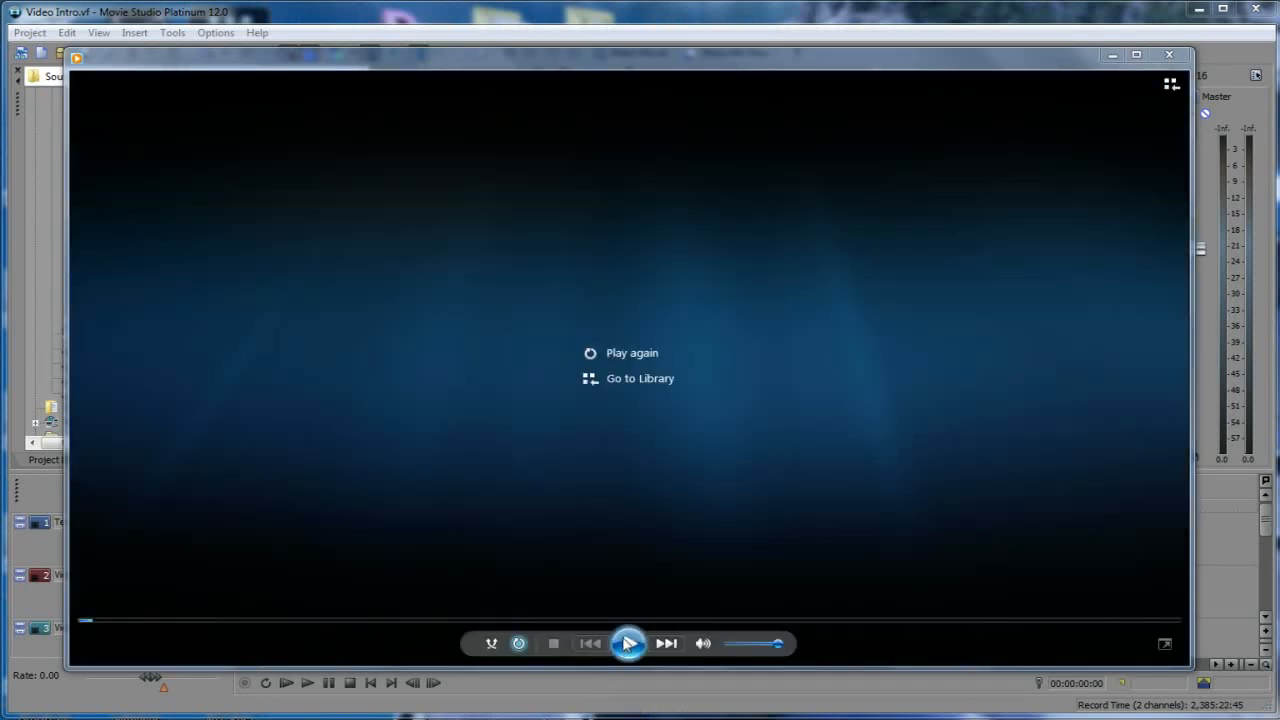
Play the finished intro video again in the media player.
left_click(627, 643)
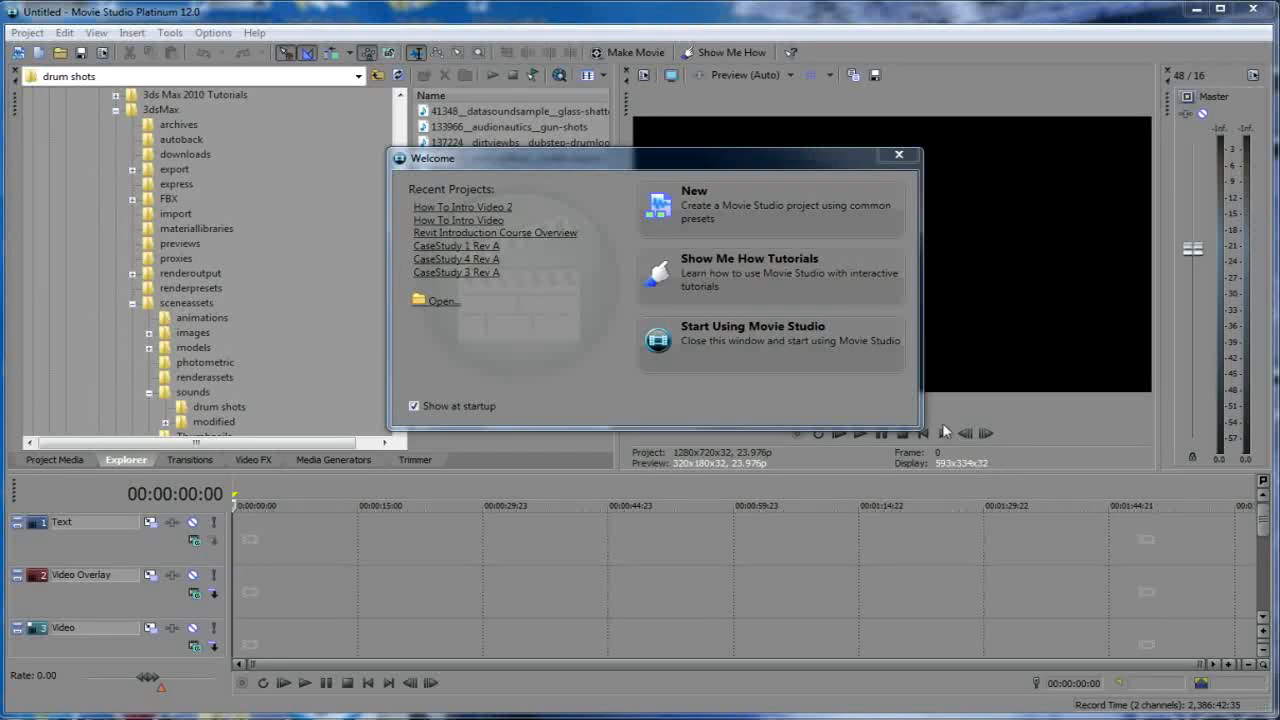
Start a new stereo project for Europe and Asia (50 Hz / PAL) with the HDV 1280x720-24p preset.
left_click(727, 202)
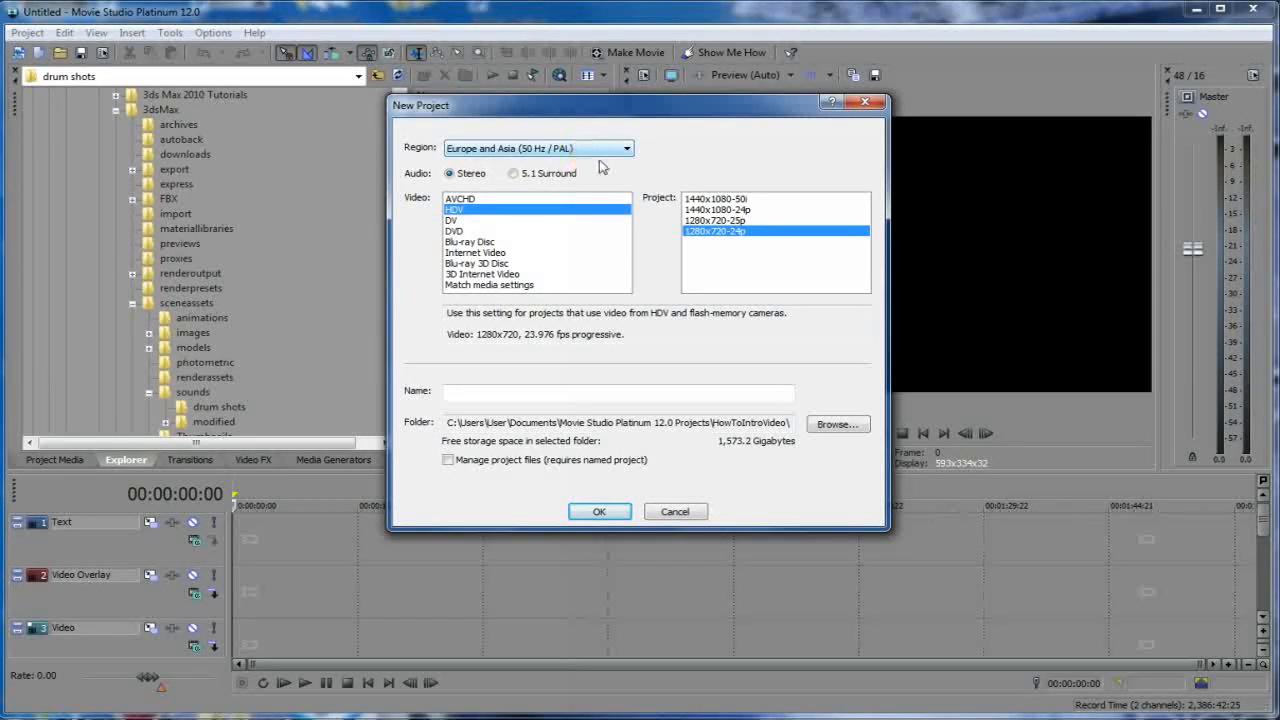
left_click(697, 241)
left_click(763, 239)
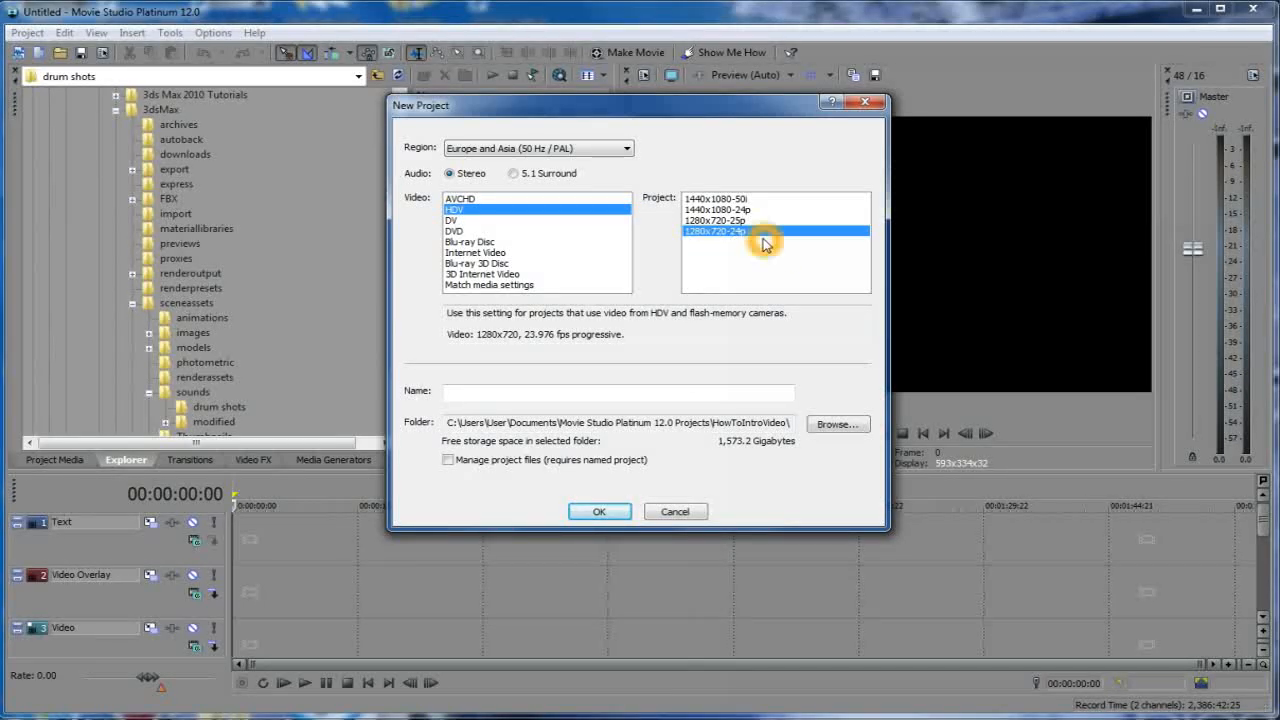
left_click(800, 272)
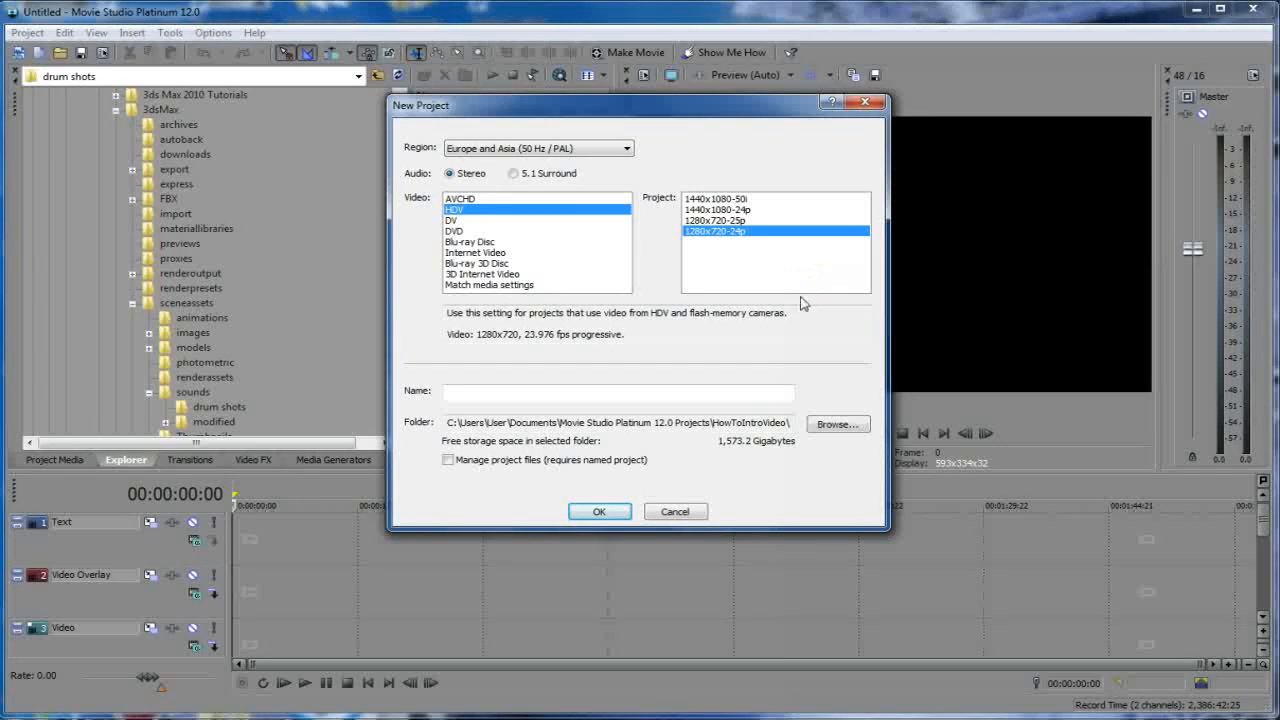
left_click(802, 296)
left_click(811, 338)
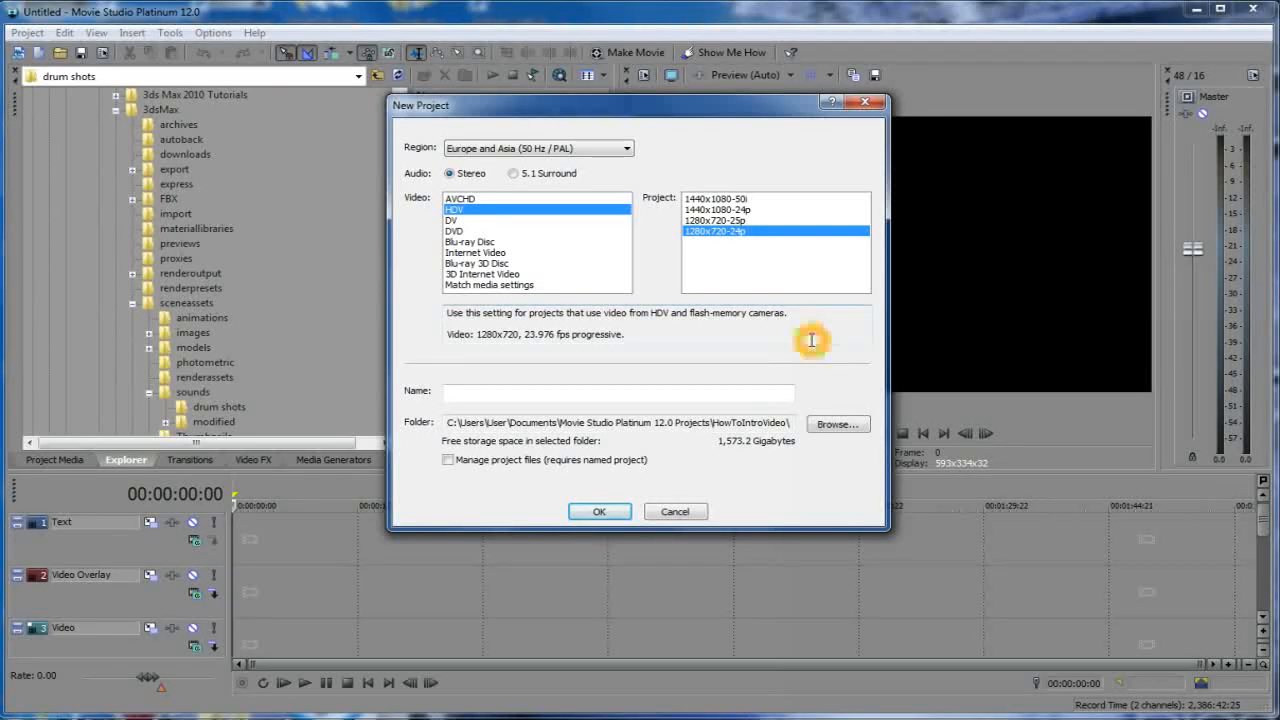
left_click(751, 495)
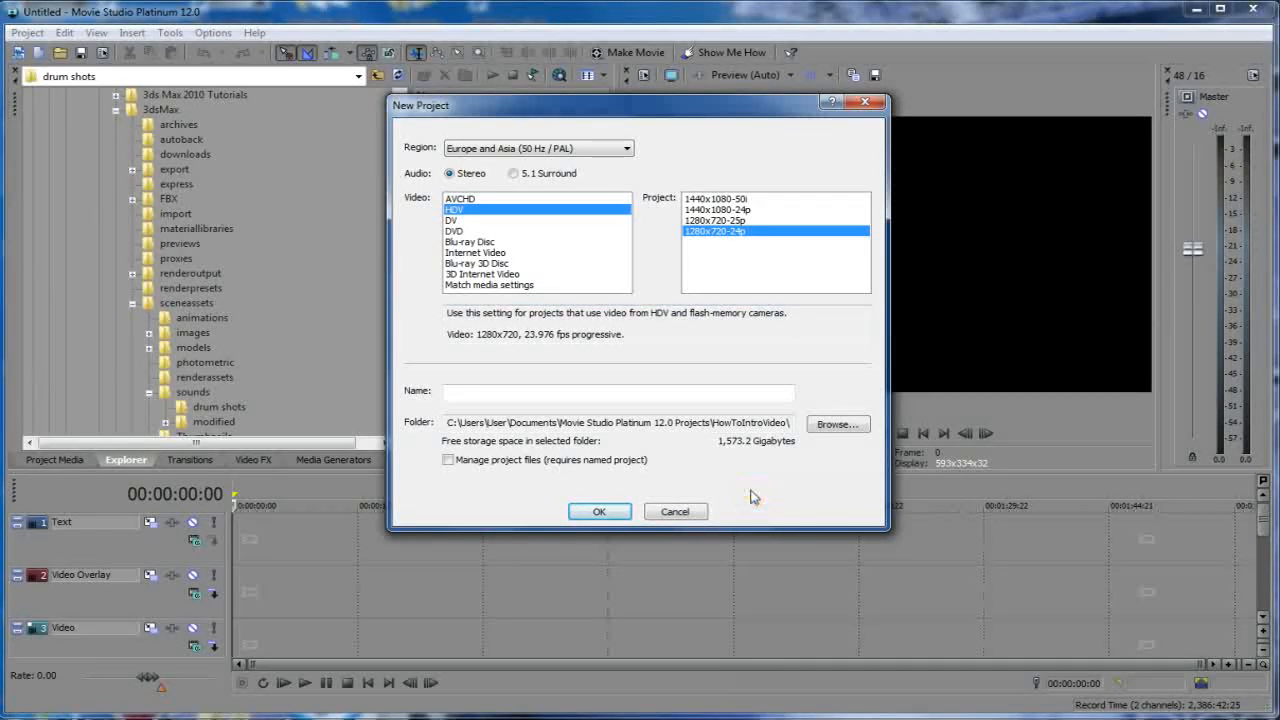
Name the new project MovieStu and create it.
left_click(468, 393)
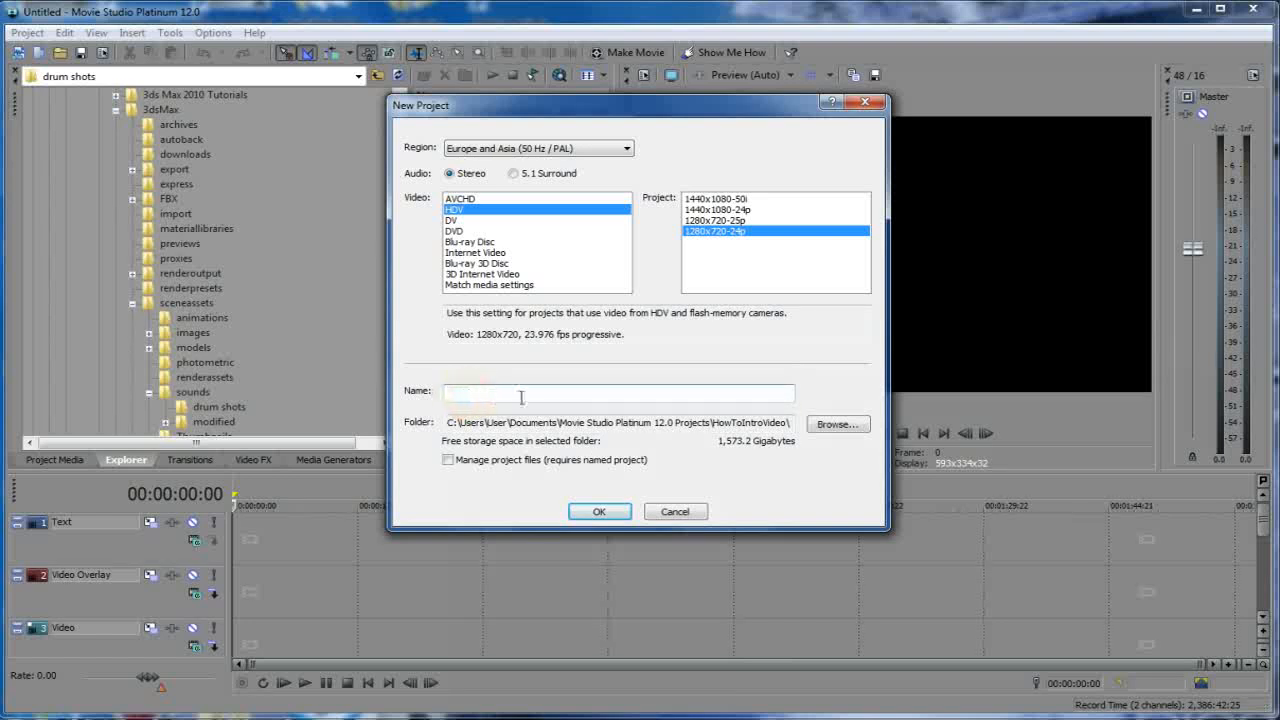
left_click(577, 400)
left_click(467, 394)
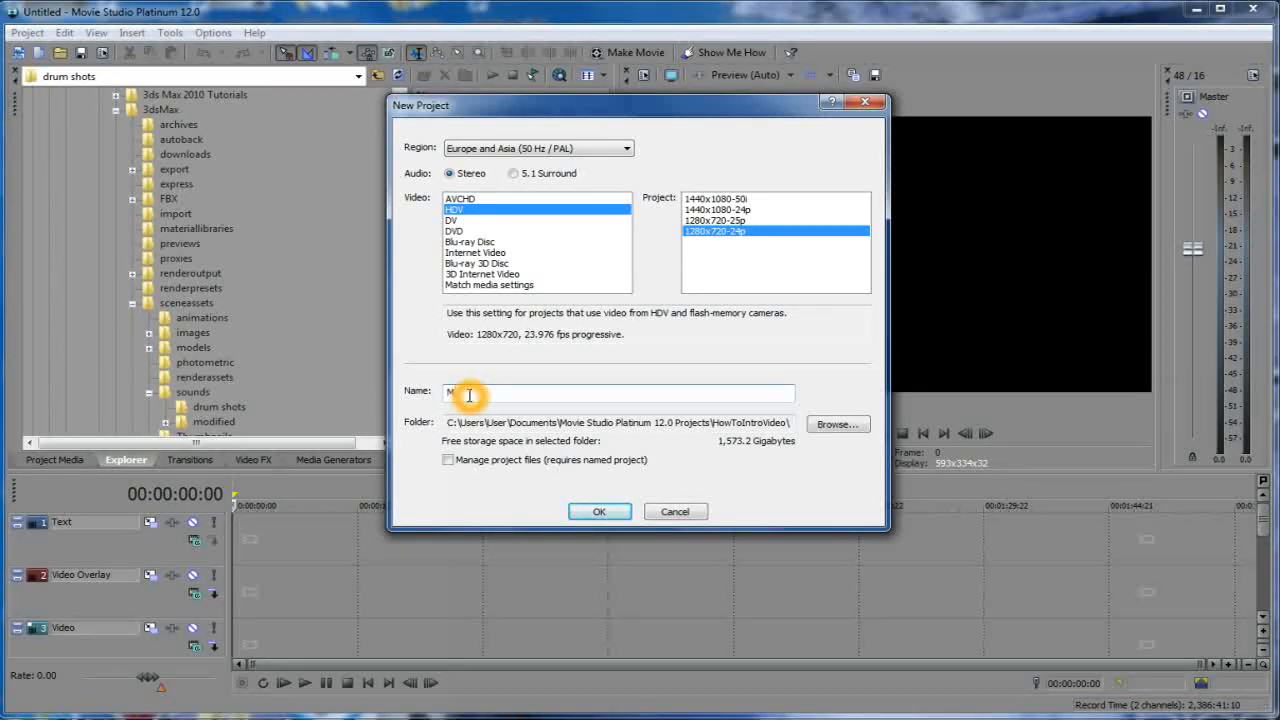
type("v")
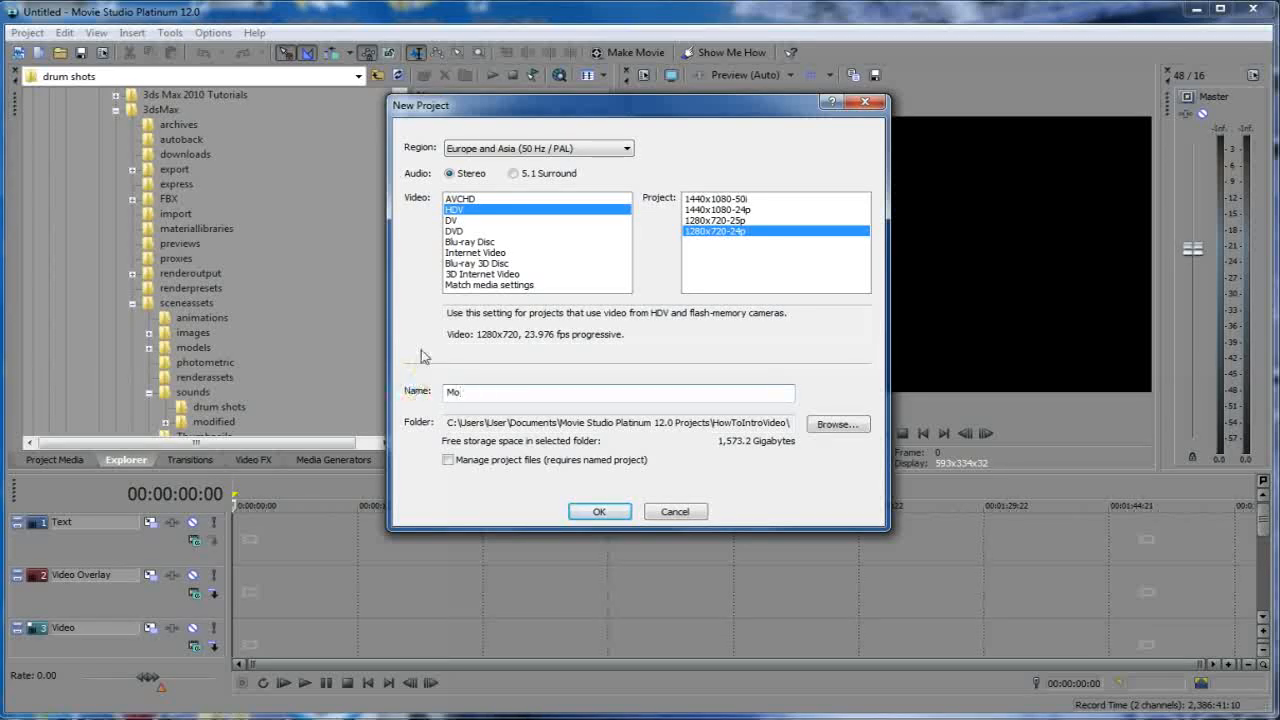
type("i")
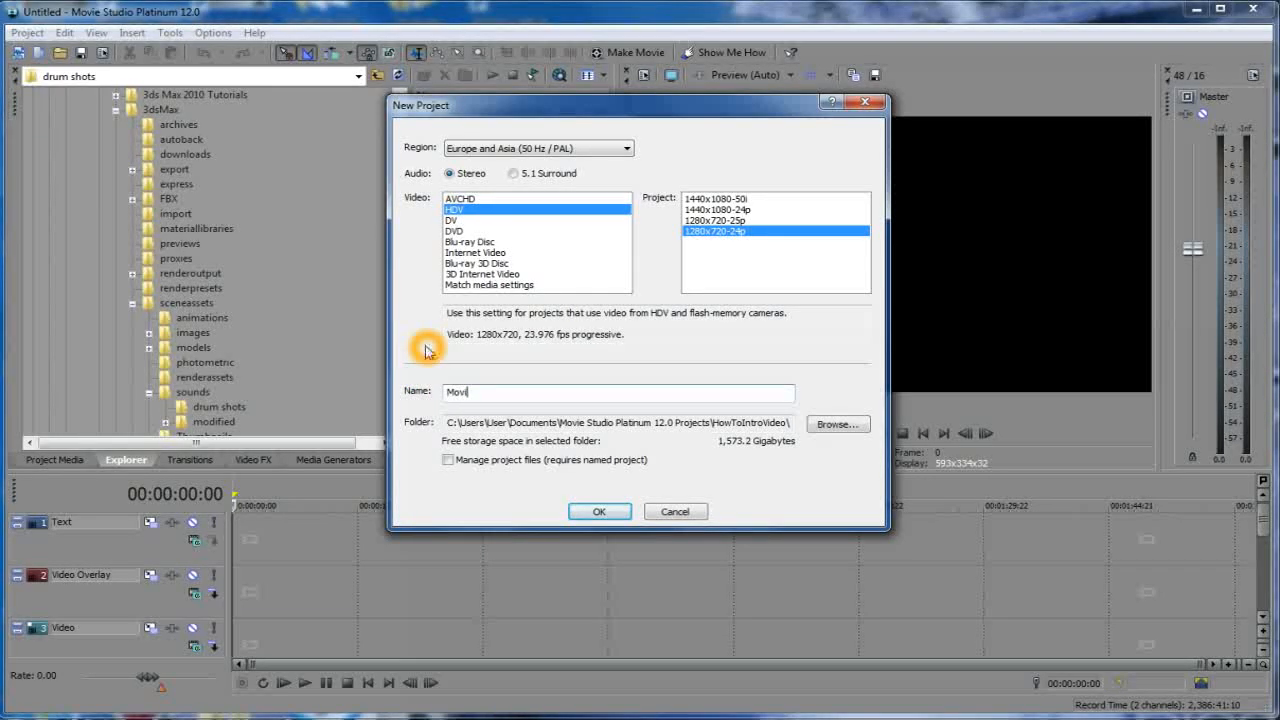
type("eStu")
key("Return")
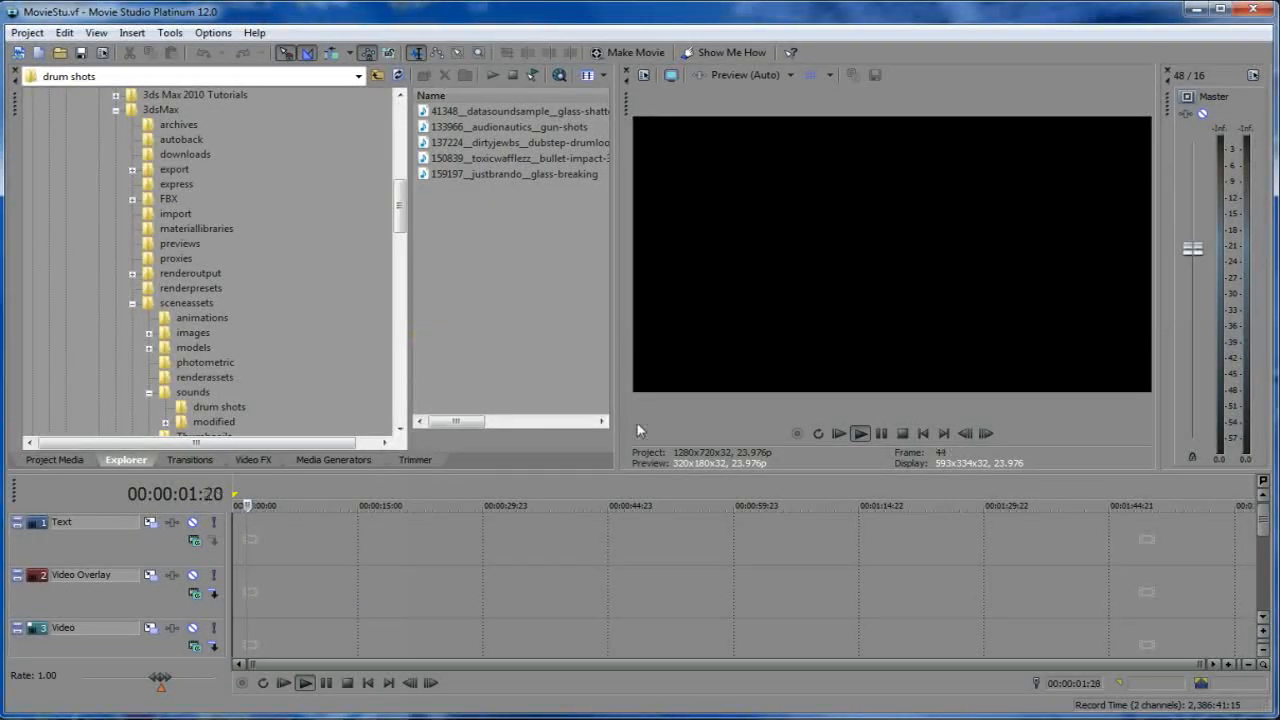
Create another new project named Video Intro, keeping the HDV 1280x720-24p preset and the HowToIntroVideo folder.
key("ctrl+n")
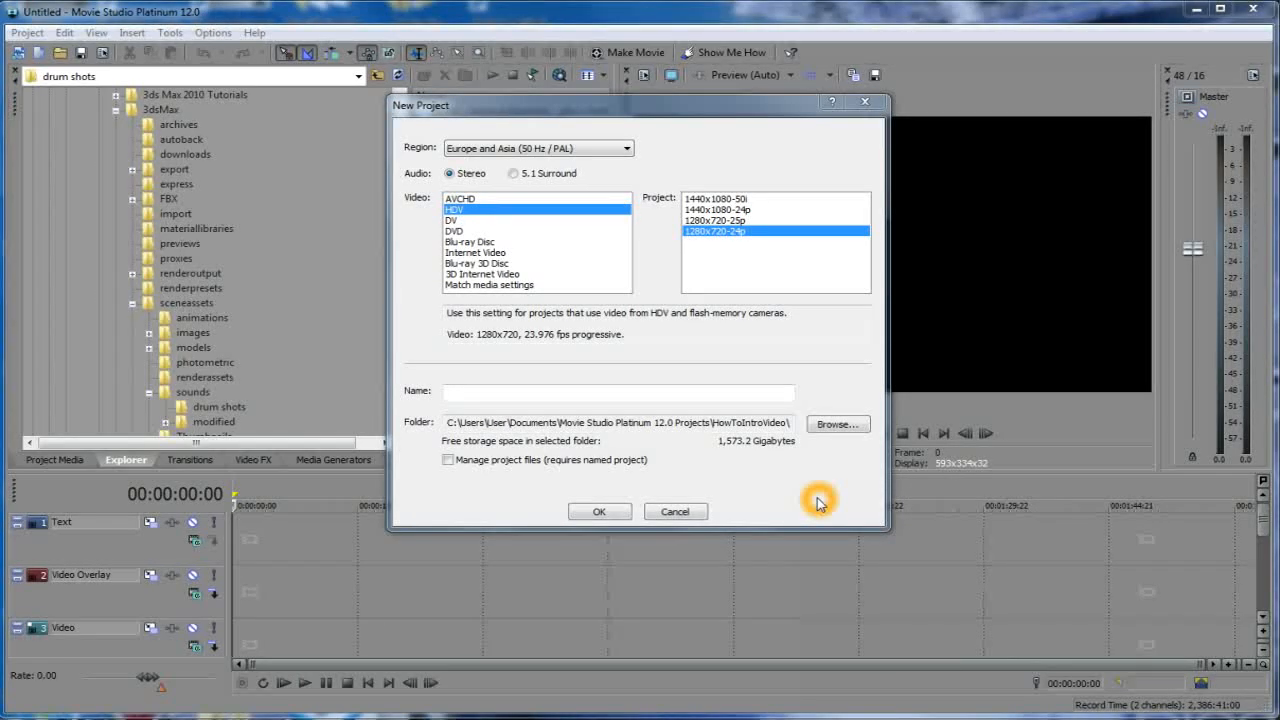
left_click(505, 392)
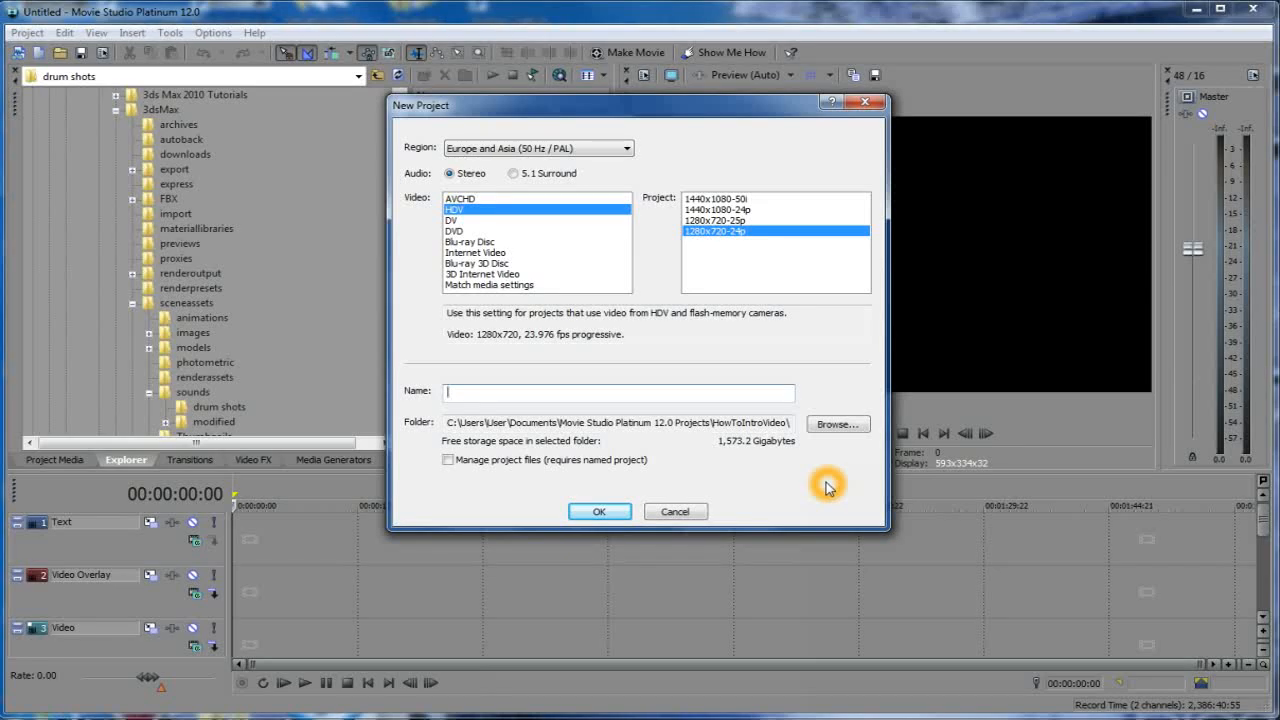
type("W")
type("ide")
type("o In")
type("tro")
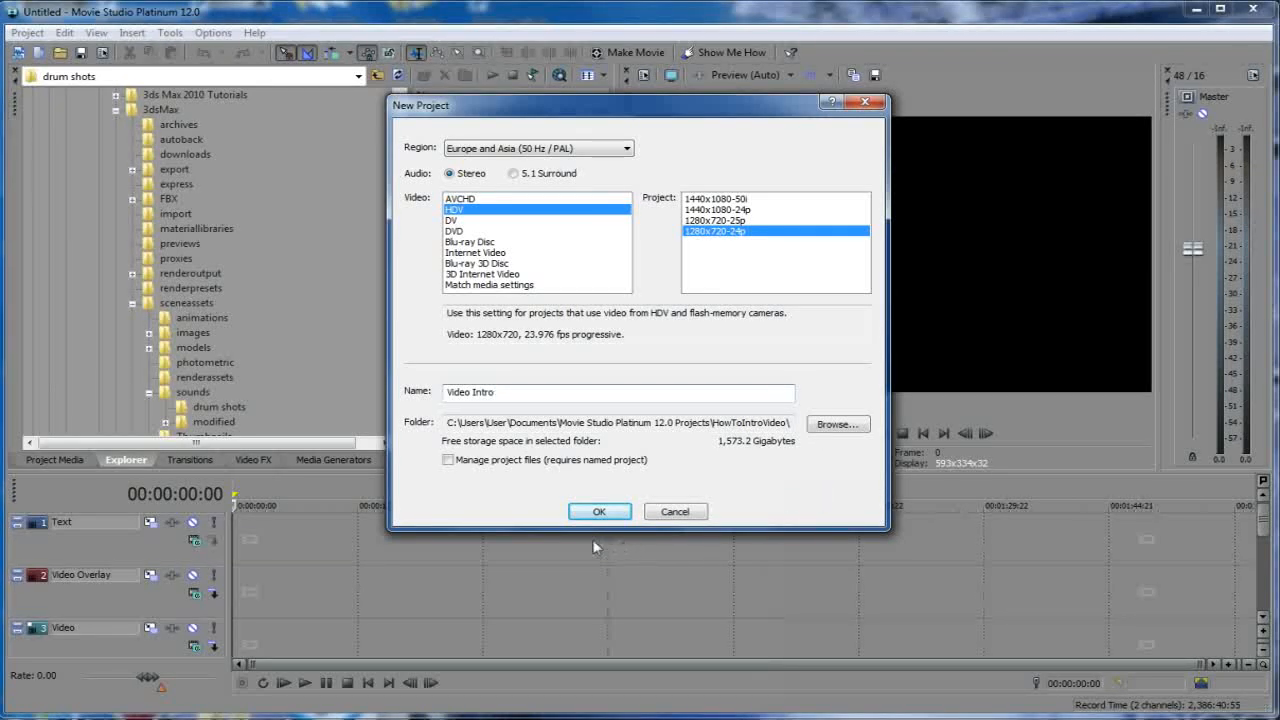
left_click(597, 512)
left_click(597, 512)
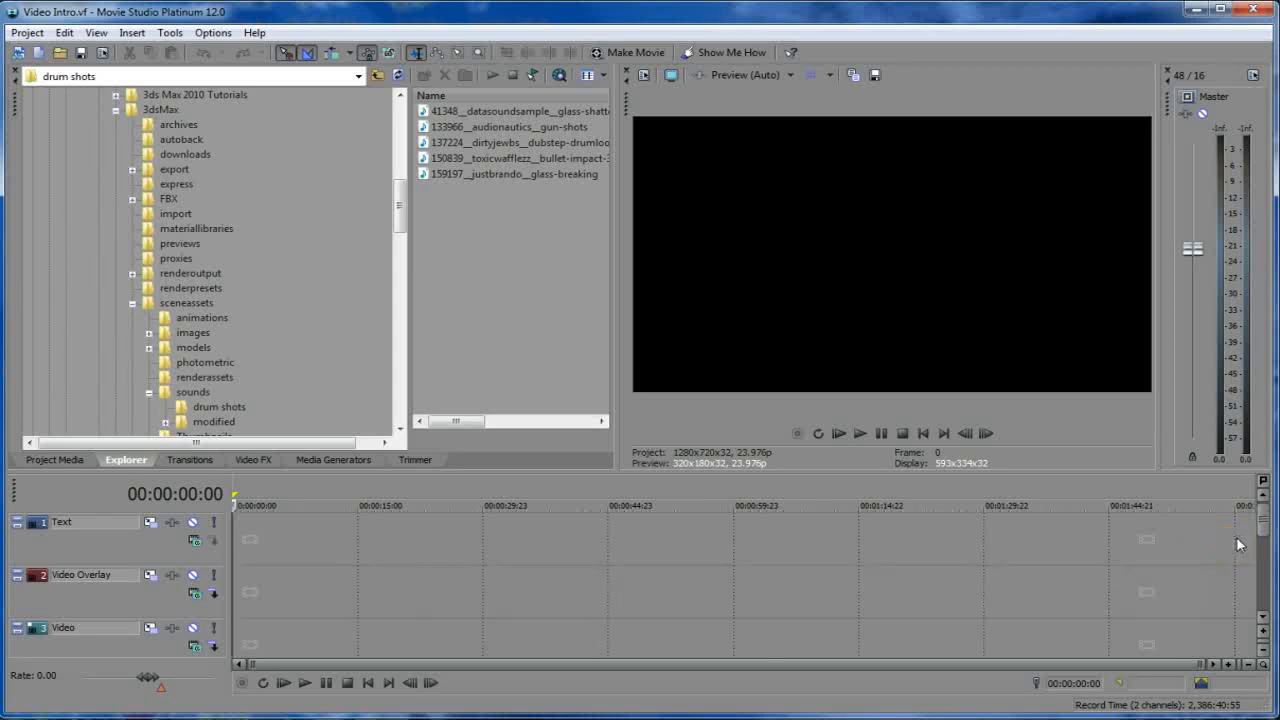
Select the Video track and open the Video Clips folder inside Intro and Outro.
left_click_drag(1263, 528, 1262, 538)
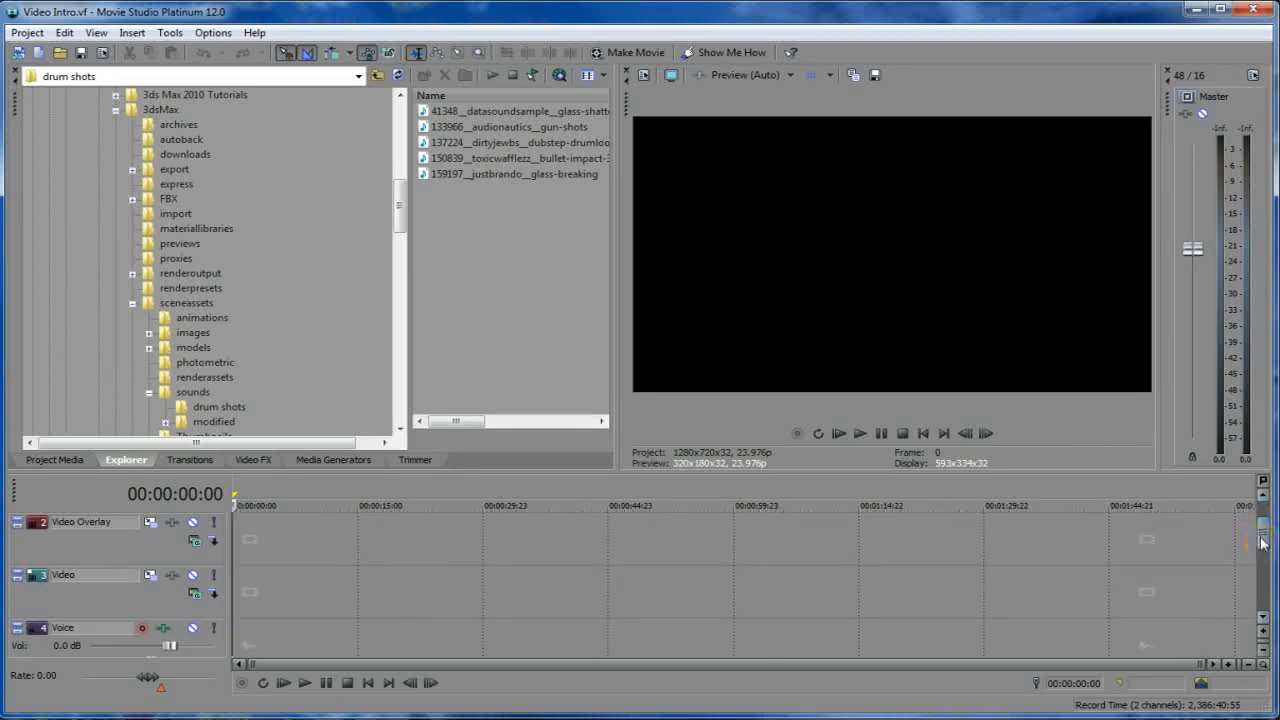
left_click(81, 600)
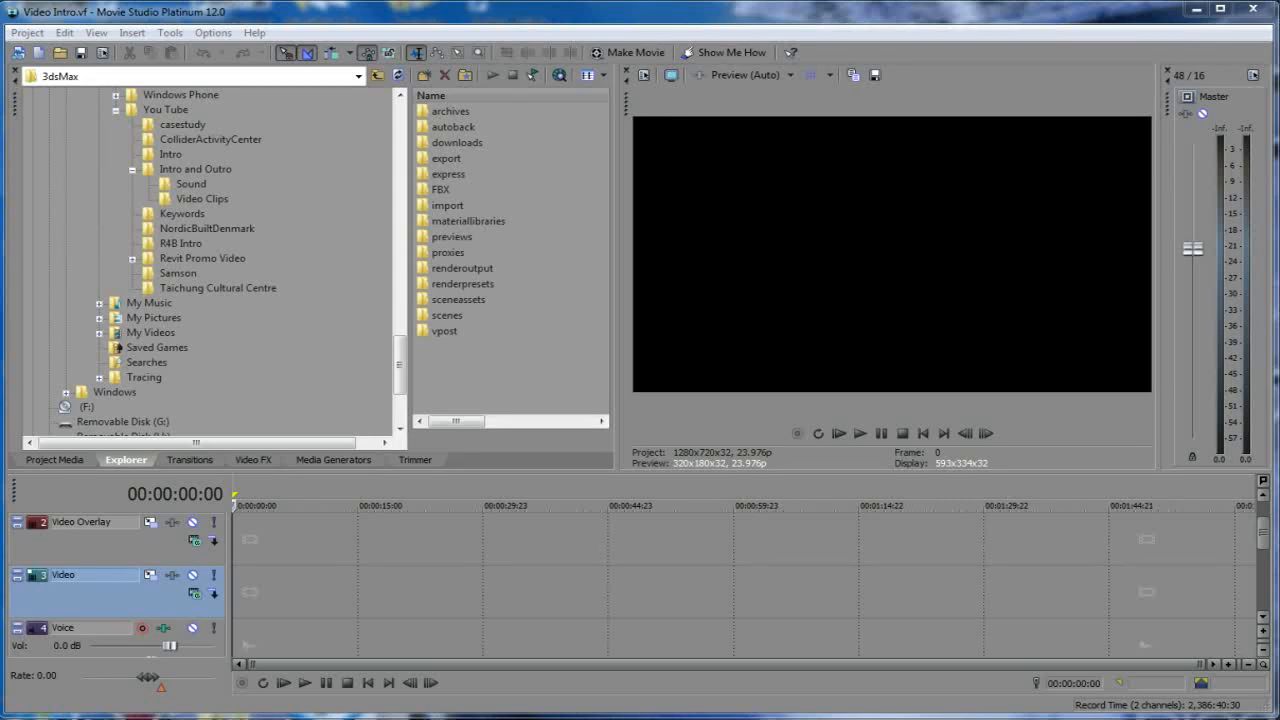
left_click(884, 667)
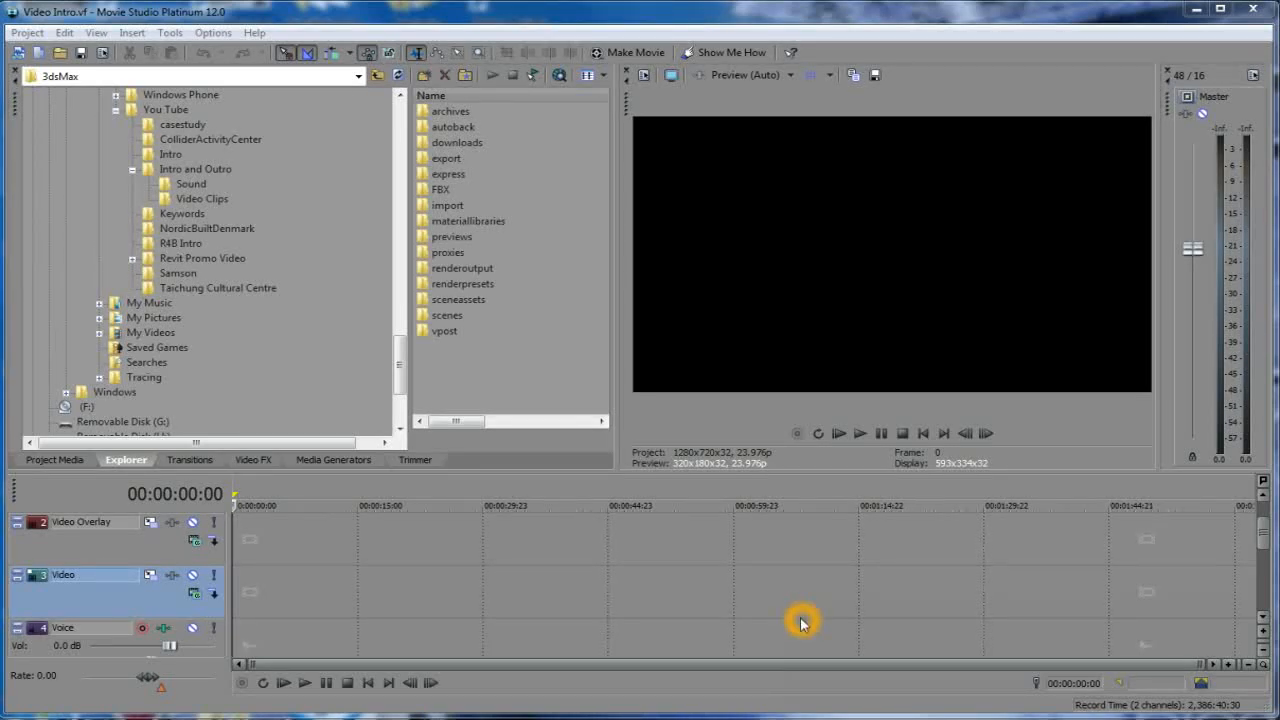
left_click(178, 199)
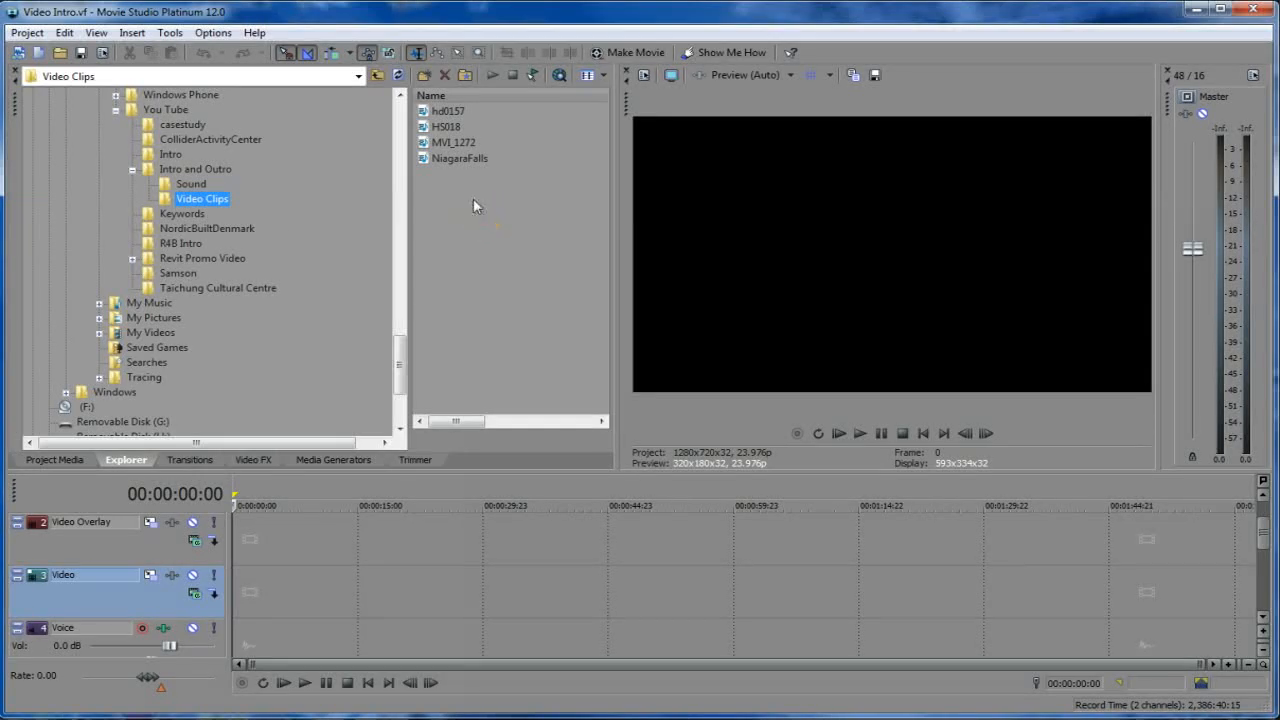
Look through the four clips and place HS018 at the very start of the Video track.
left_click(429, 158)
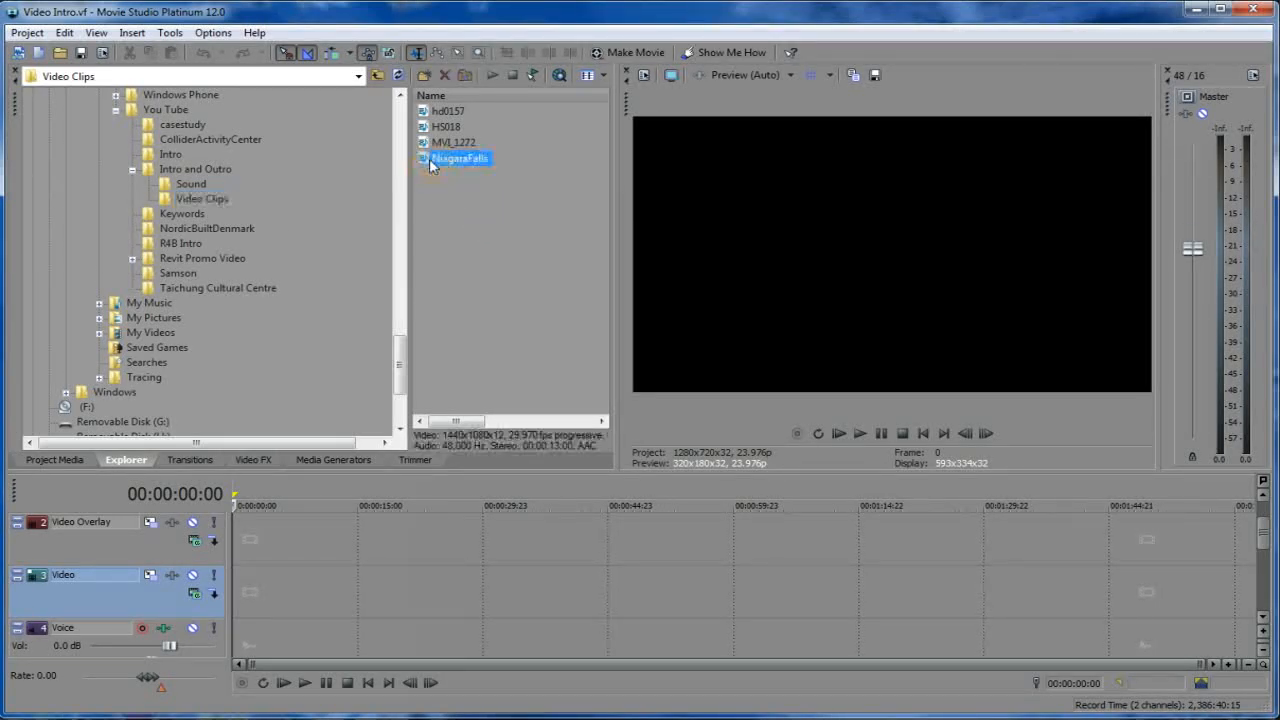
left_click(432, 143)
left_click(430, 127)
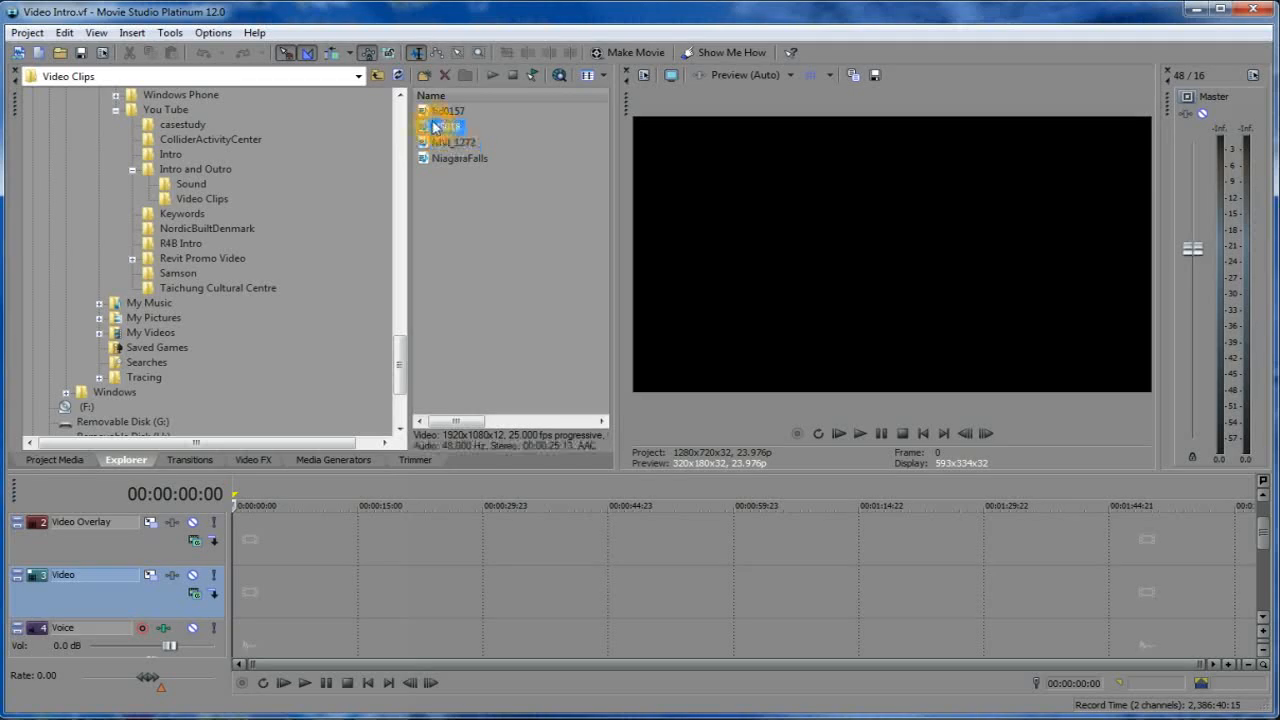
left_click(430, 111)
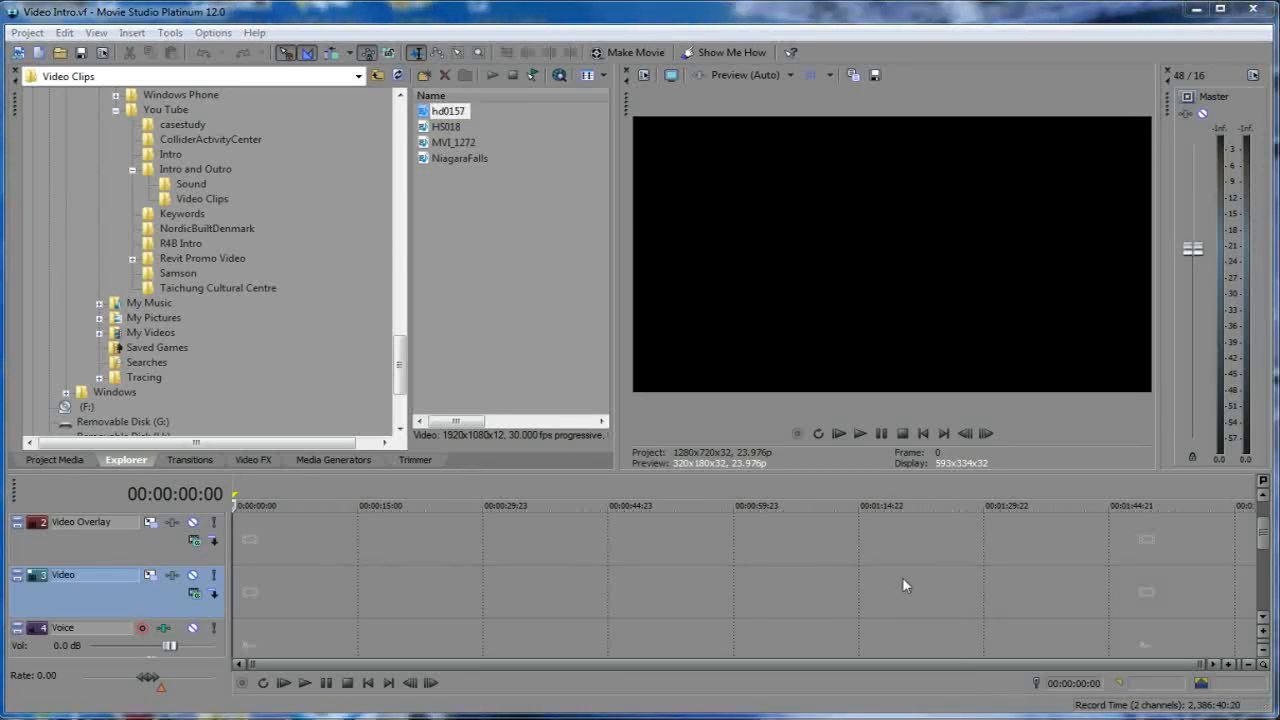
left_click(441, 128)
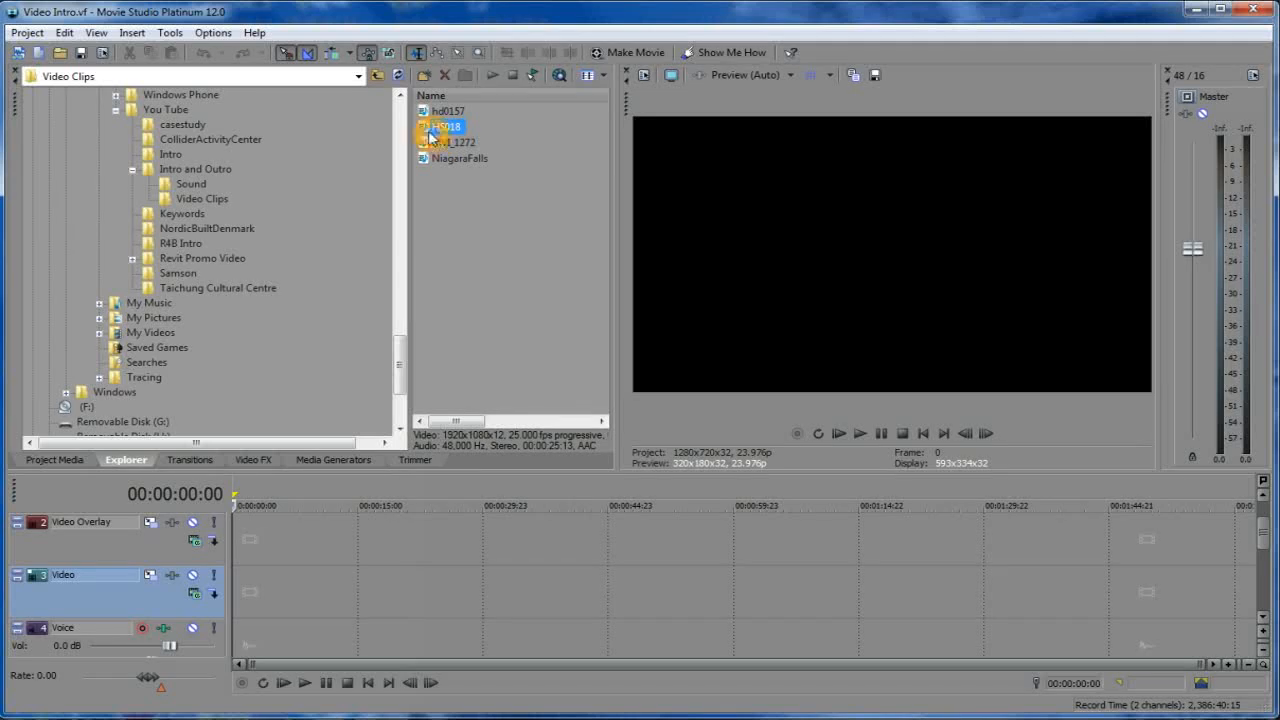
left_click_drag(432, 134, 245, 592)
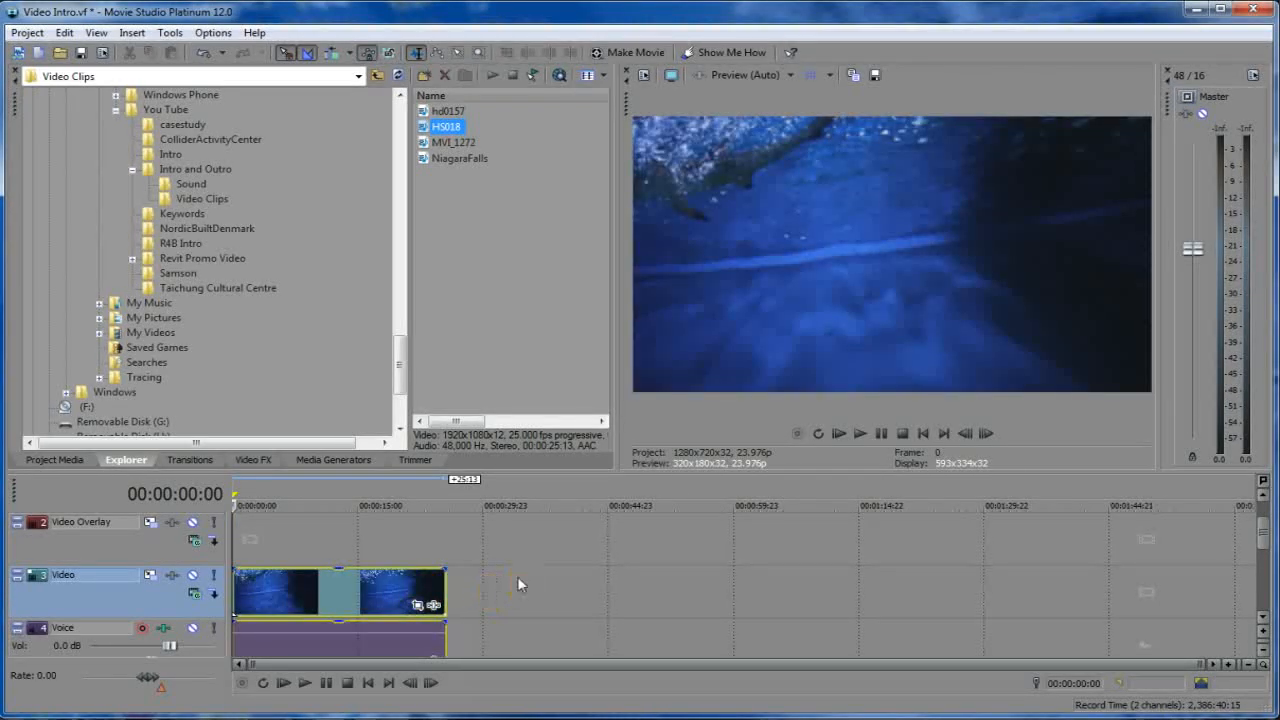
Place the hd0157 clip on the Video track directly after the HS018 clip.
left_click(428, 114)
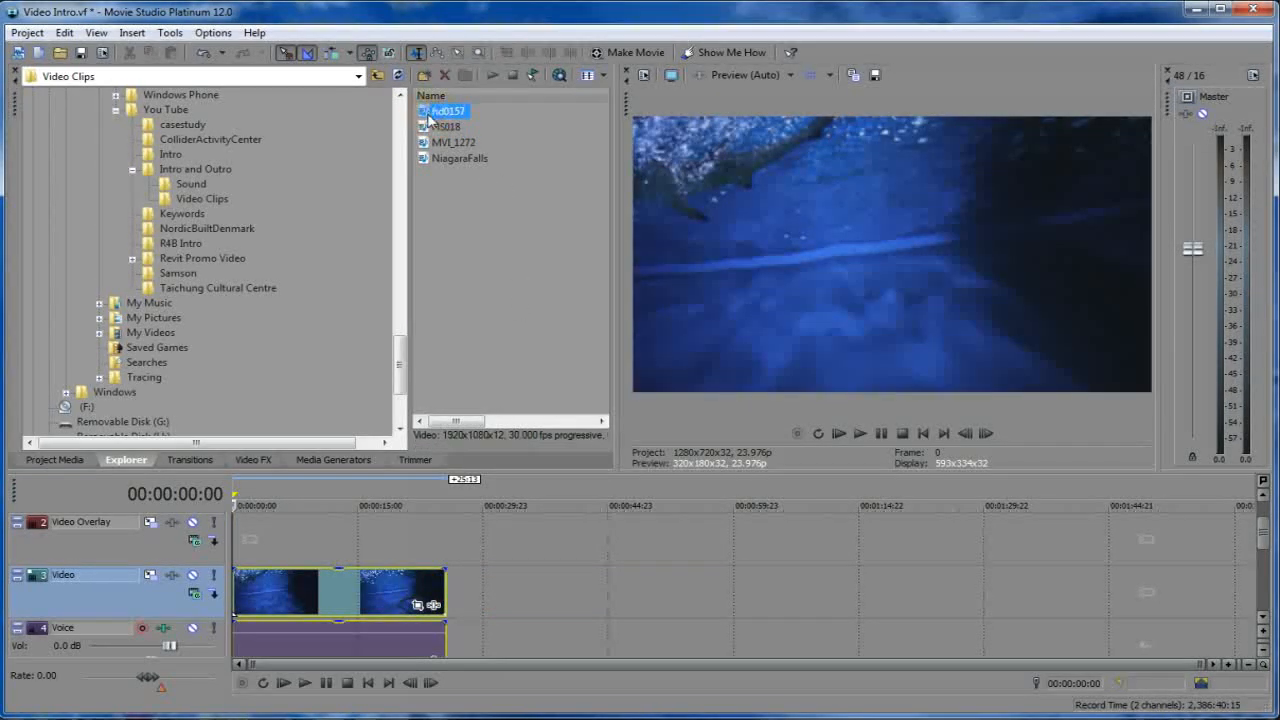
left_click(428, 116)
left_click_drag(428, 116, 465, 592)
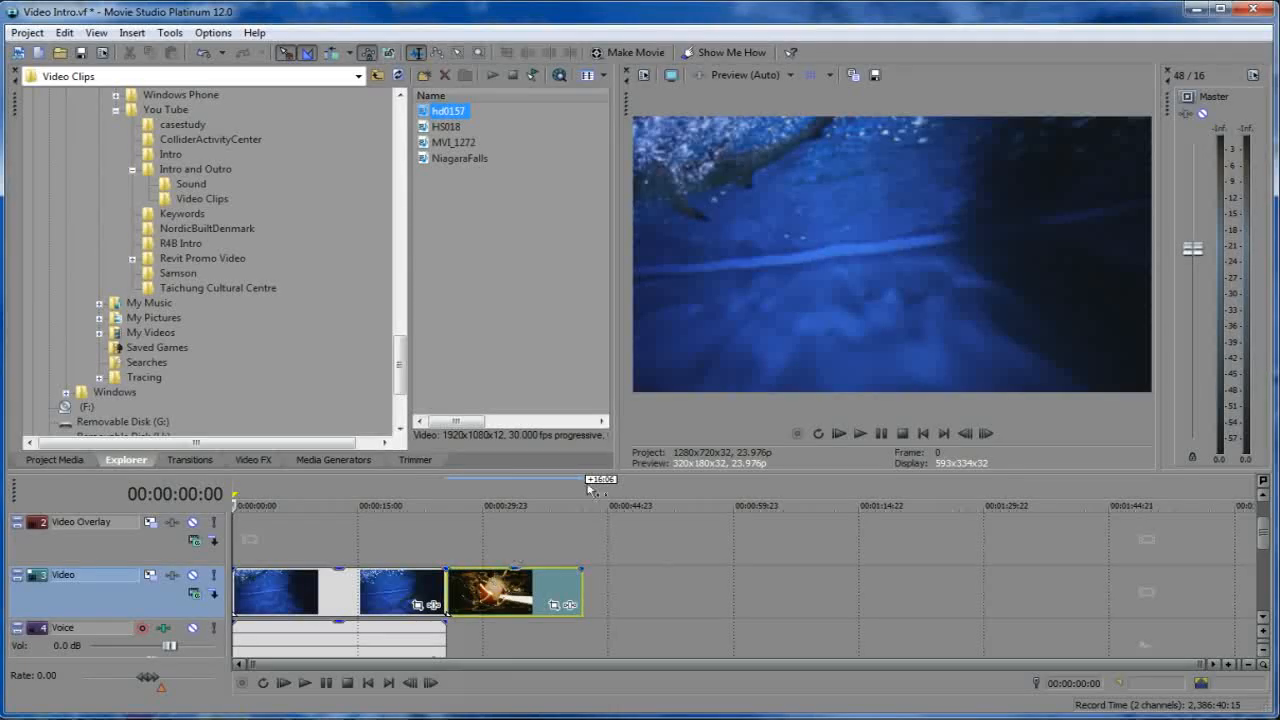
Add the MVI_1272 clip directly after hd0157 on the Video track, followed by the NiagaraFalls clip.
left_click(494, 200)
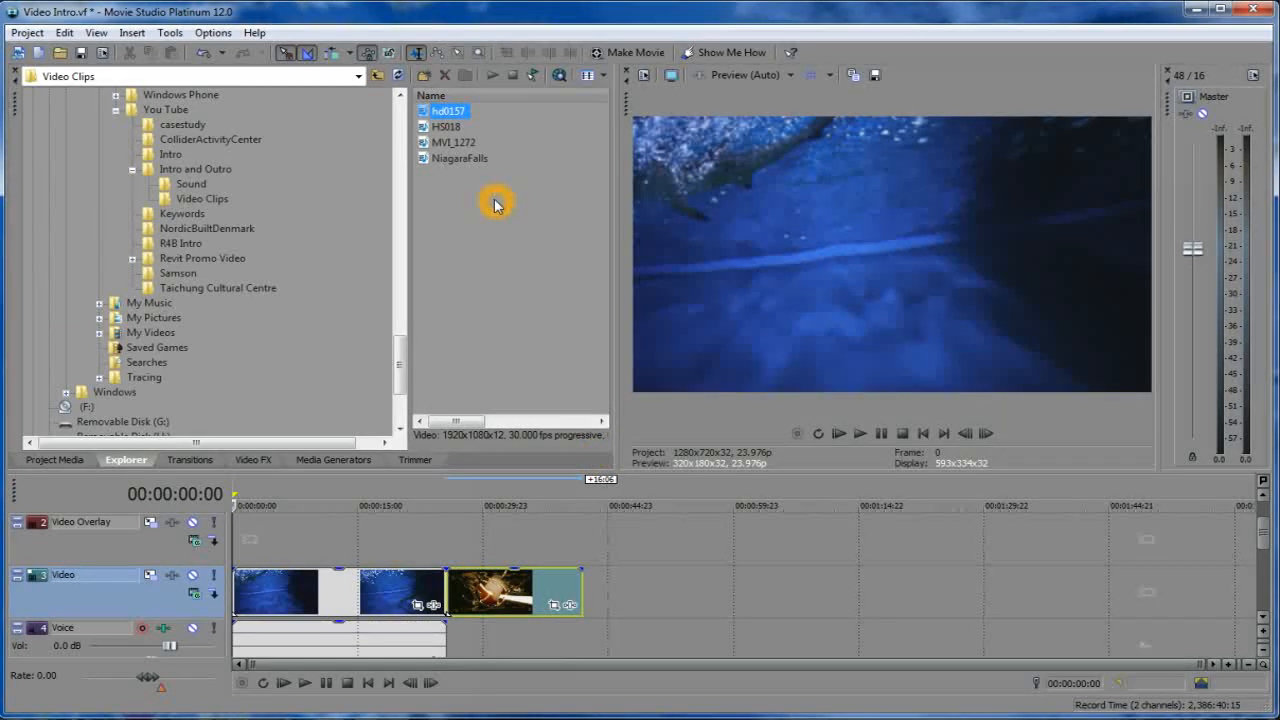
left_click(433, 150)
left_click_drag(433, 150, 600, 588)
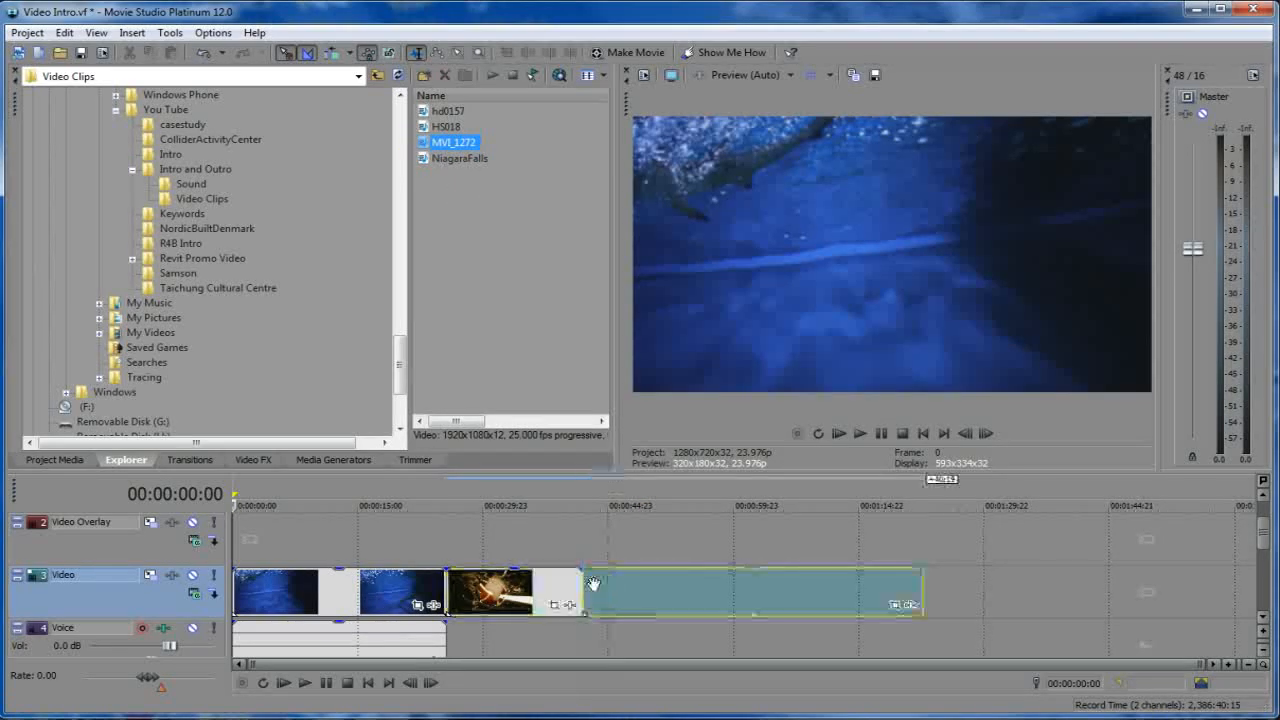
left_click(432, 160)
left_click_drag(432, 160, 943, 597)
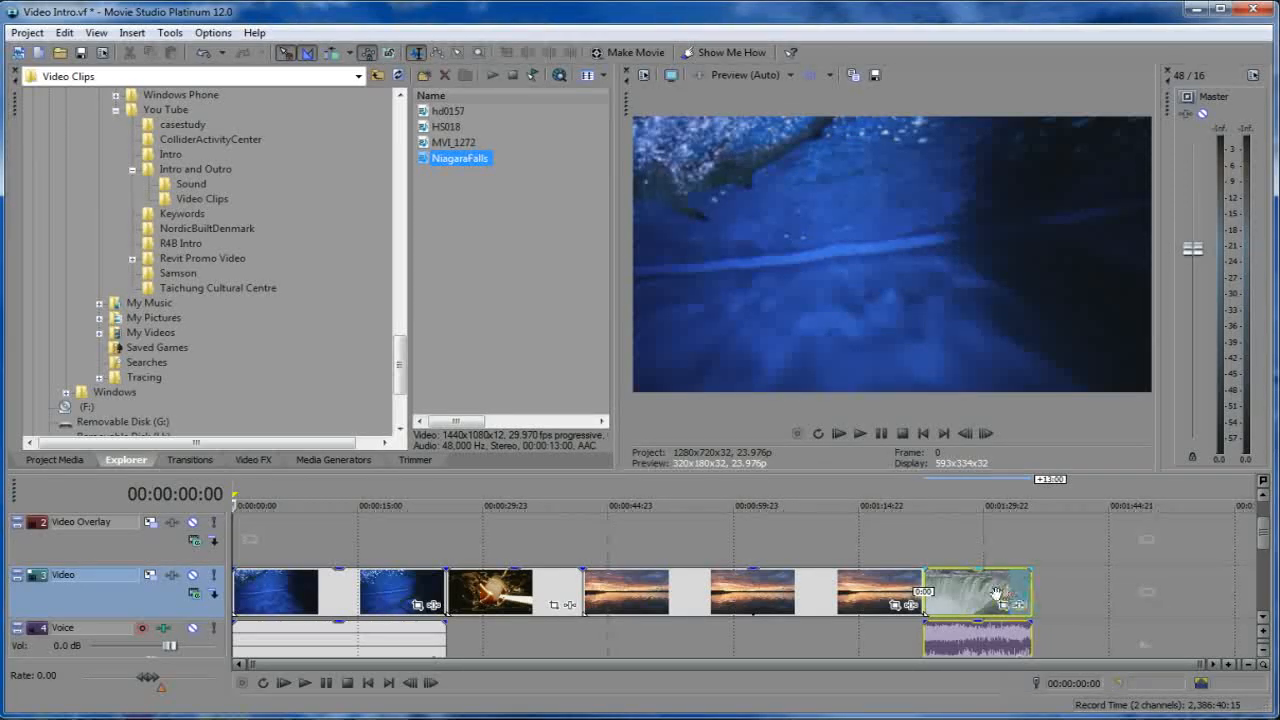
left_click(562, 583)
left_click(1092, 716)
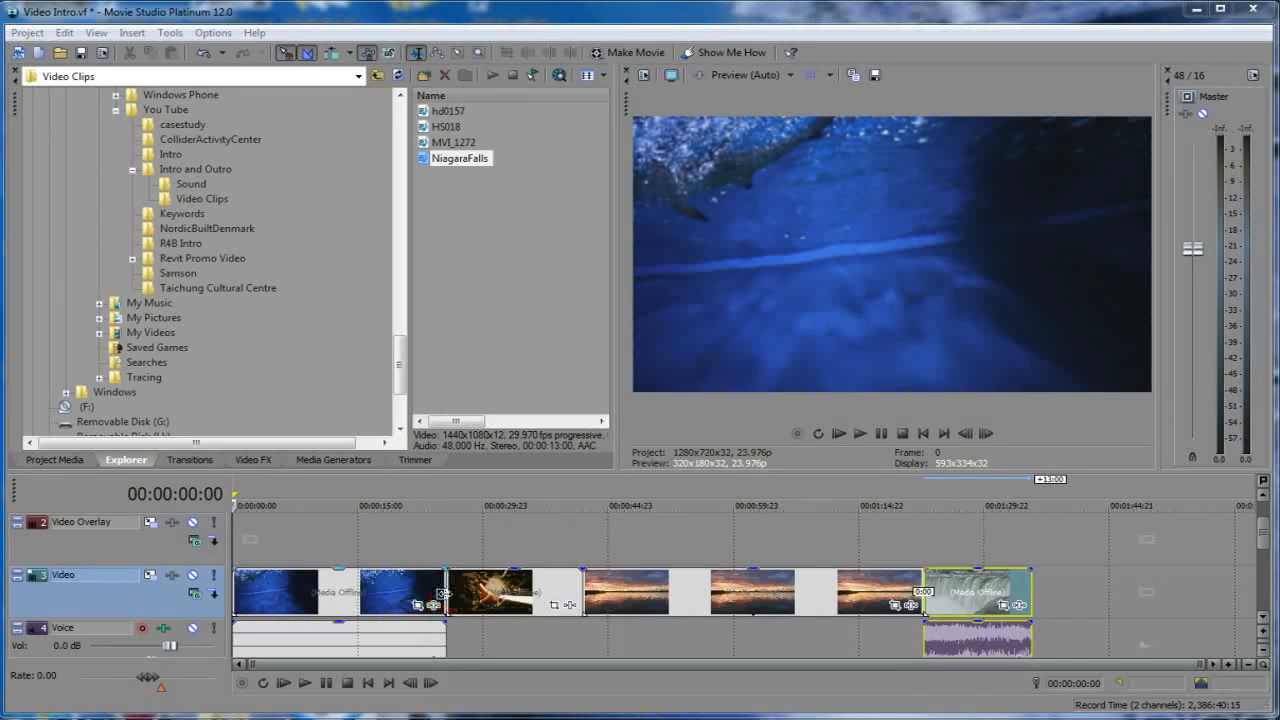
Trim the end of the HS018 clip so it lasts about 3 seconds.
left_click_drag(438, 592, 303, 600)
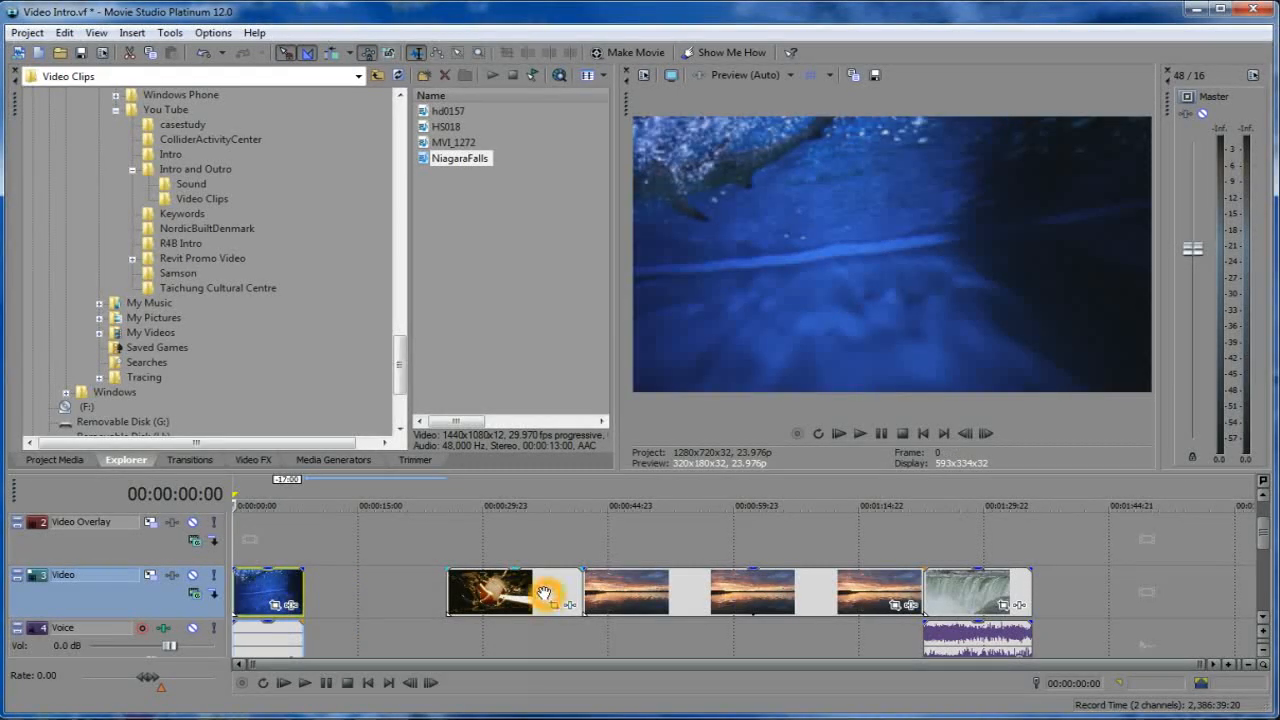
scroll(296, 612, "up", 5)
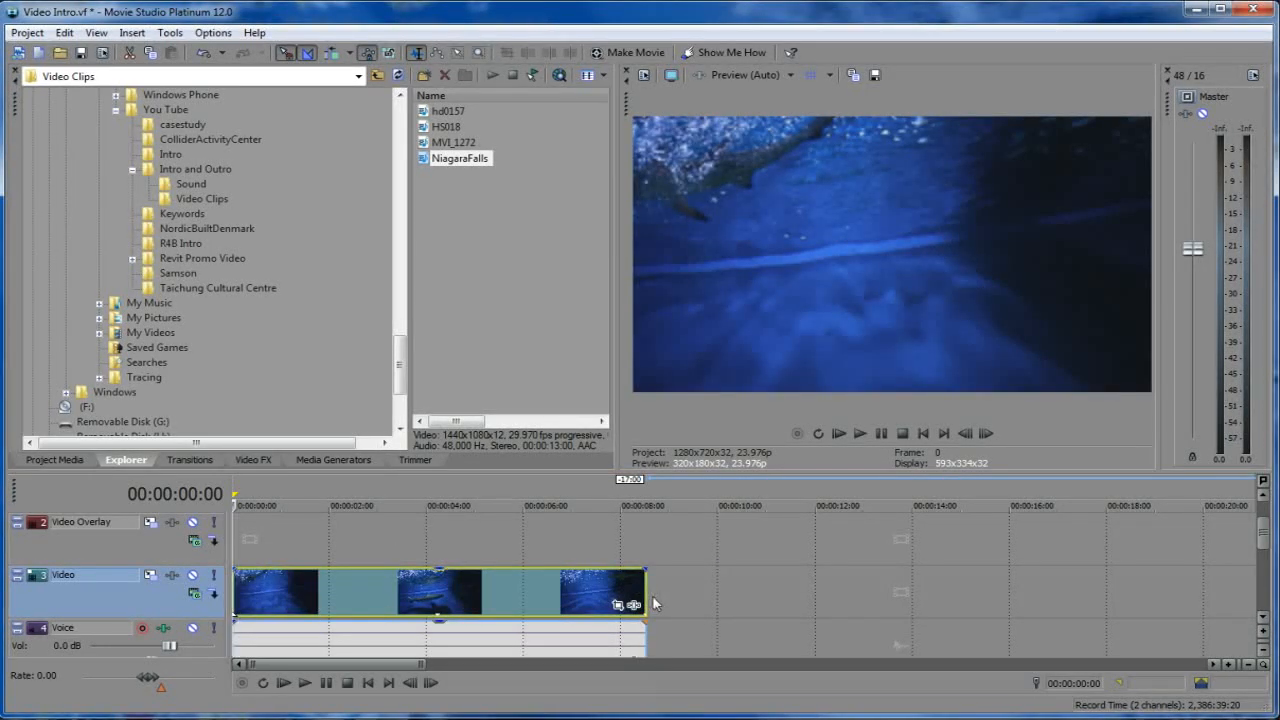
left_click_drag(645, 598, 391, 593)
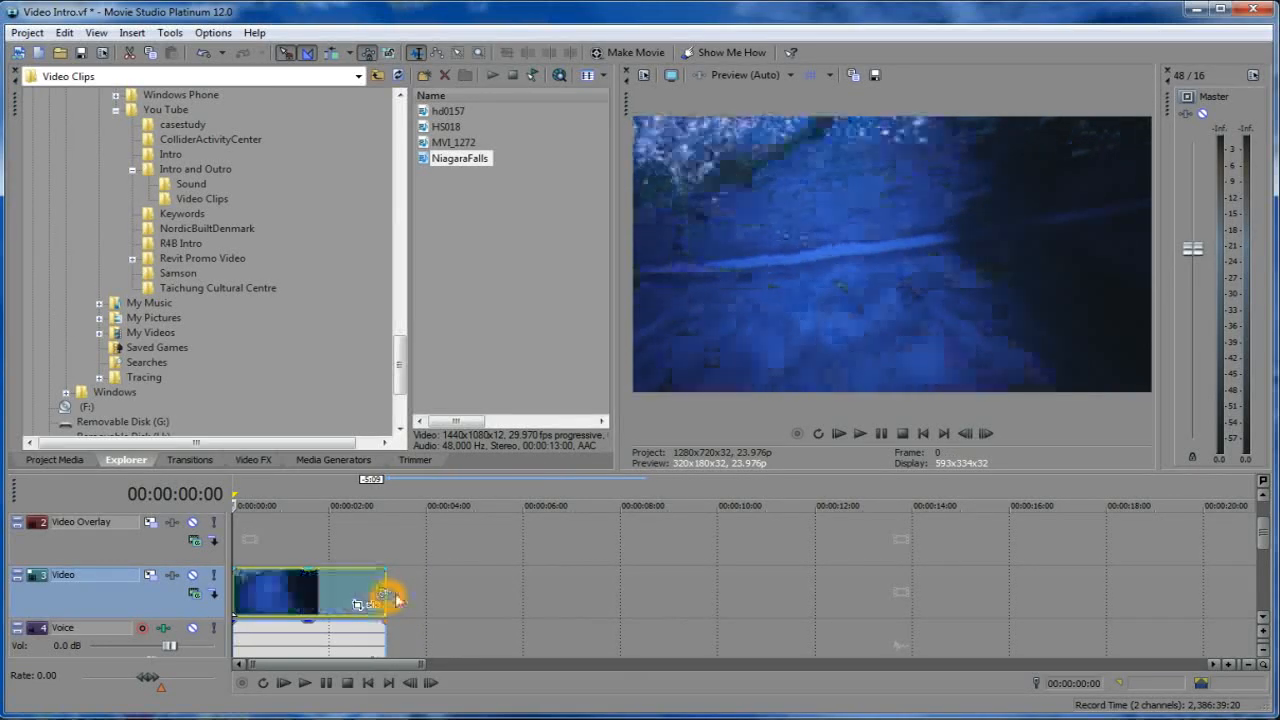
Move the hd0157 clip up against the end of HS018 and trim its end to about the 6-second mark.
scroll(641, 606, "down", 3)
left_click_drag(940, 592, 409, 597)
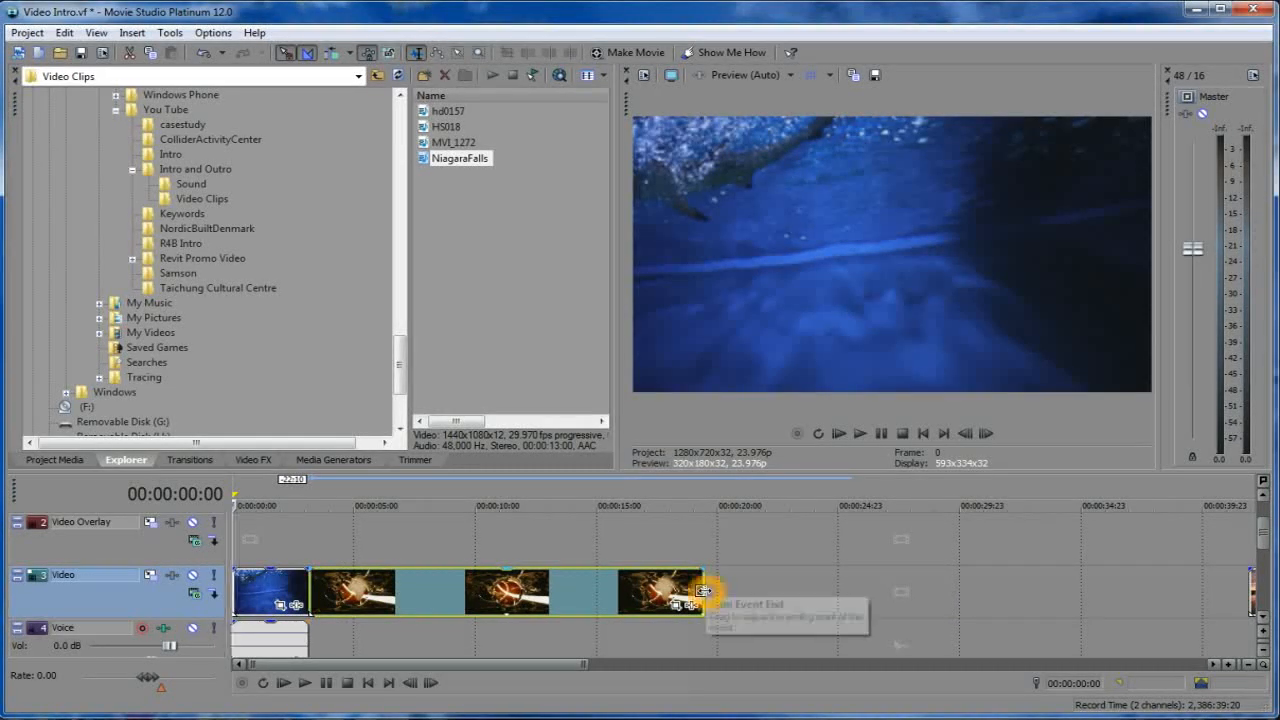
left_click_drag(704, 594, 376, 600)
scroll(345, 612, "up", 3)
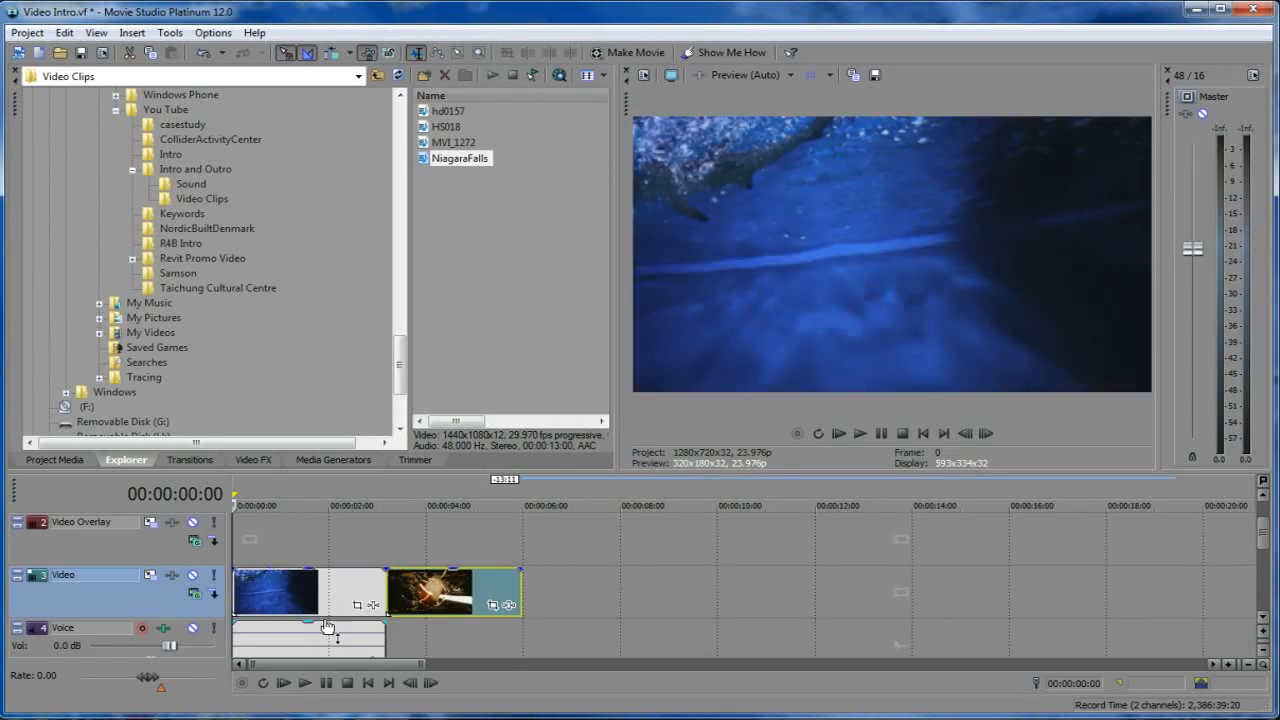
Trim the end of the hd0157 clip to about the 5-second mark and move the MVI_1272 clip up against it.
left_click_drag(520, 594, 480, 596)
scroll(530, 600, "down", 5)
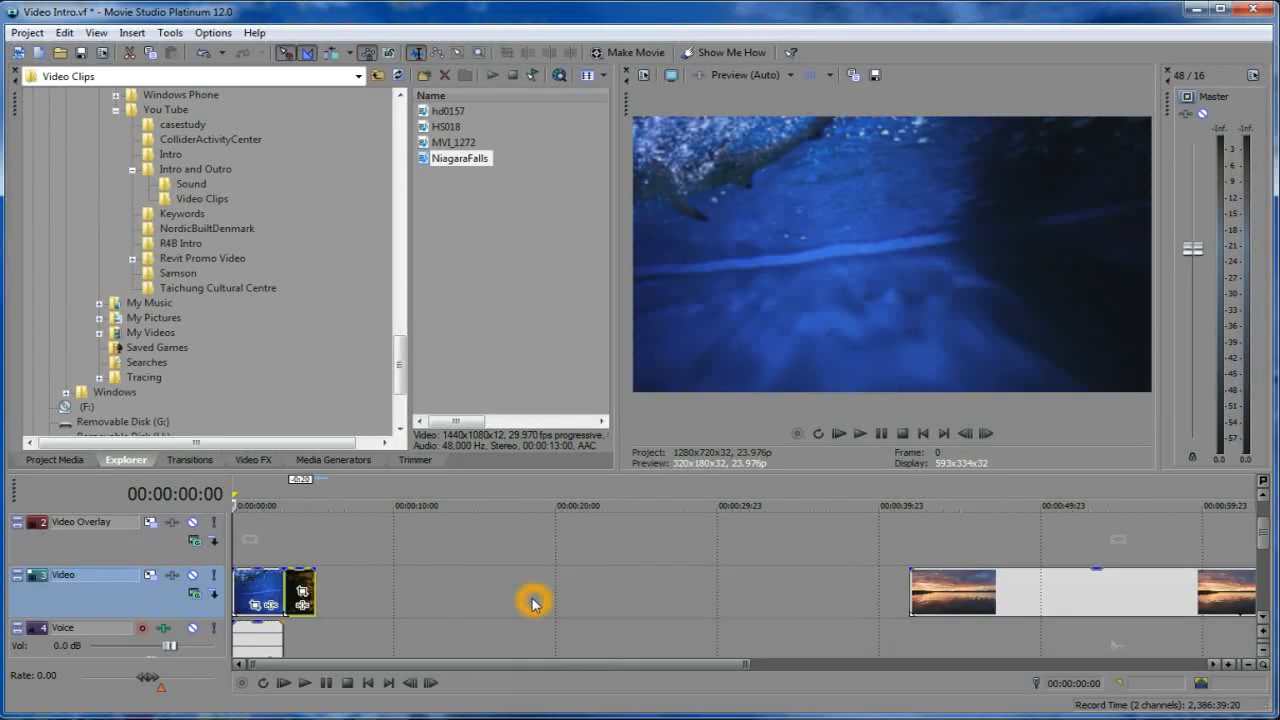
left_click(985, 605)
left_click_drag(1003, 603, 420, 606)
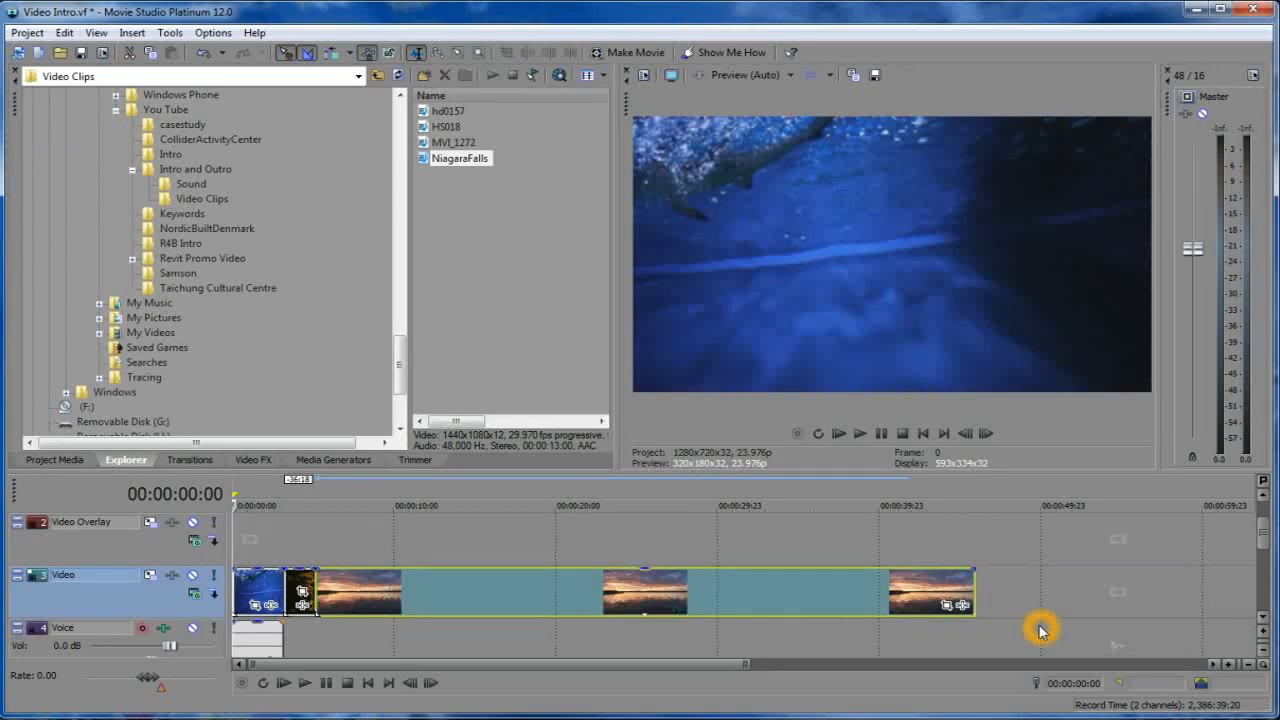
Trim the end of the MVI_1272 clip to about the 7-second mark.
left_click_drag(971, 594, 397, 586)
scroll(323, 607, "up", 5)
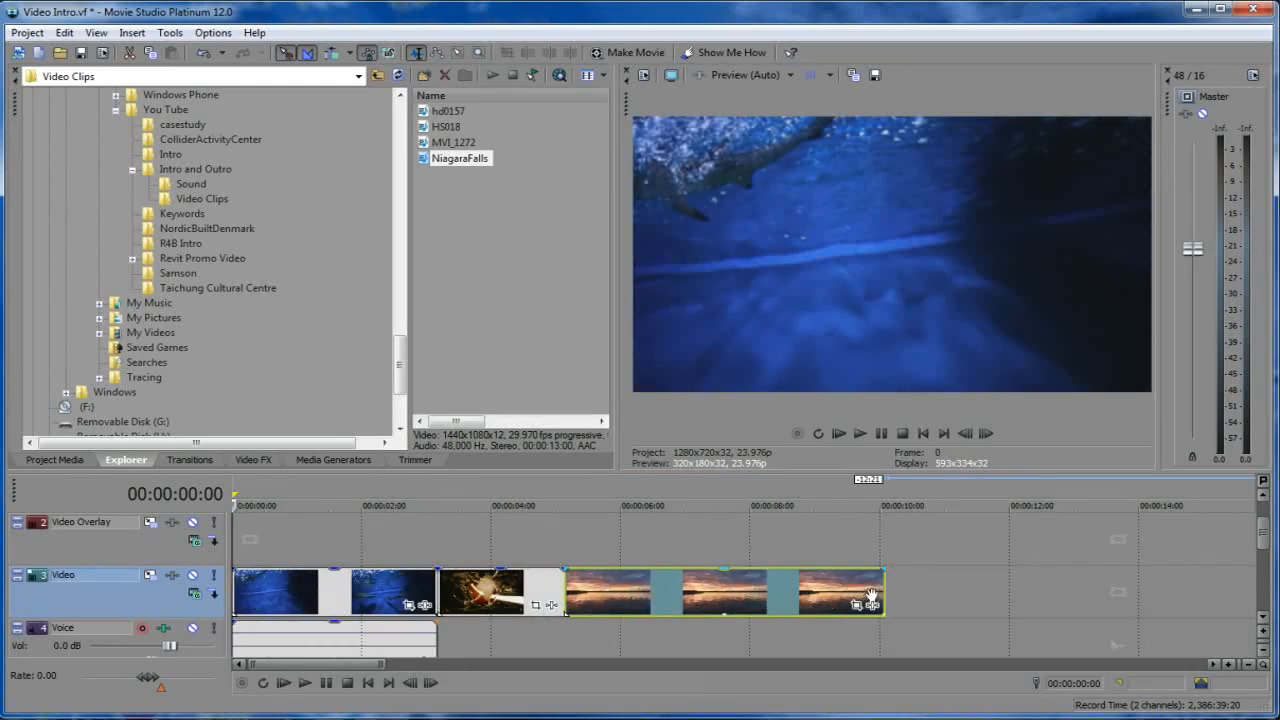
left_click_drag(883, 593, 686, 599)
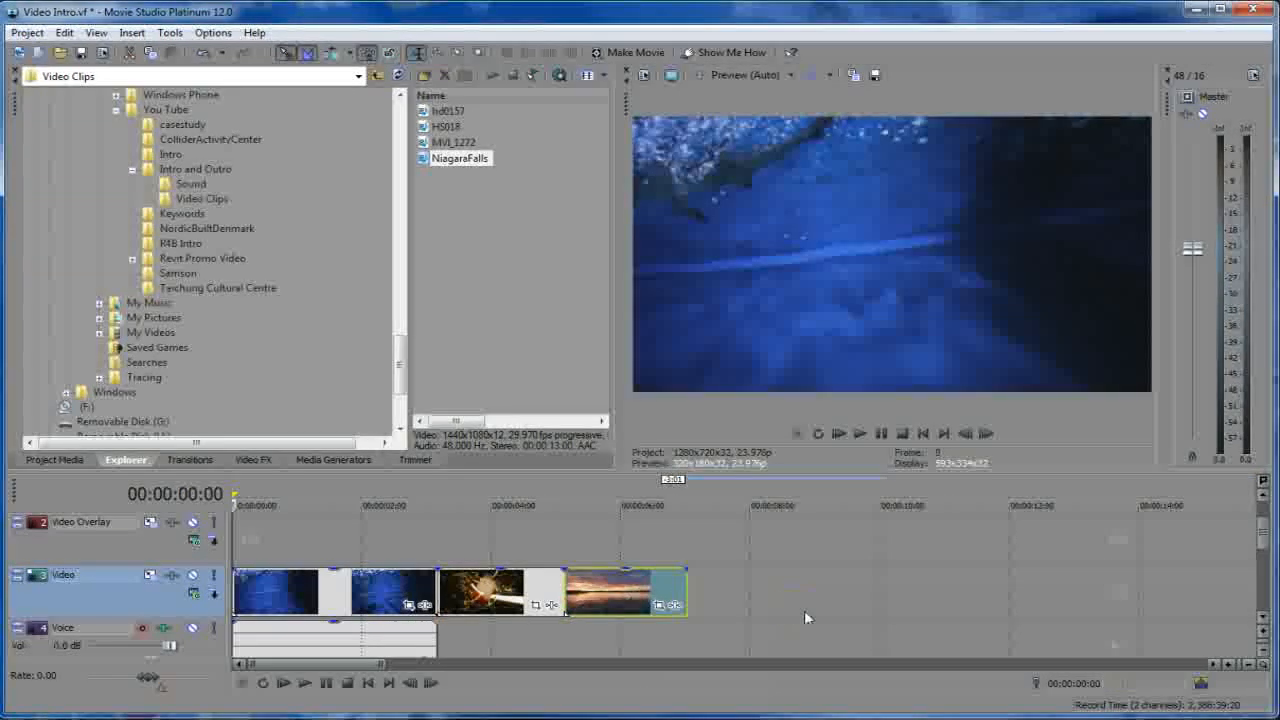
Move the NiagaraFalls clip with its audio up against the end of the MVI_1272 clip.
scroll(733, 606, "down", 3)
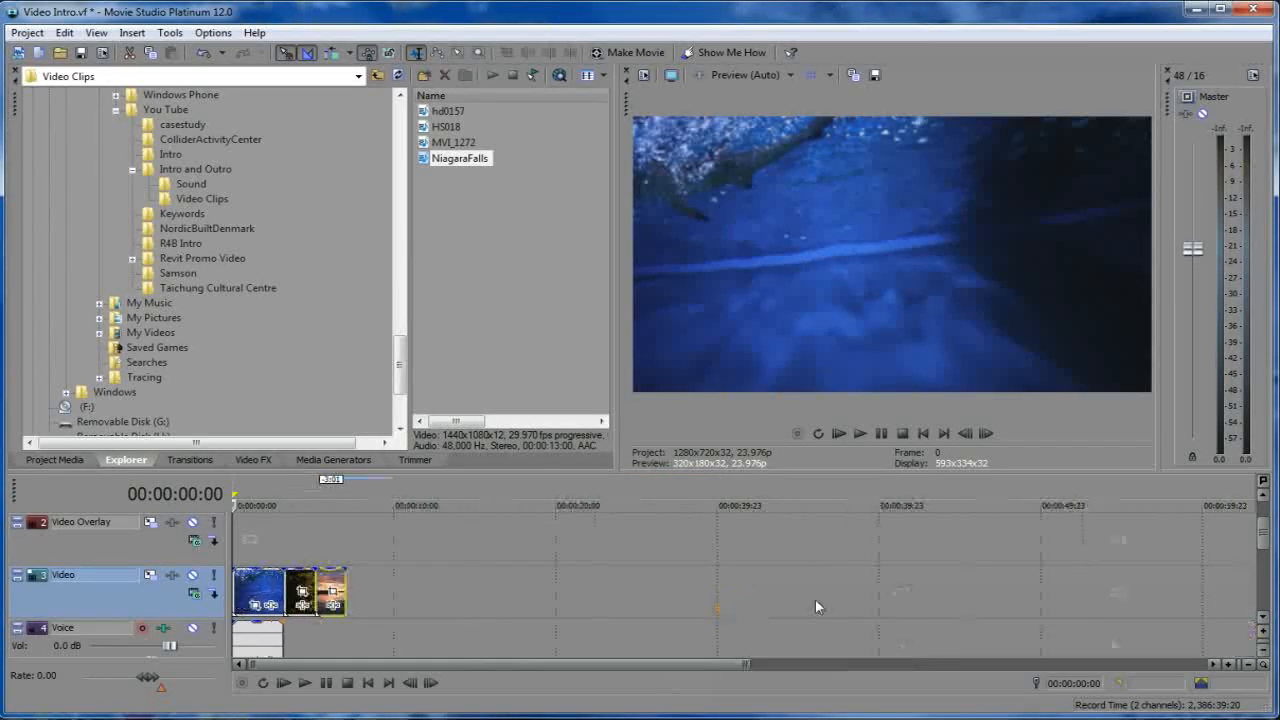
scroll(867, 600, "down", 4)
left_click_drag(986, 593, 400, 593)
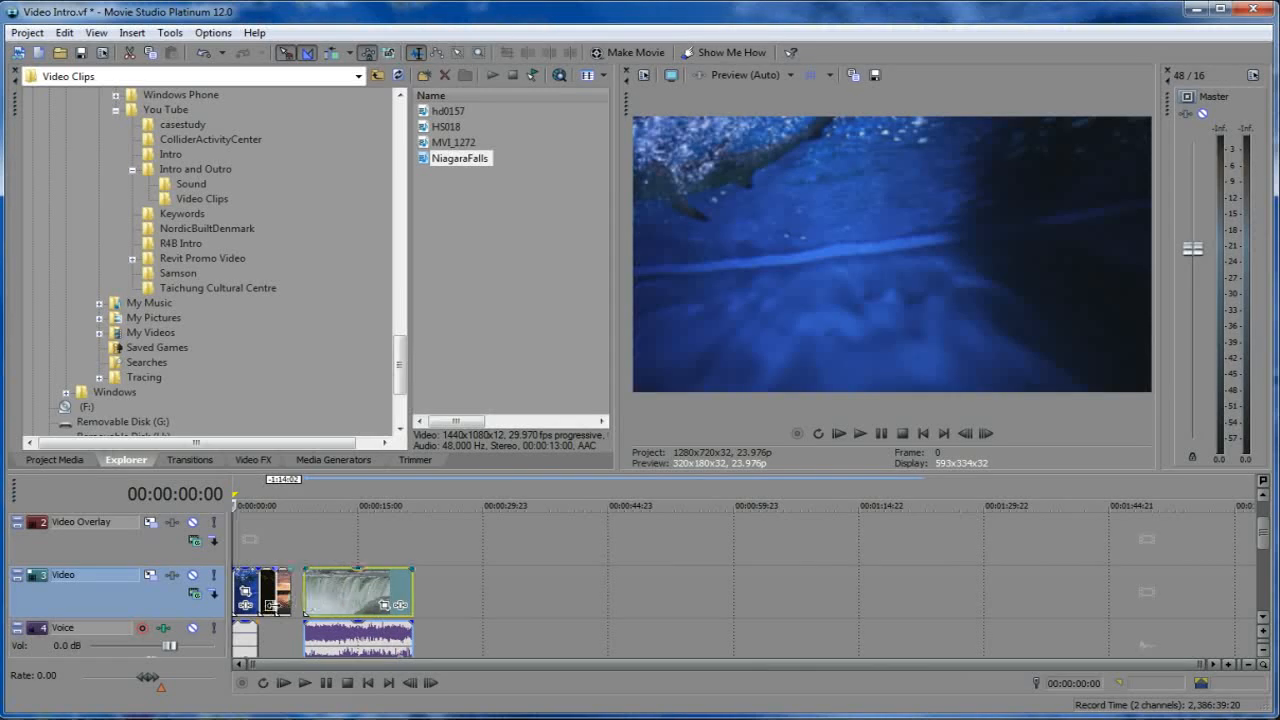
scroll(367, 595, "up", 6)
left_click_drag(563, 586, 530, 590)
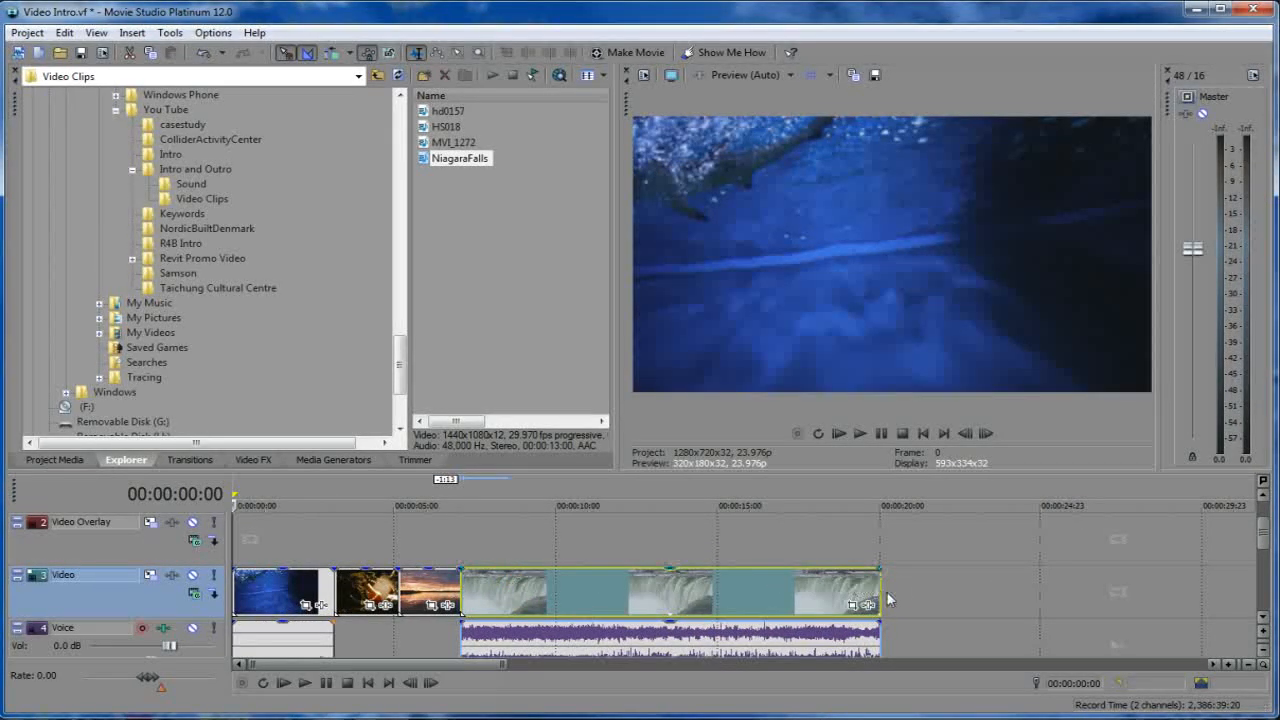
Trim the end of the NiagaraFalls clip to about the 10.5-second mark.
left_click_drag(870, 597, 594, 596)
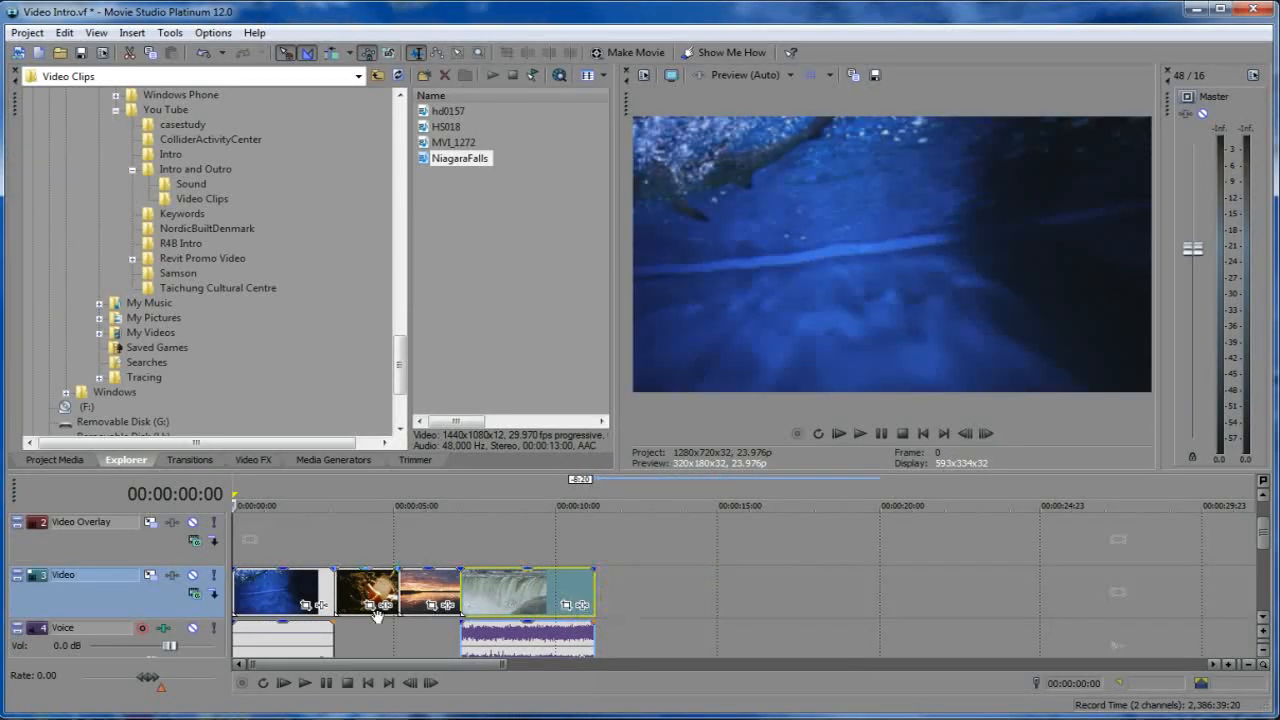
scroll(378, 614, "up", 2)
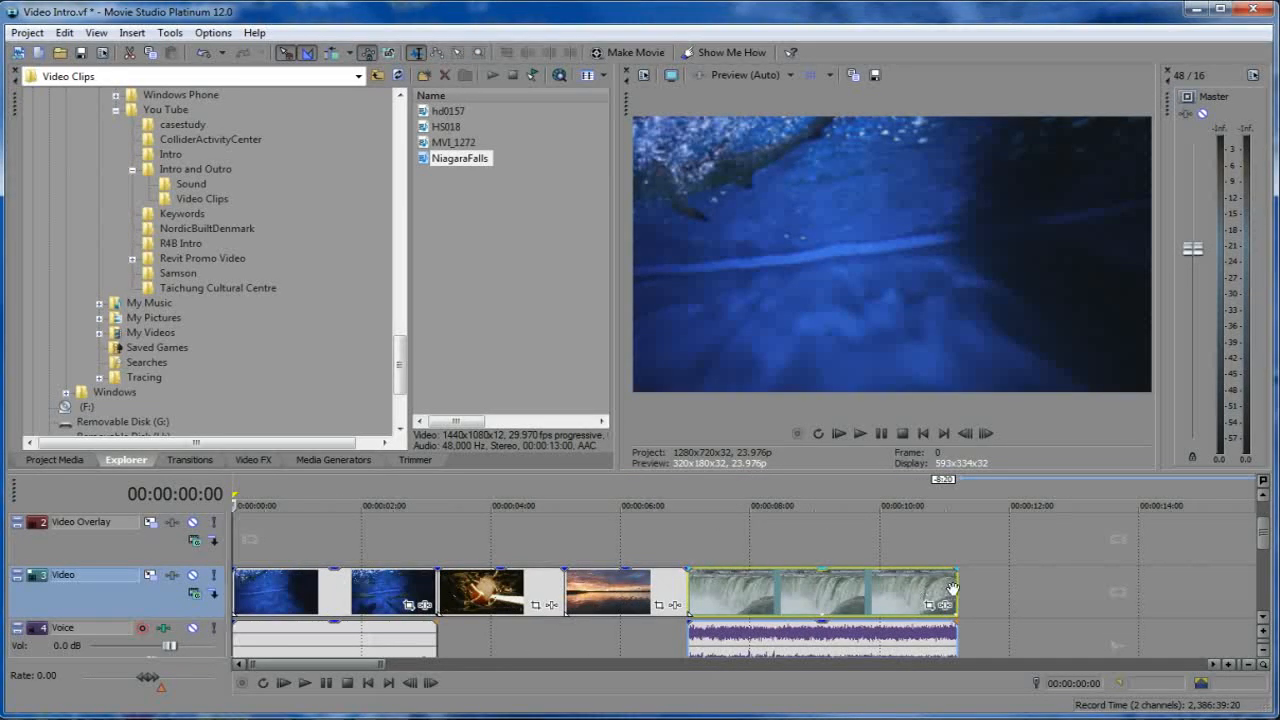
left_click_drag(957, 597, 915, 603)
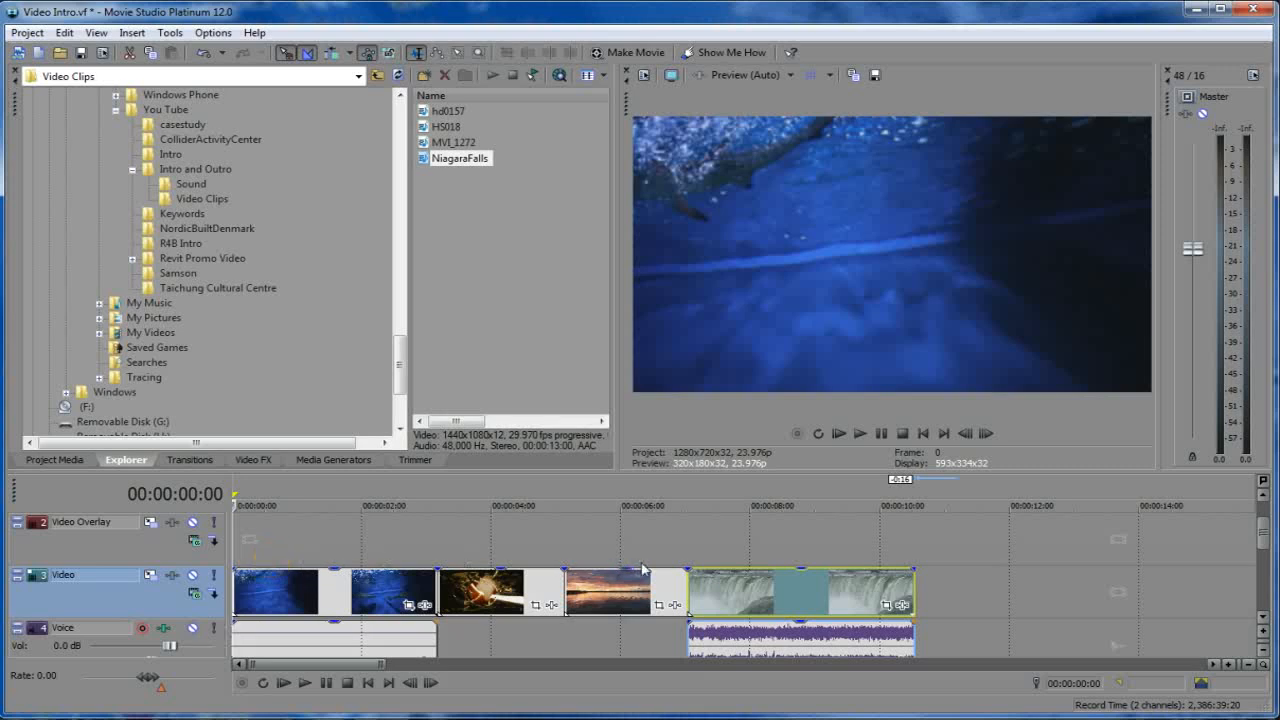
left_click(914, 525)
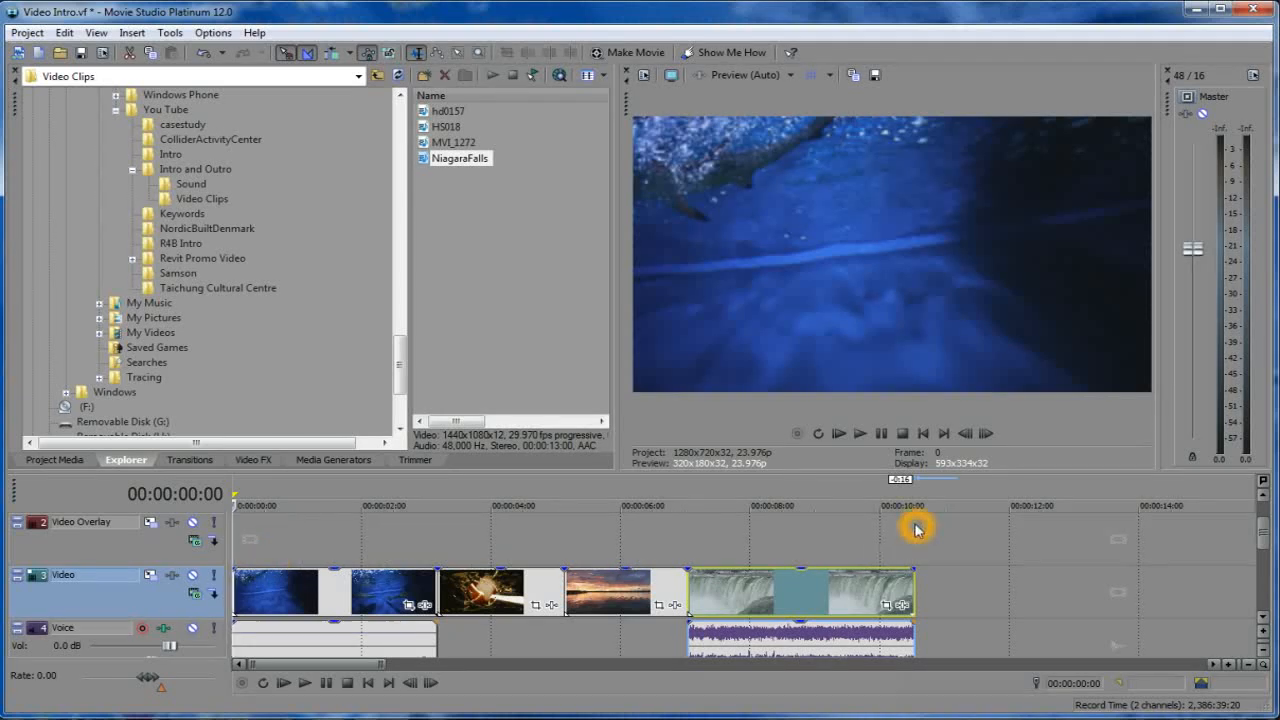
left_click(945, 564)
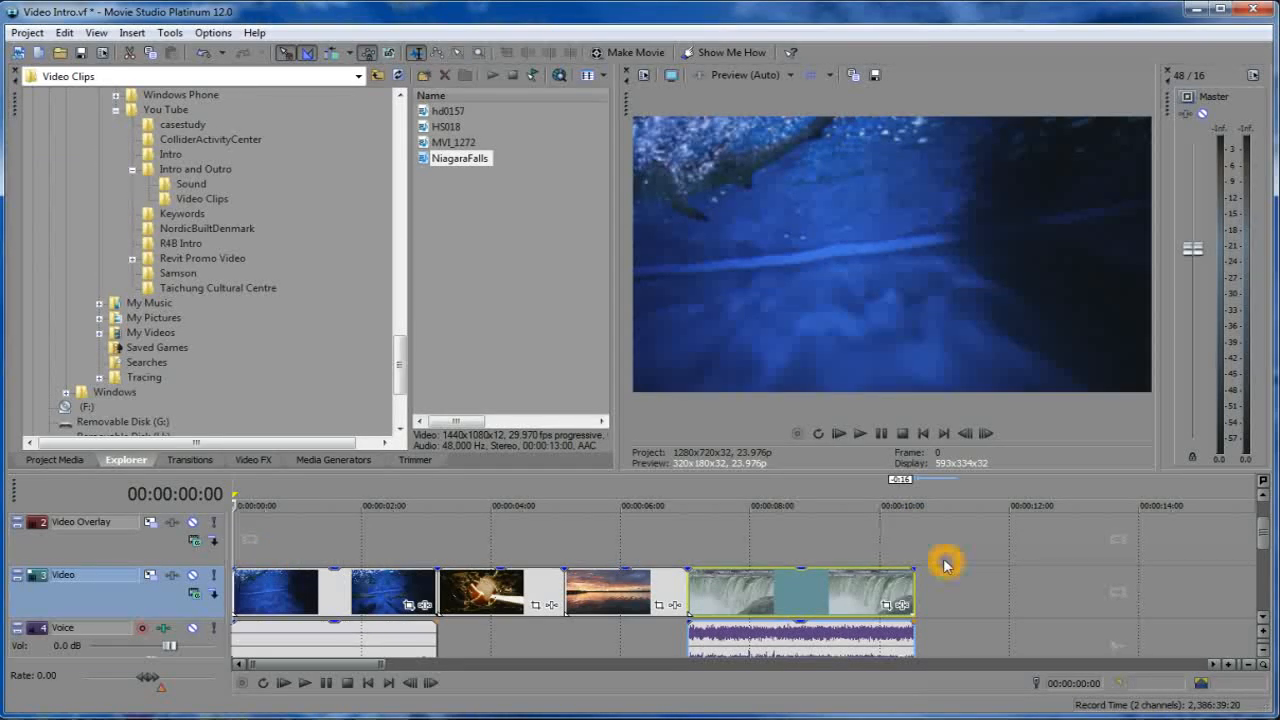
left_click(944, 560)
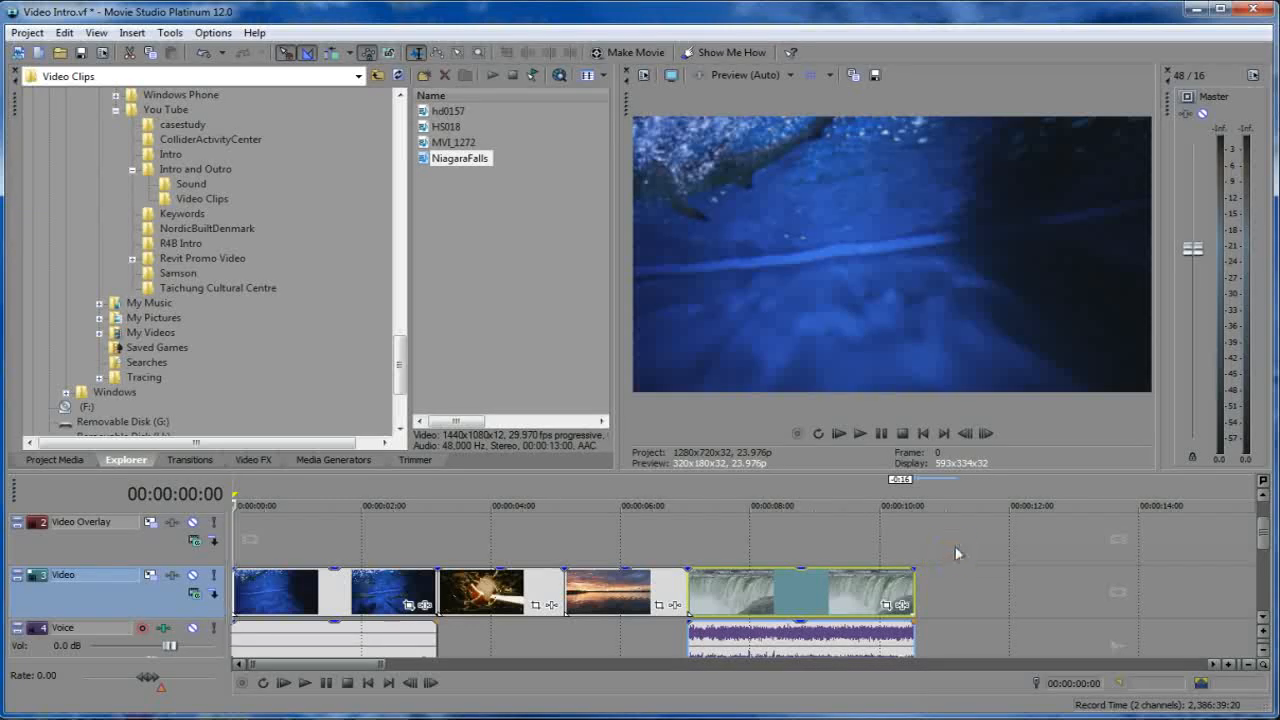
left_click(957, 552)
left_click(960, 550)
left_click(961, 553)
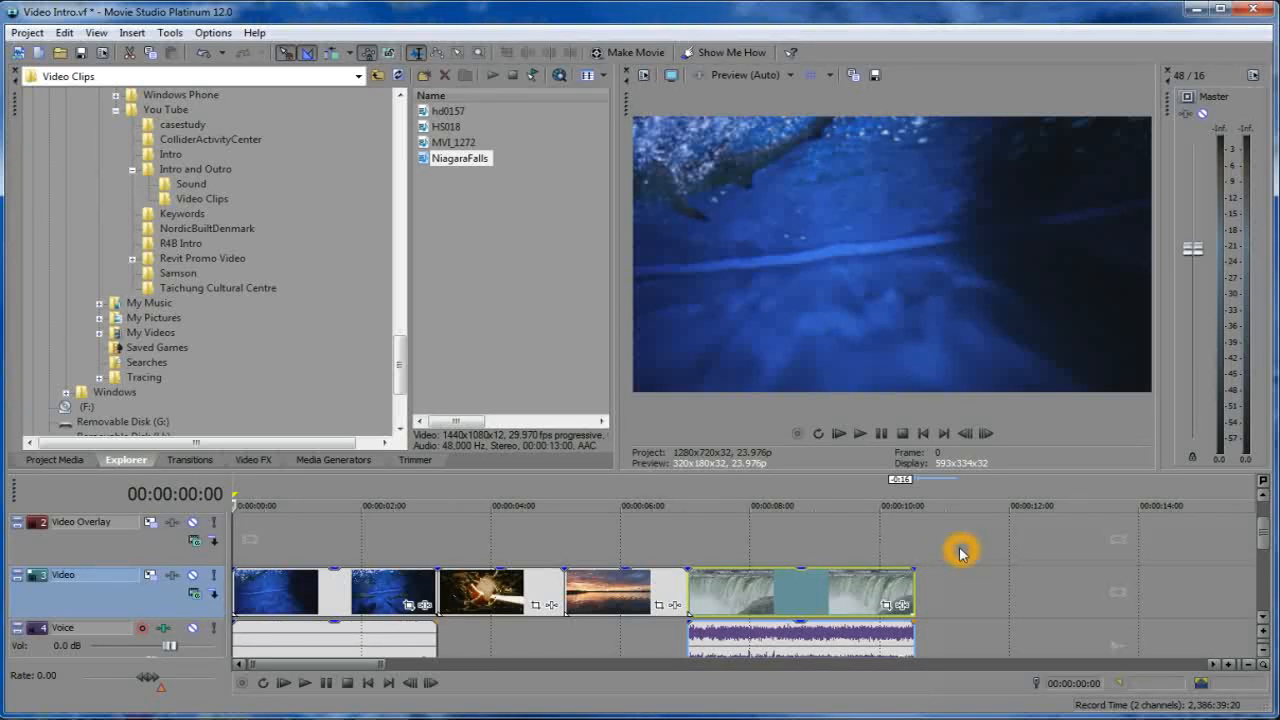
left_click(932, 550)
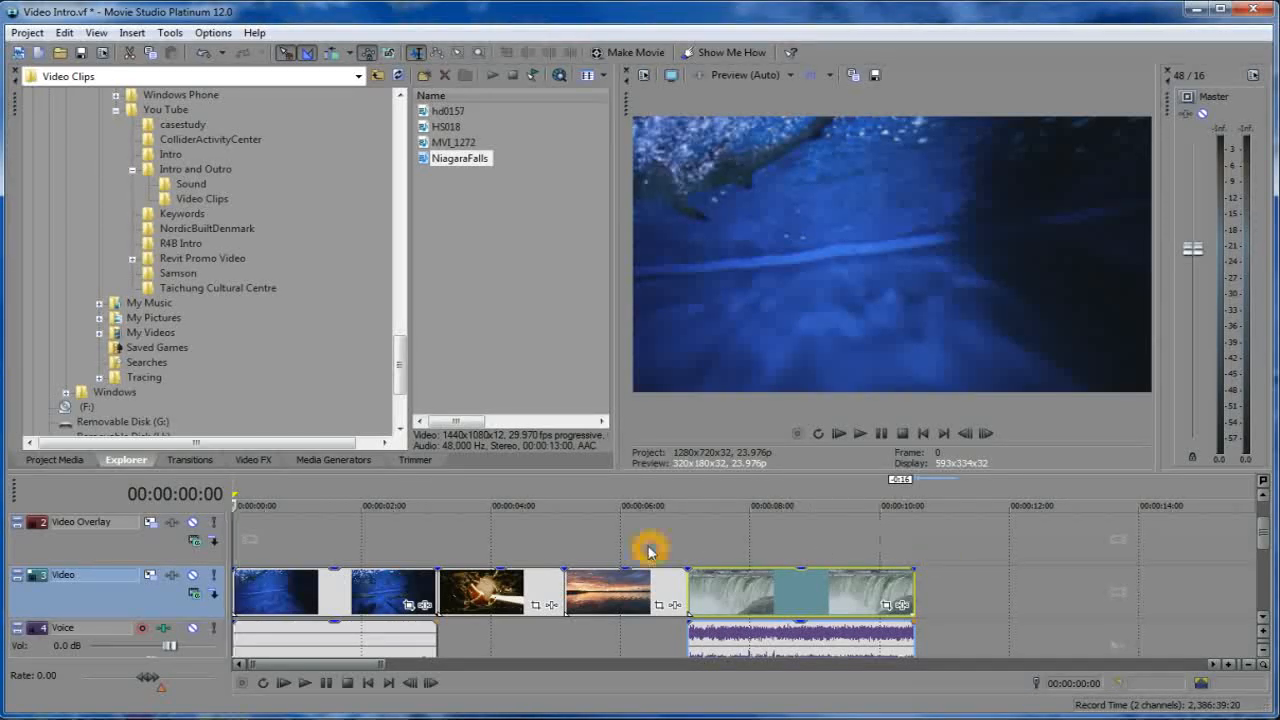
left_click(388, 565)
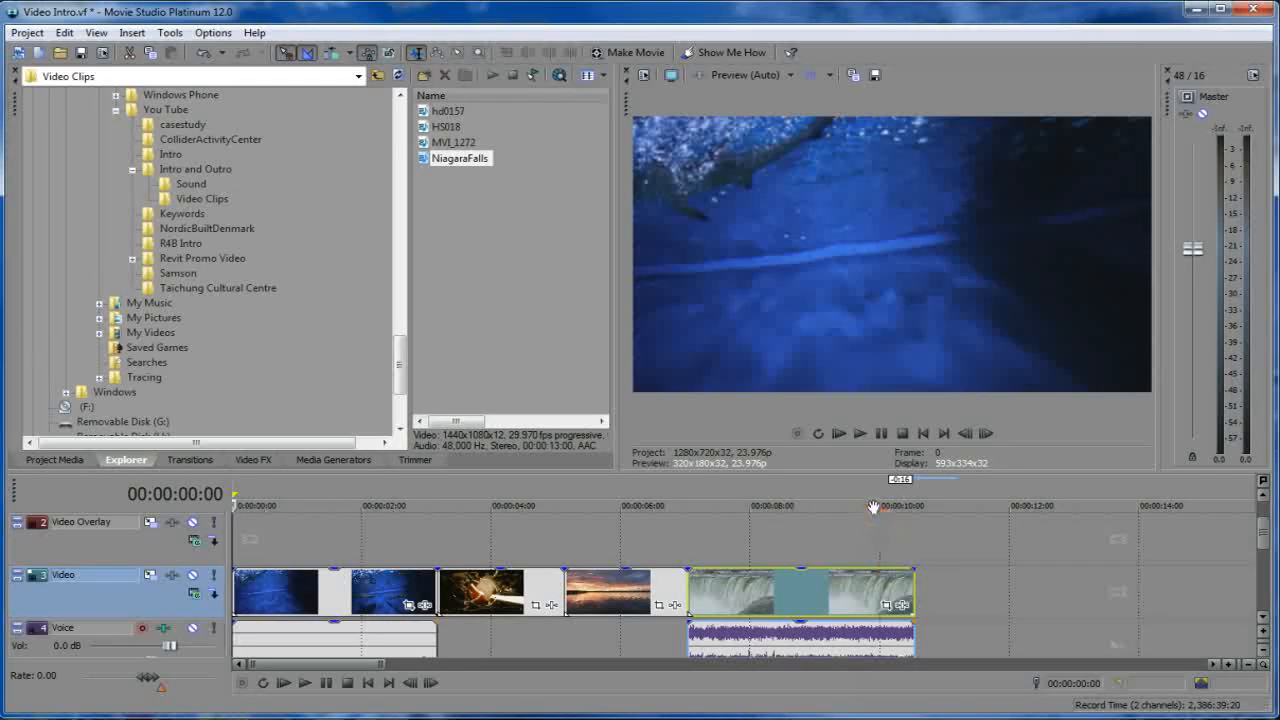
Play the four assembled clips from the start and pause the preview past the end of the NiagaraFalls clip.
left_click(860, 437)
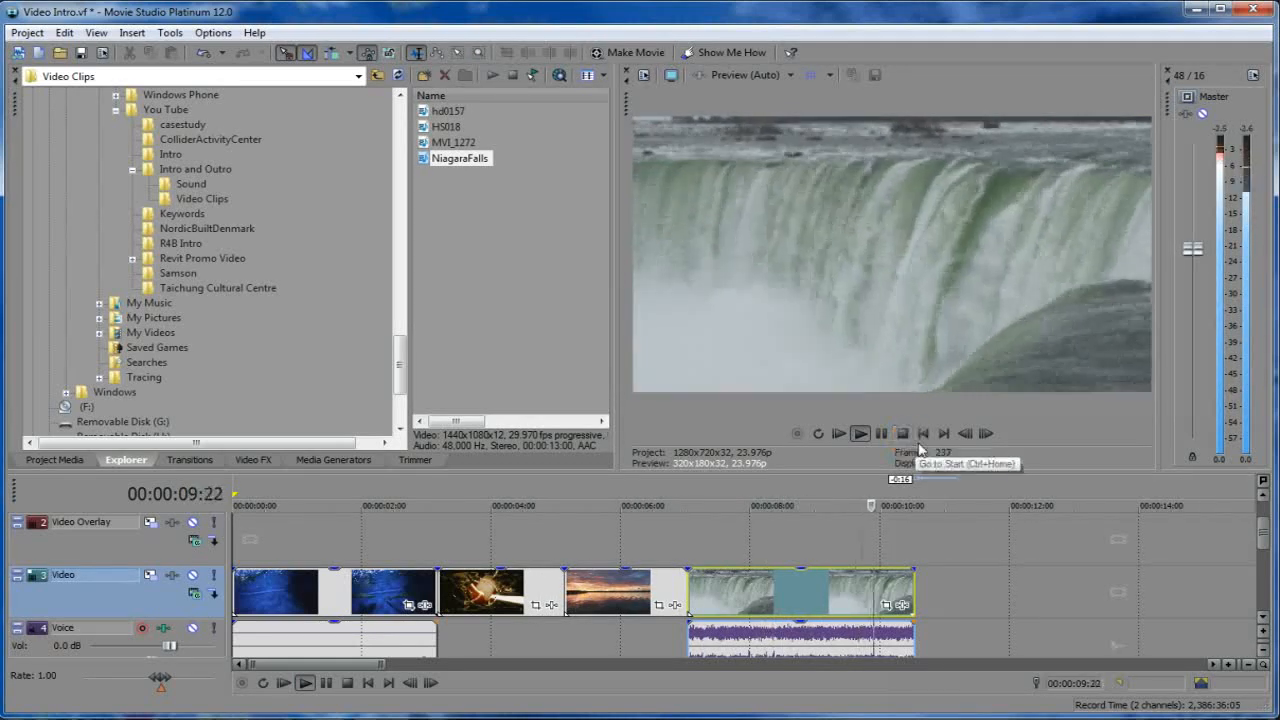
left_click(882, 436)
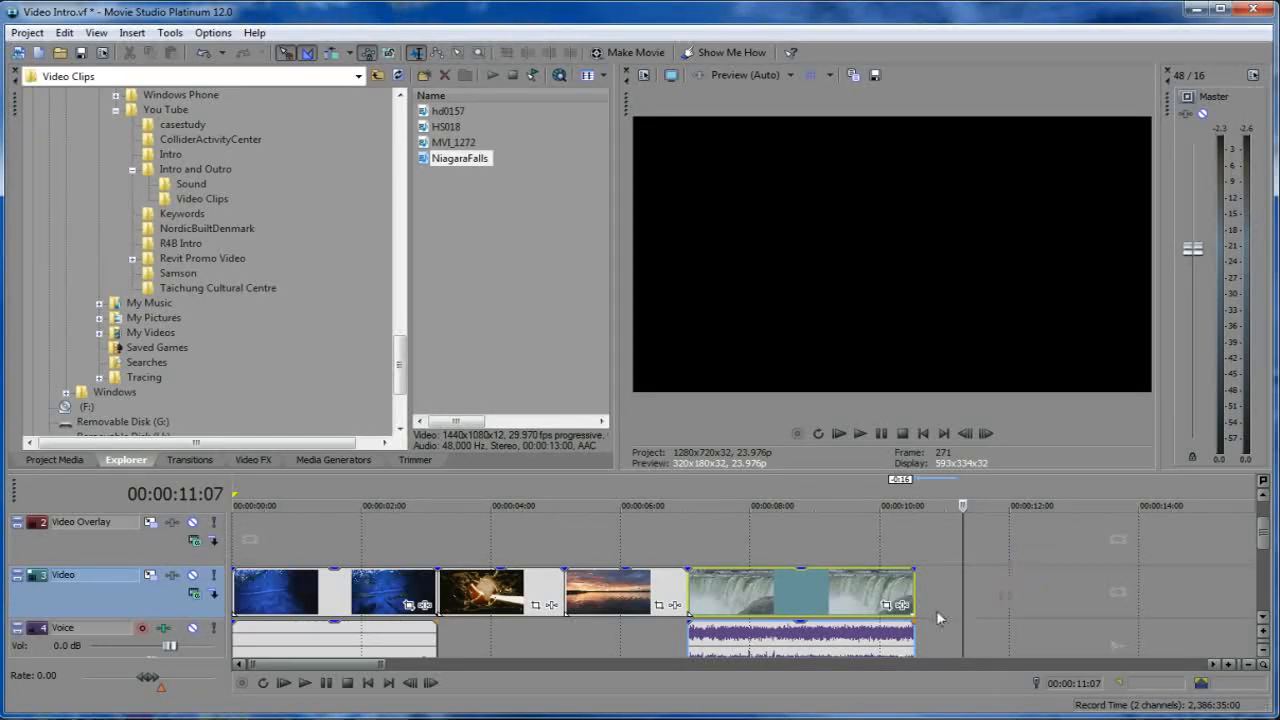
Delete the NiagaraFalls audio from the Voice track, leaving its video in place.
left_click(871, 634)
left_click(863, 641)
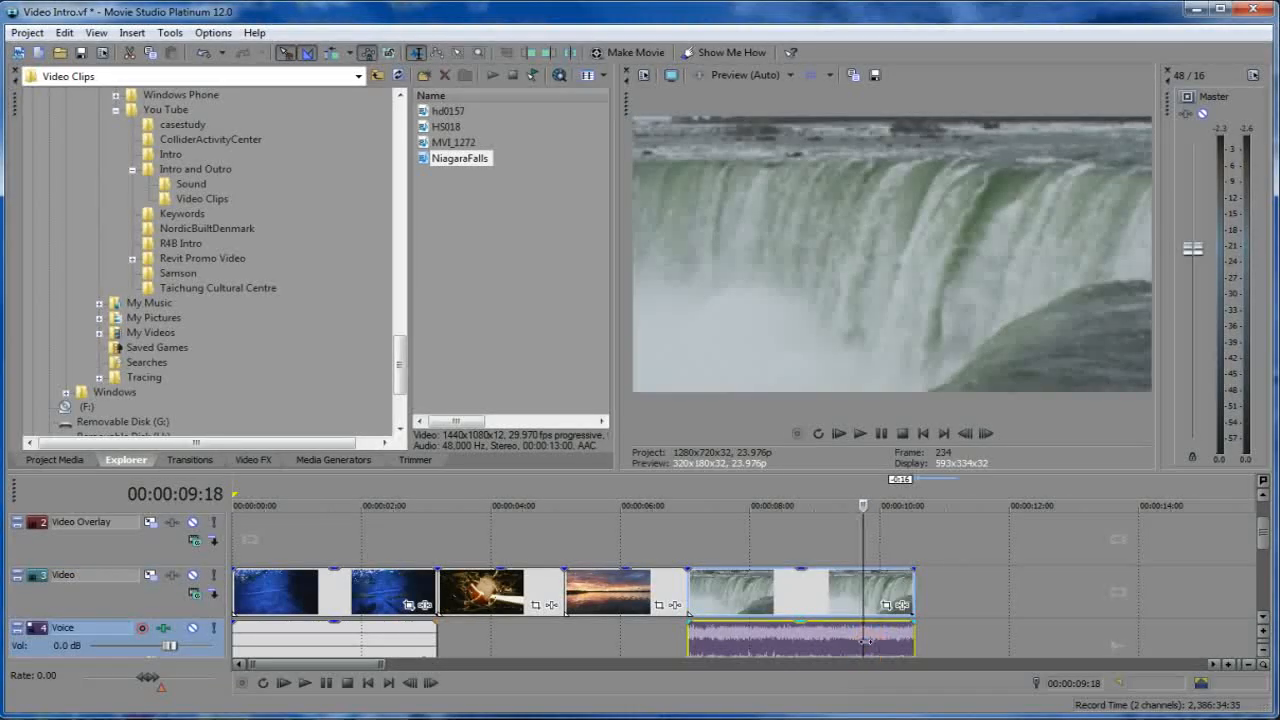
left_click(866, 641)
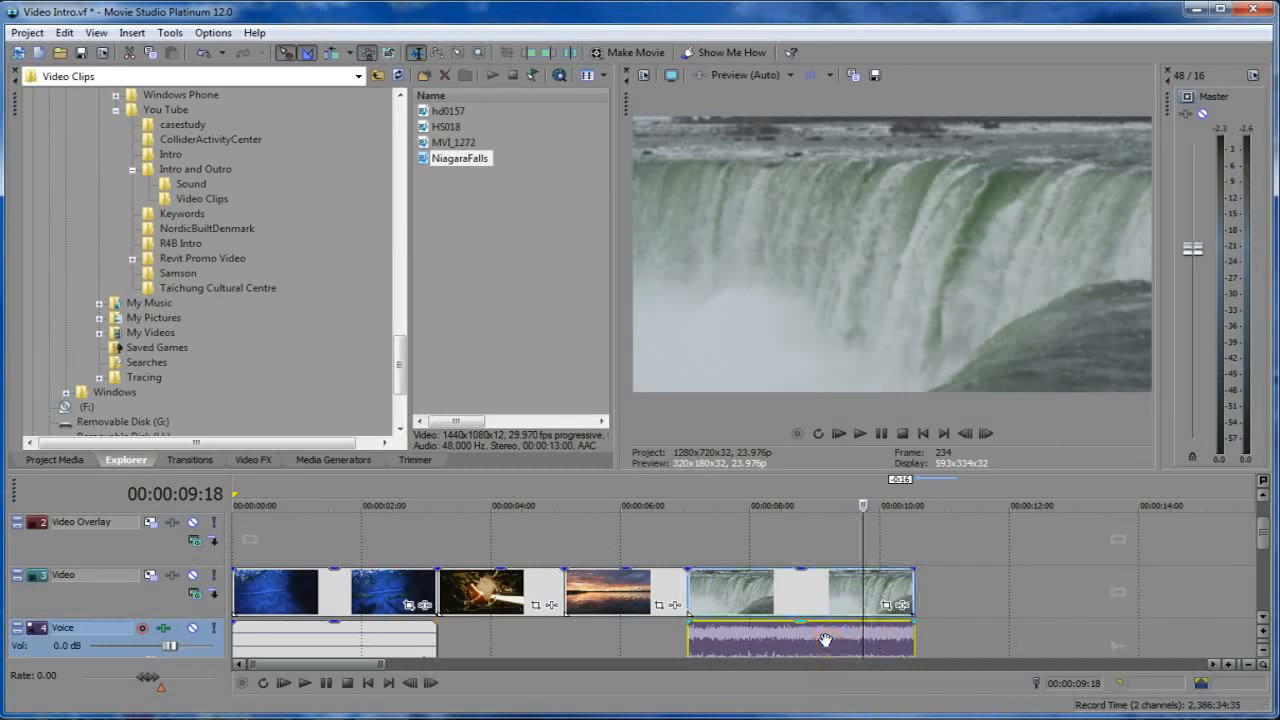
left_click(826, 640)
left_click(823, 642)
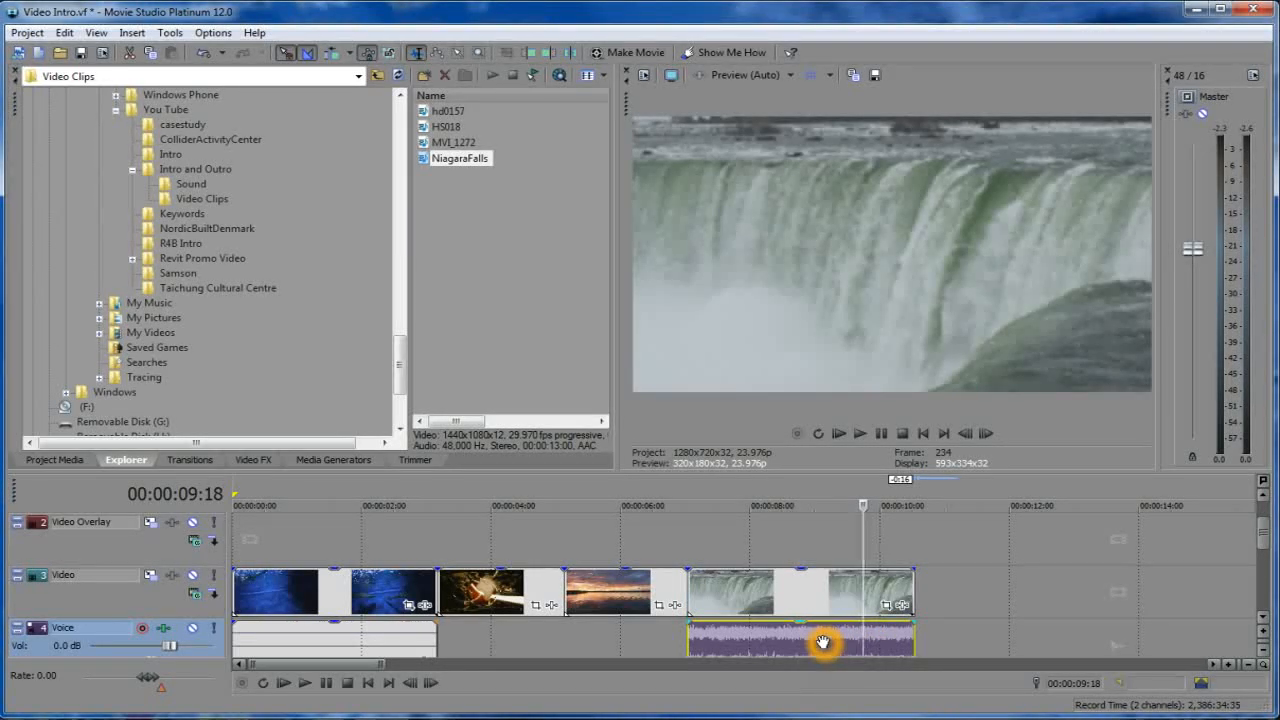
left_click(822, 642)
left_click(822, 643)
left_click(822, 642)
key("Delete")
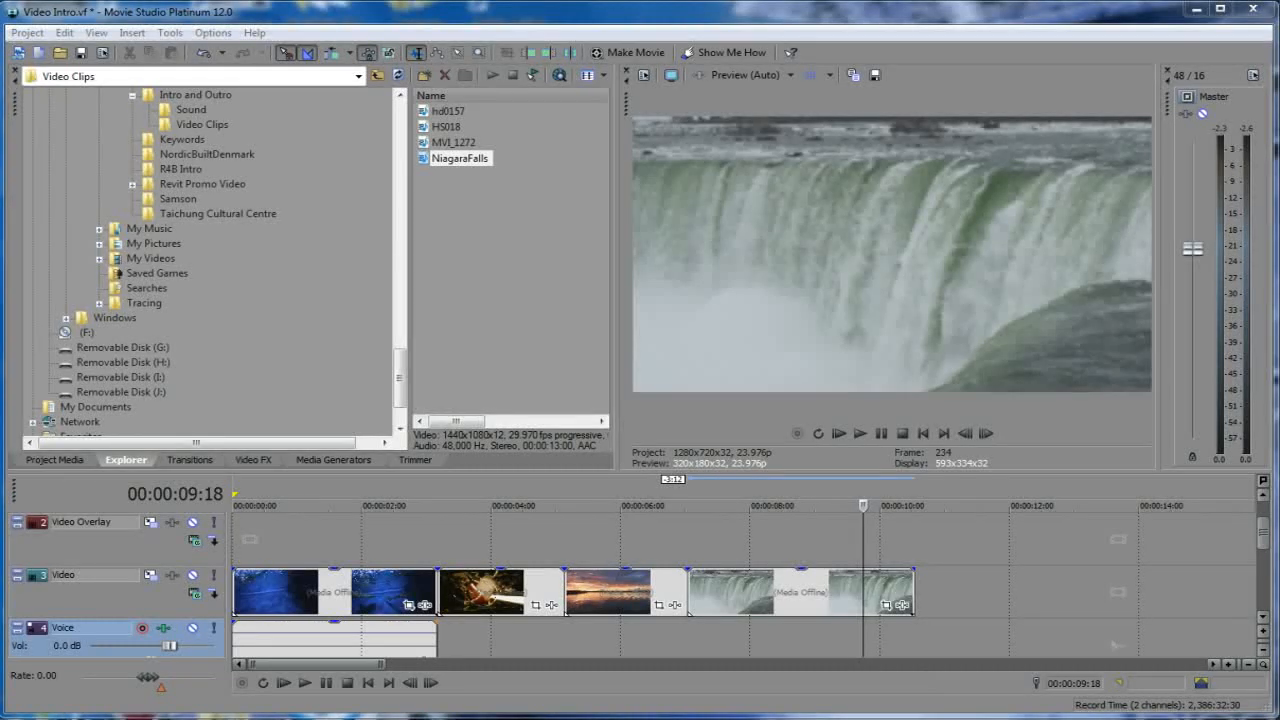
Insert a text event on the Text track at 00:00:09:18, over the NiagaraFalls clip.
left_click_drag(1261, 541, 1260, 530)
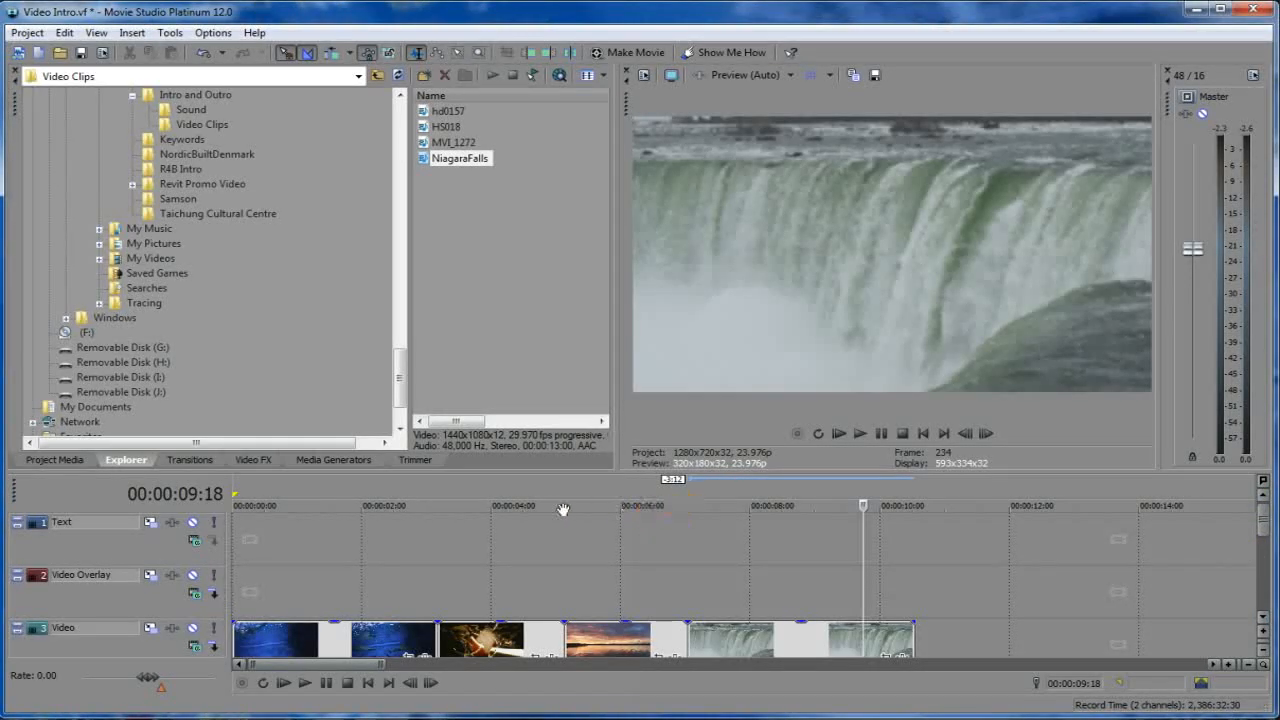
left_click(90, 554)
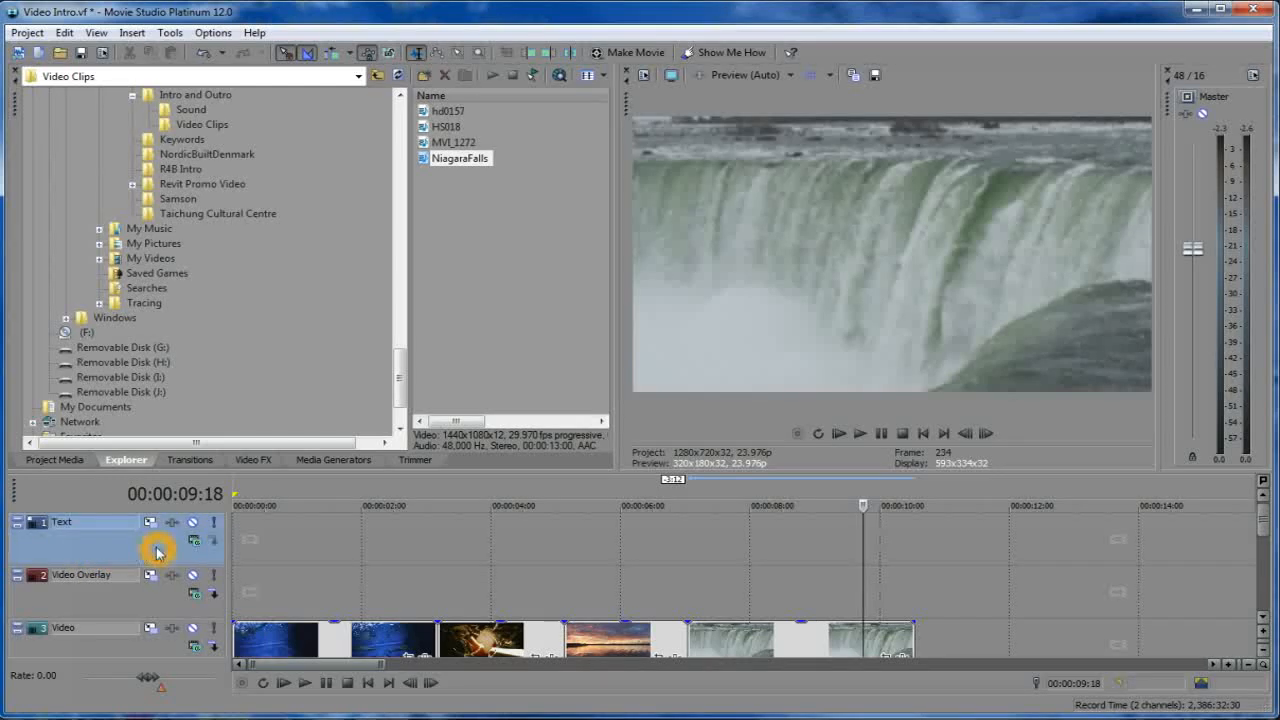
left_click(117, 549)
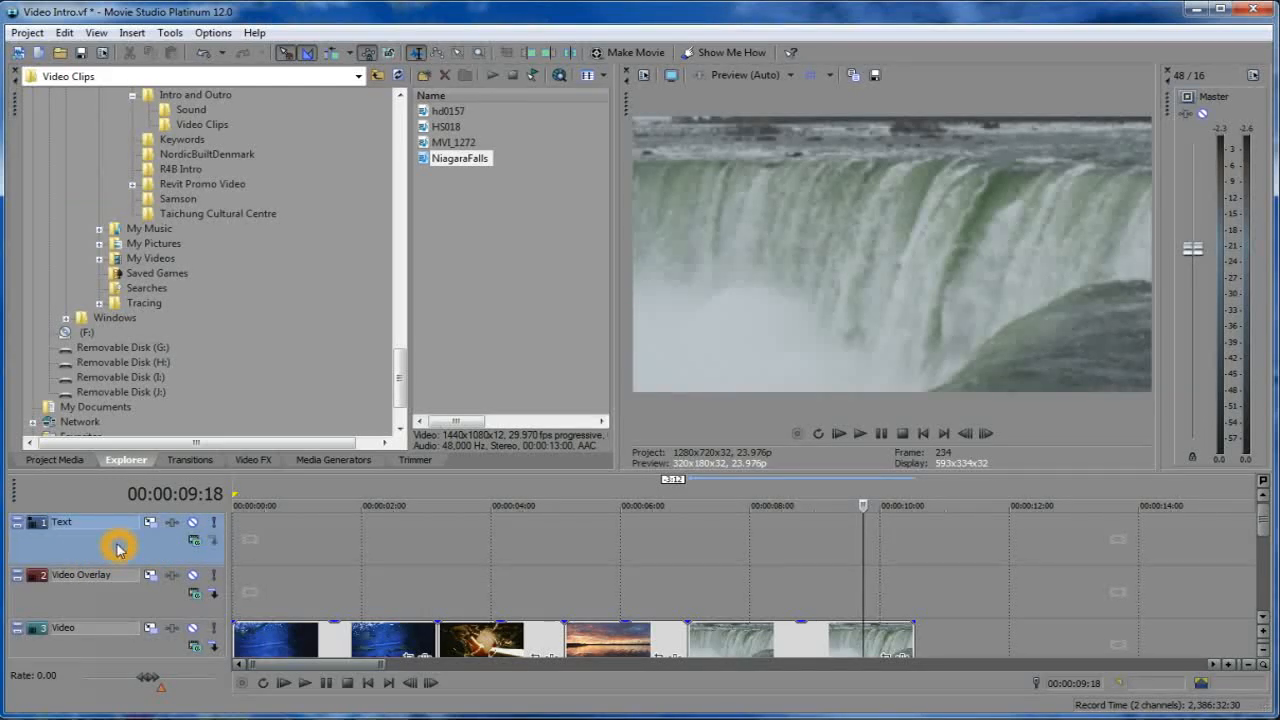
left_click(132, 32)
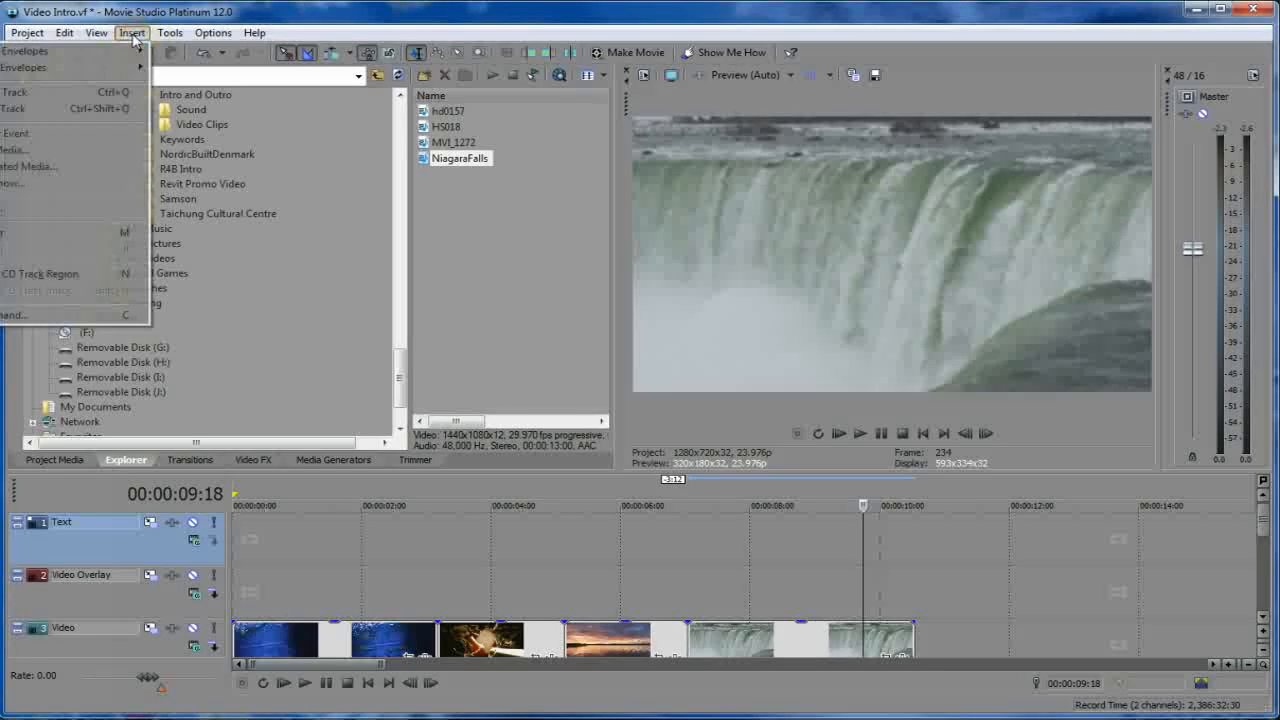
left_click(17, 152)
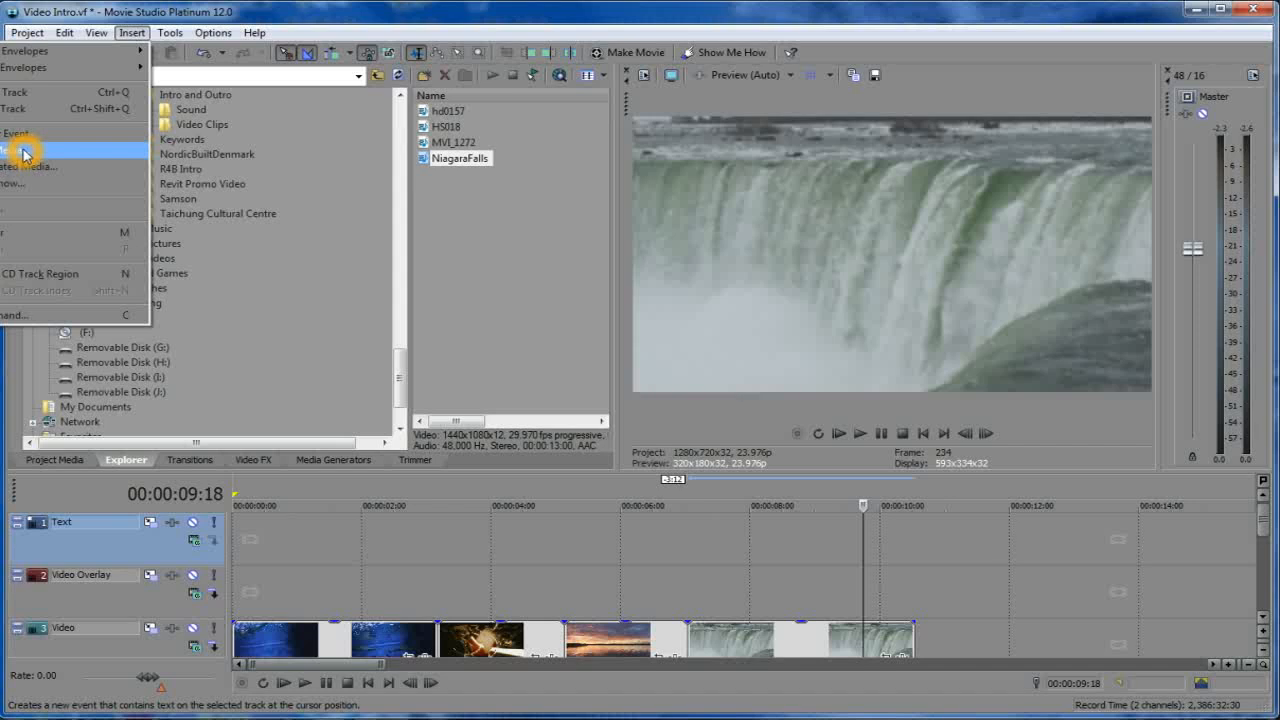
left_click(23, 150)
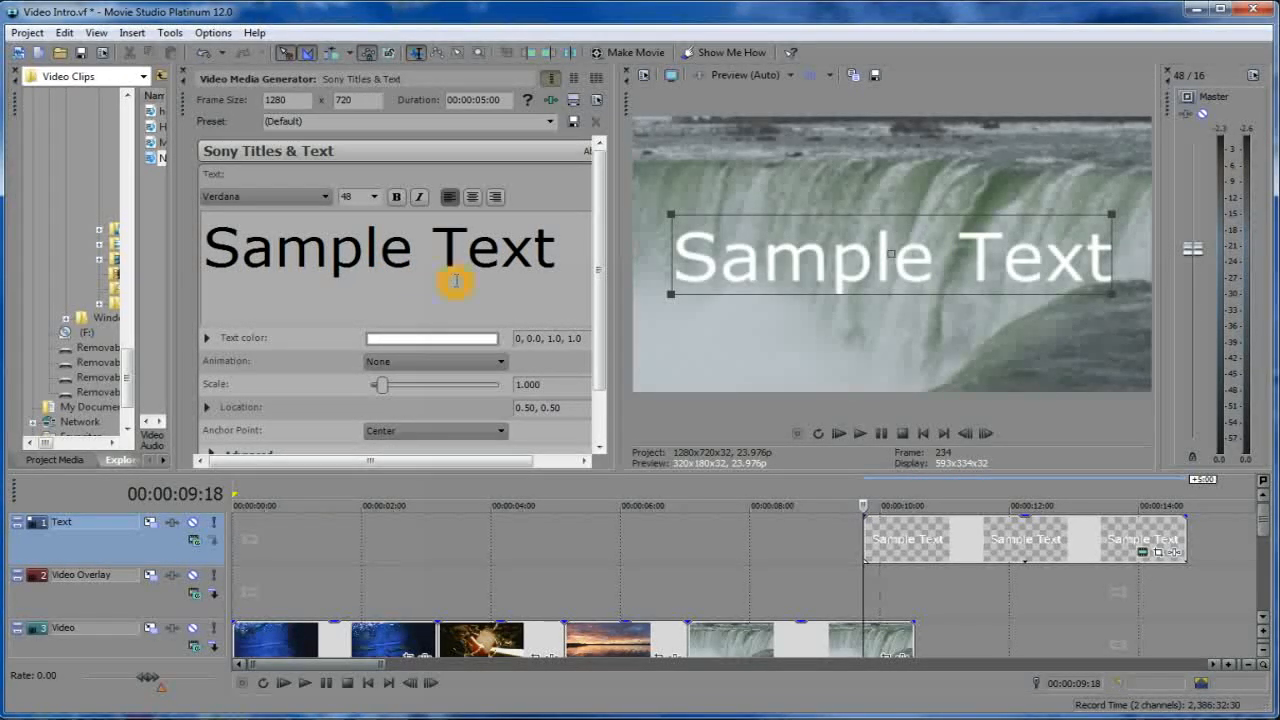
Set the font size of the whole Sample Text title to 22.
left_click(559, 259)
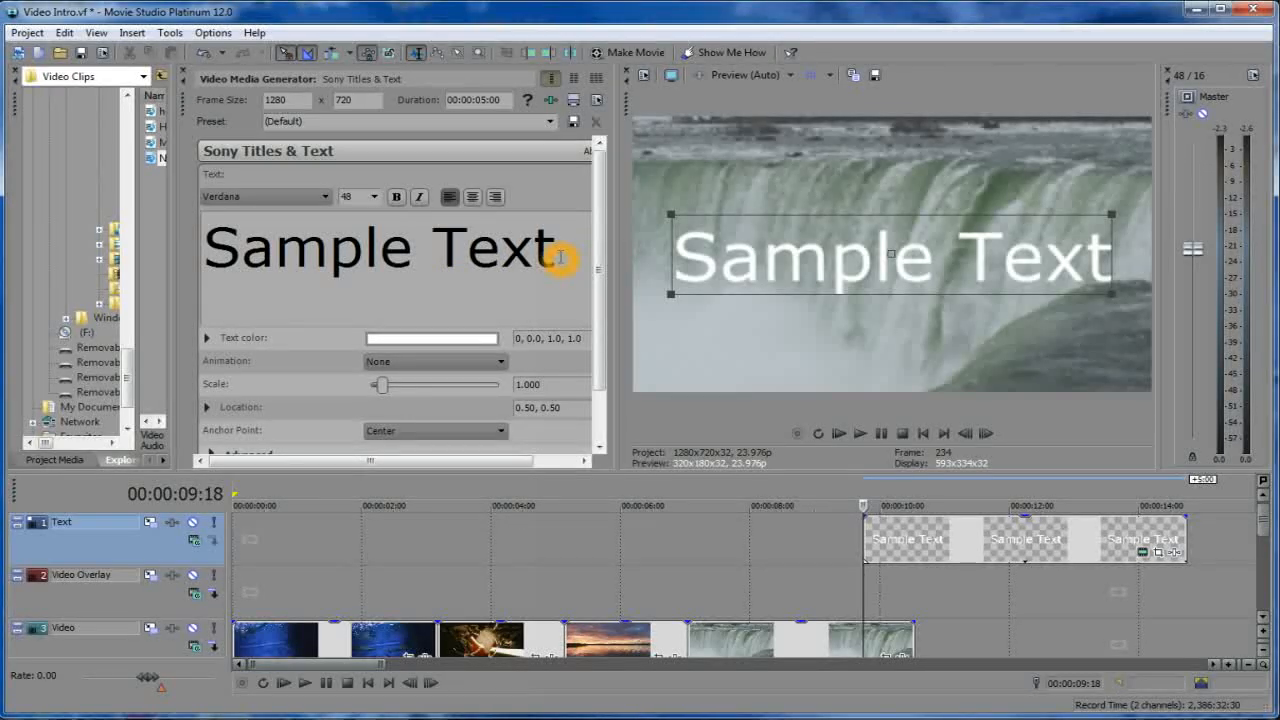
left_click_drag(559, 256, 205, 252)
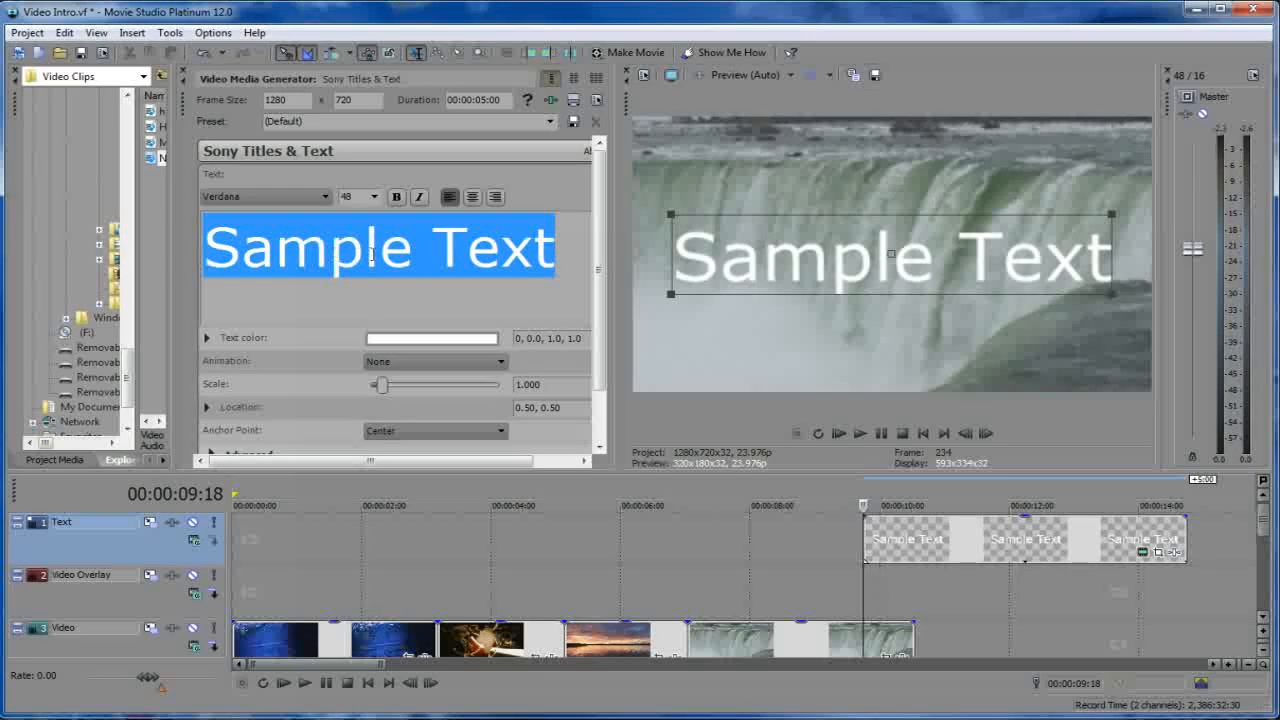
left_click(375, 200)
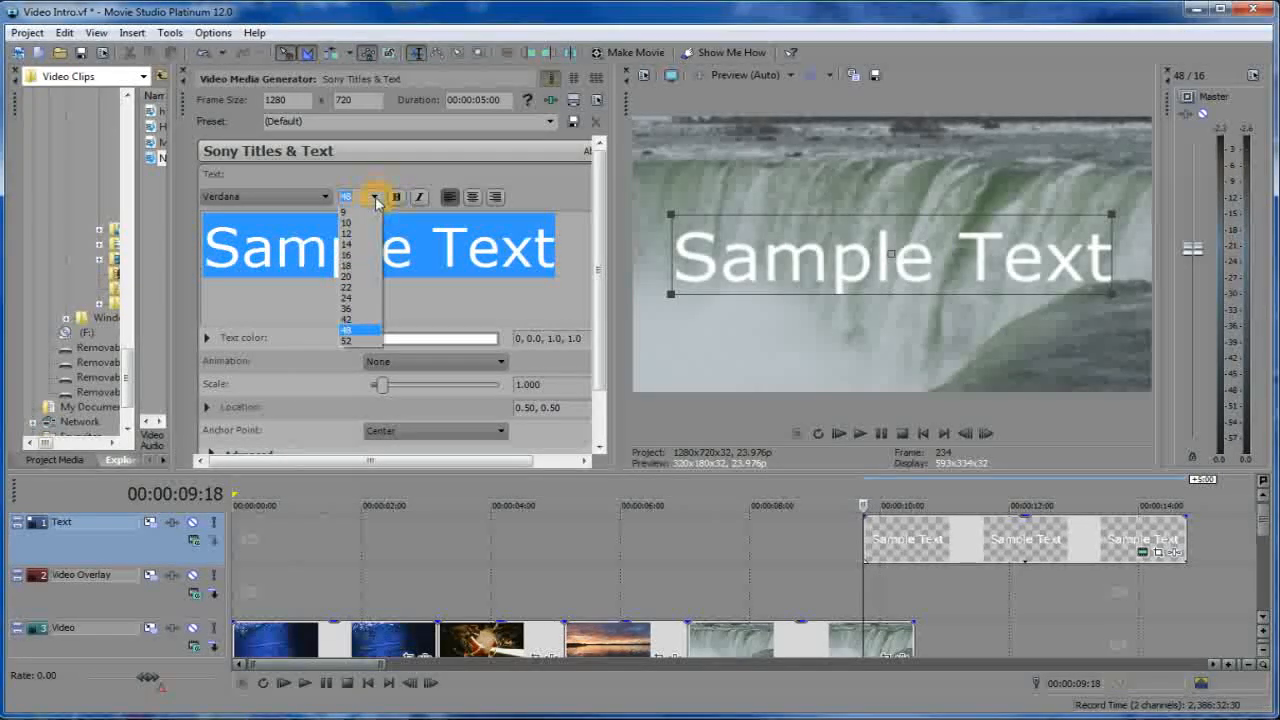
left_click(354, 288)
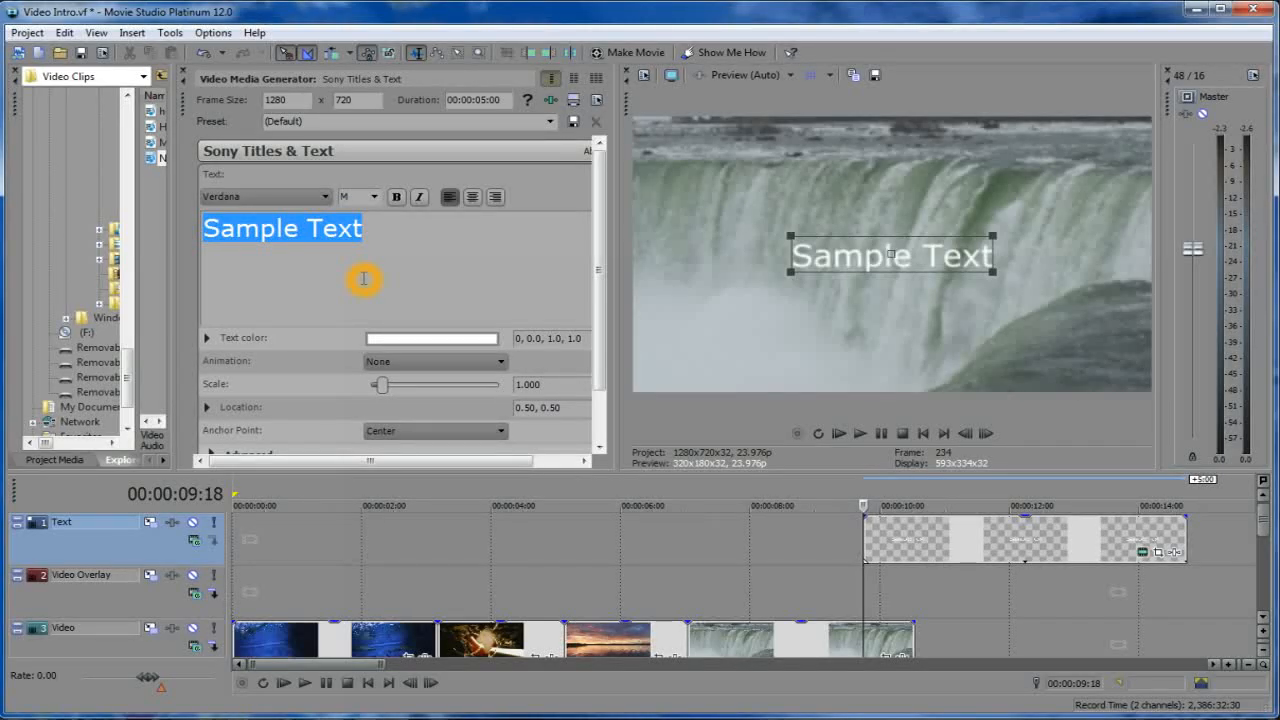
left_click(374, 197)
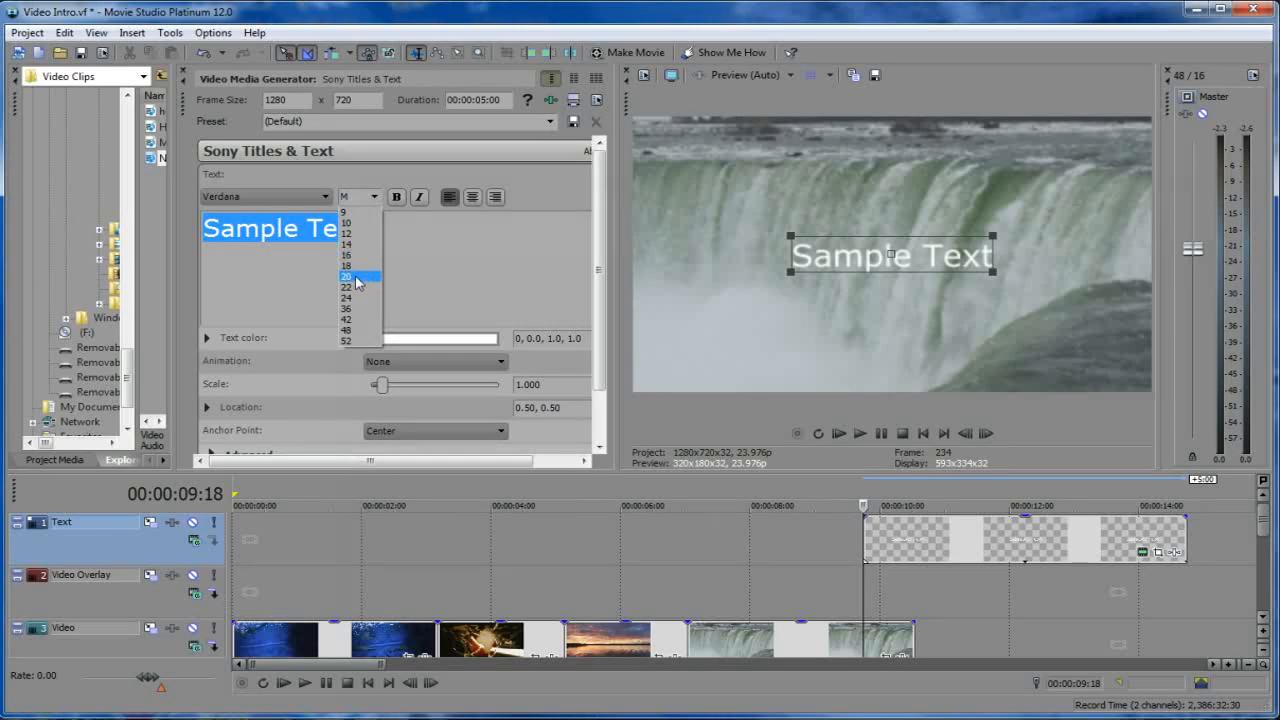
left_click(352, 278)
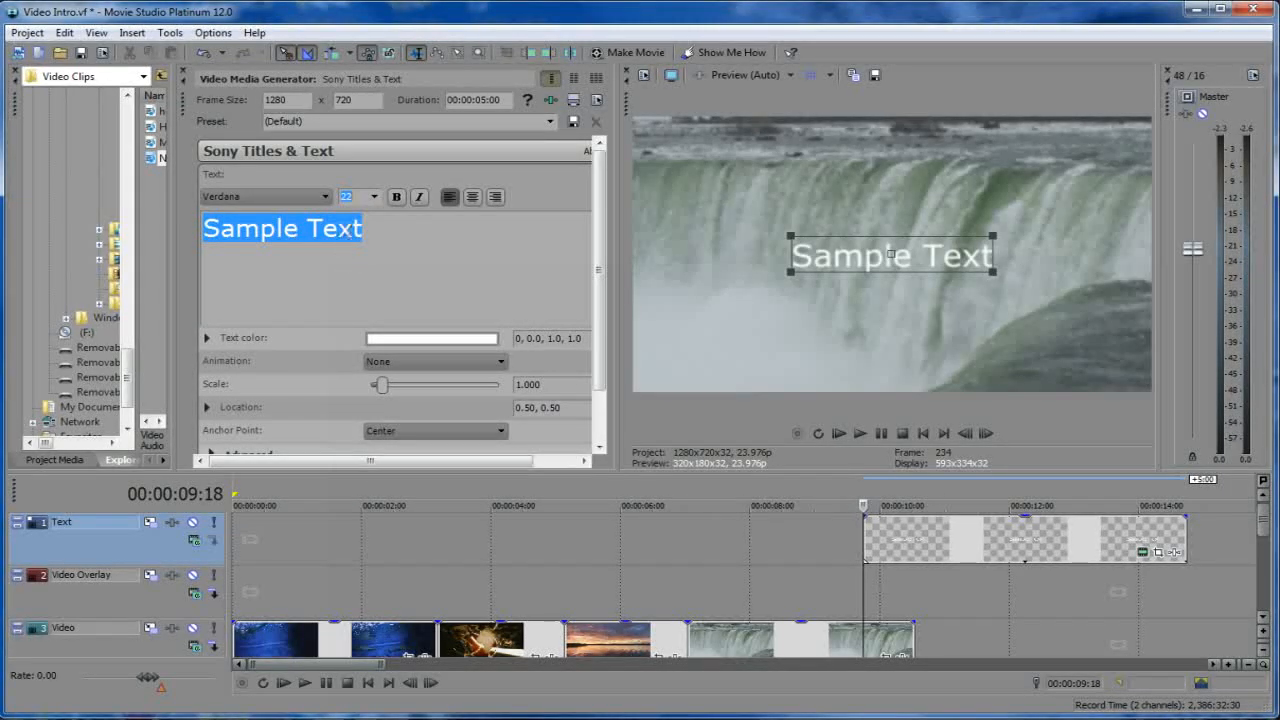
Replace the Sample Text wording of the title over the NiagaraFalls clip with MY CHANNEL LIVE.
left_click(257, 233)
left_click_drag(366, 229, 248, 235)
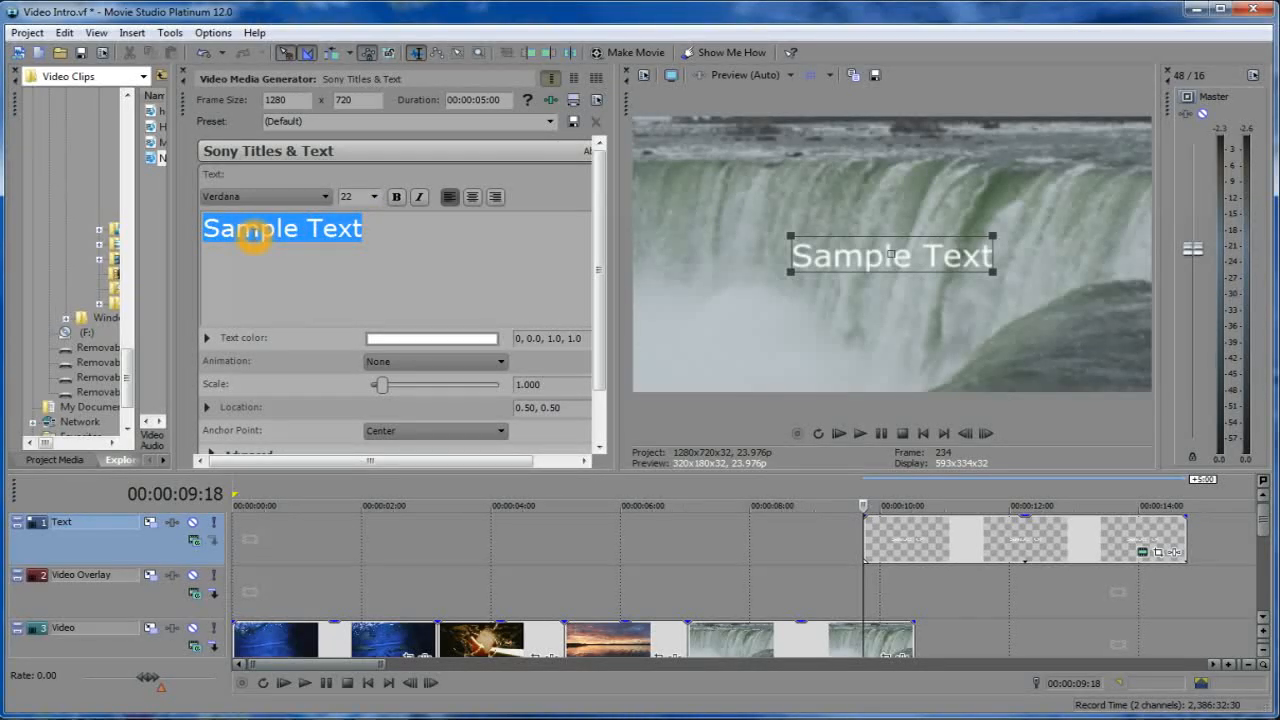
type("M")
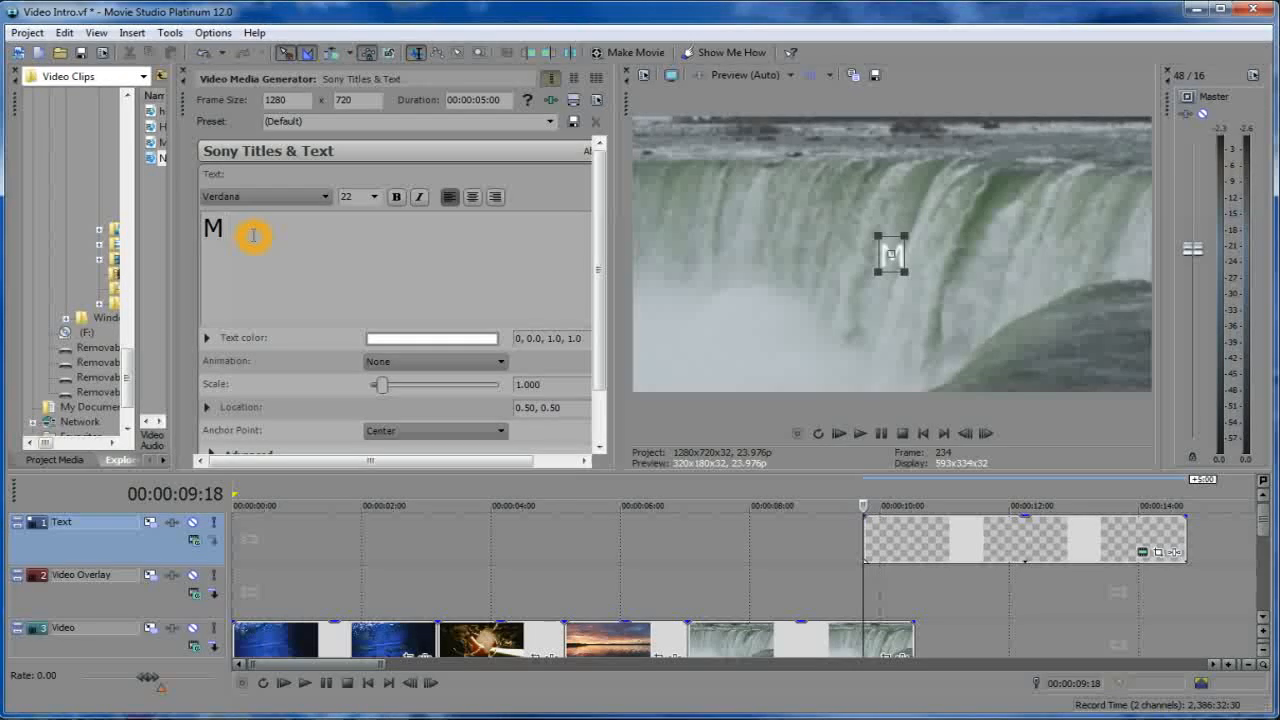
type("Y")
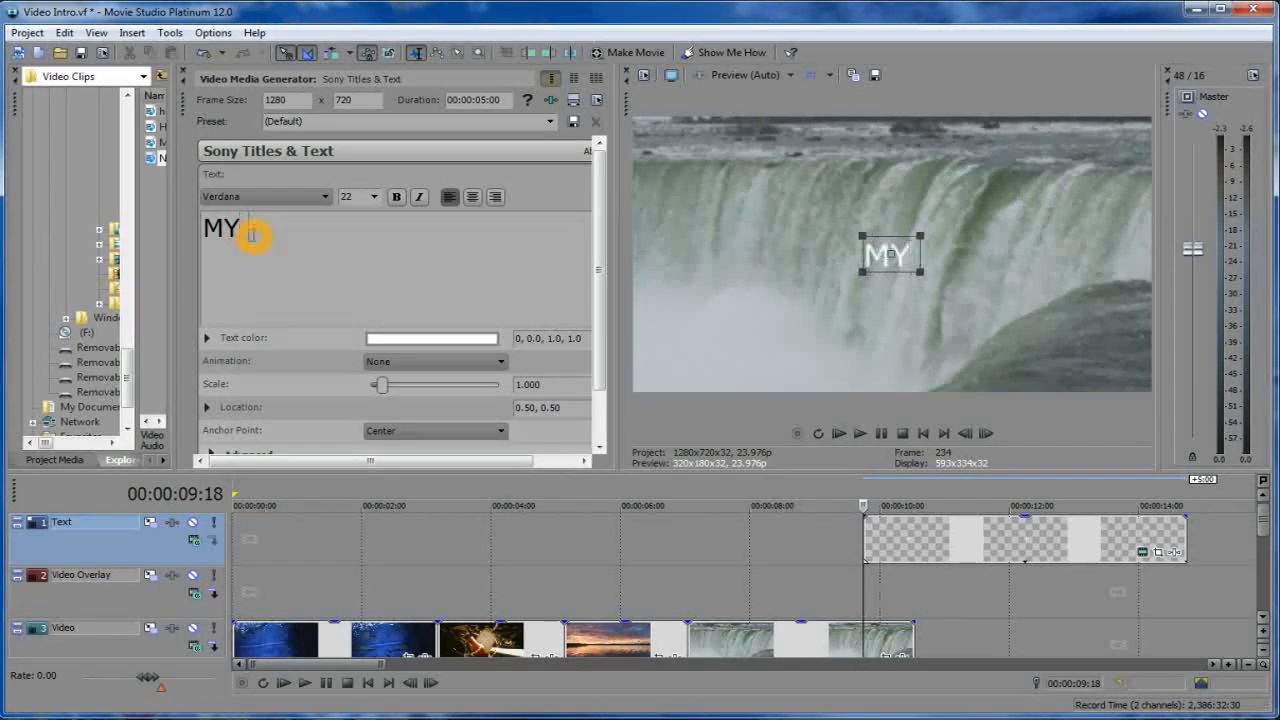
type(" CHANNE")
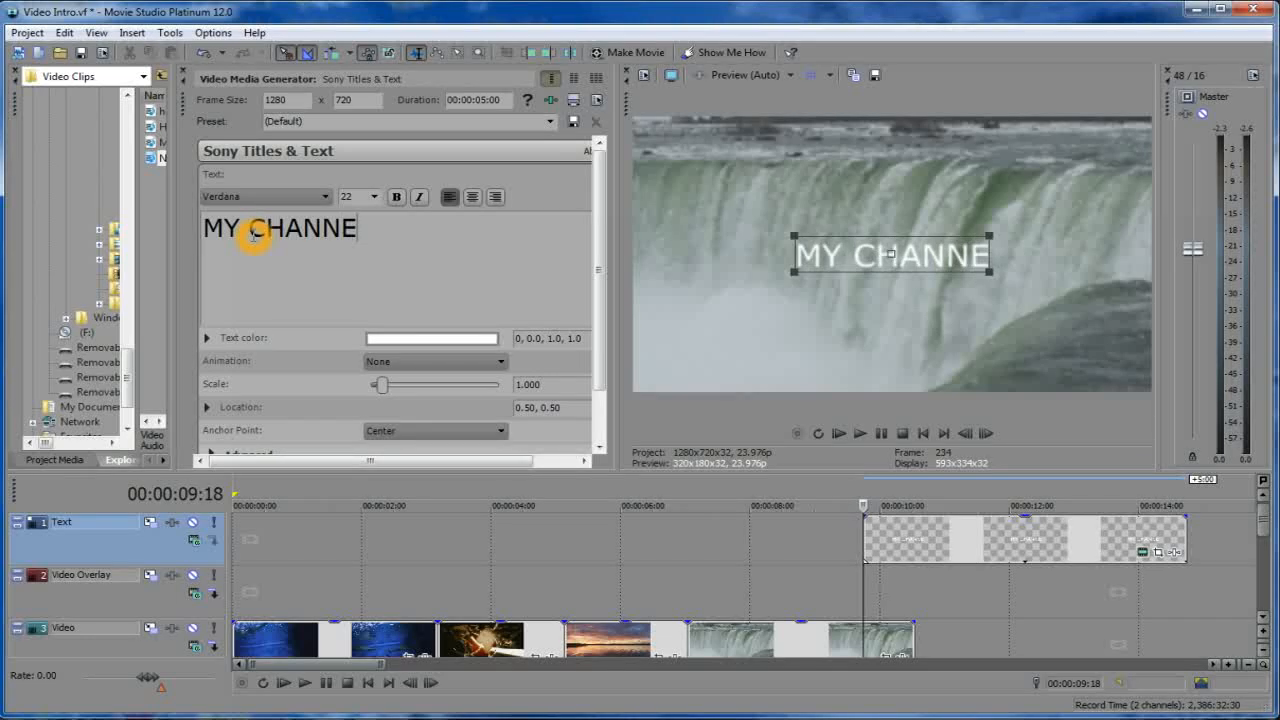
type("L LIV")
type("E")
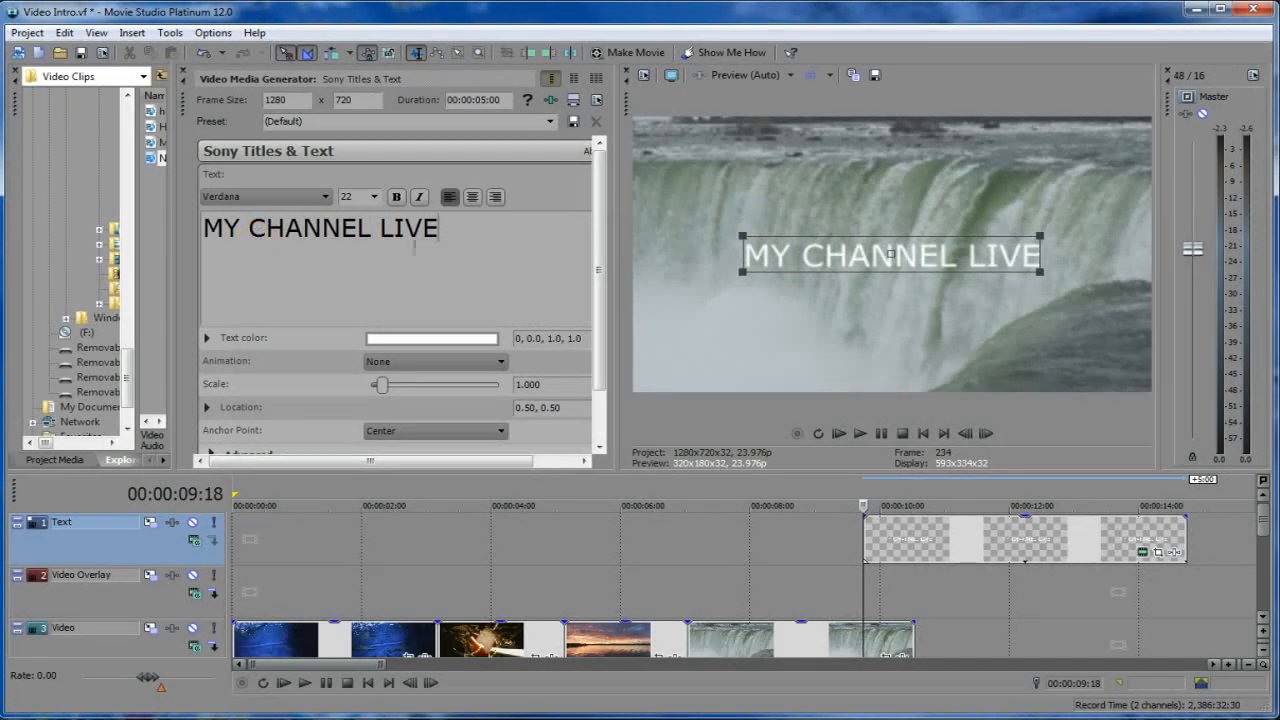
Set the font size of the whole MY CHANNEL LIVE title to 36.
left_click_drag(441, 232, 204, 228)
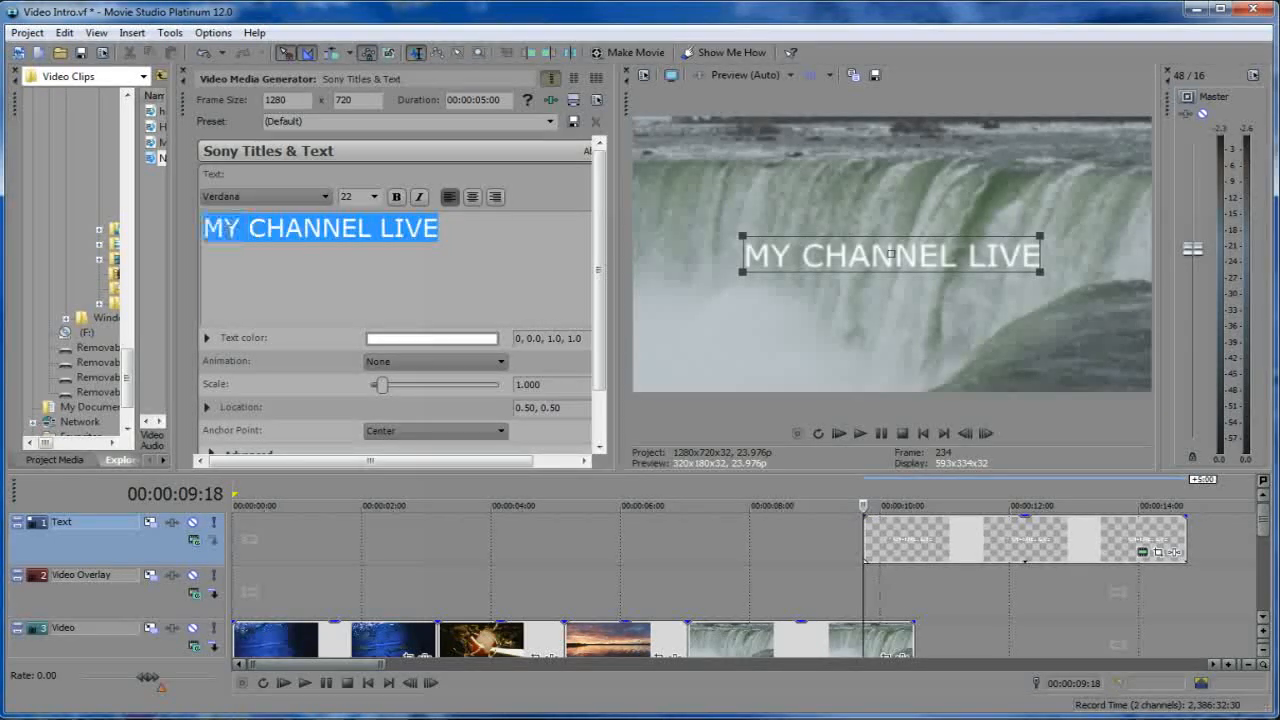
left_click(372, 195)
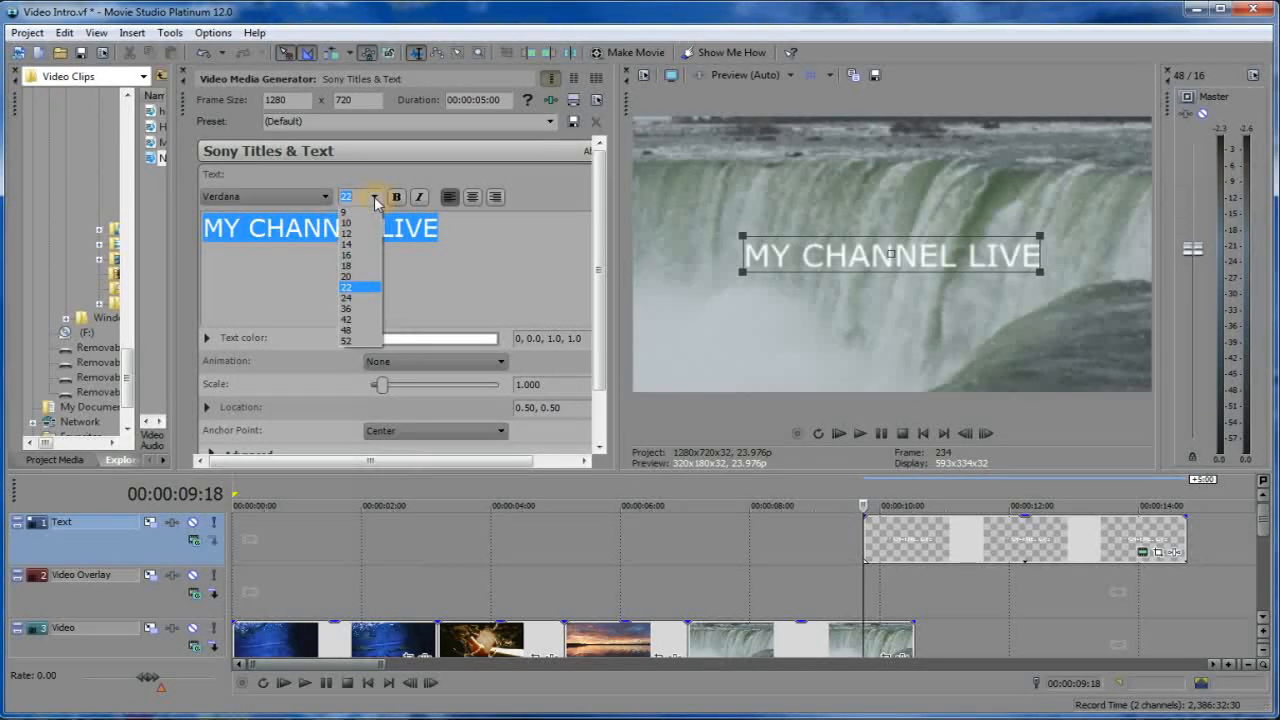
left_click(346, 299)
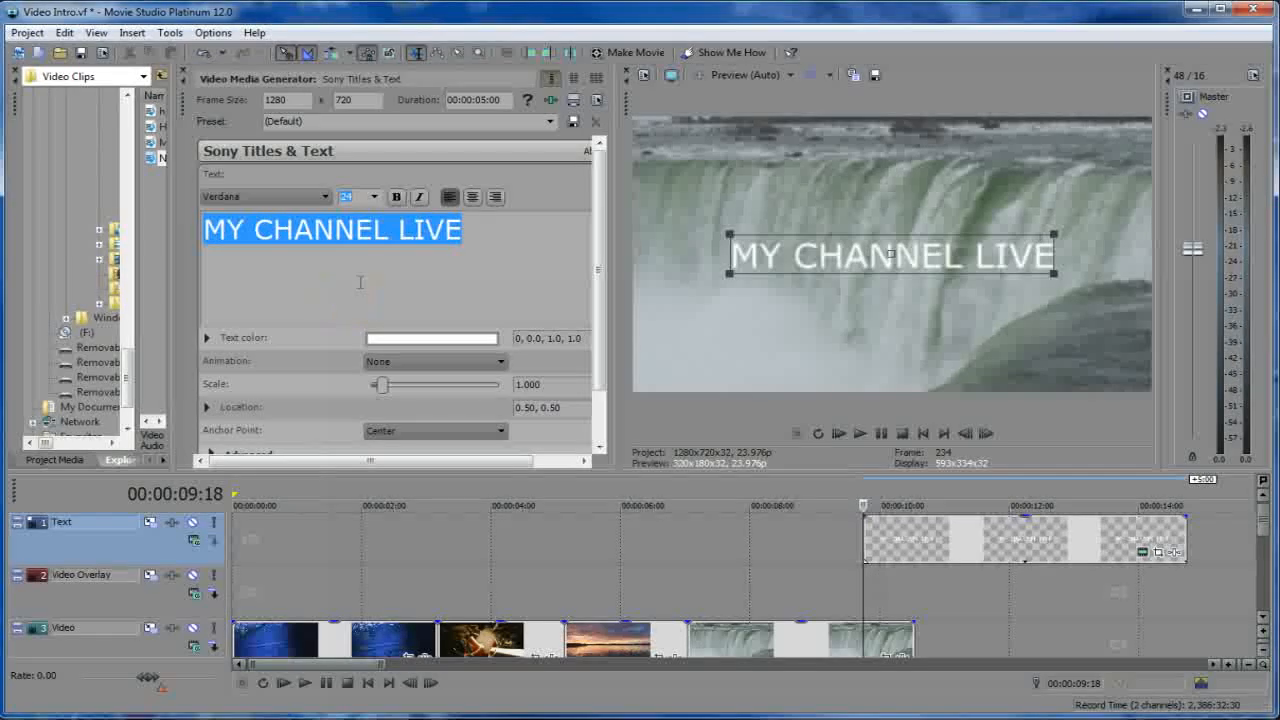
left_click(376, 199)
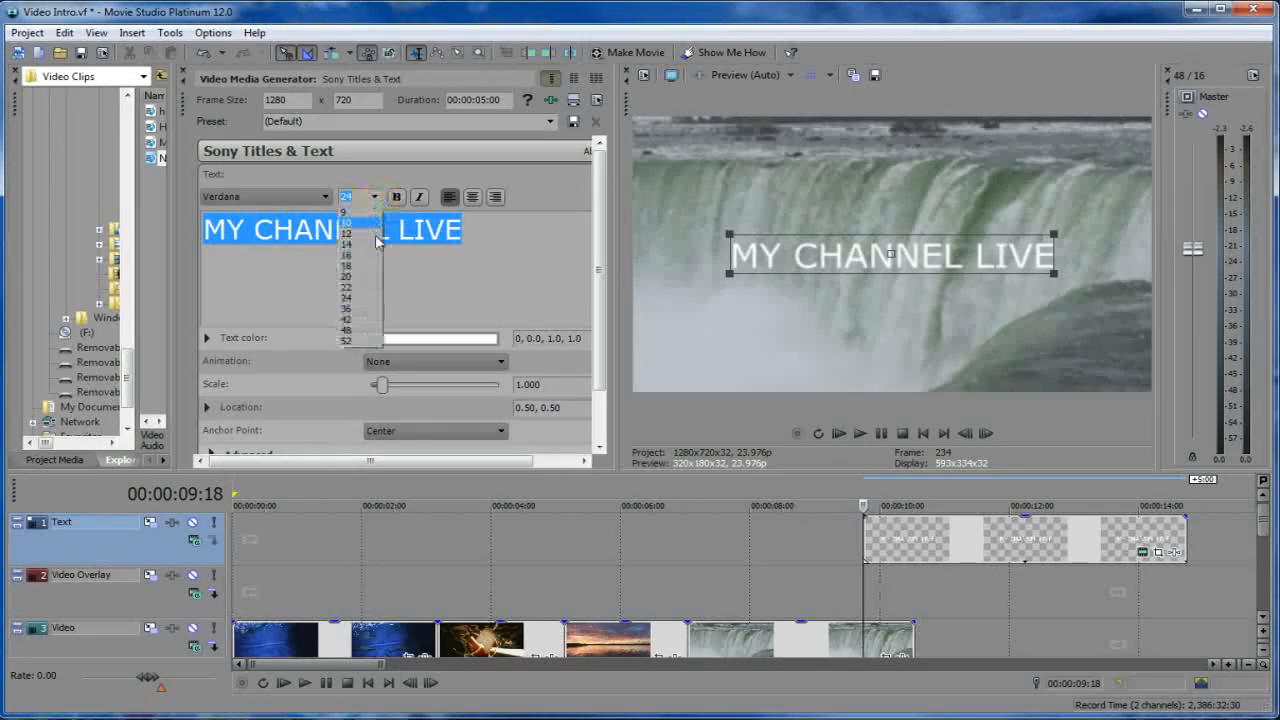
left_click(350, 311)
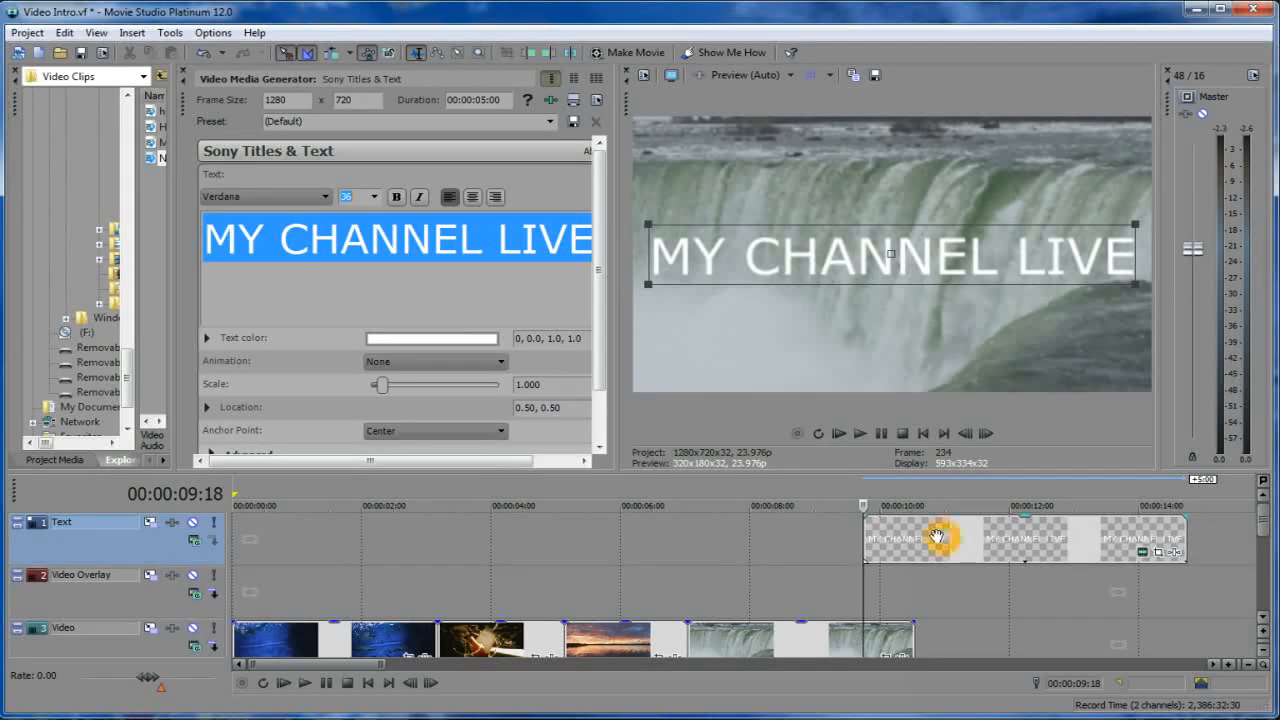
Move the MY CHANNEL LIVE event on the Text track to the start of the timeline, over the first clip.
left_click(886, 534)
left_click(877, 531)
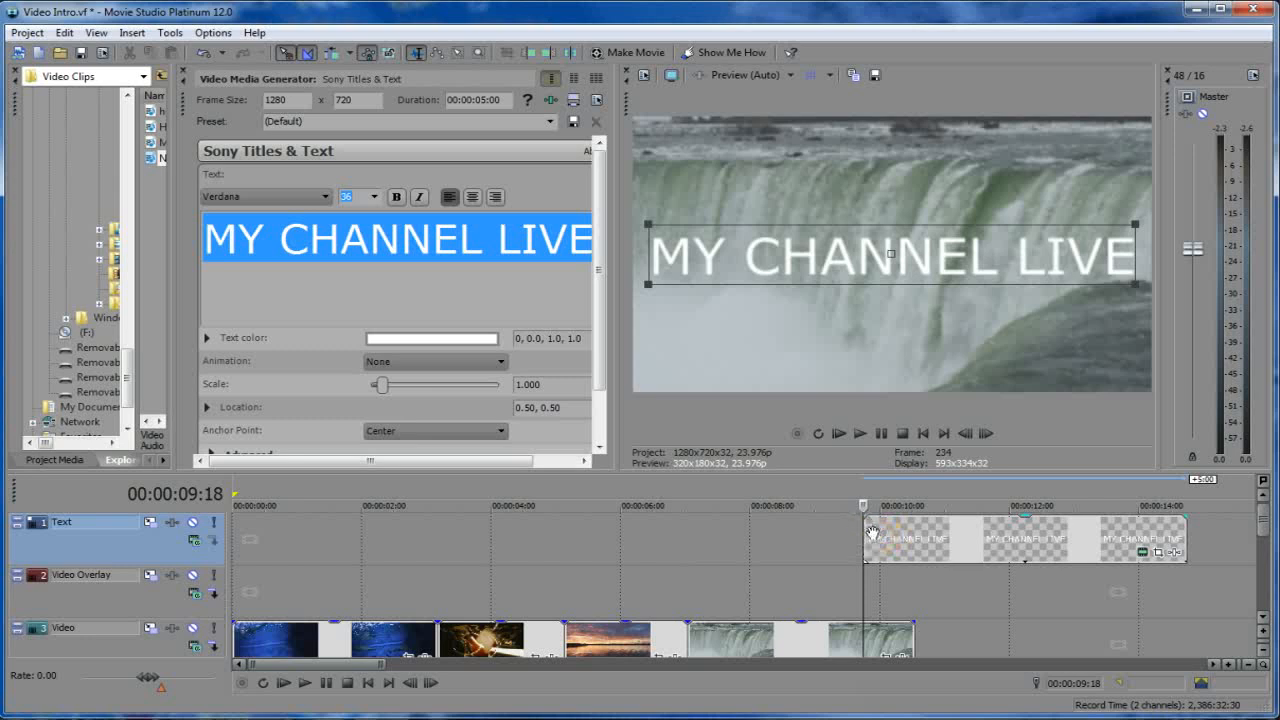
left_click(937, 534)
left_click(957, 534)
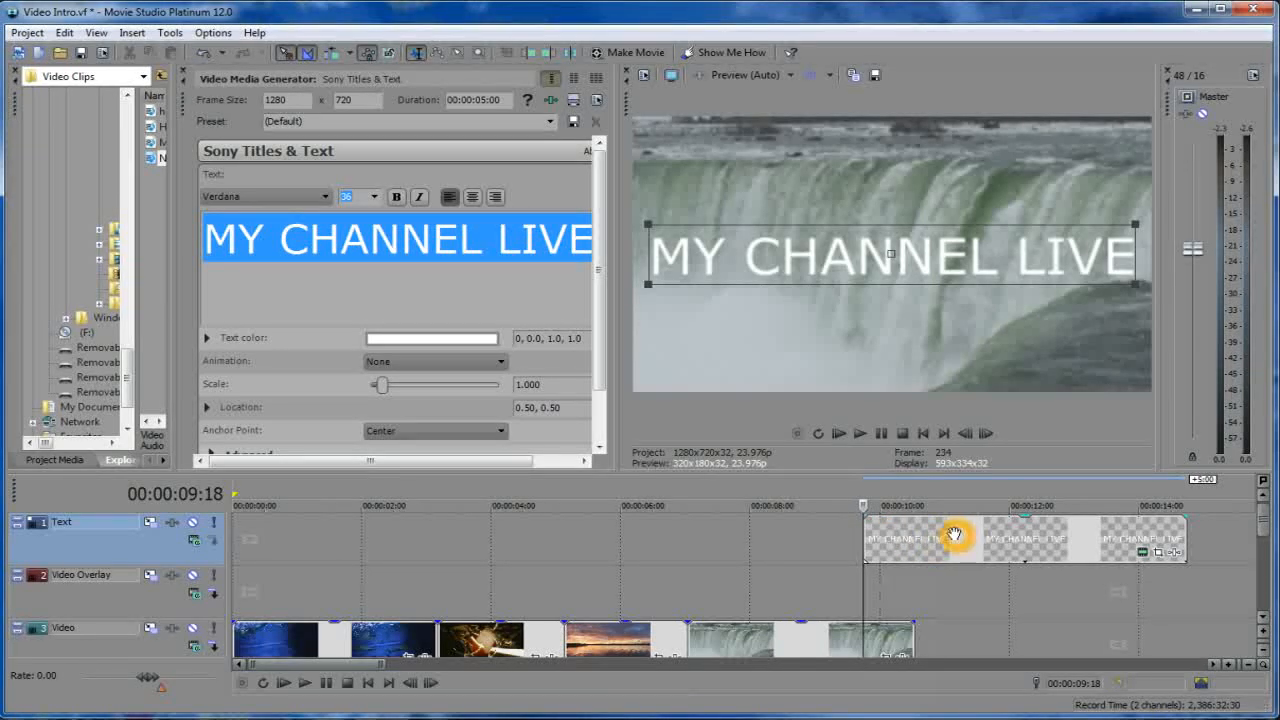
left_click_drag(955, 534, 322, 520)
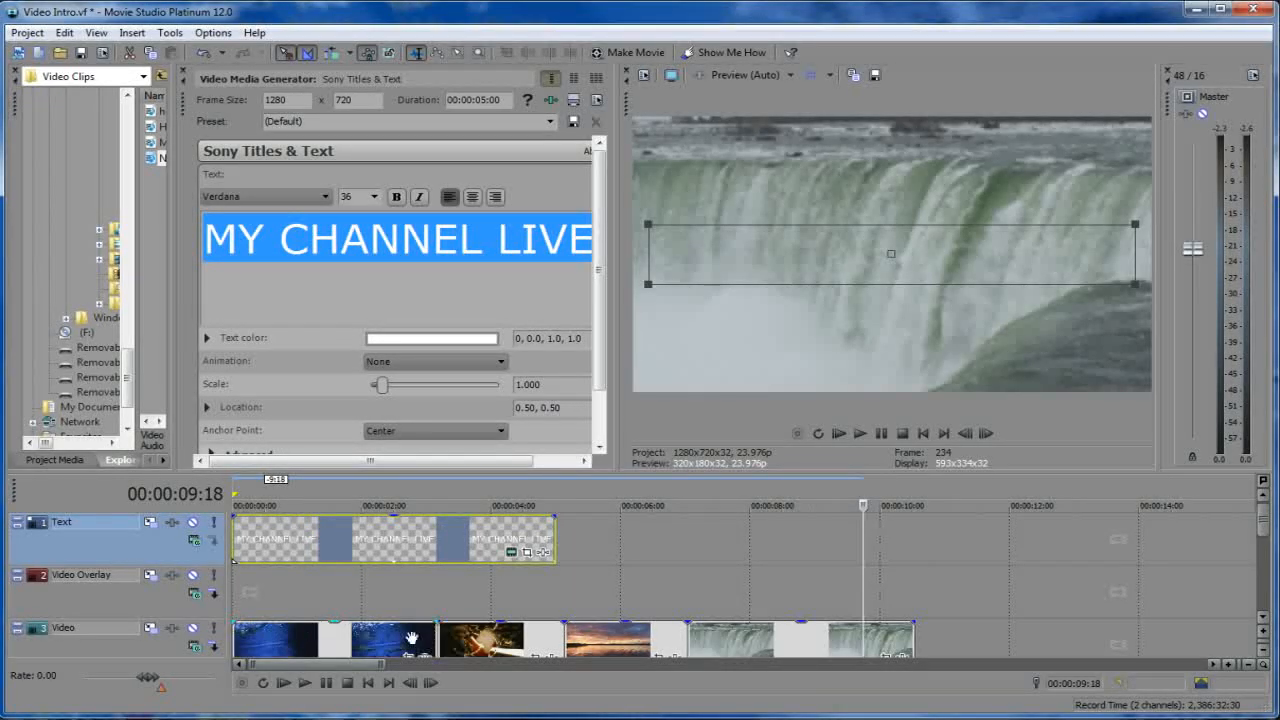
Trim the end of the MY CHANNEL LIVE event to line up with the end of the first video clip.
left_click(555, 543)
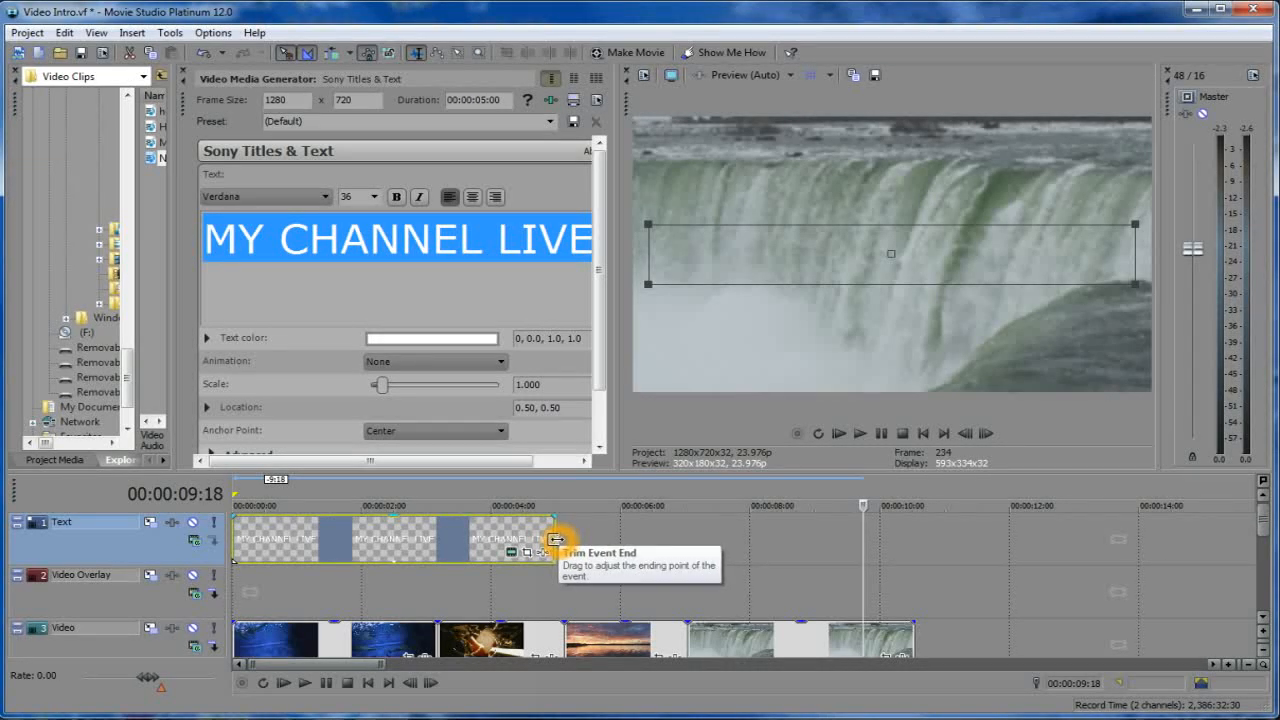
left_click_drag(555, 540, 441, 548)
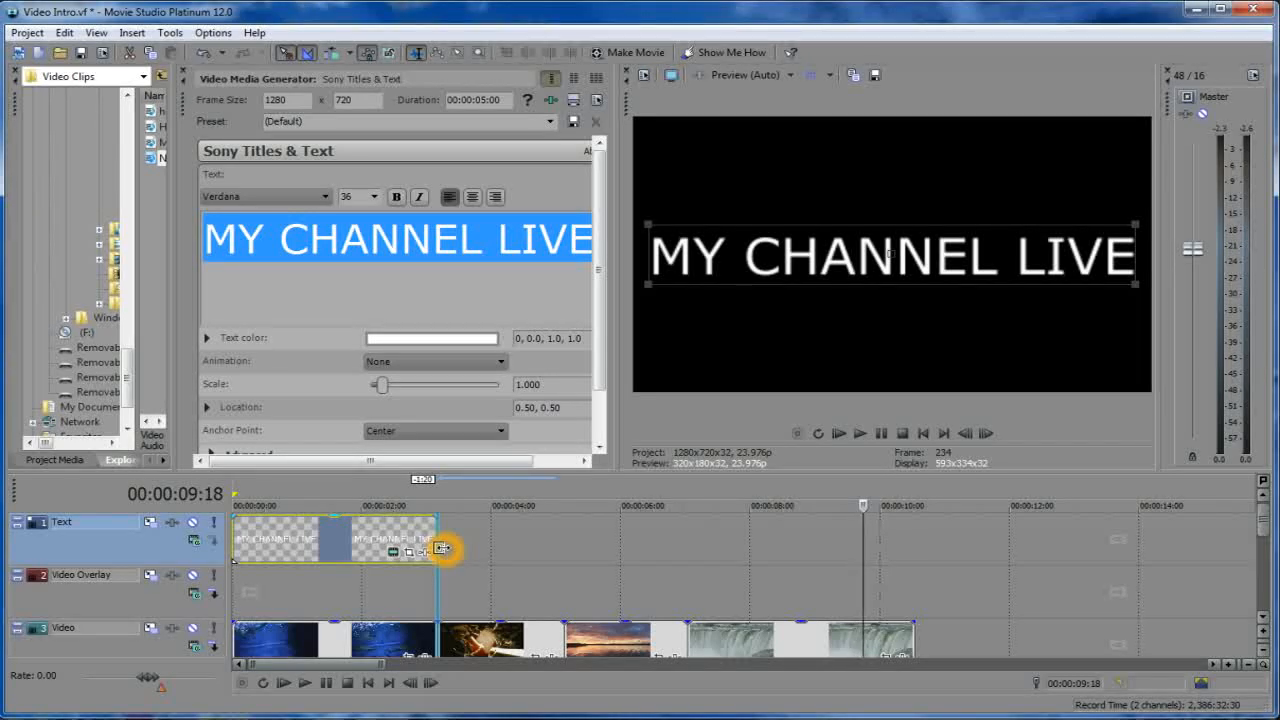
left_click_drag(441, 548, 442, 547)
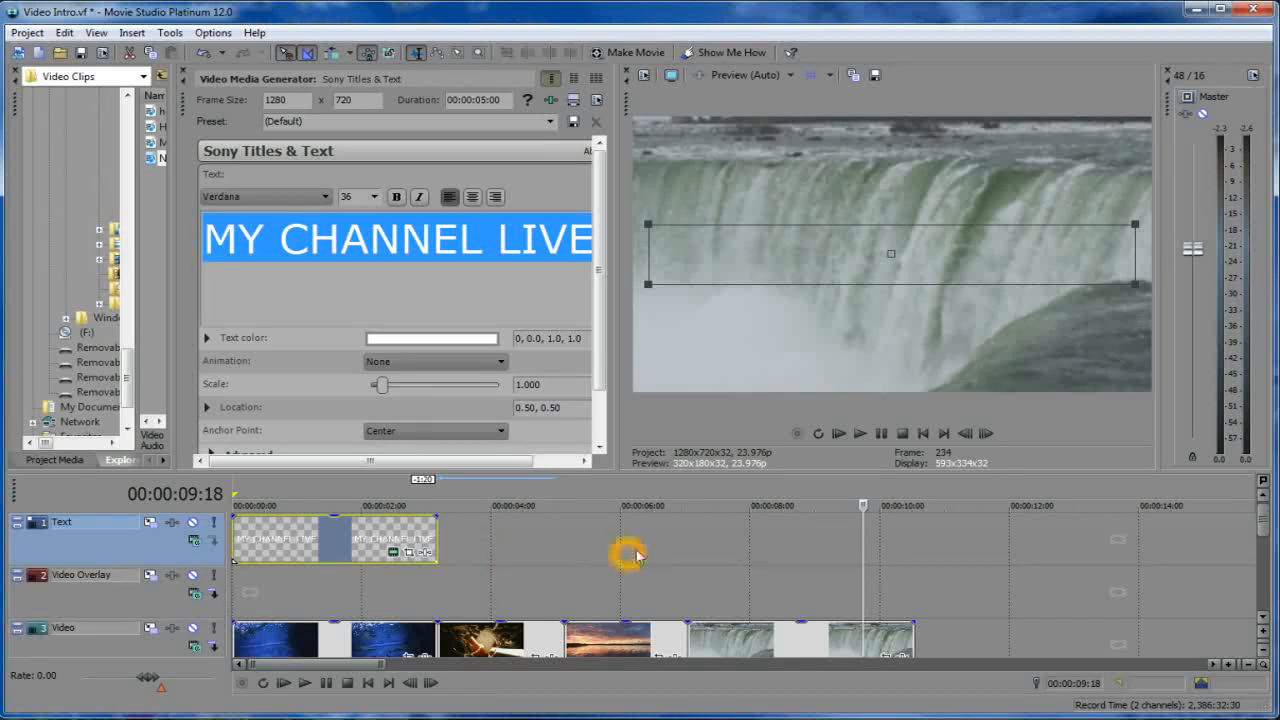
Return to the start of the project and play the MY CHANNEL LIVE title over the first clip.
left_click(922, 433)
left_click(859, 435)
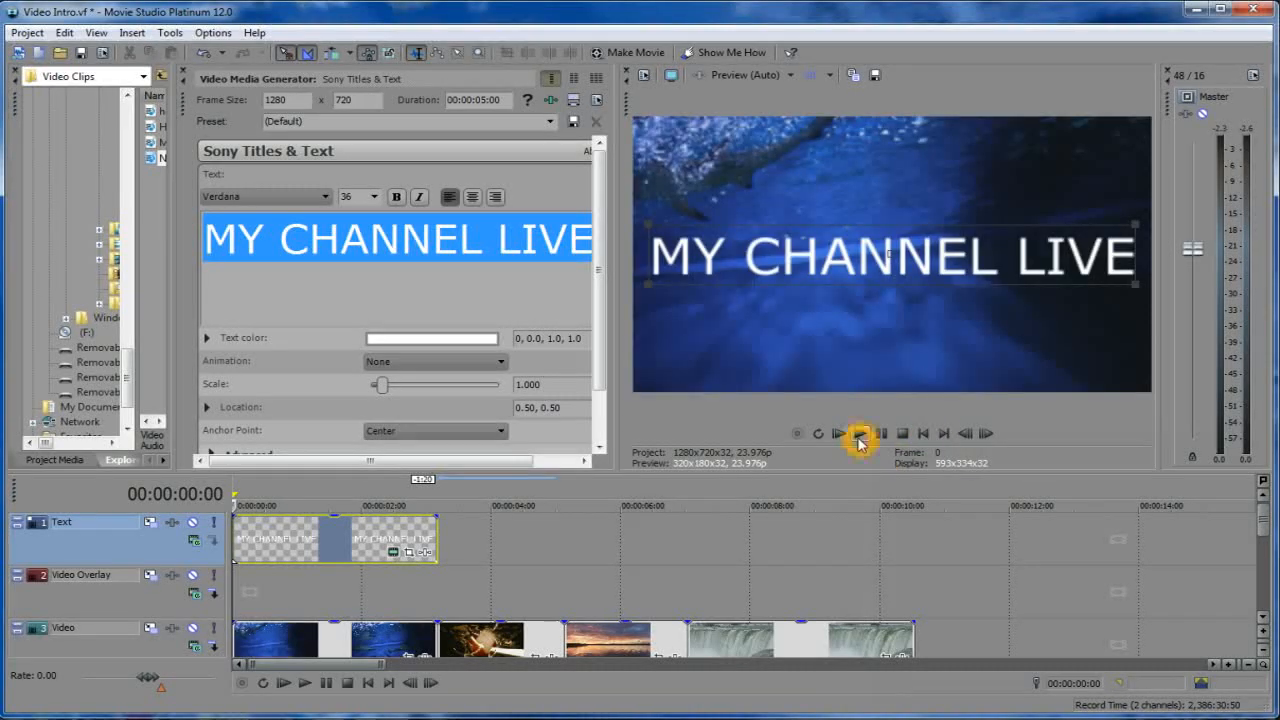
left_click(861, 550)
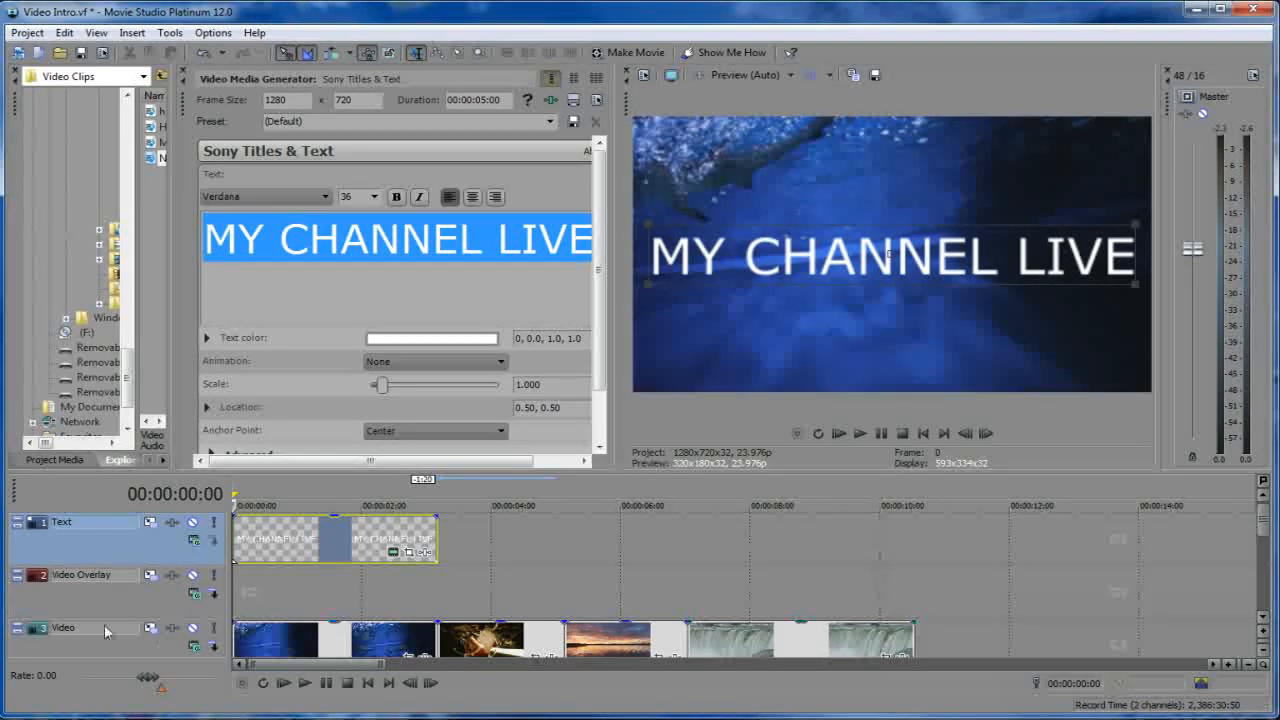
Insert a second text event on the Text track at 00:00:03:04, directly after the MY CHANNEL LIVE title.
right_click(88, 549)
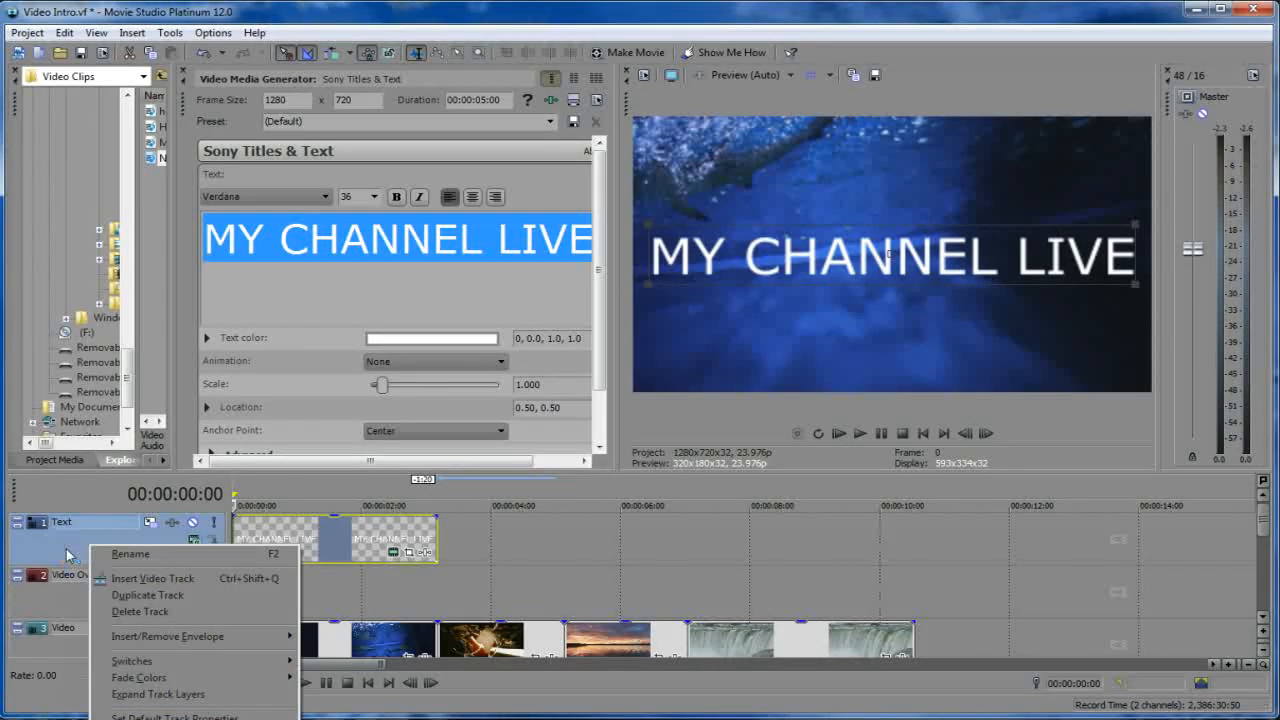
left_click(60, 553)
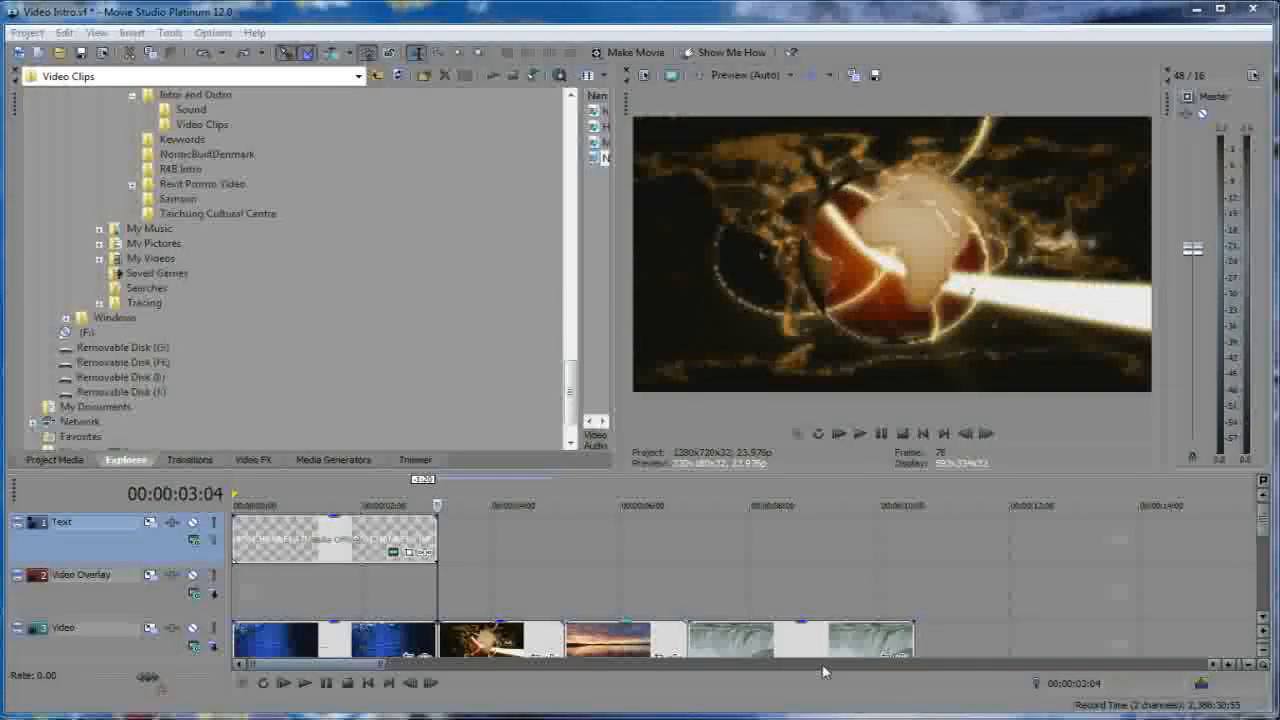
left_click(783, 569)
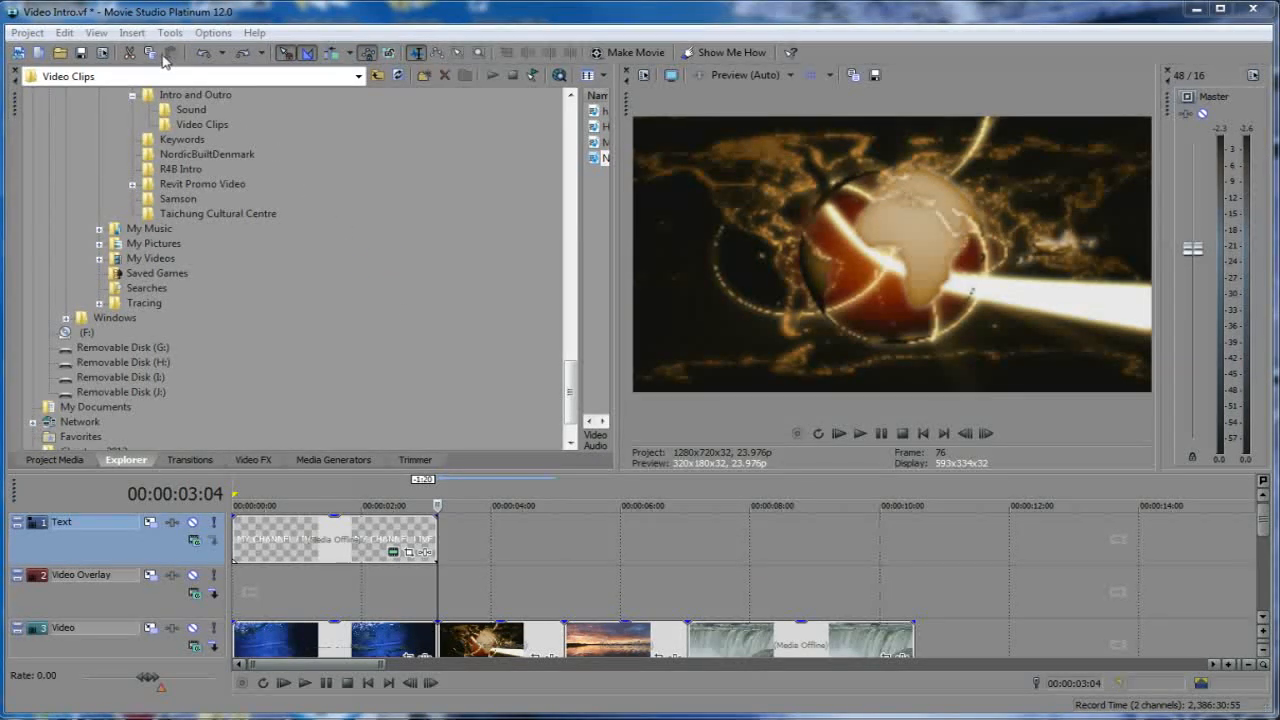
left_click(131, 32)
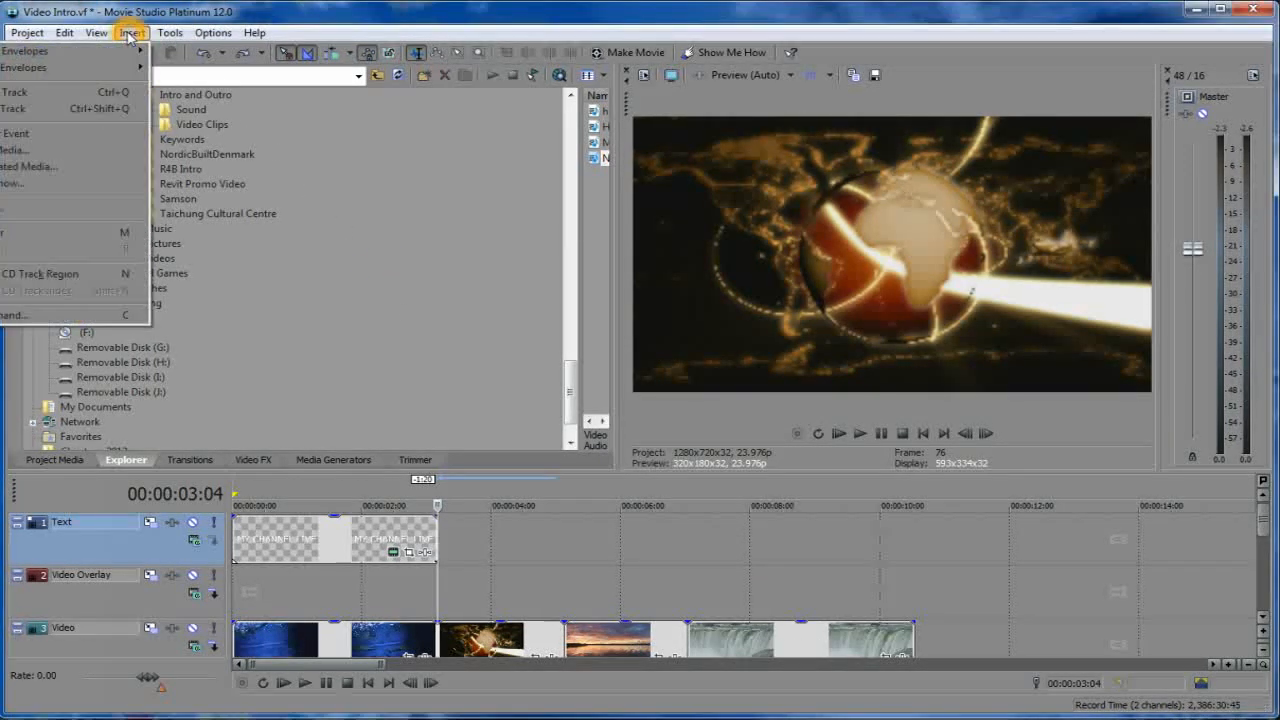
left_click(38, 151)
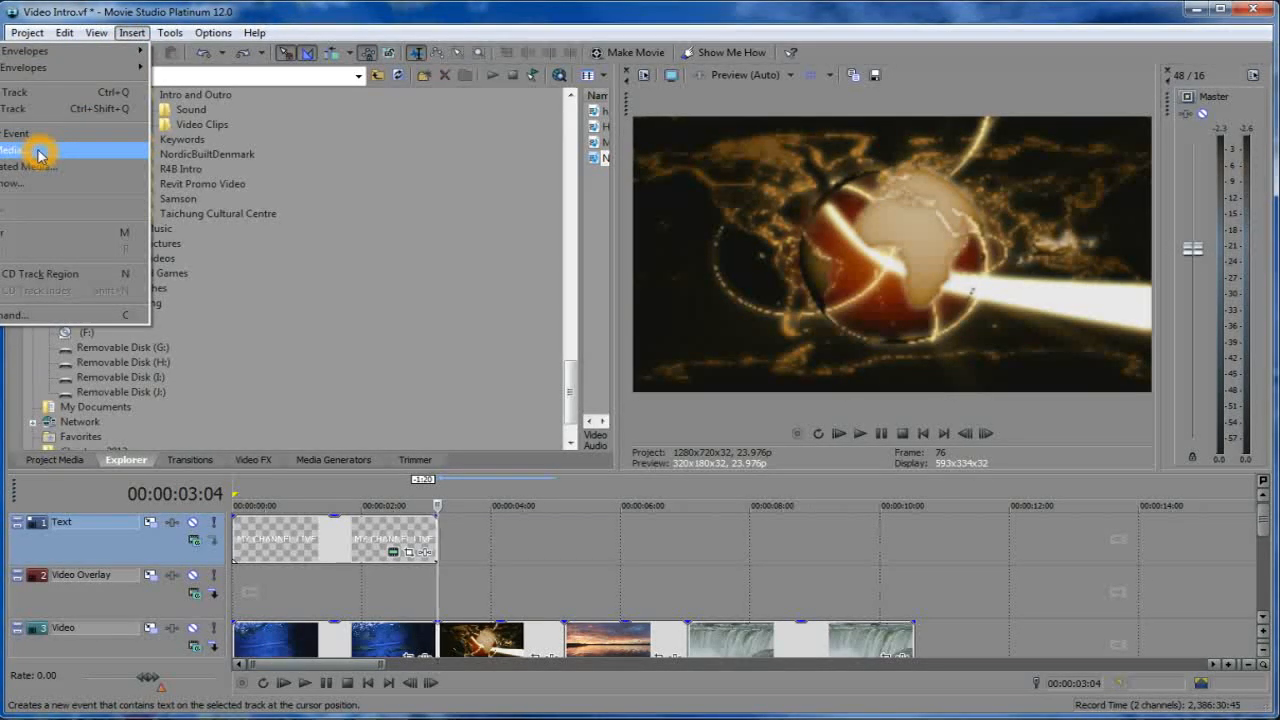
left_click(38, 151)
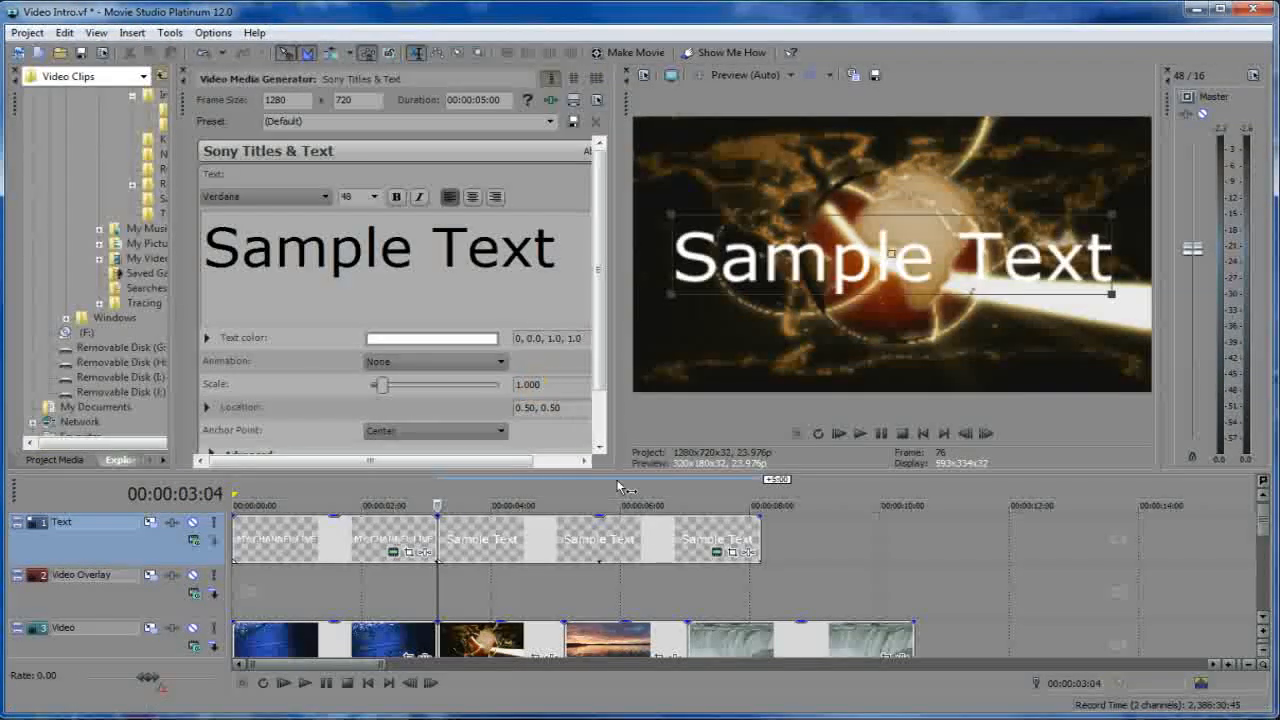
Set the second title's font size to 22 and replace its Sample Text wording with LIKE.
left_click(562, 248)
double_click(560, 248)
key("ctrl+a")
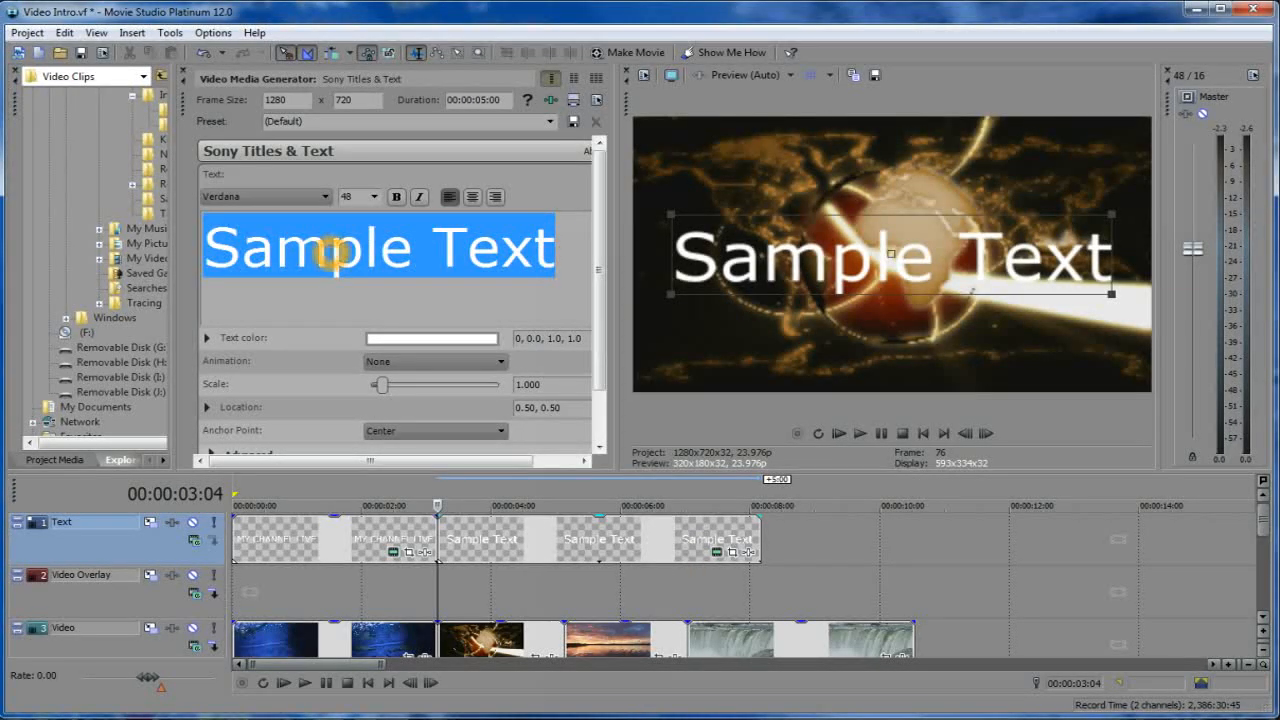
left_click(373, 197)
left_click(357, 288)
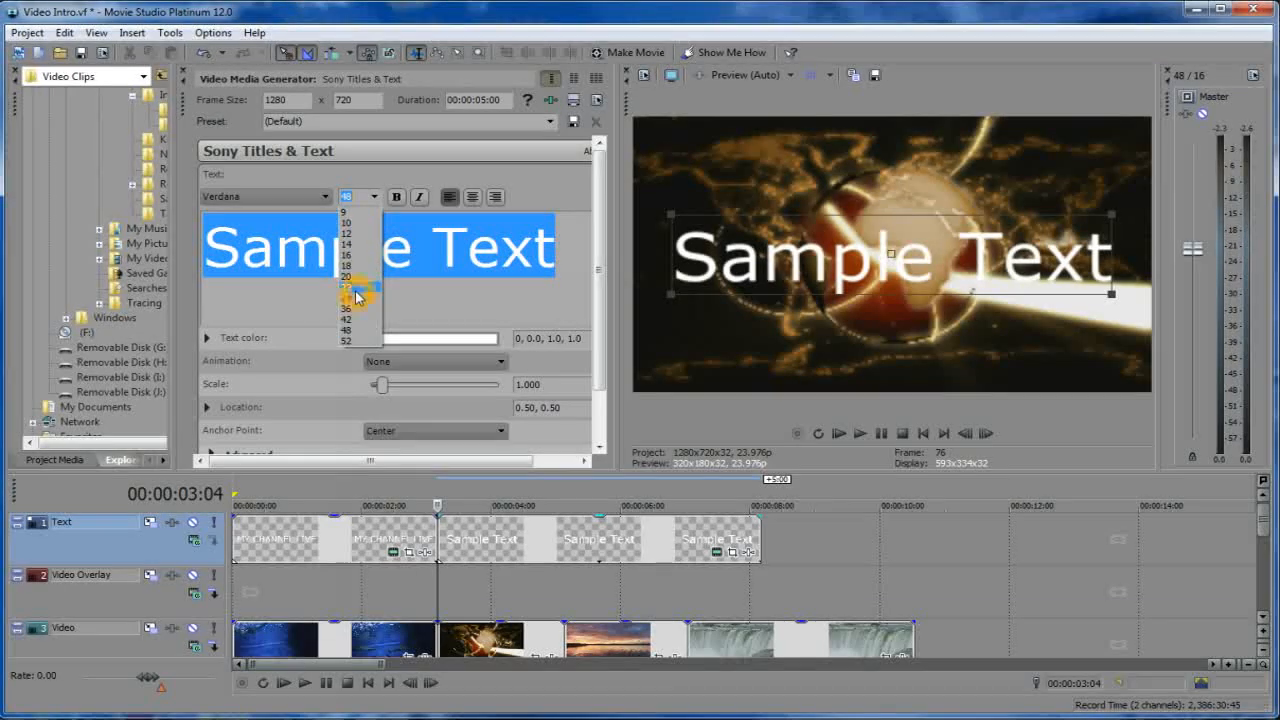
left_click(365, 229)
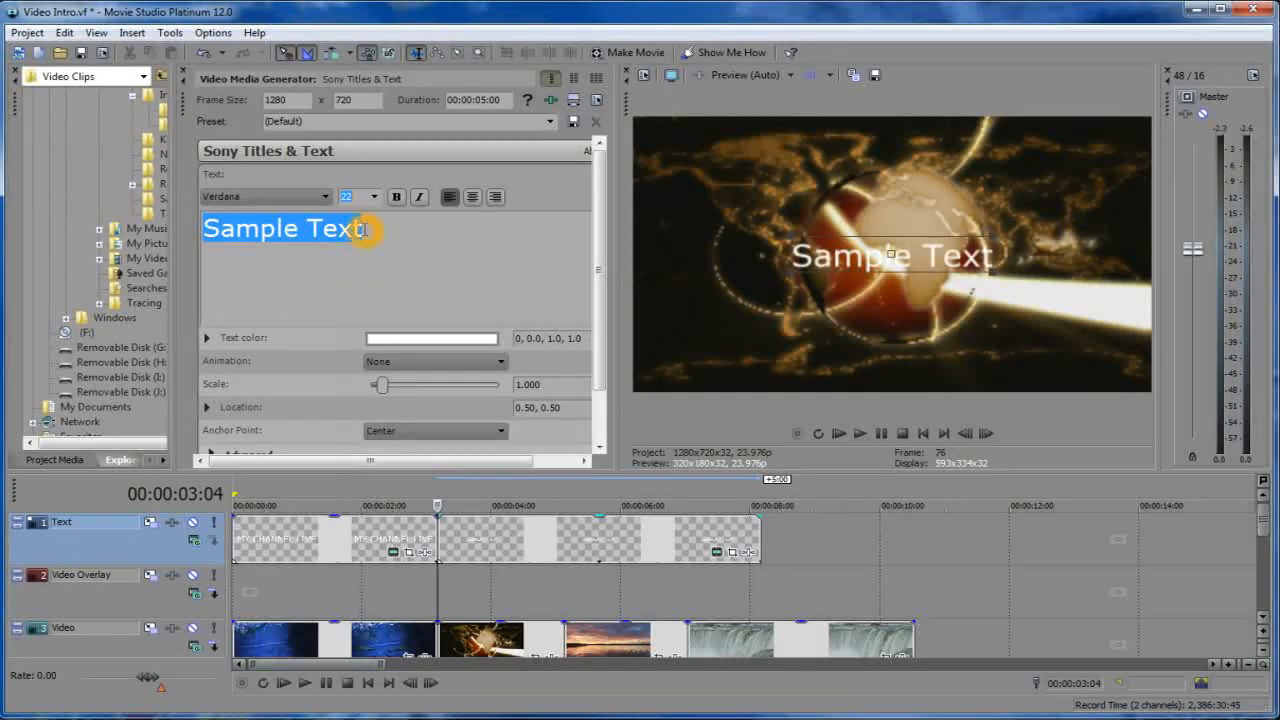
left_click_drag(365, 229, 265, 233)
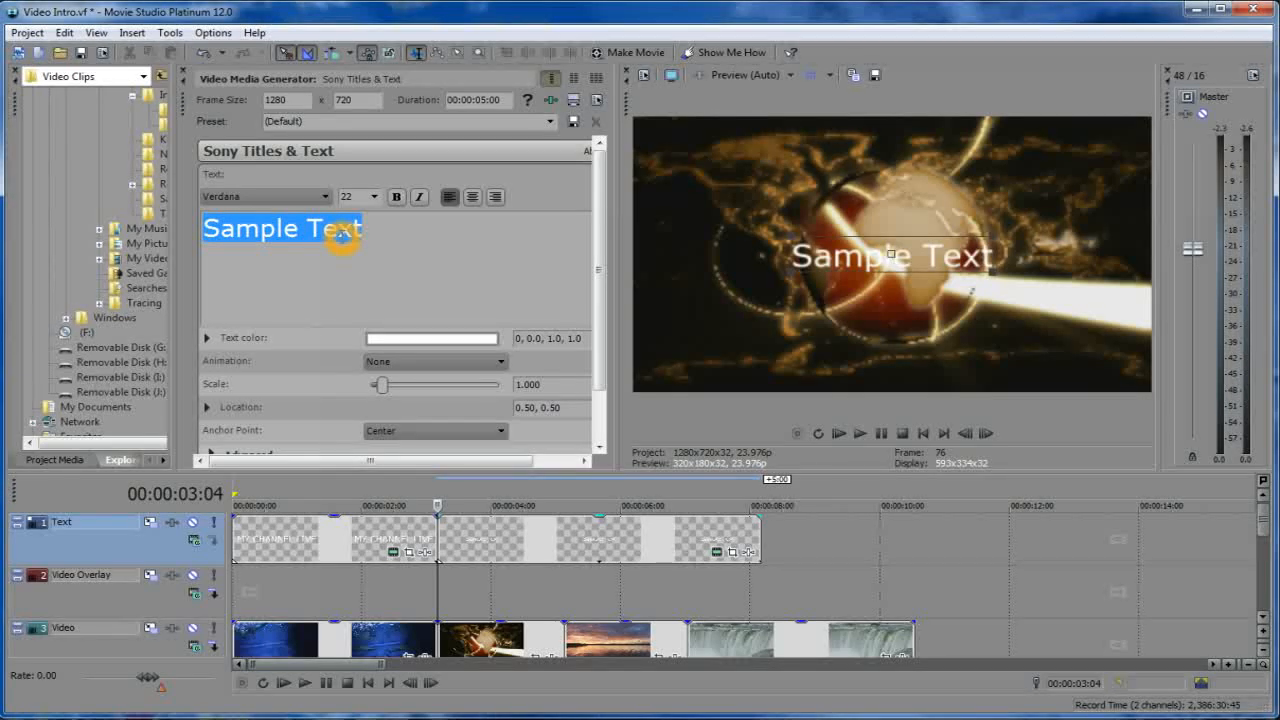
type("L")
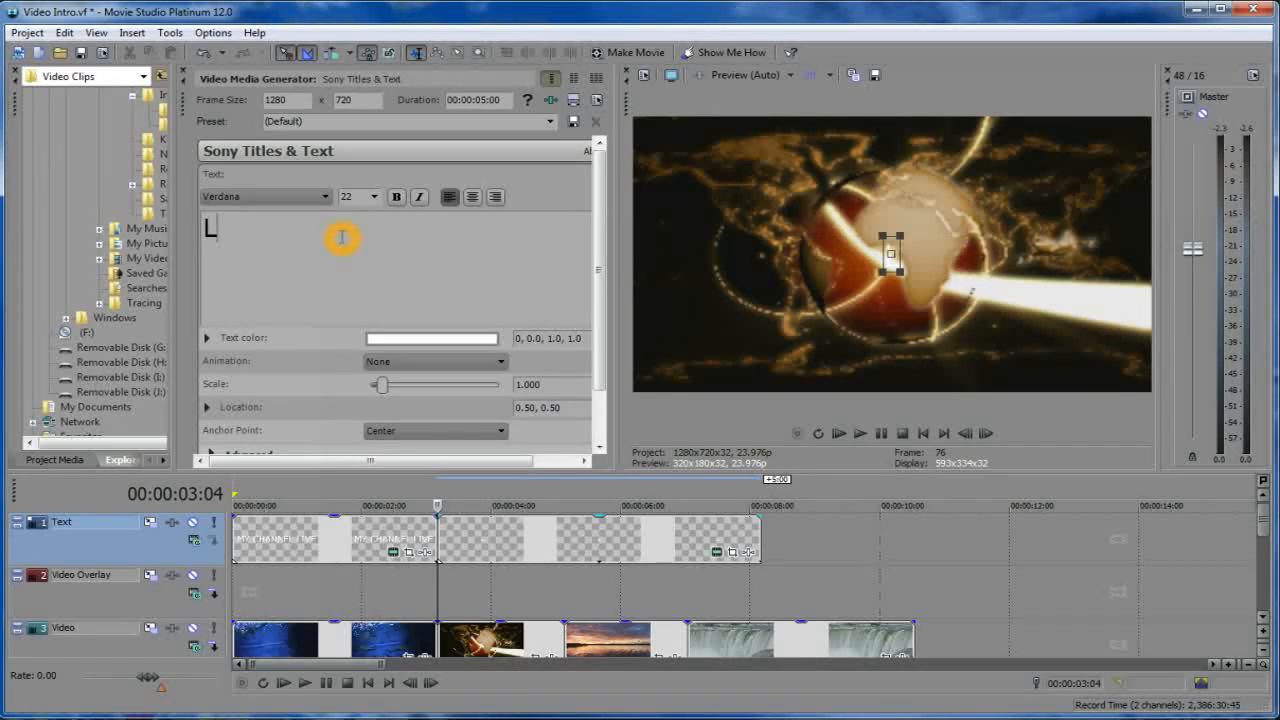
type("IKE")
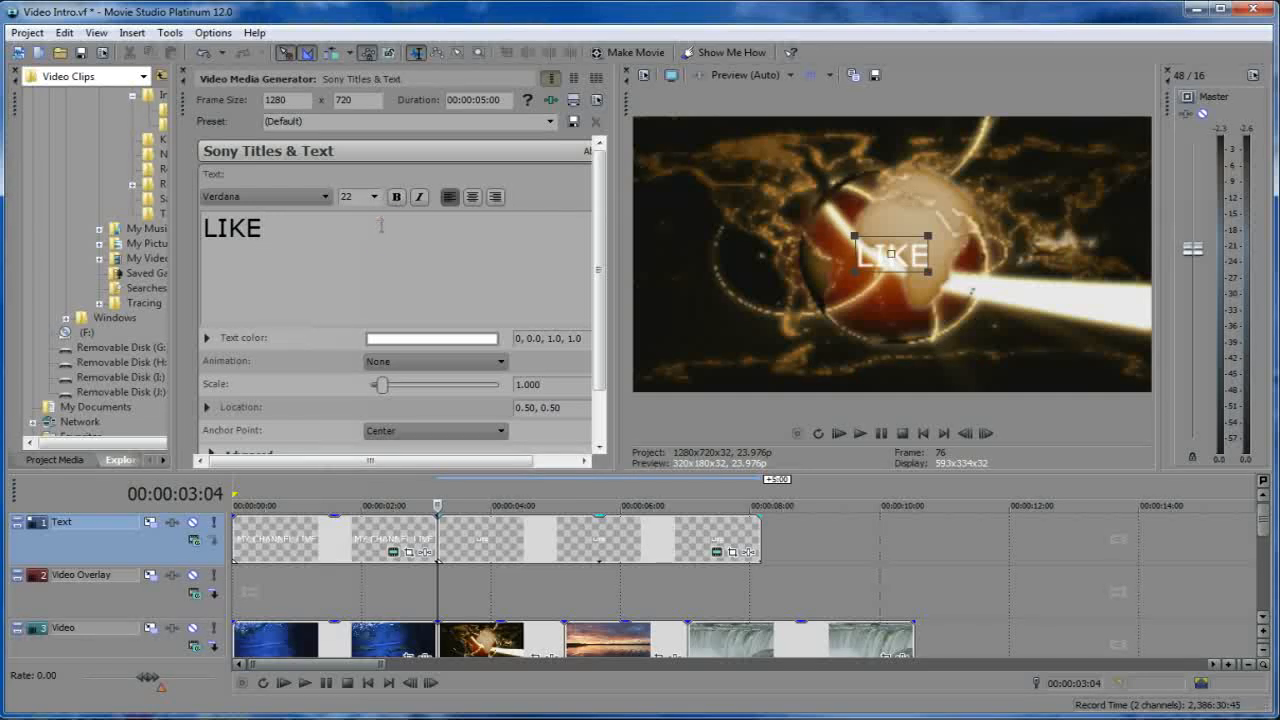
Enlarge the LIKE title over the second clip to font size 52.
left_click(249, 229)
double_click(222, 228)
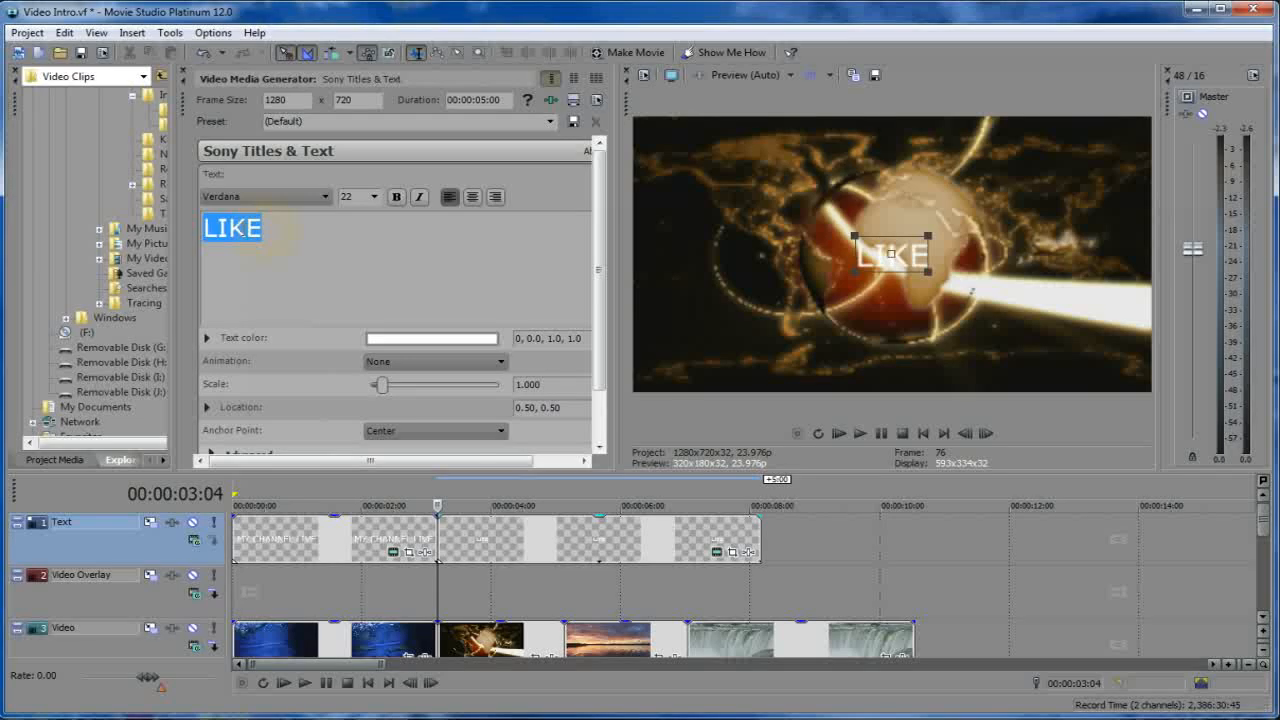
left_click(374, 197)
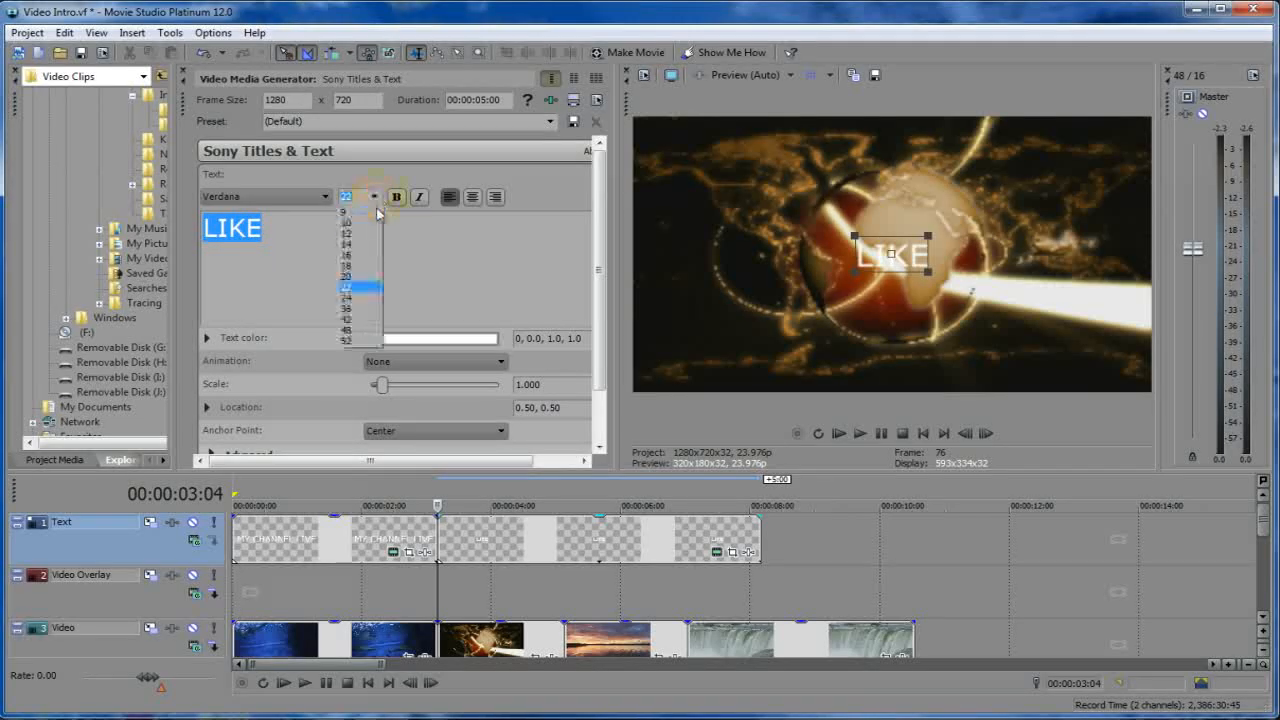
left_click(350, 308)
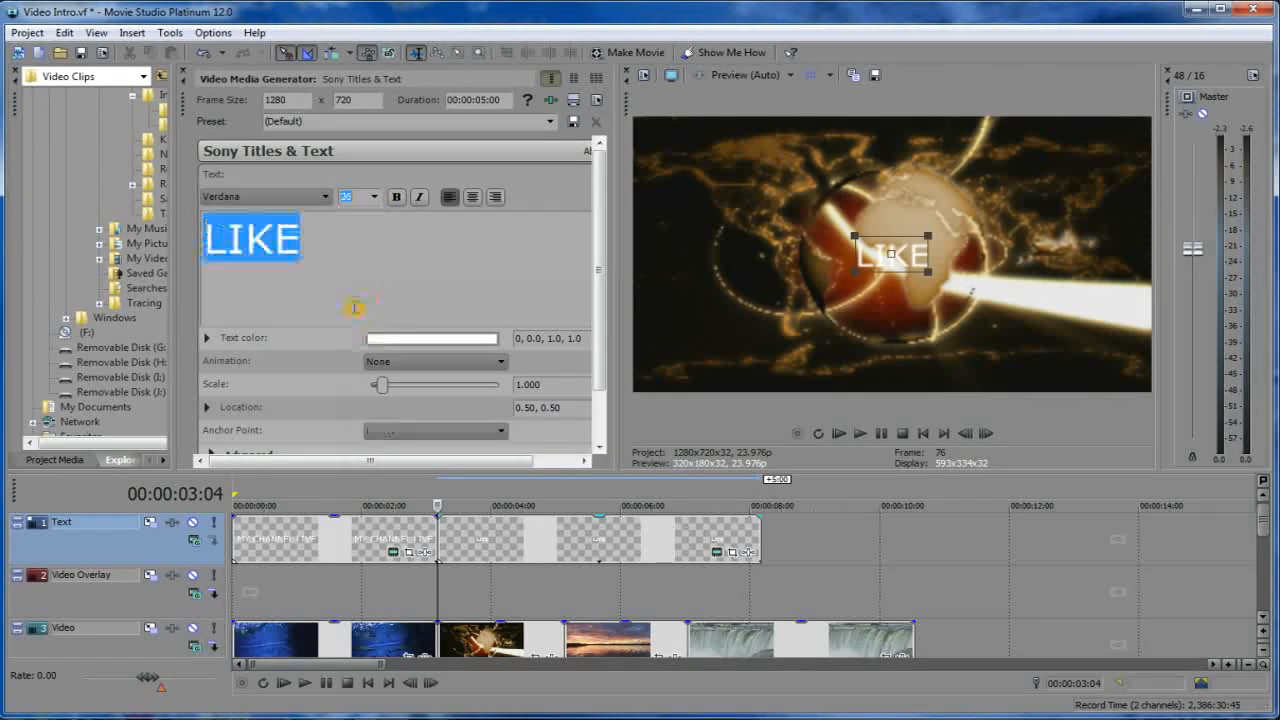
left_click(374, 197)
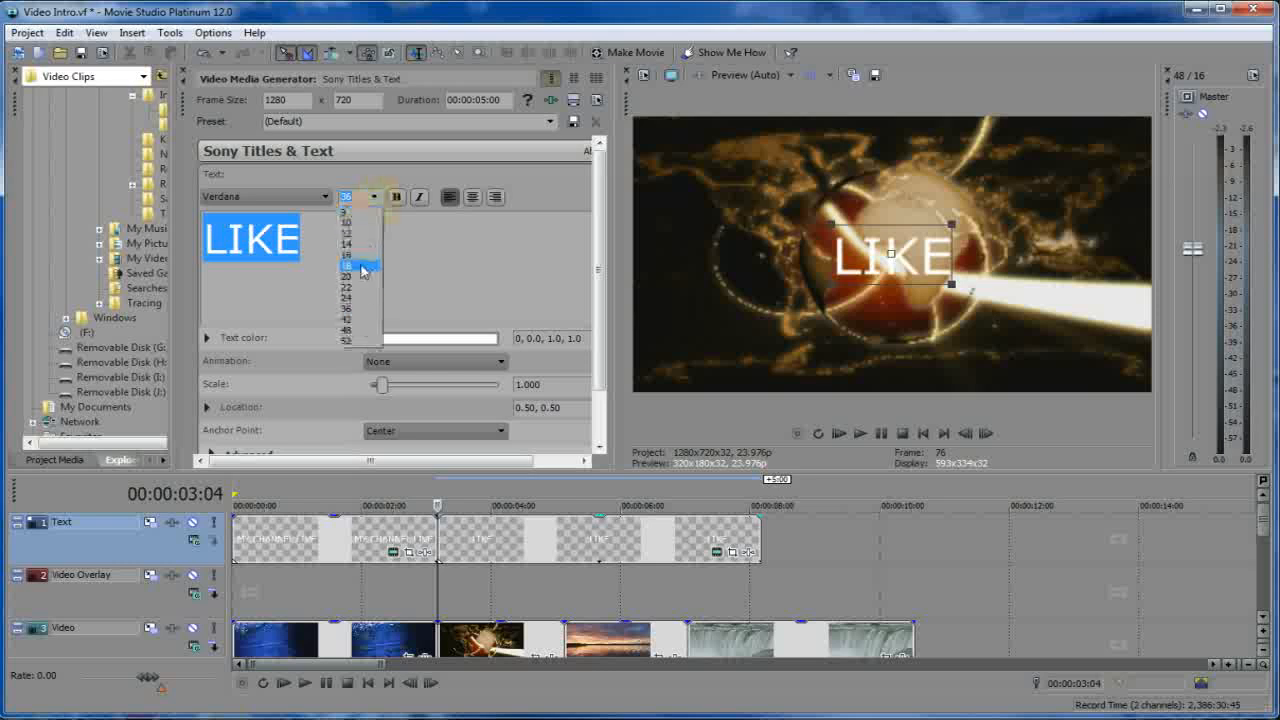
left_click(357, 319)
left_click(374, 197)
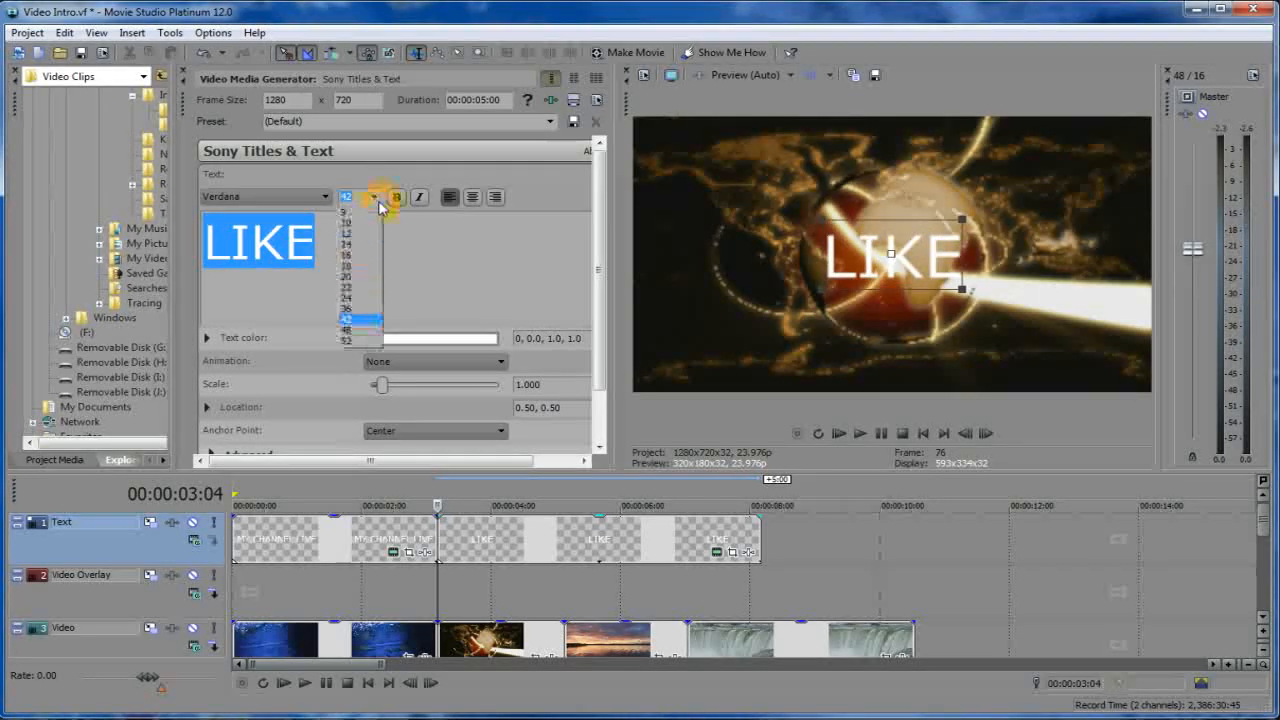
left_click(358, 329)
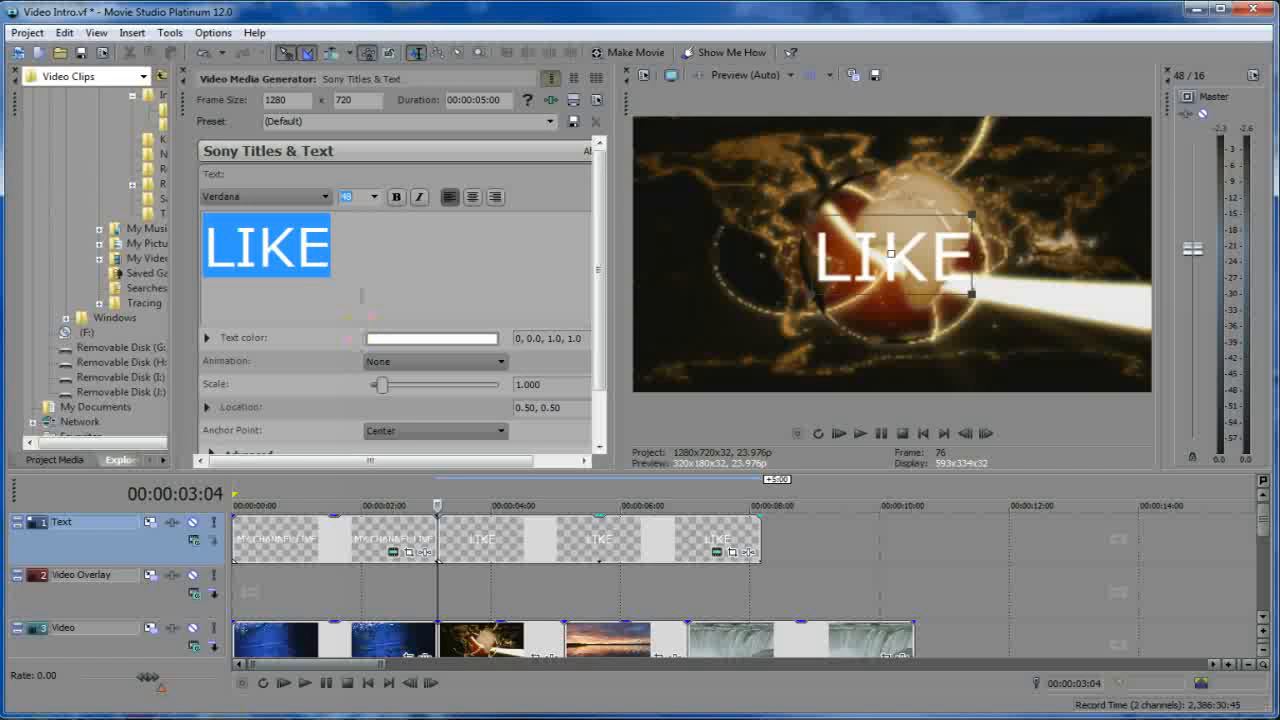
left_click(374, 197)
left_click(350, 341)
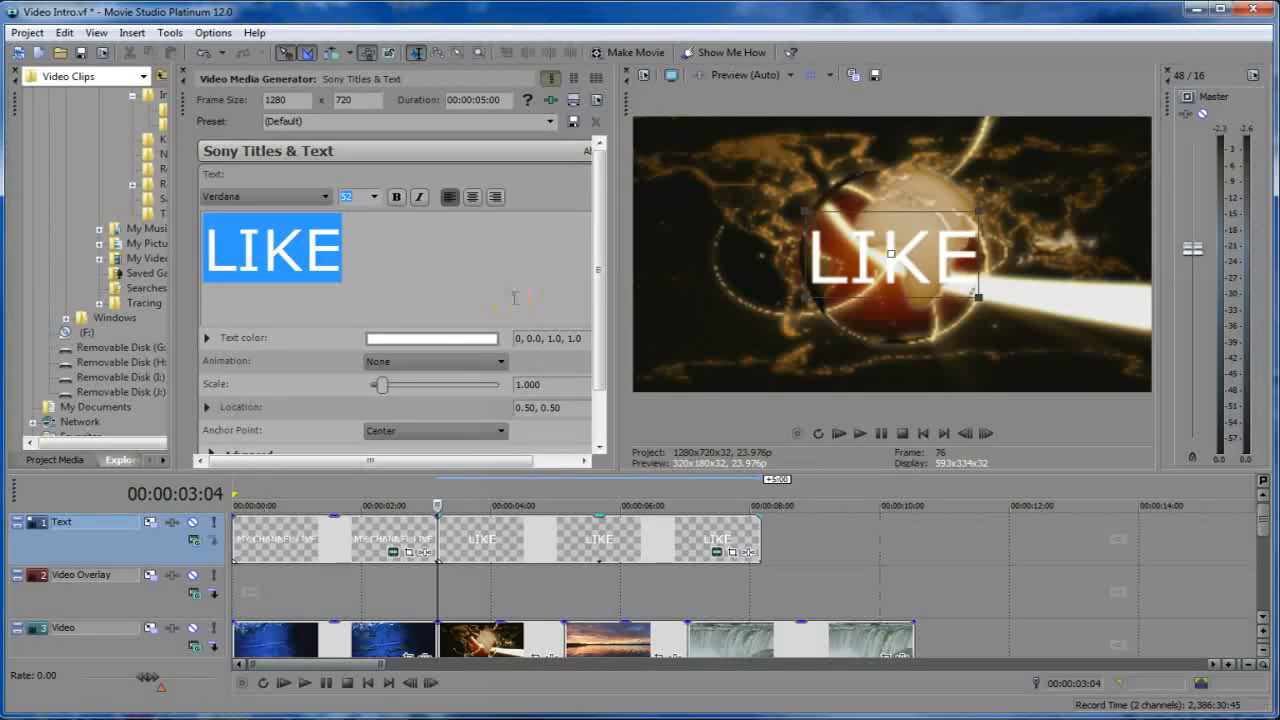
Insert a third text event on the Text track at 00:00:08:04, directly after the LIKE title.
left_click(771, 540)
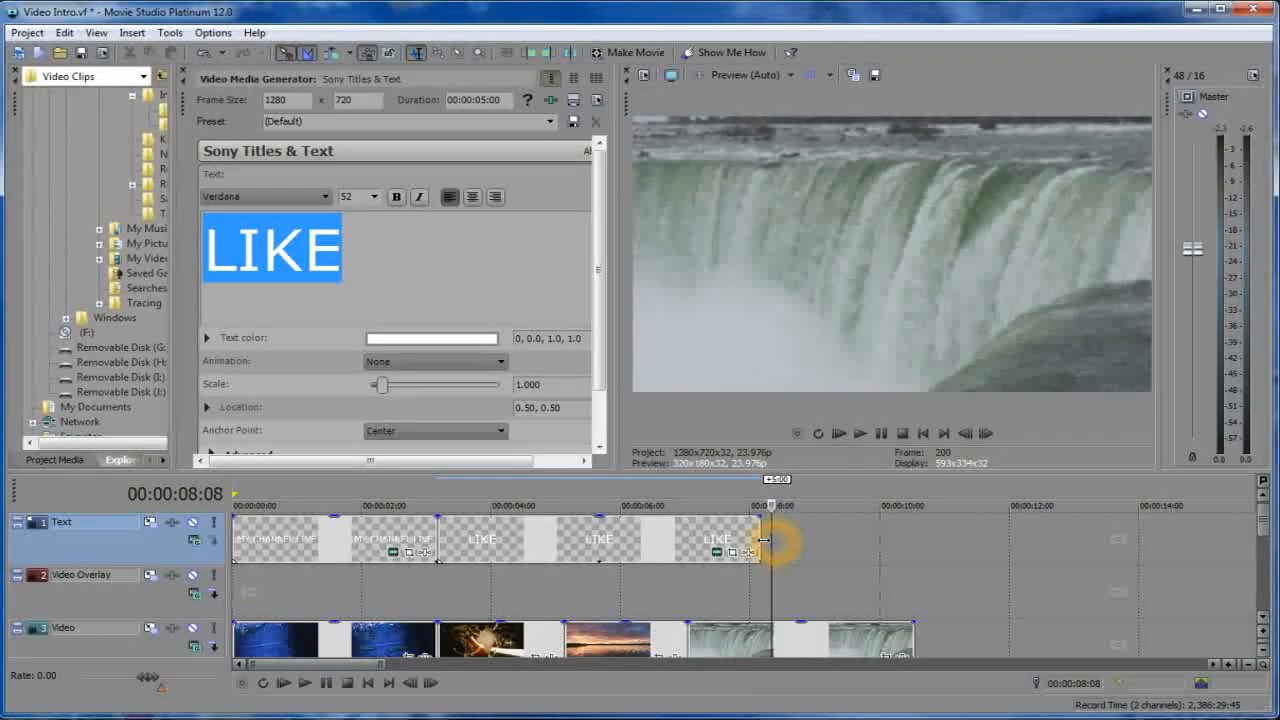
left_click(760, 540)
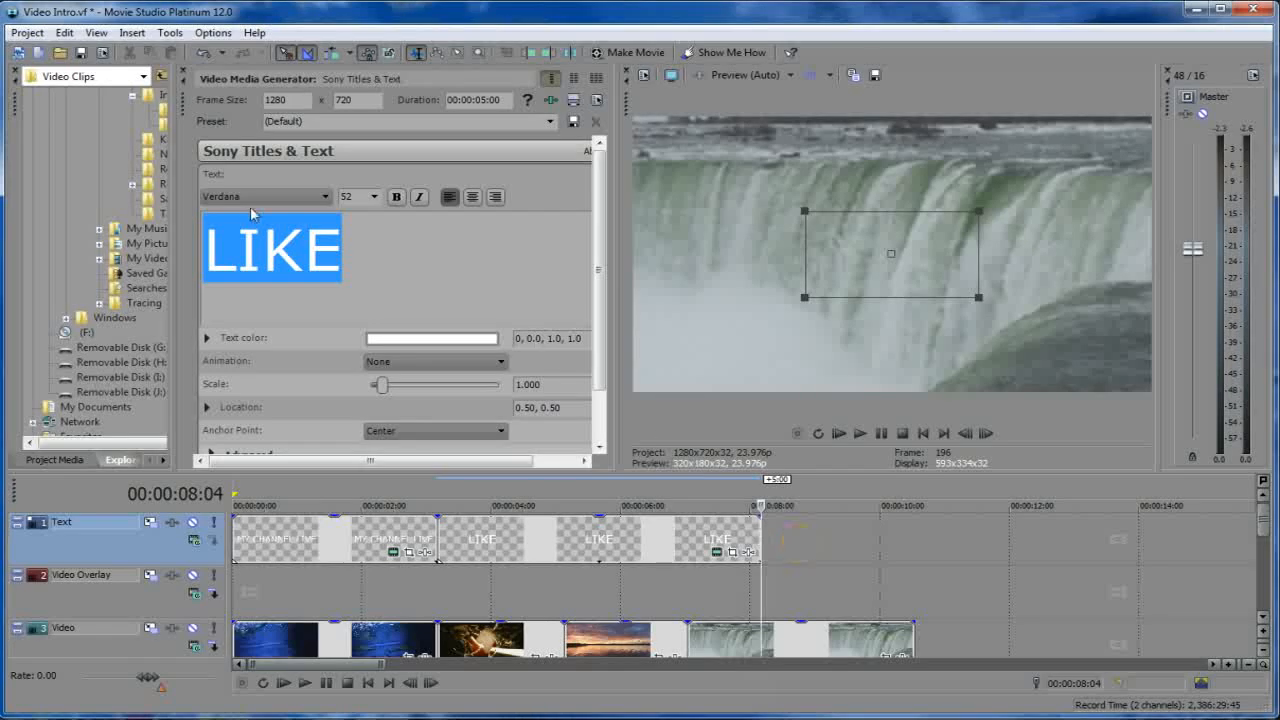
left_click(132, 32)
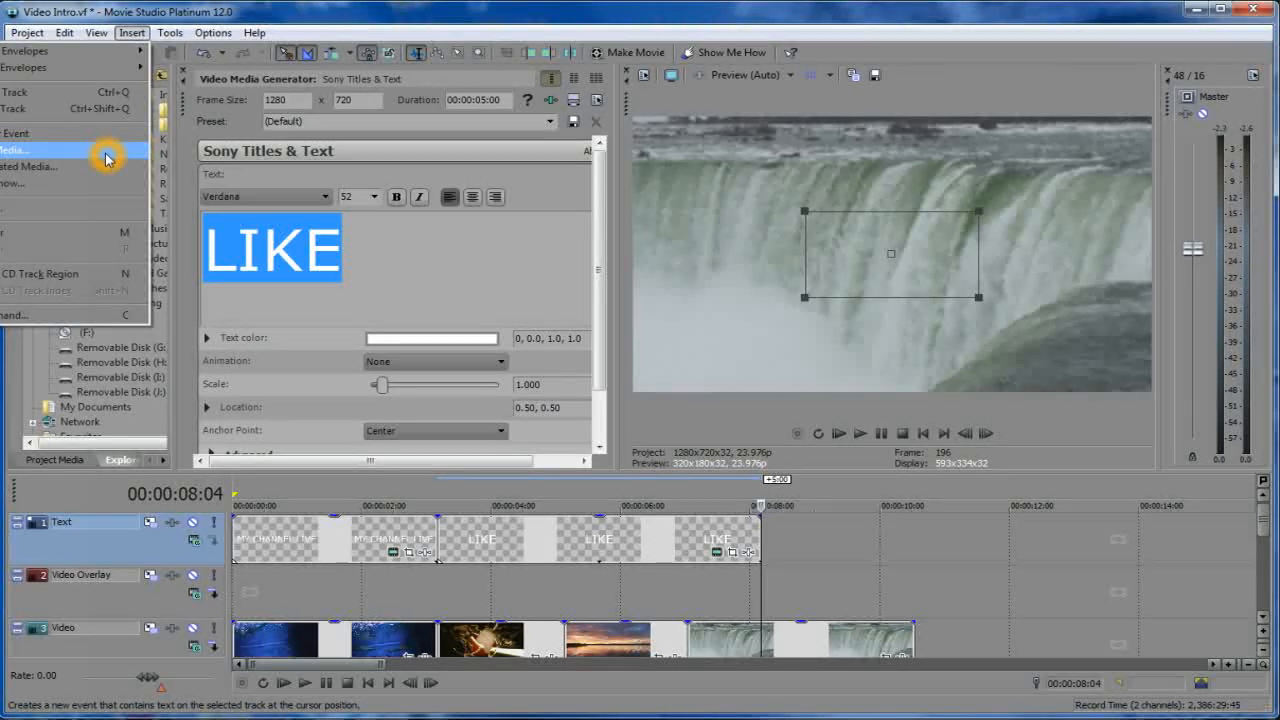
left_click(95, 157)
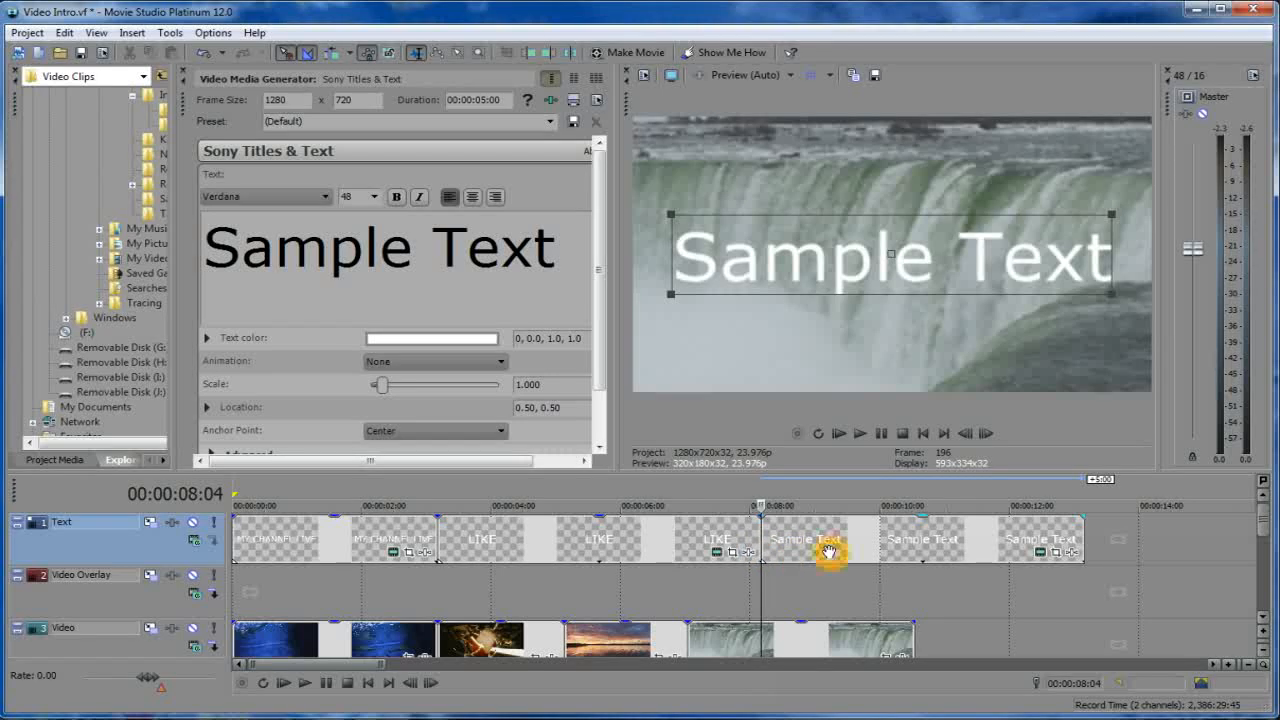
Set the third title's font size to 20 and replace its Sample Text wording with SUBSCRIBE.
left_click(637, 541)
left_click(919, 548)
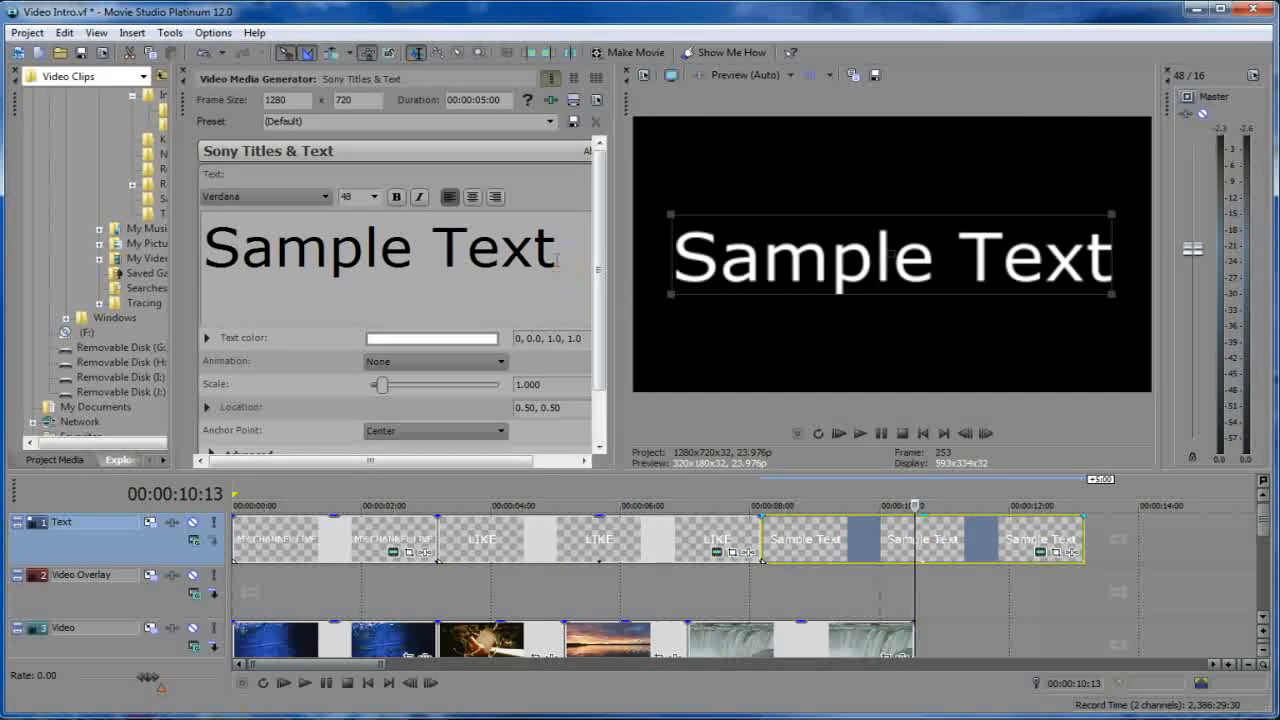
left_click_drag(555, 258, 205, 255)
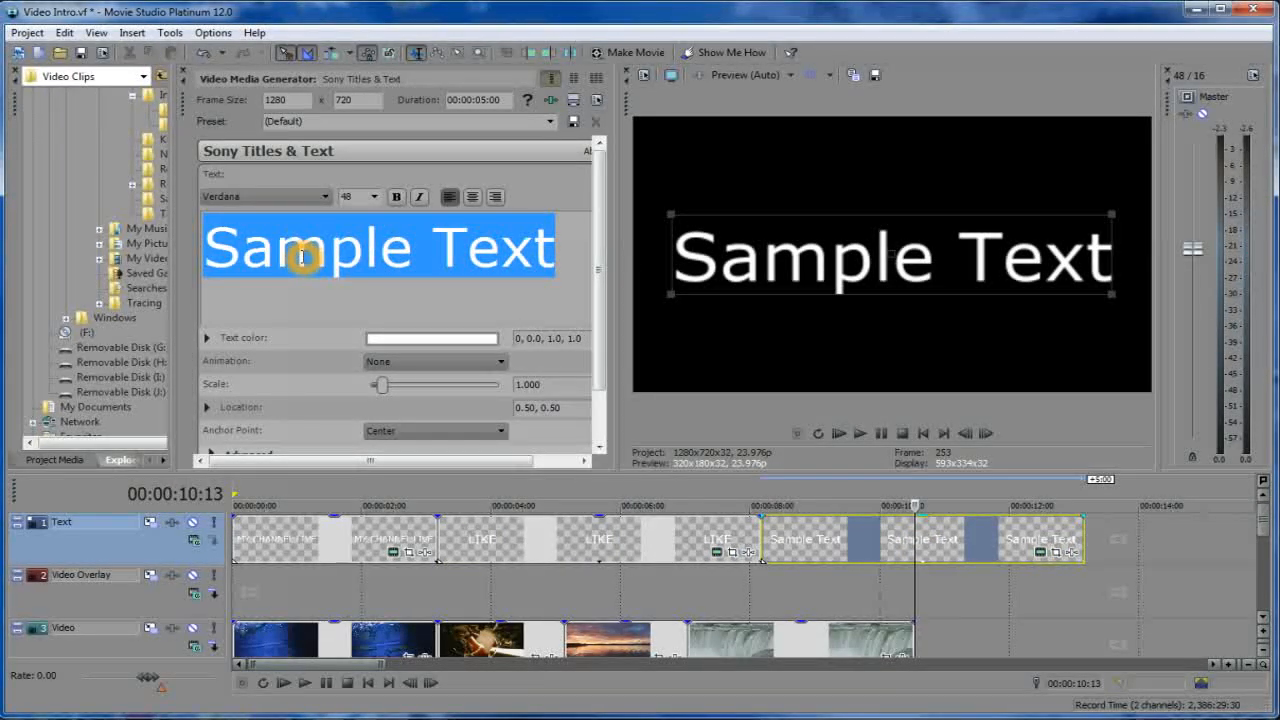
left_click(375, 197)
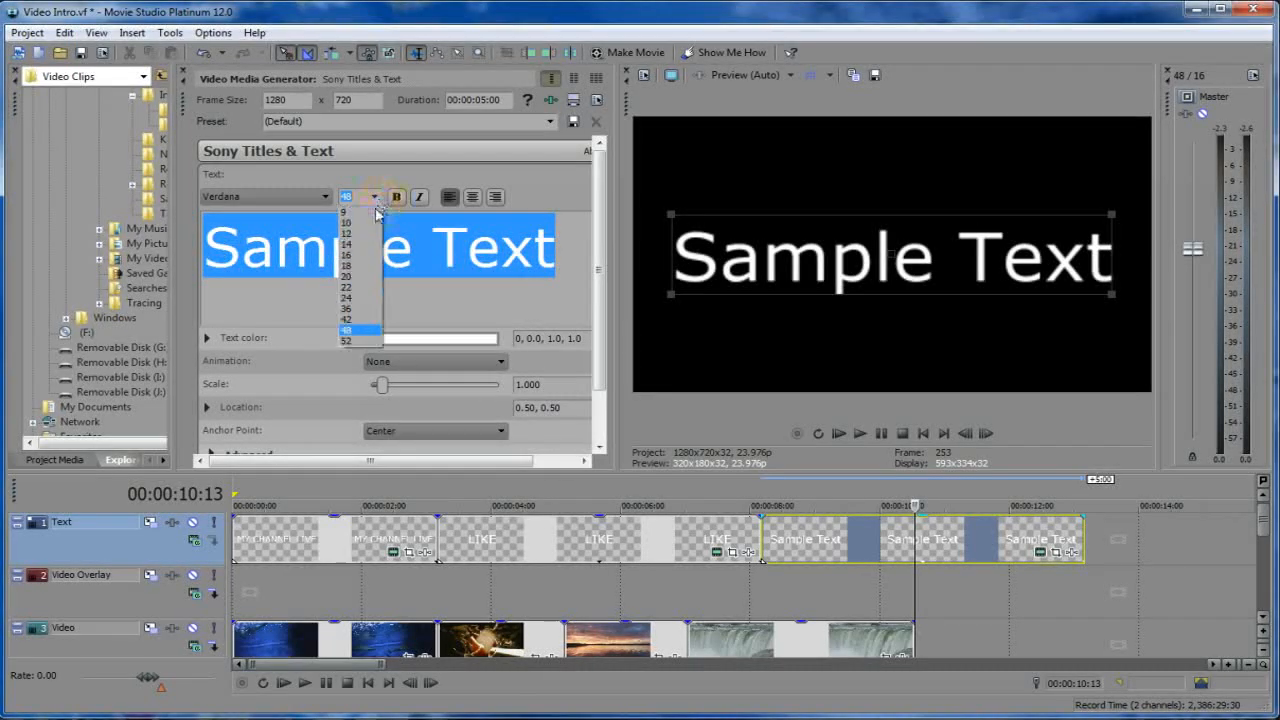
left_click(348, 276)
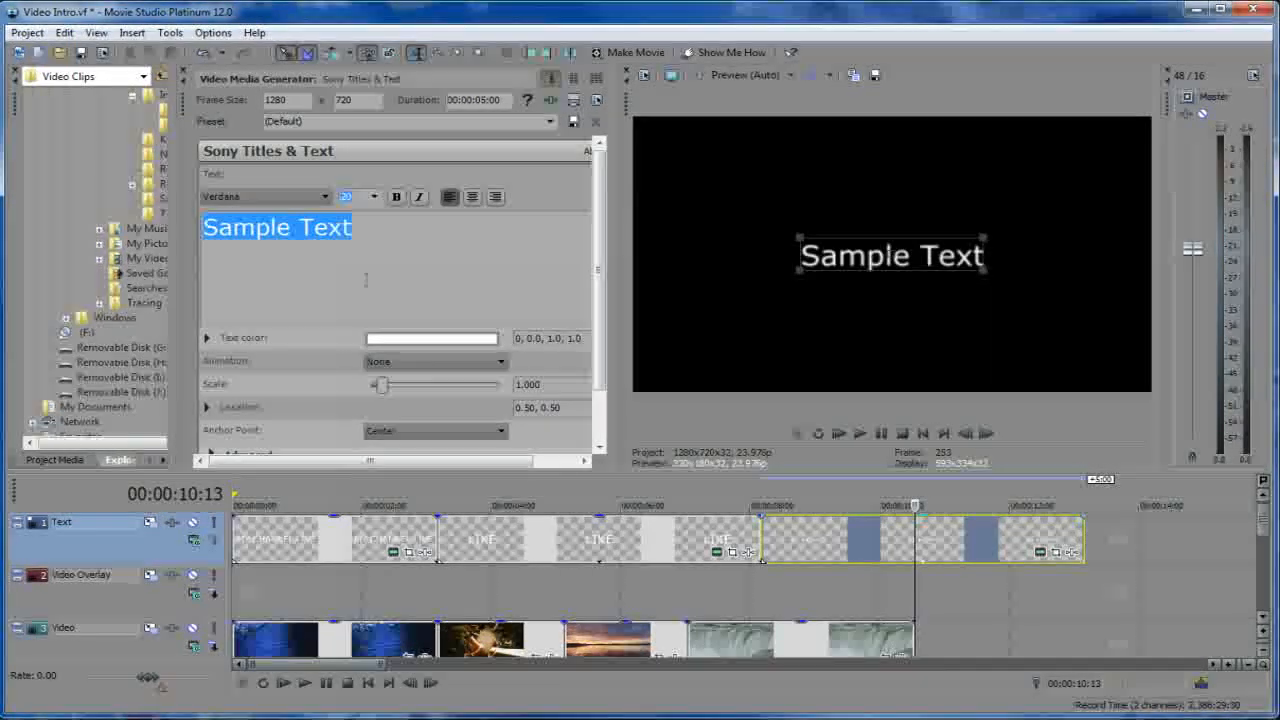
left_click(375, 282)
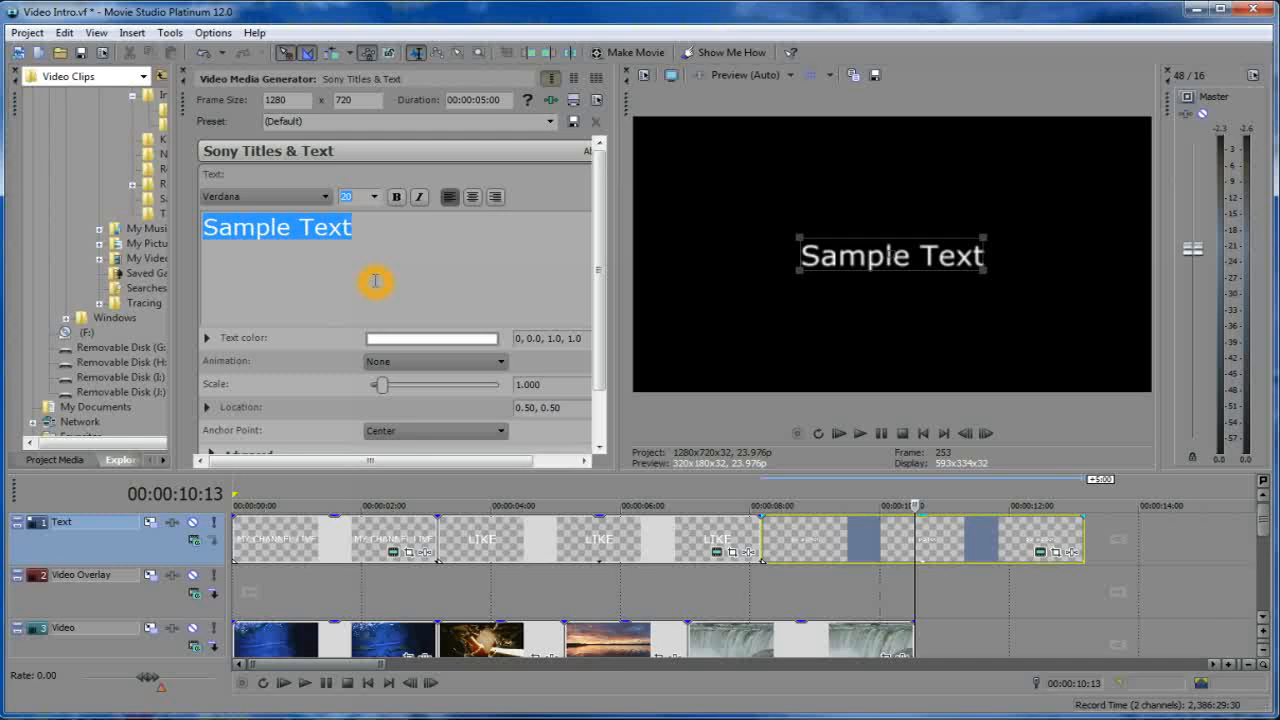
left_click_drag(357, 236, 210, 238)
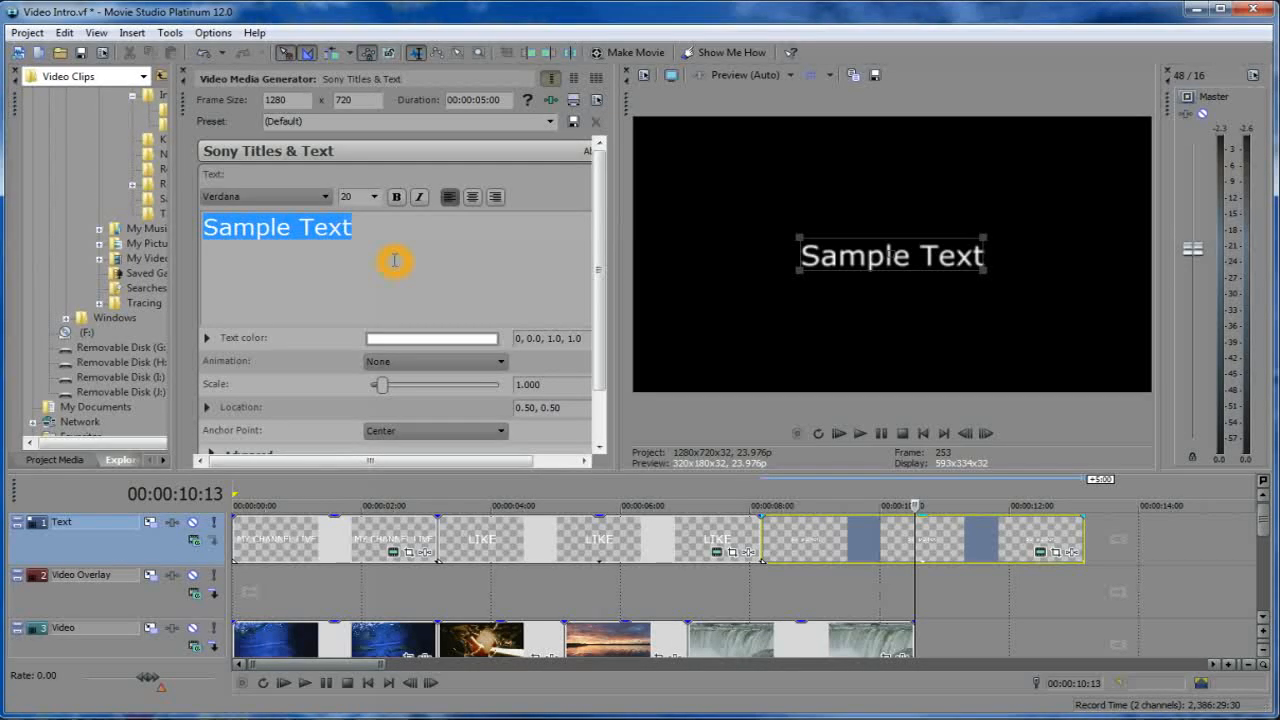
type("SUB")
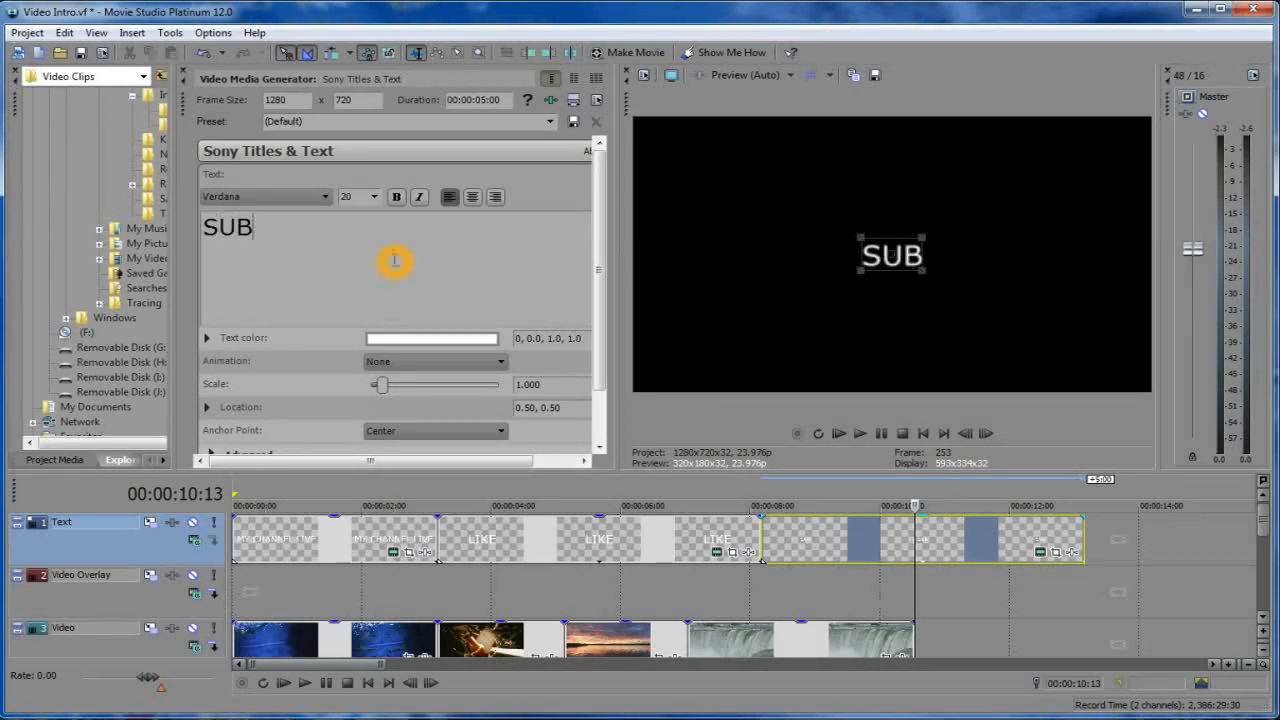
type("SCRI")
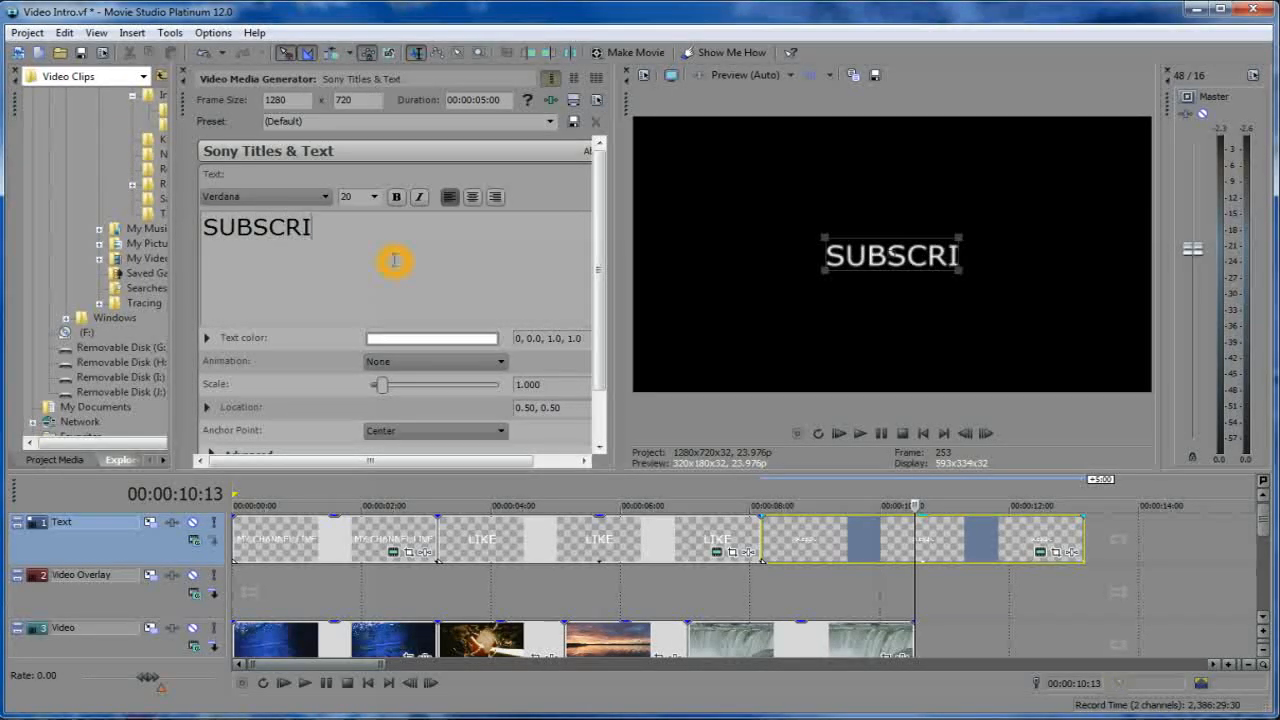
type("BE")
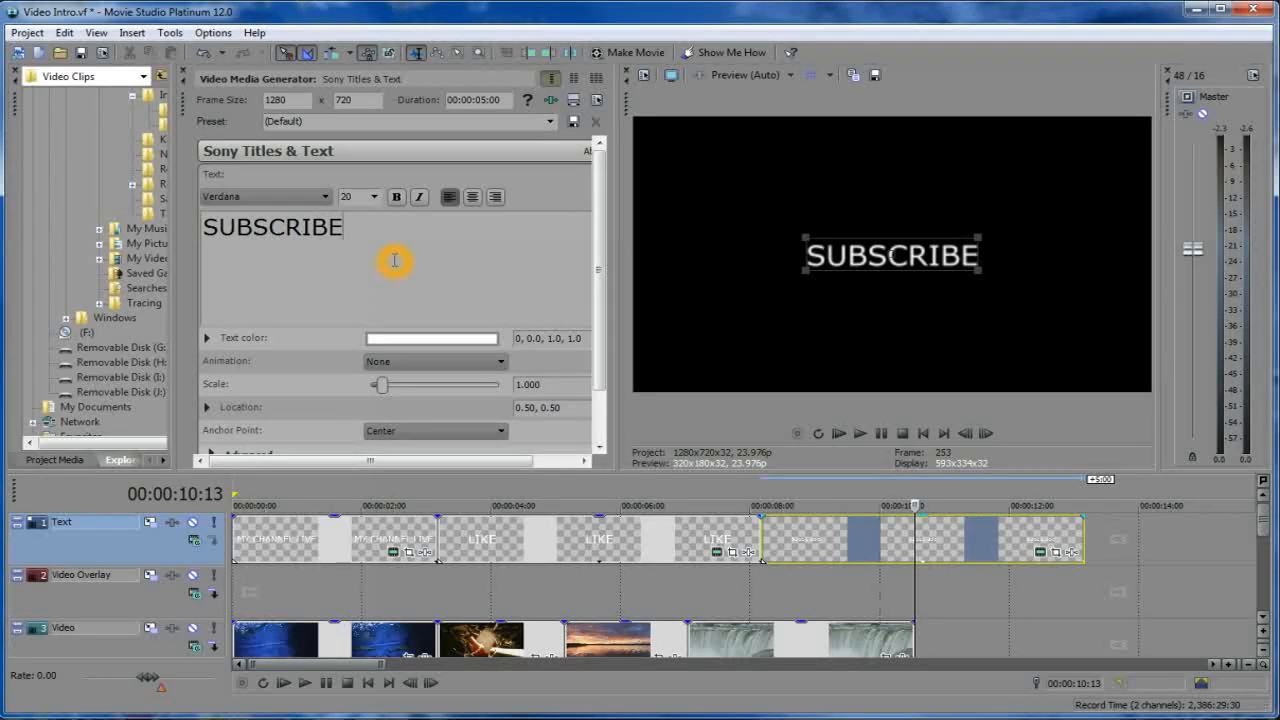
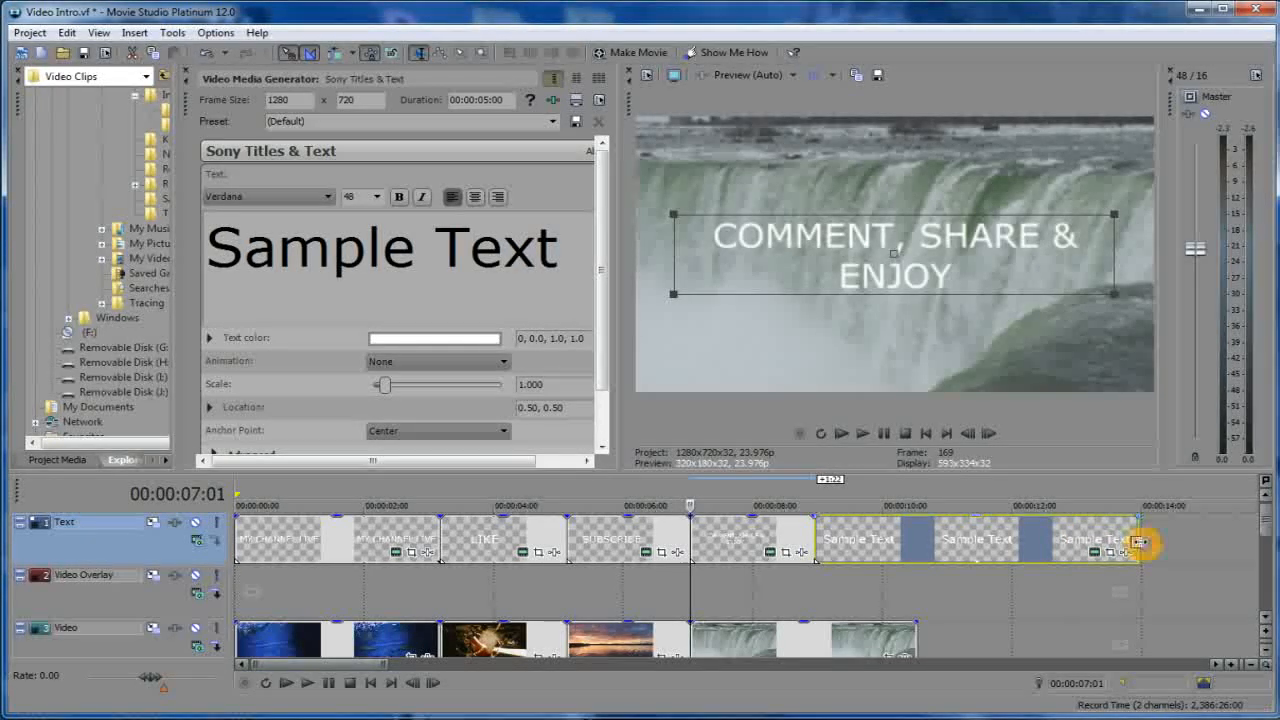
Trim the last text event to end with the final video clip and set its font size to 20.
left_click_drag(1138, 541, 920, 563)
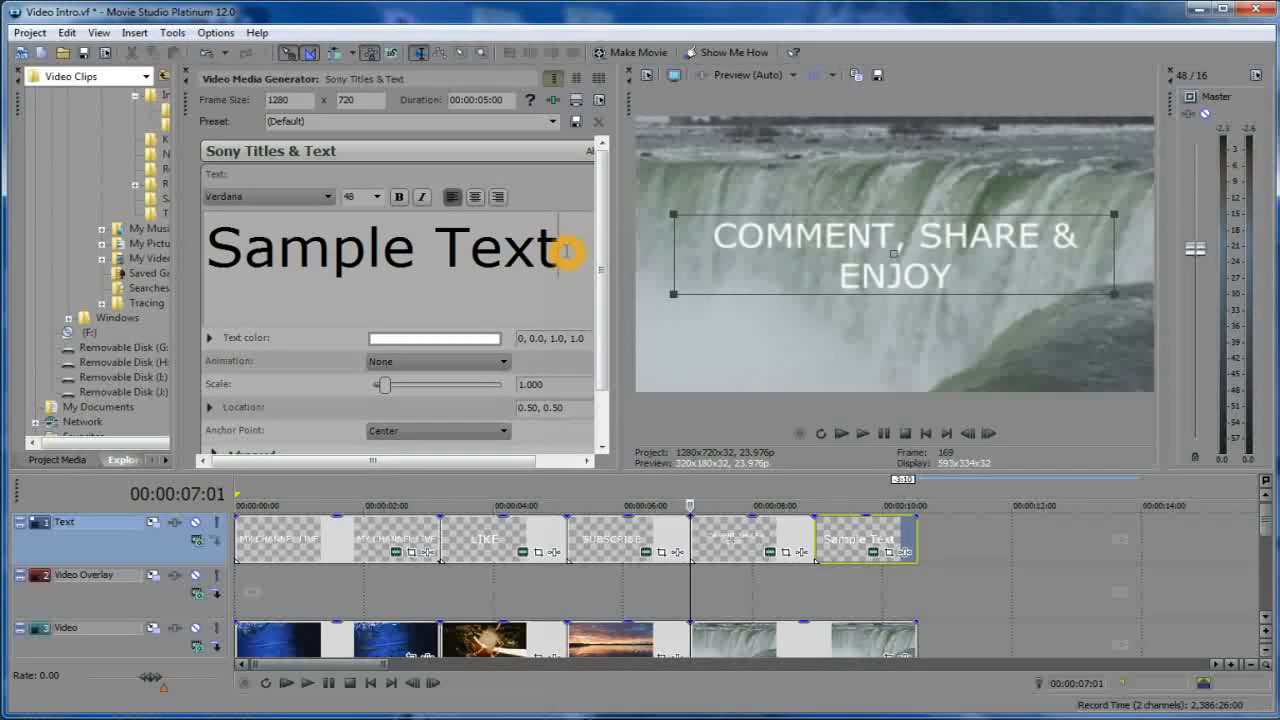
left_click_drag(566, 251, 205, 250)
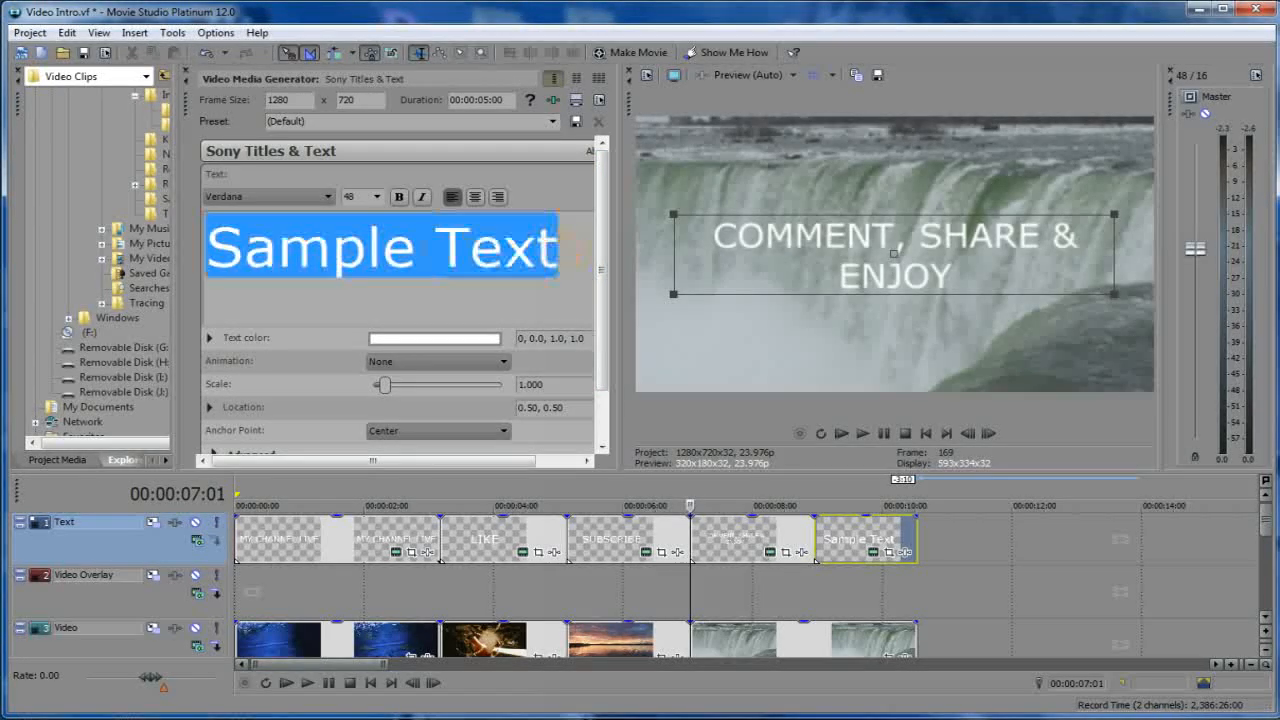
left_click(376, 197)
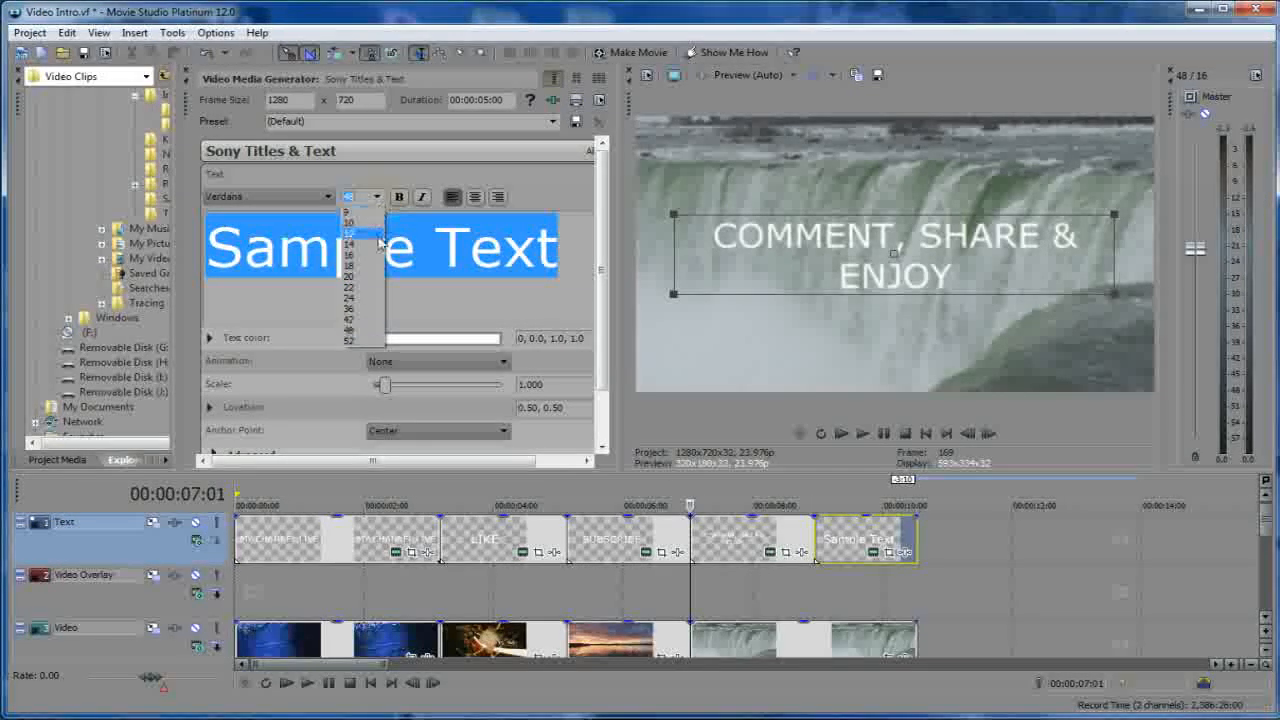
left_click(362, 277)
left_click(366, 229)
left_click_drag(362, 228, 208, 228)
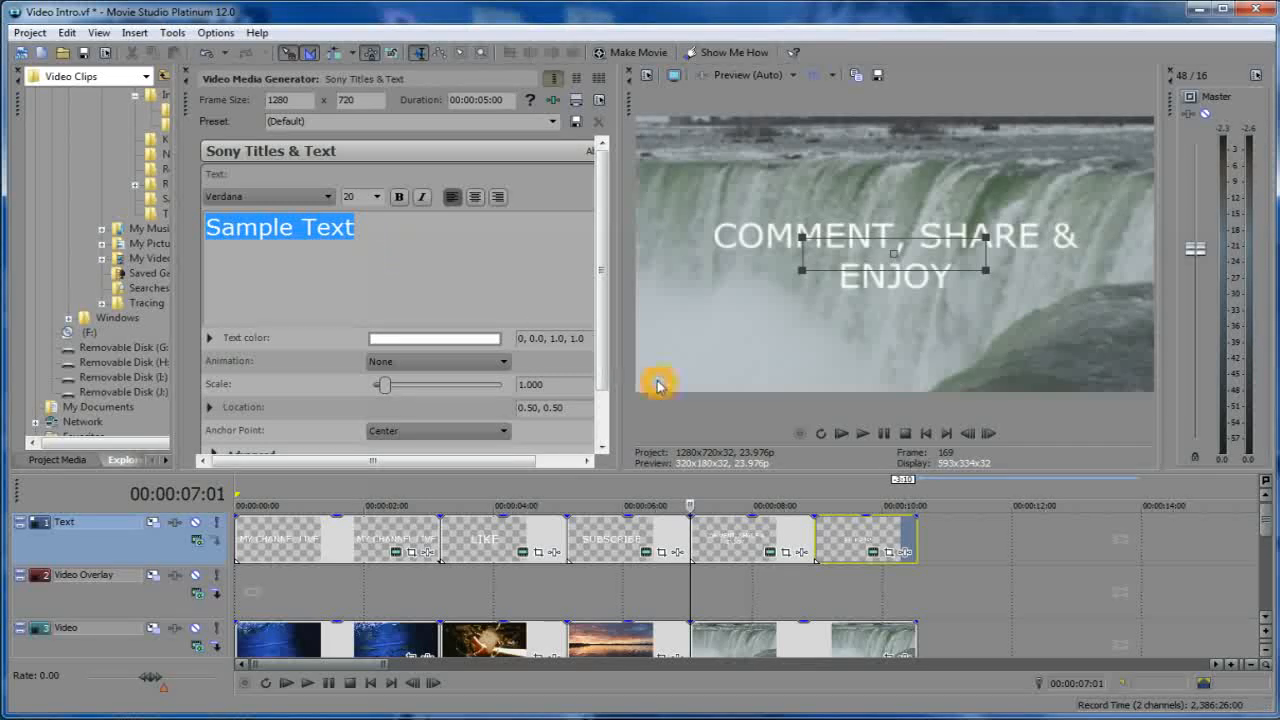
Place the cursor at 00:00:09:15 within the last title and replace its Sample Text wording with MY CHANNEL LIVE.
left_click_drag(691, 594, 857, 587)
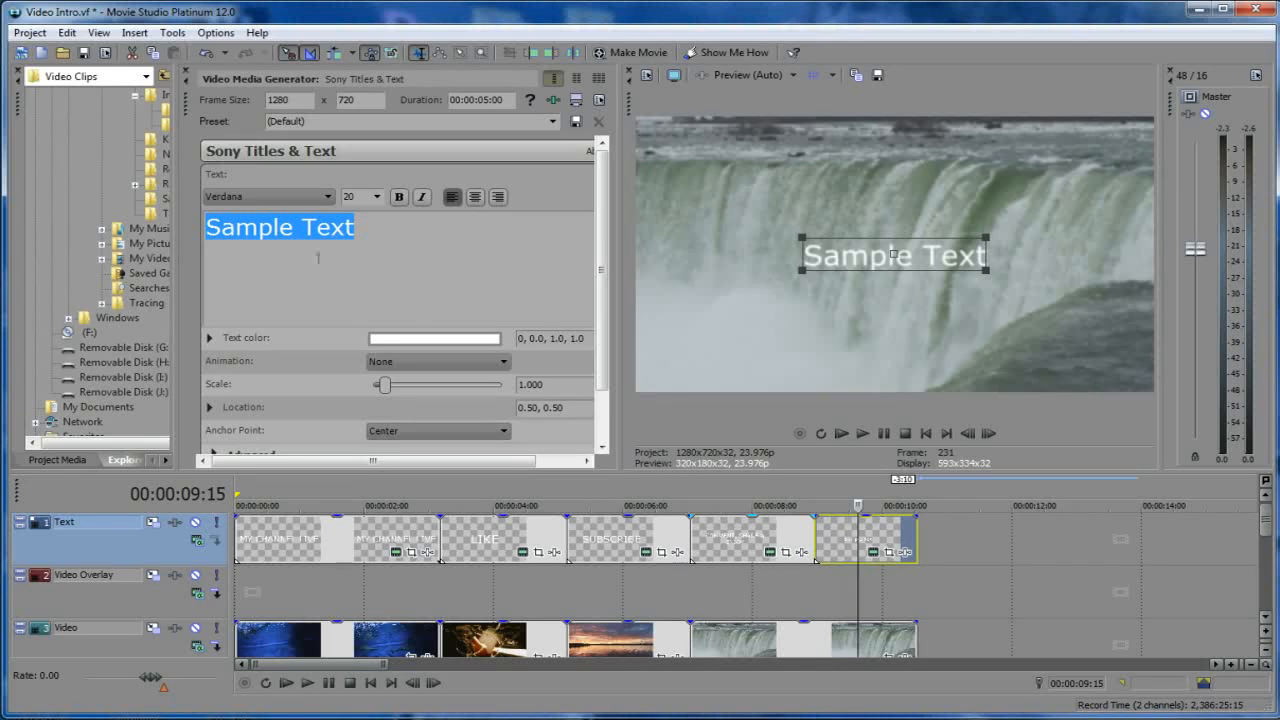
left_click(359, 244)
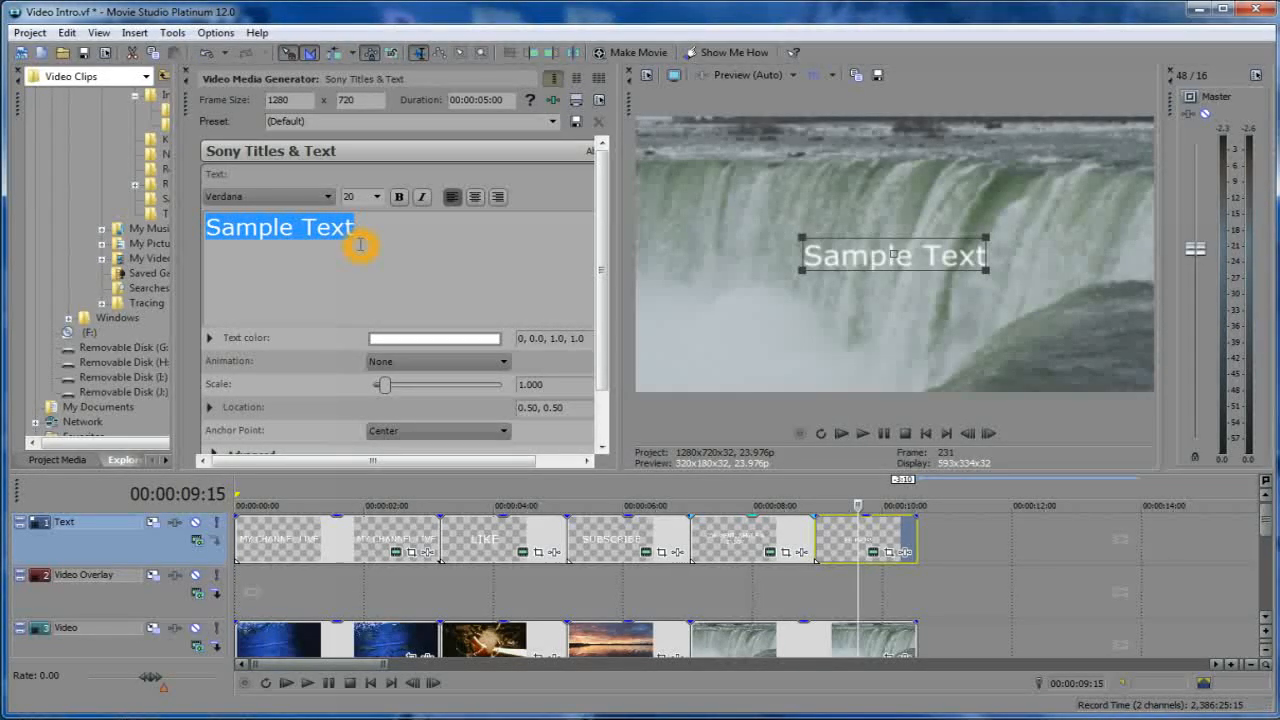
key("m")
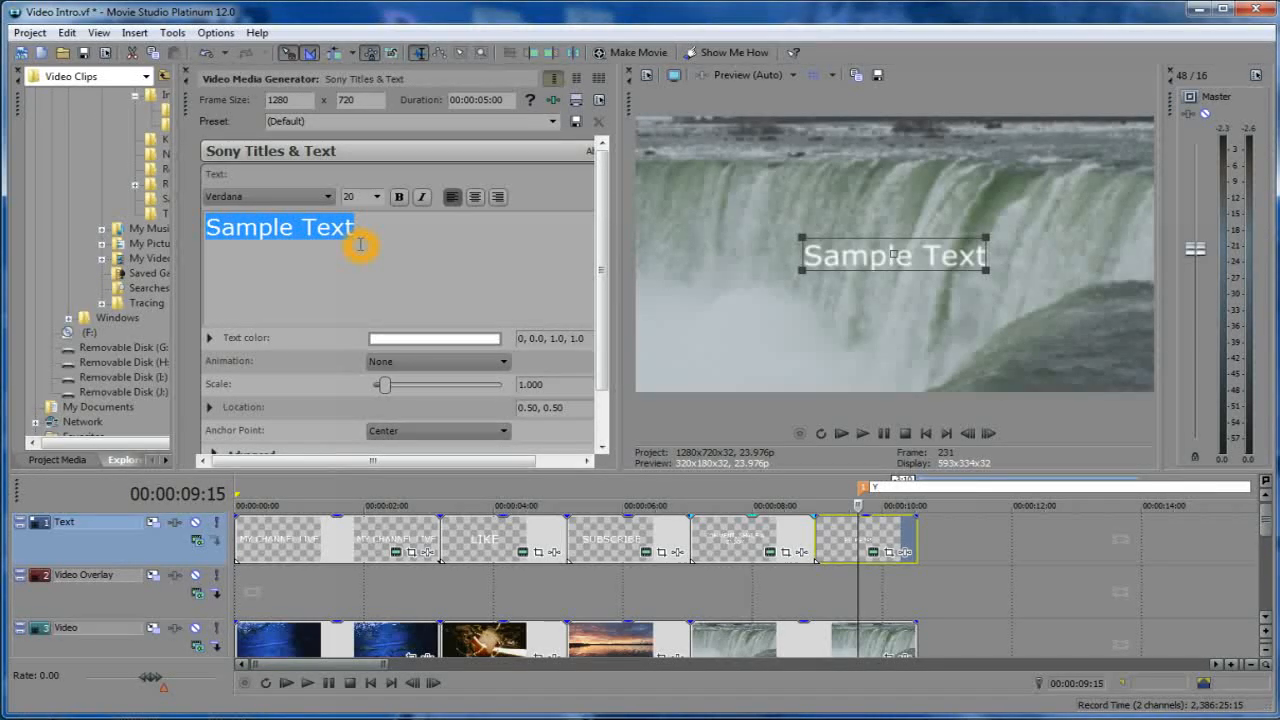
left_click(355, 233)
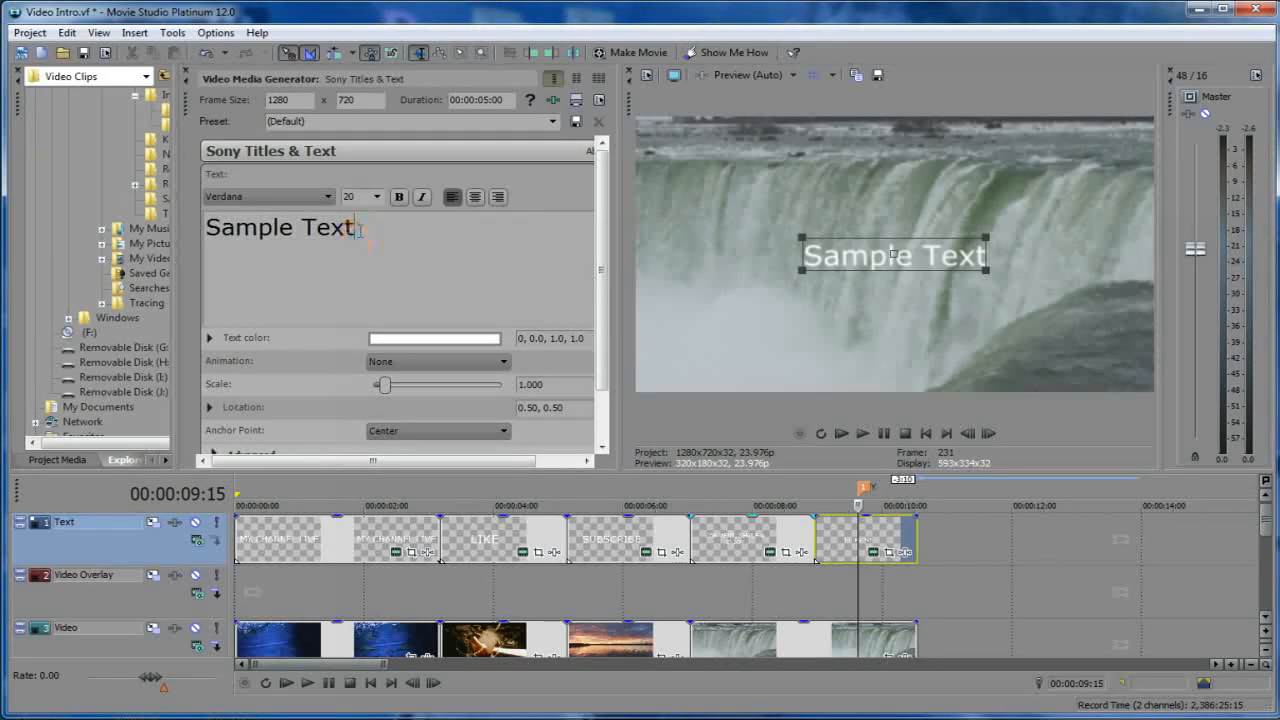
left_click_drag(355, 230, 203, 230)
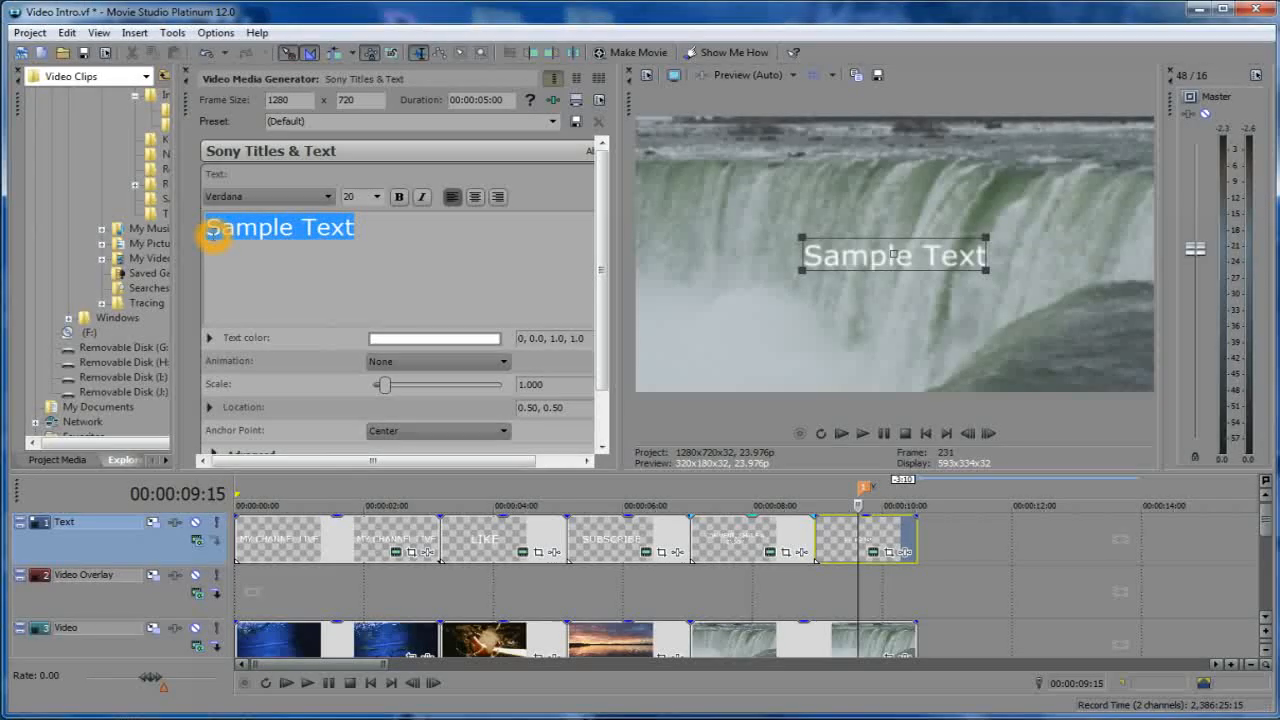
type("MY ")
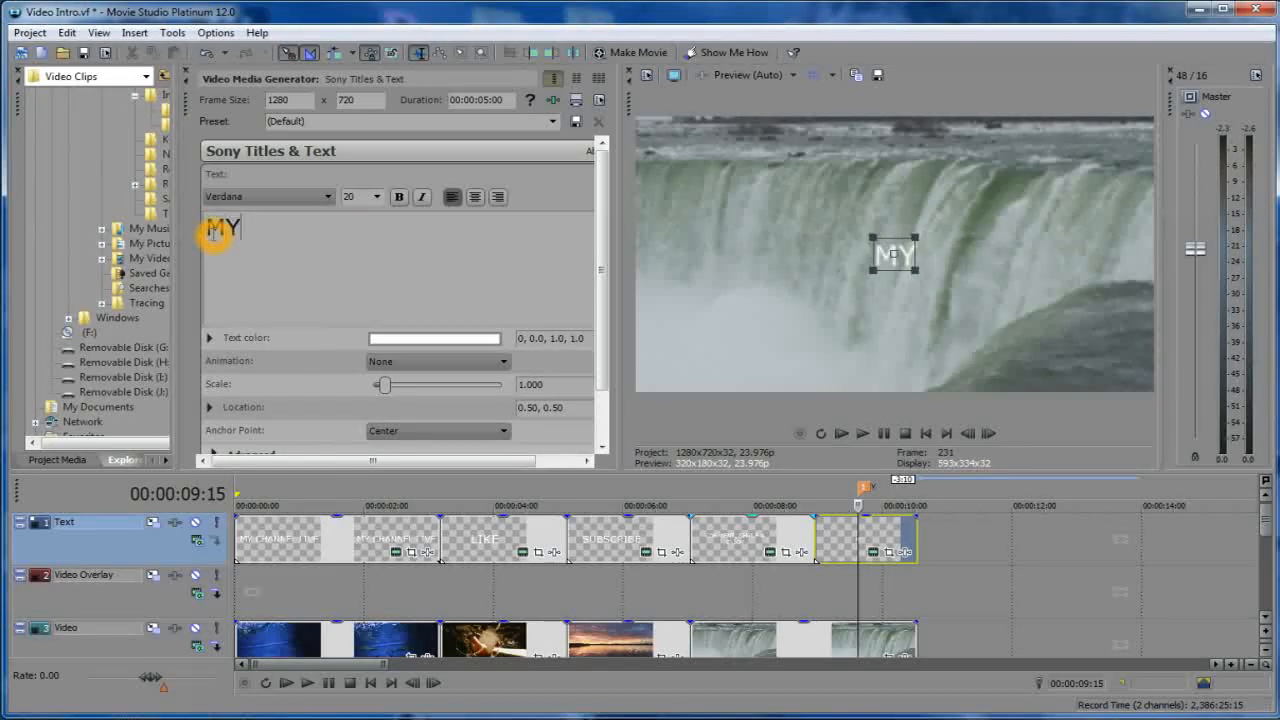
type("CHA")
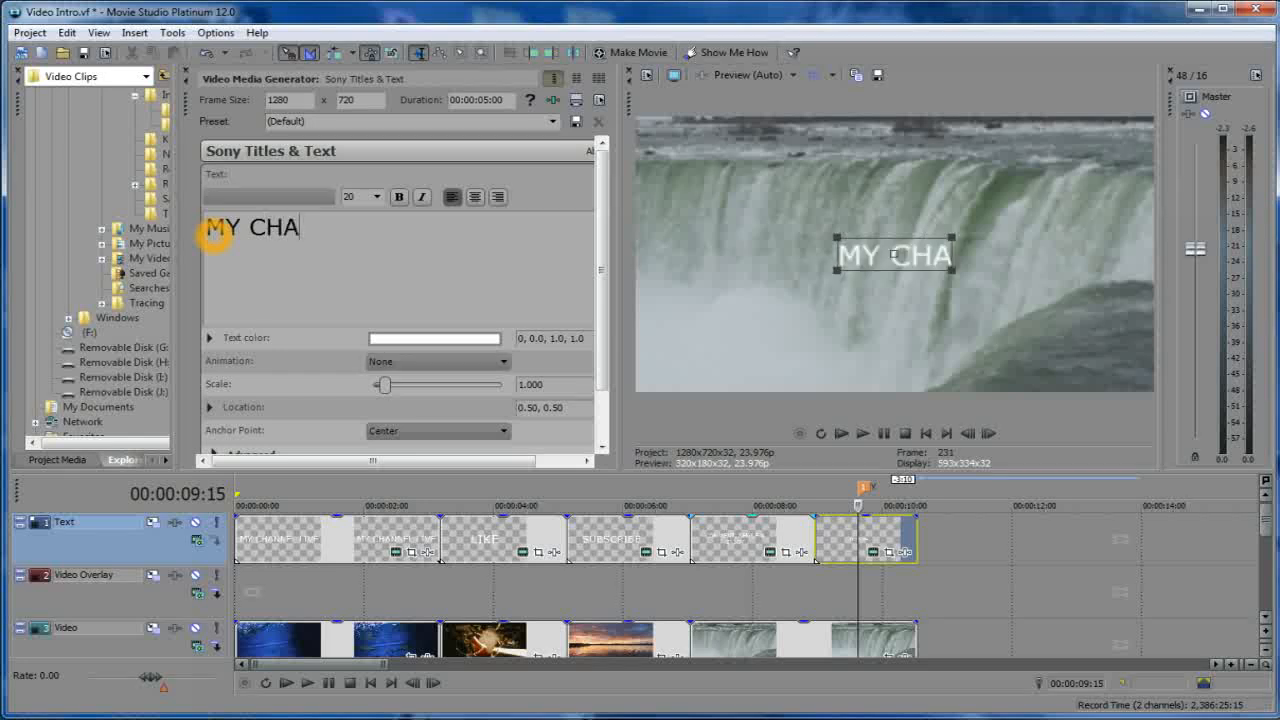
type("NNEL LO")
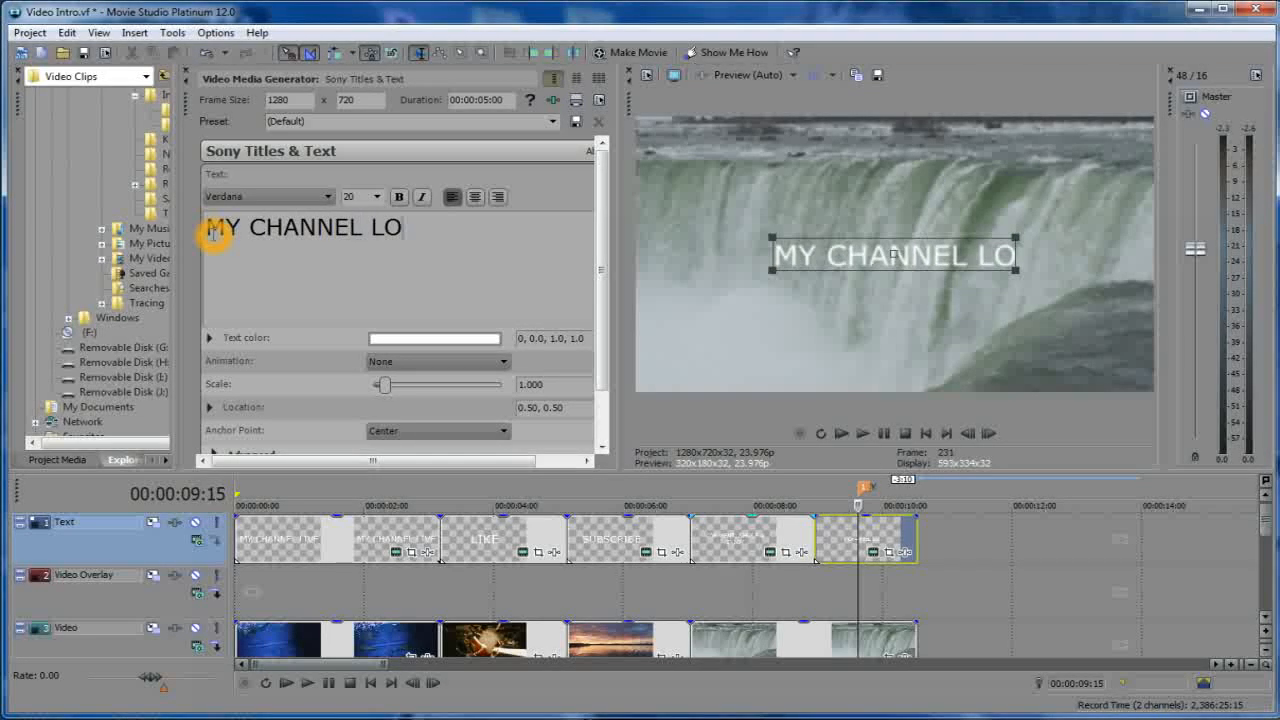
key("BackSpace")
type("IV")
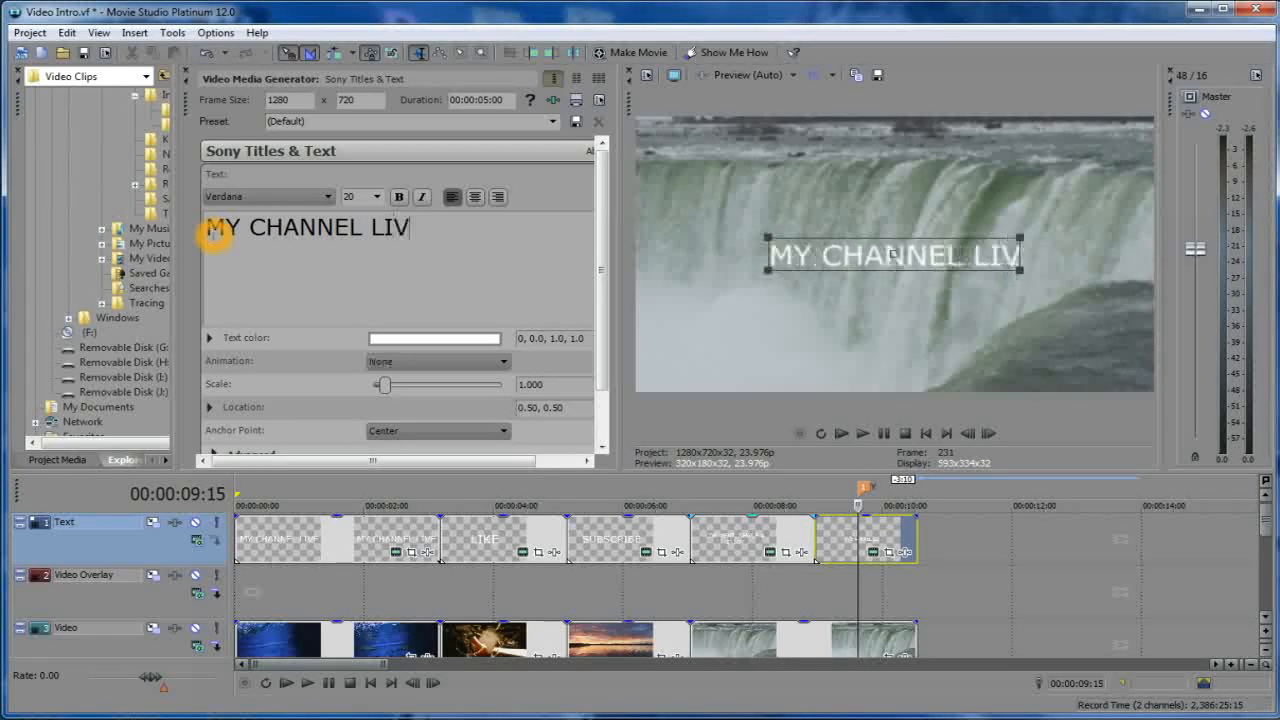
type("E")
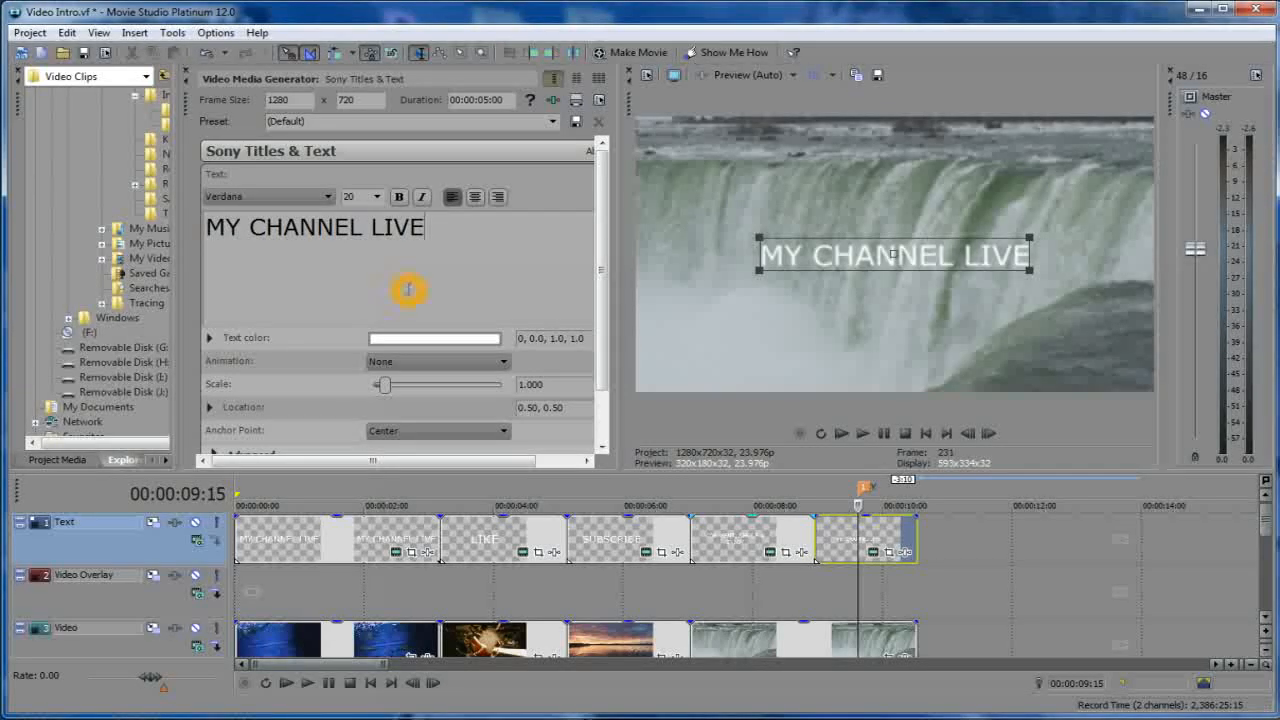
Set the font size of the last title's MY CHANNEL LIVE text to 36.
left_click_drag(426, 228, 210, 228)
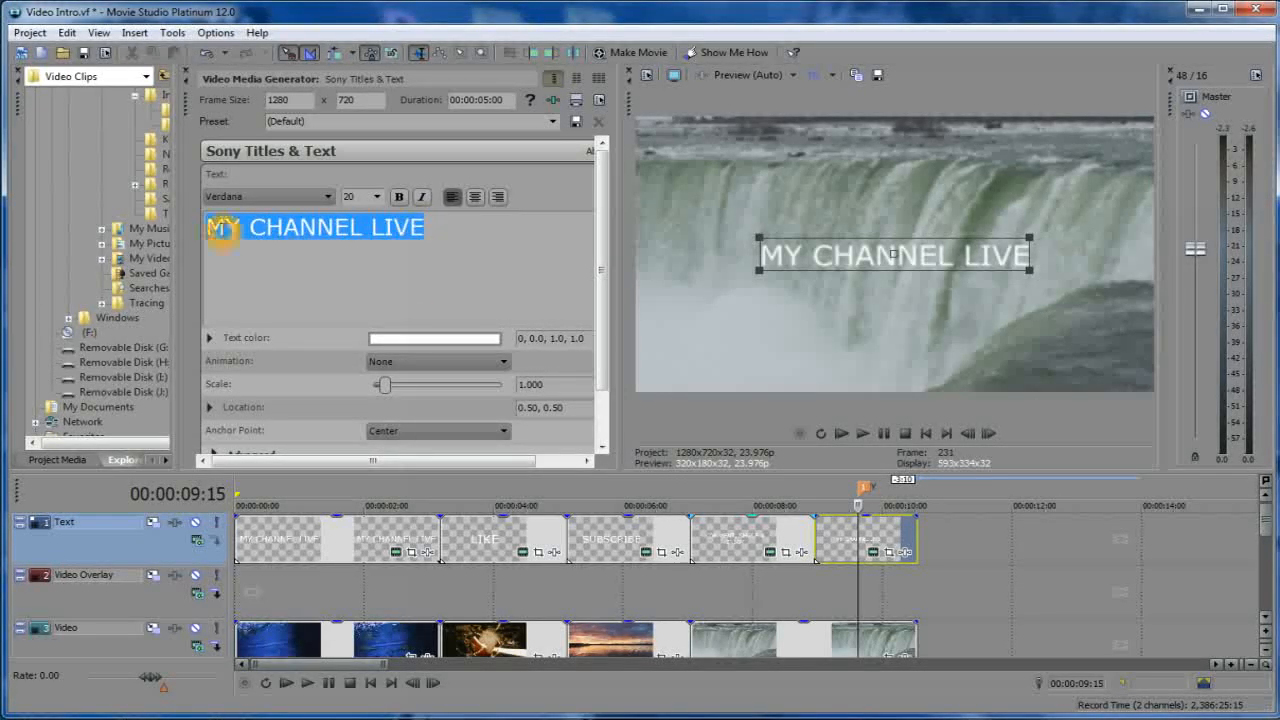
left_click(378, 197)
left_click(356, 304)
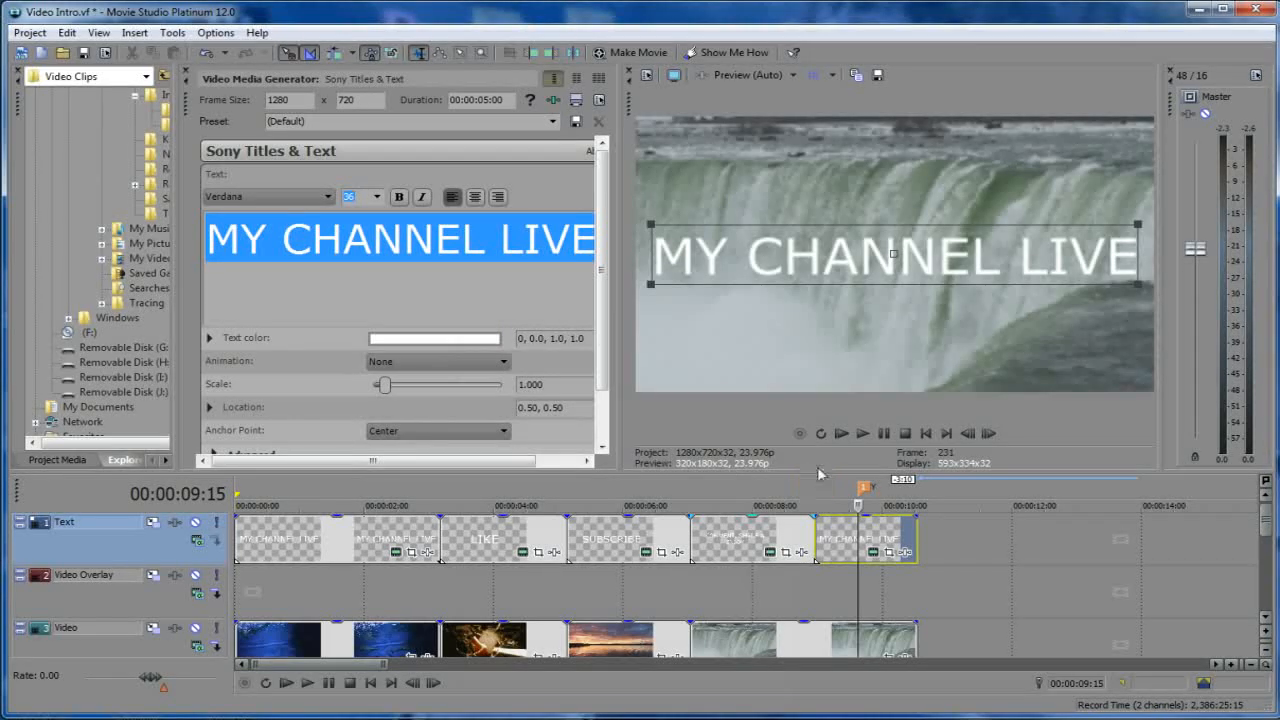
Play the whole intro from the beginning to review the finished title sequence, stopping after the last clip.
left_click(905, 434)
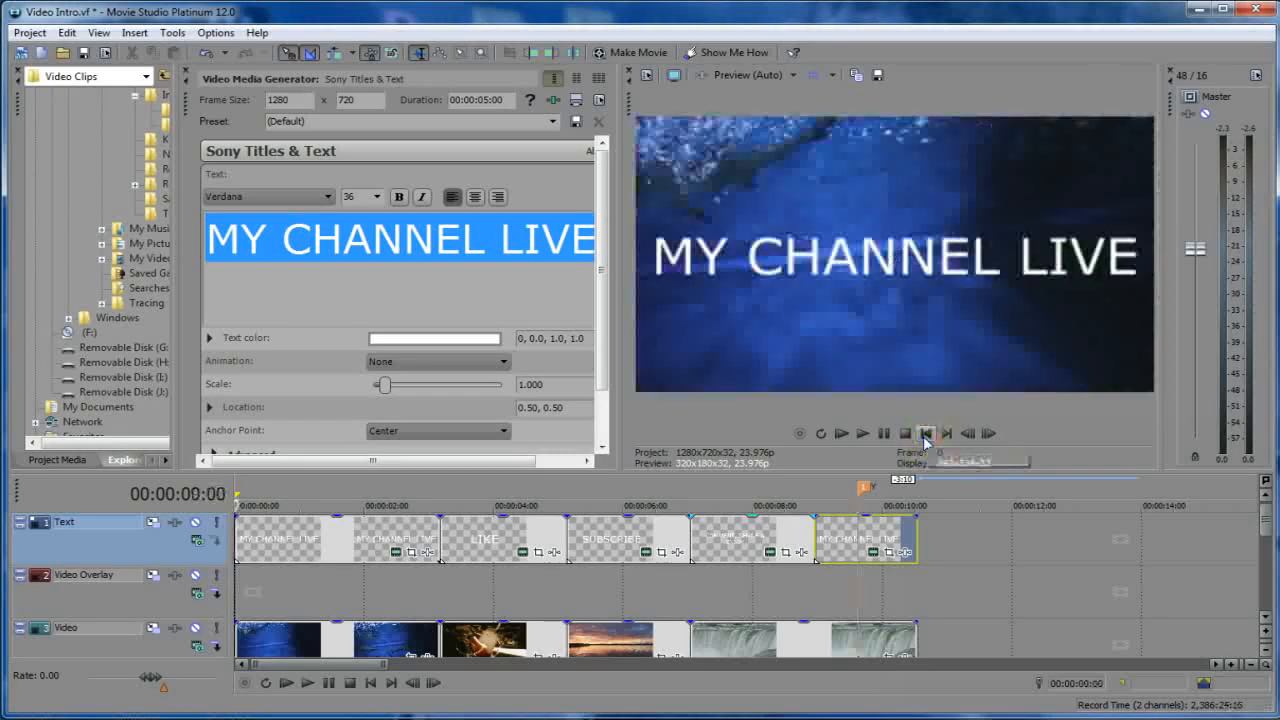
left_click(905, 436)
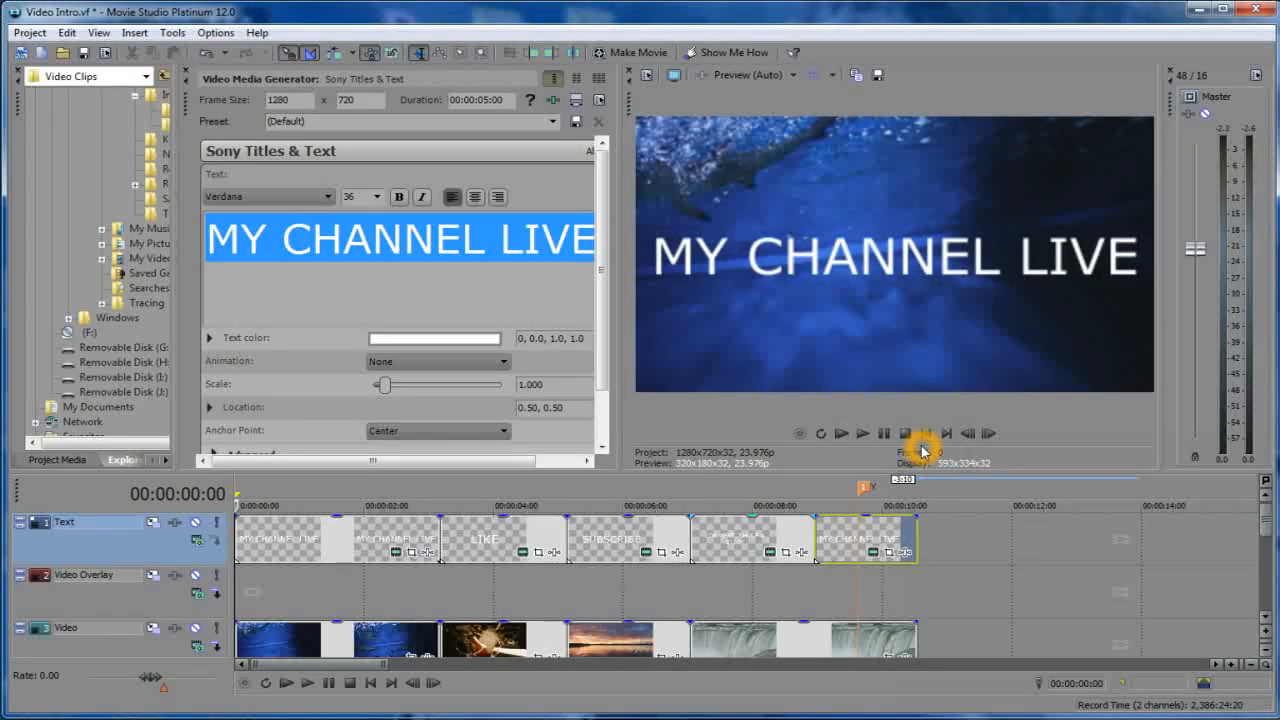
left_click(865, 437)
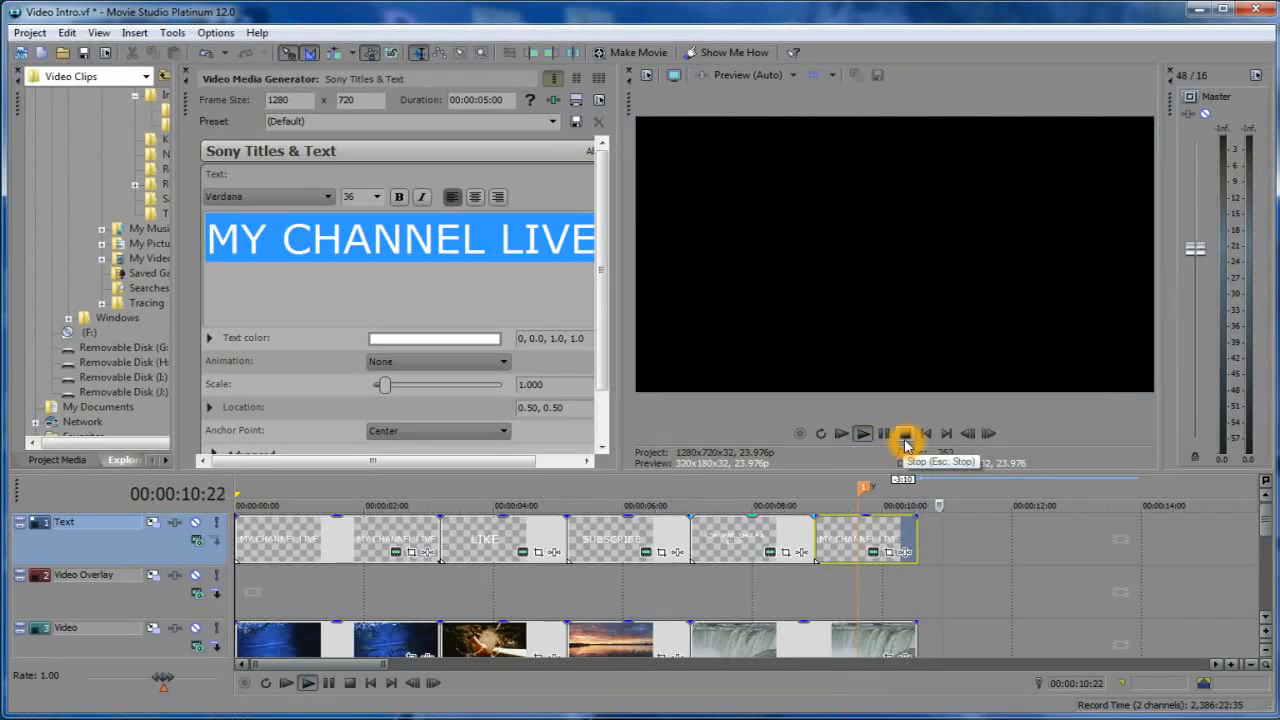
left_click(905, 444)
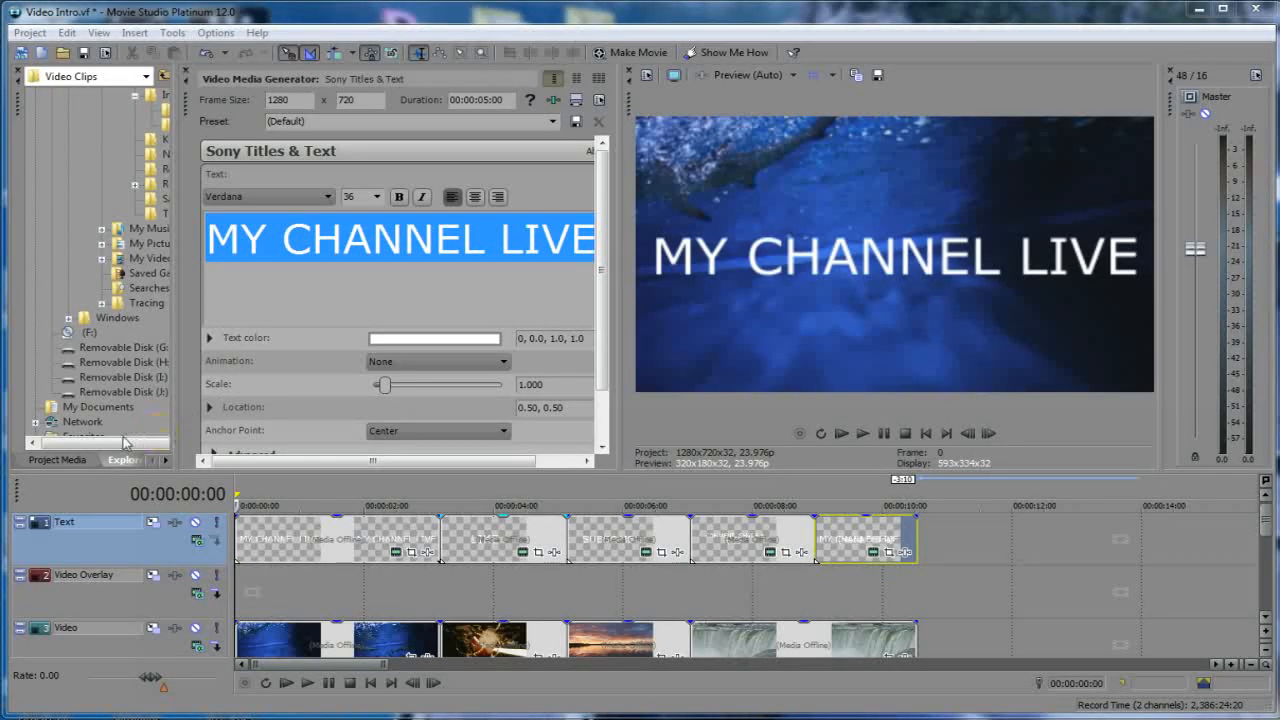
Browse to the Sound folder inside Intro and Outro and select the bullet-impact sound file.
left_click_drag(106, 443, 145, 450)
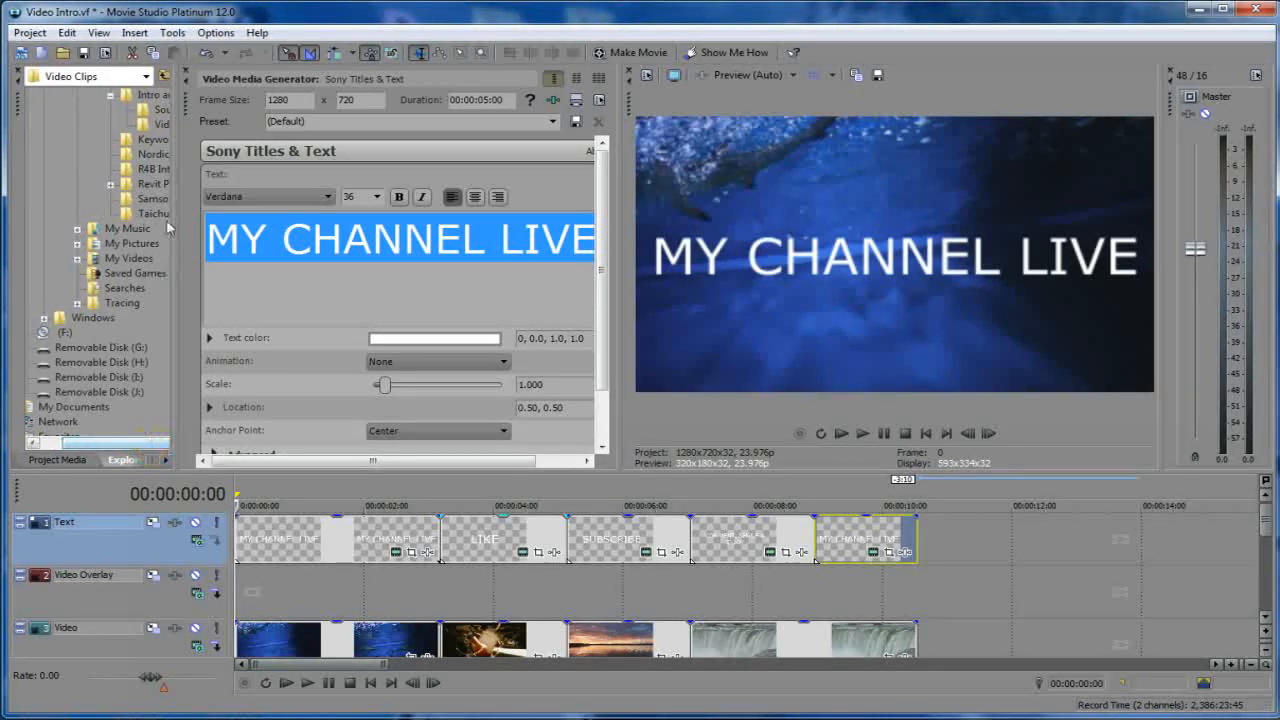
left_click(145, 110)
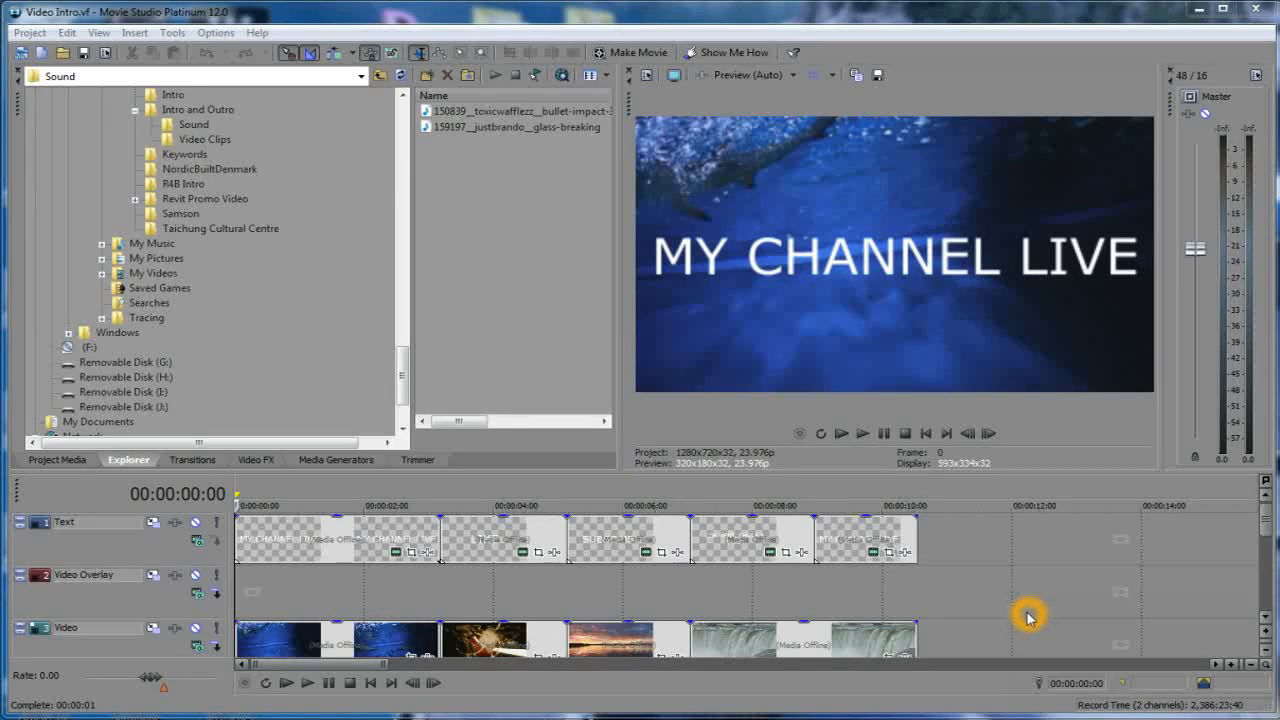
left_click(430, 113)
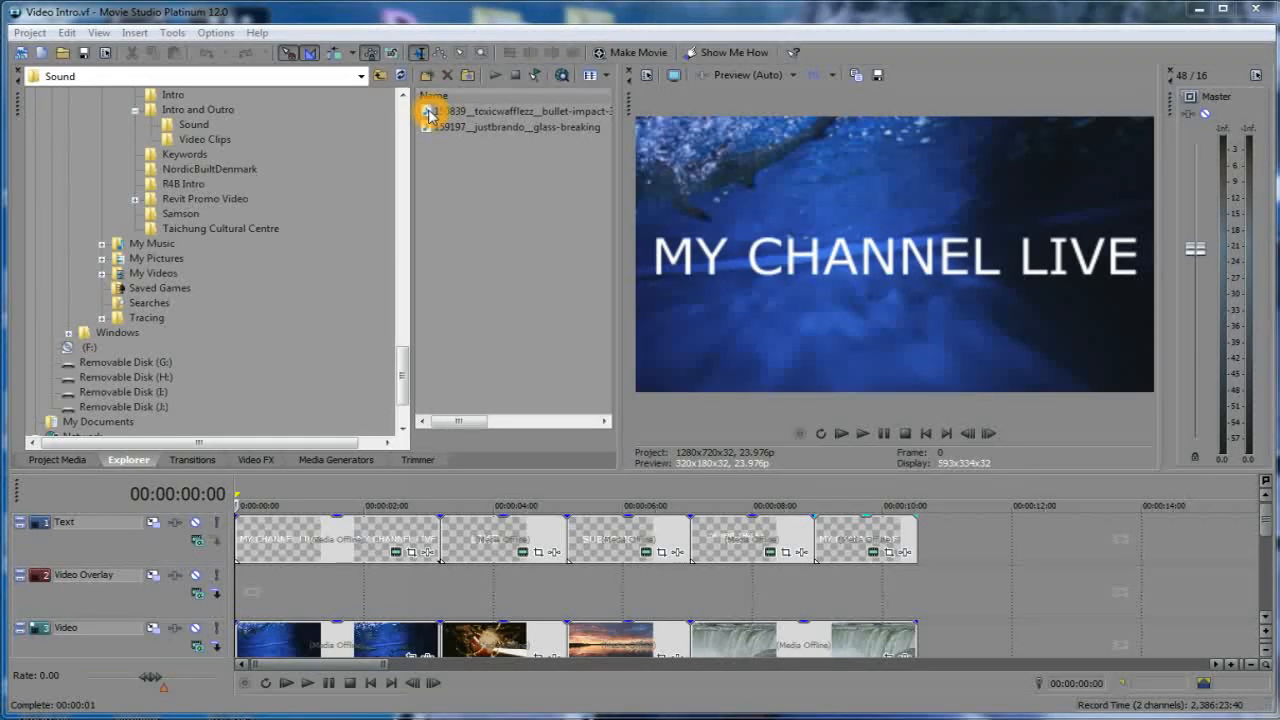
left_click(430, 113)
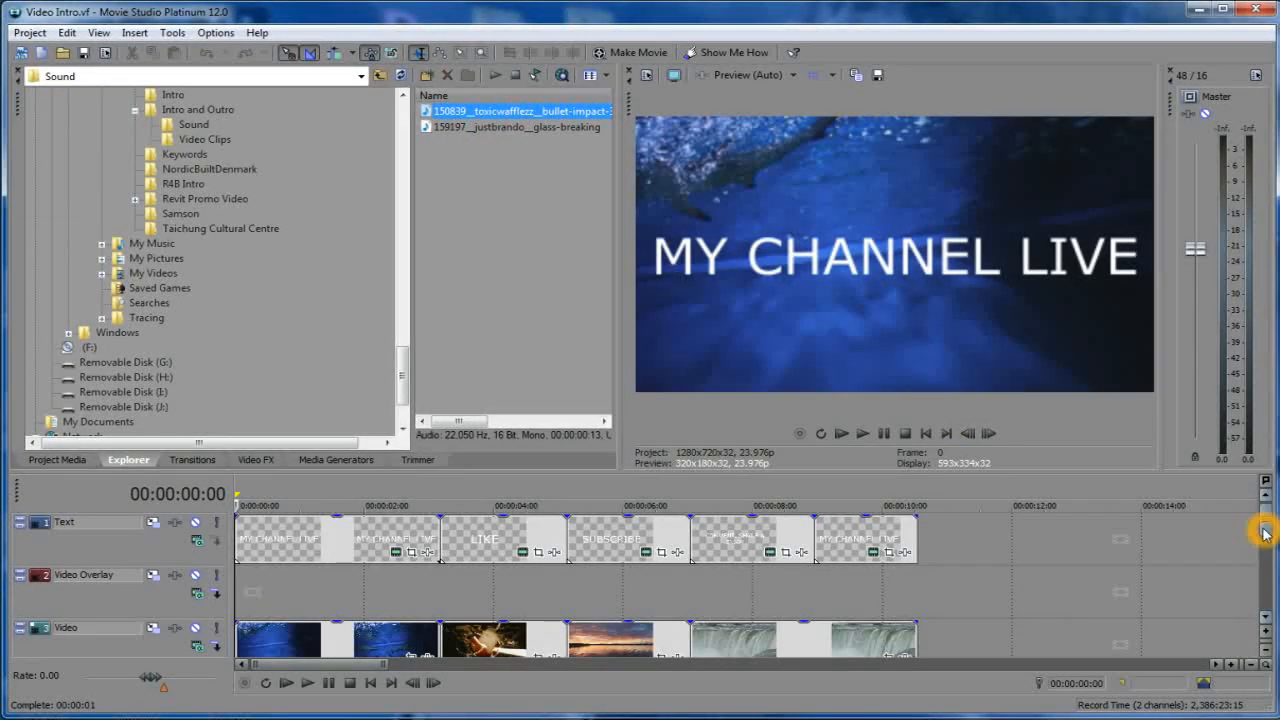
Place the bullet-impact sound on the Sound Effects track at about 00:00:00:12 and play the intro to check it.
left_click_drag(1265, 526, 1262, 578)
left_click(1261, 587)
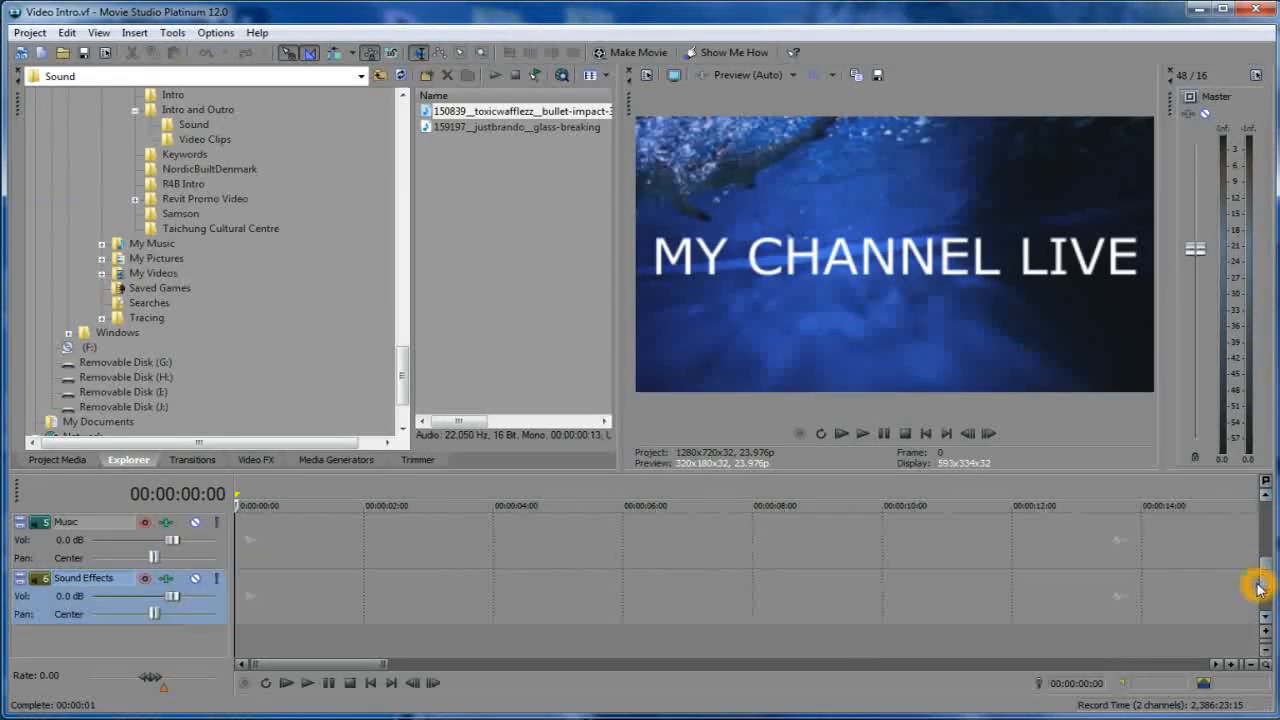
left_click(68, 613)
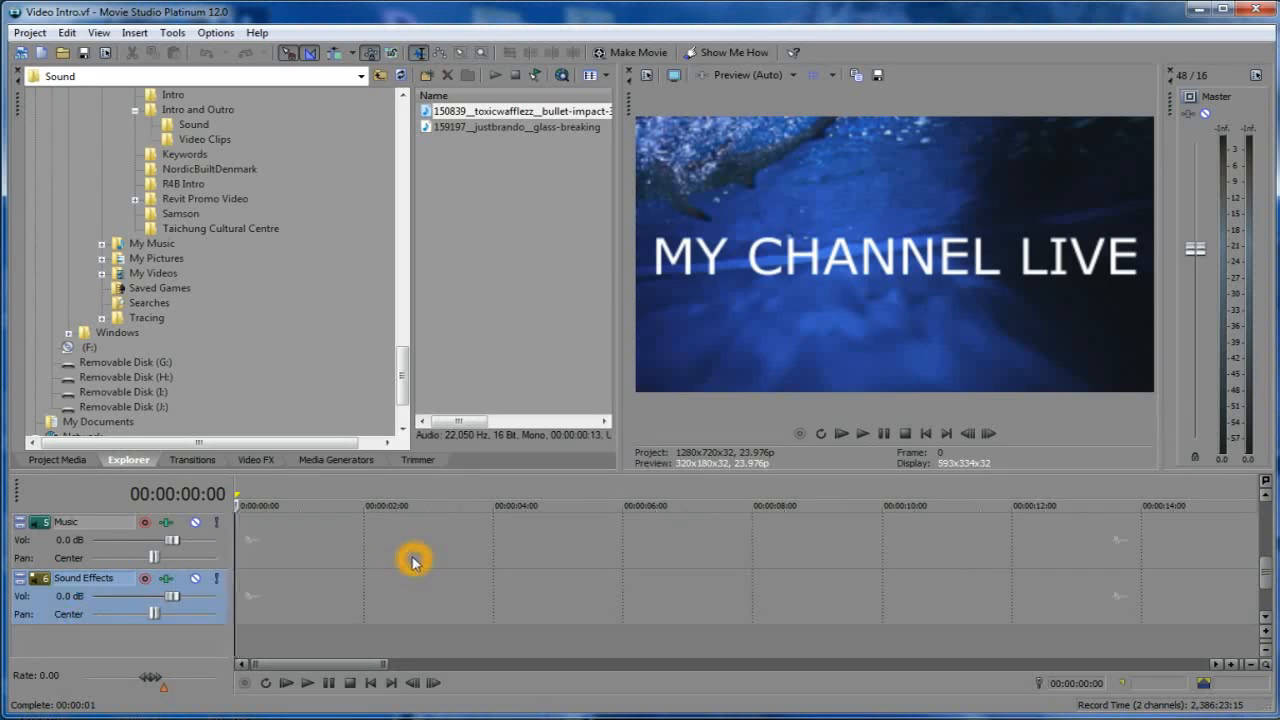
left_click(425, 113)
left_click_drag(425, 113, 386, 585)
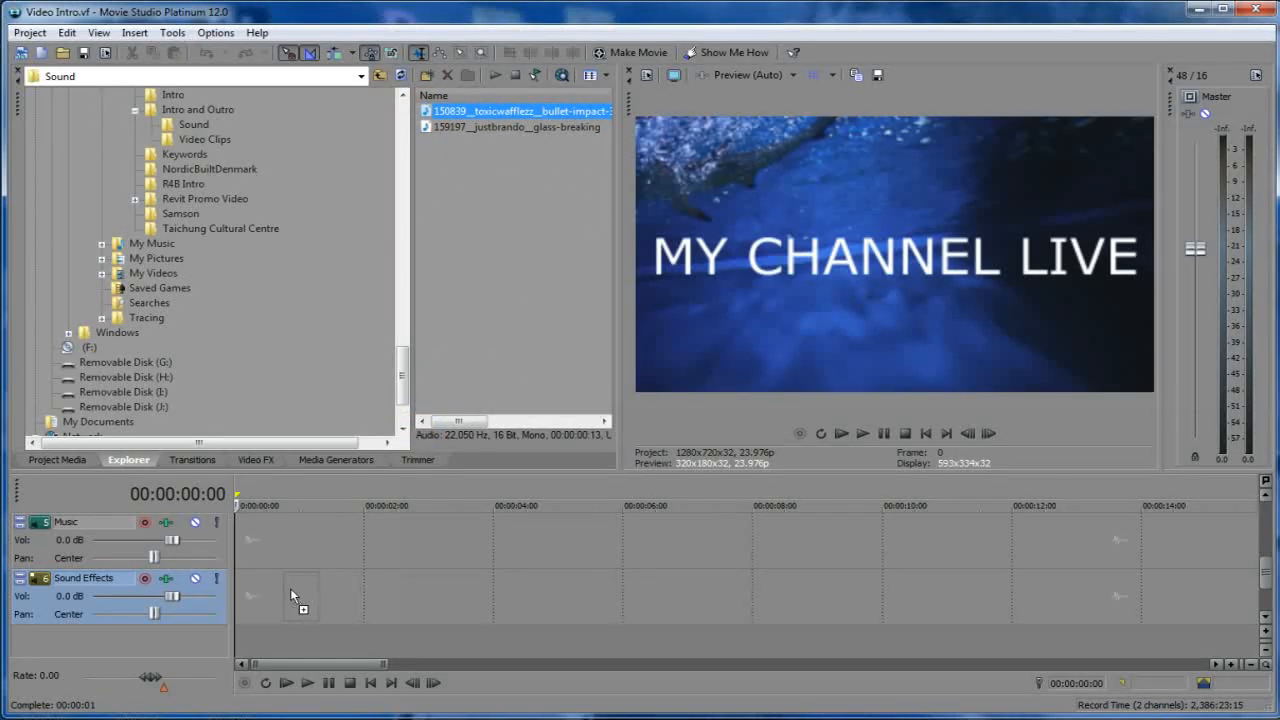
left_click_drag(291, 595, 282, 594)
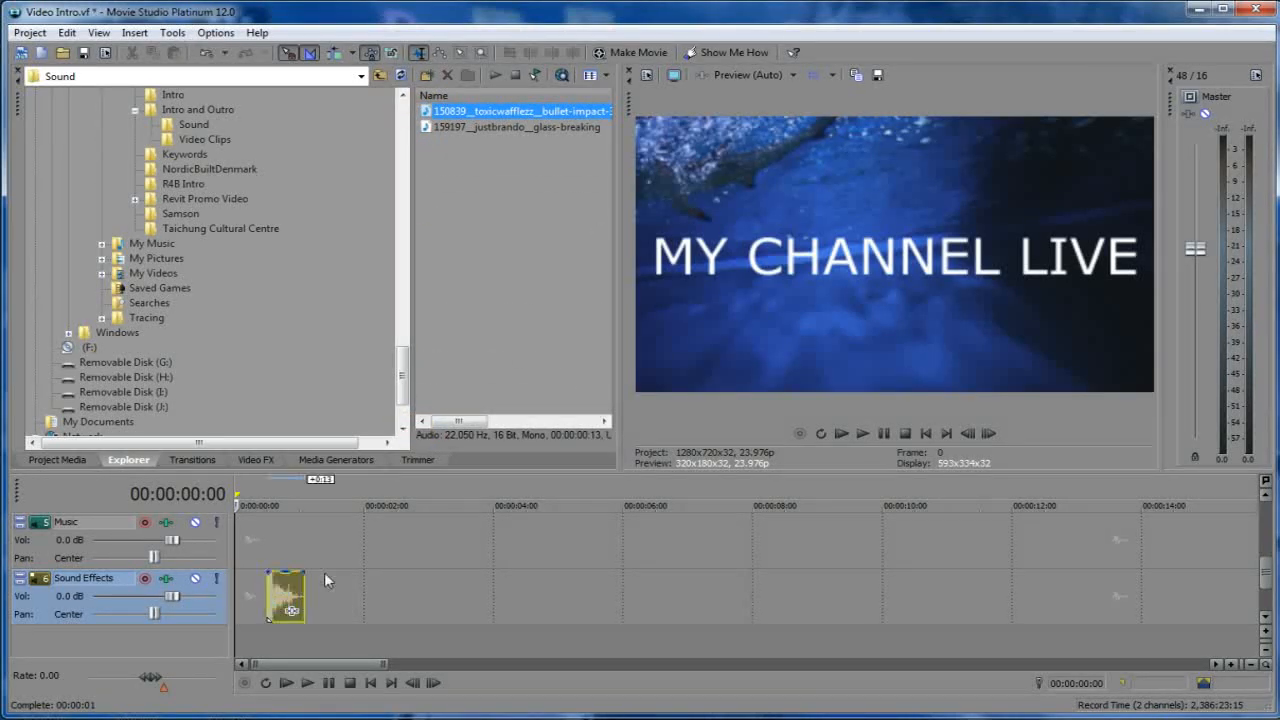
left_click(343, 572)
left_click(410, 578)
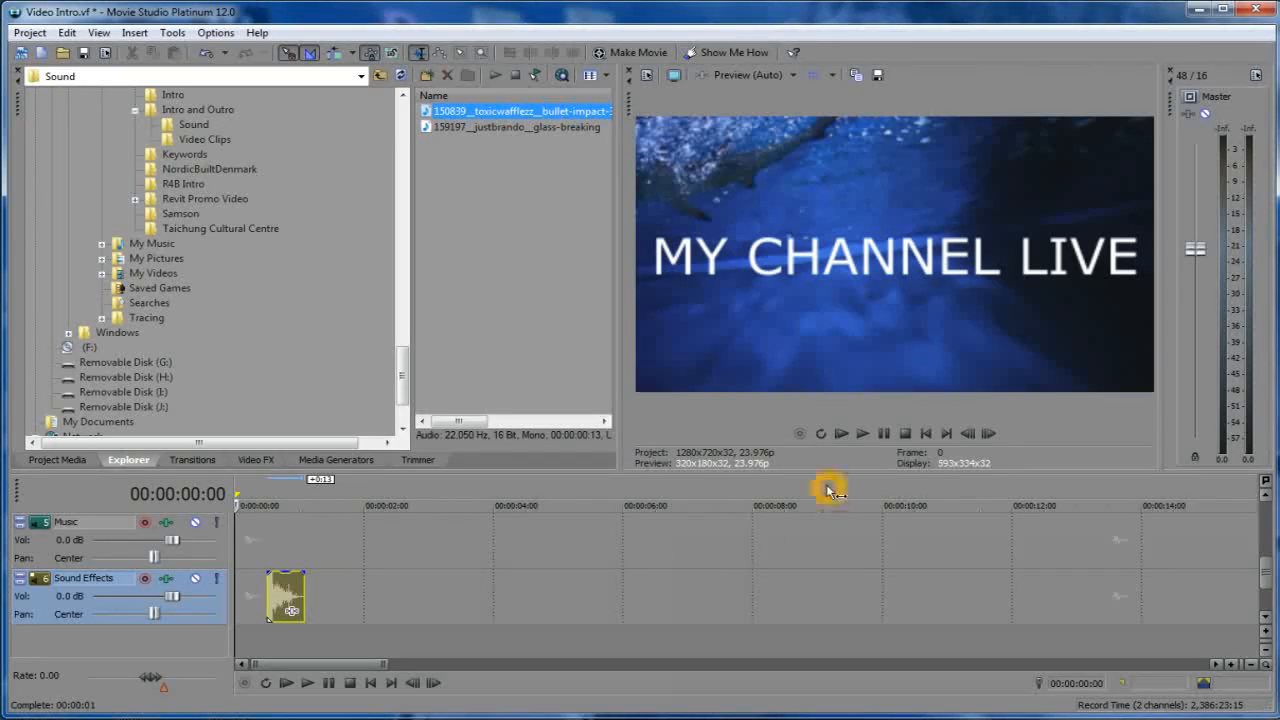
left_click(862, 433)
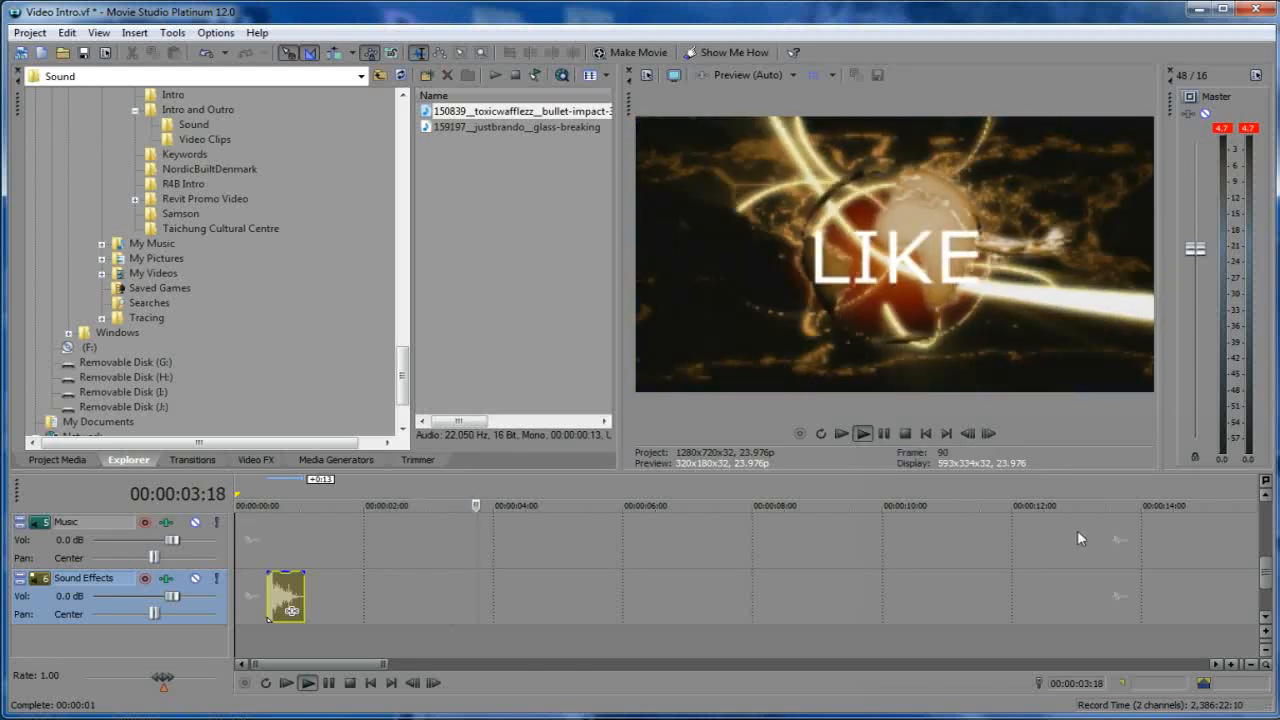
left_click(905, 433)
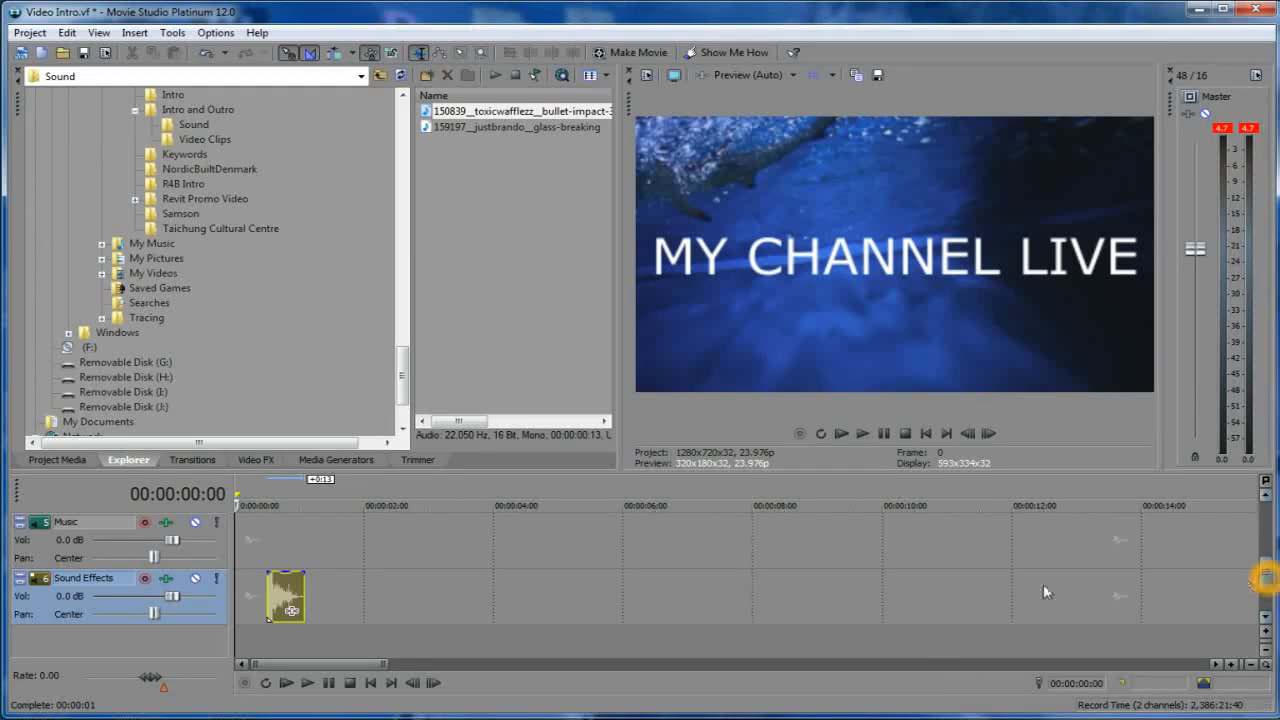
Trim the start of the first title on the Text track to 00:00:00:12, in line with the bullet-impact sound.
left_click(267, 540)
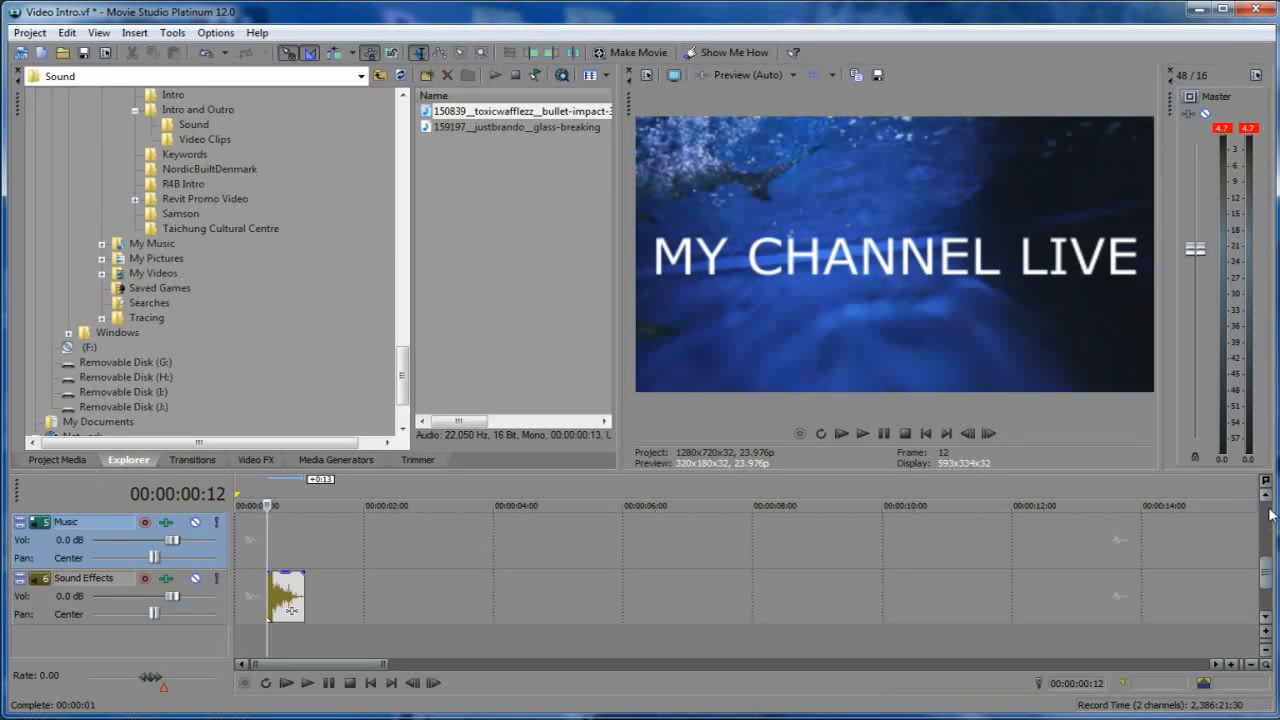
left_click(1266, 578)
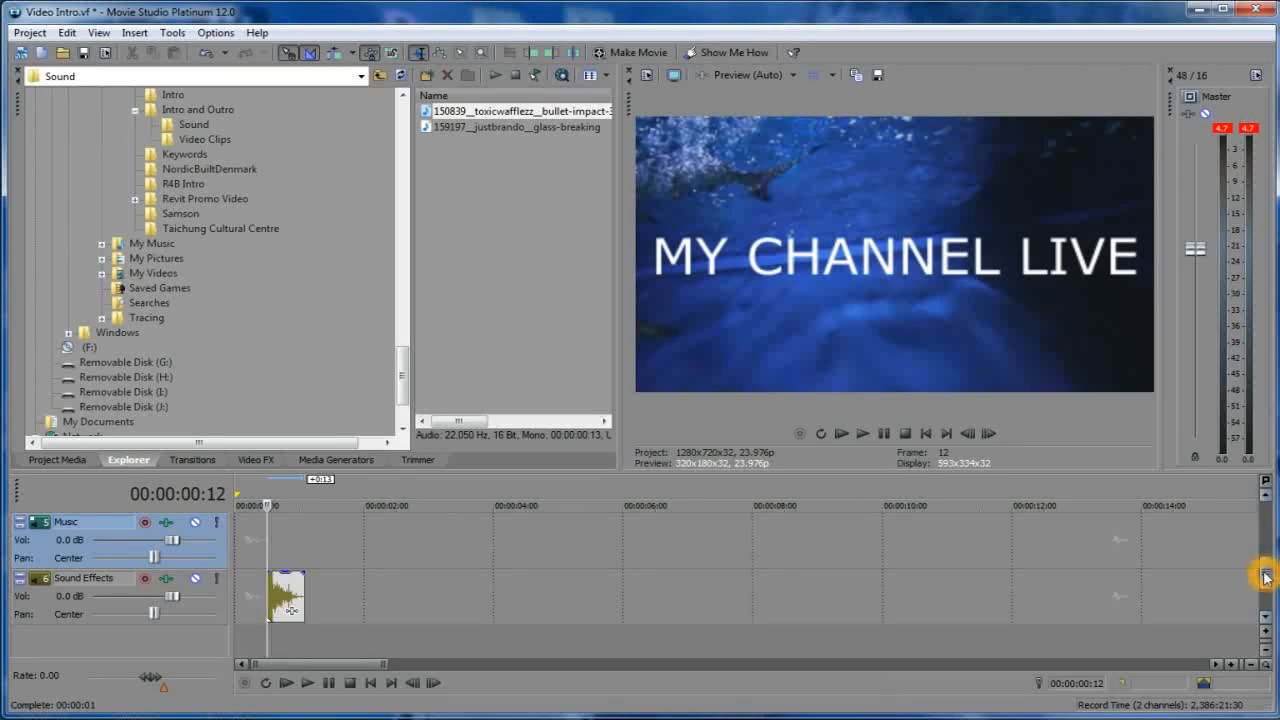
left_click_drag(1266, 578, 1263, 524)
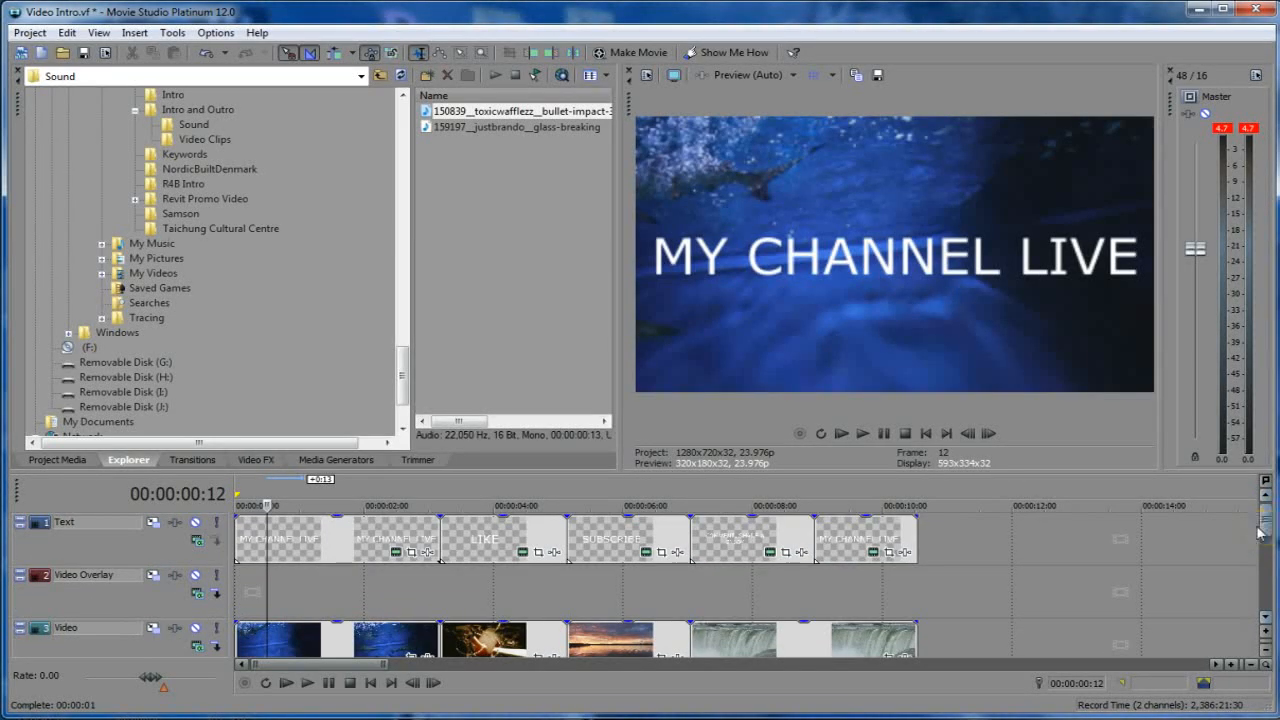
left_click(679, 545)
left_click(241, 539)
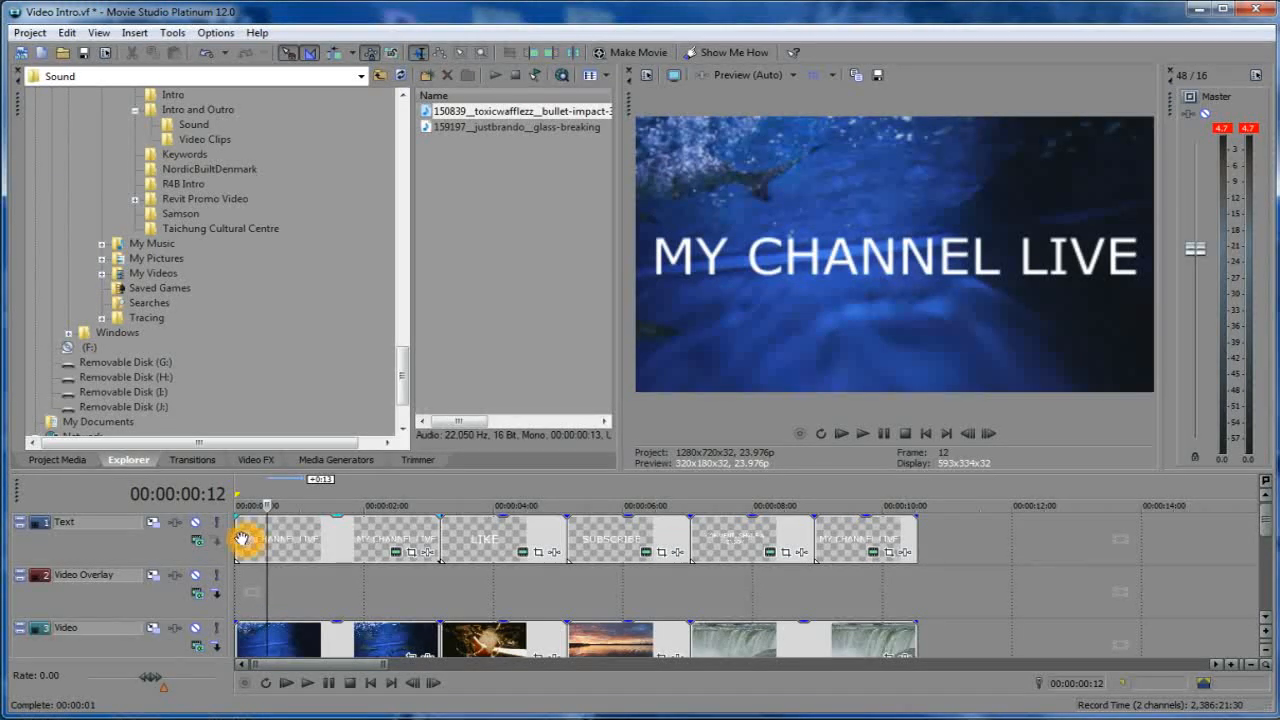
left_click_drag(237, 539, 268, 541)
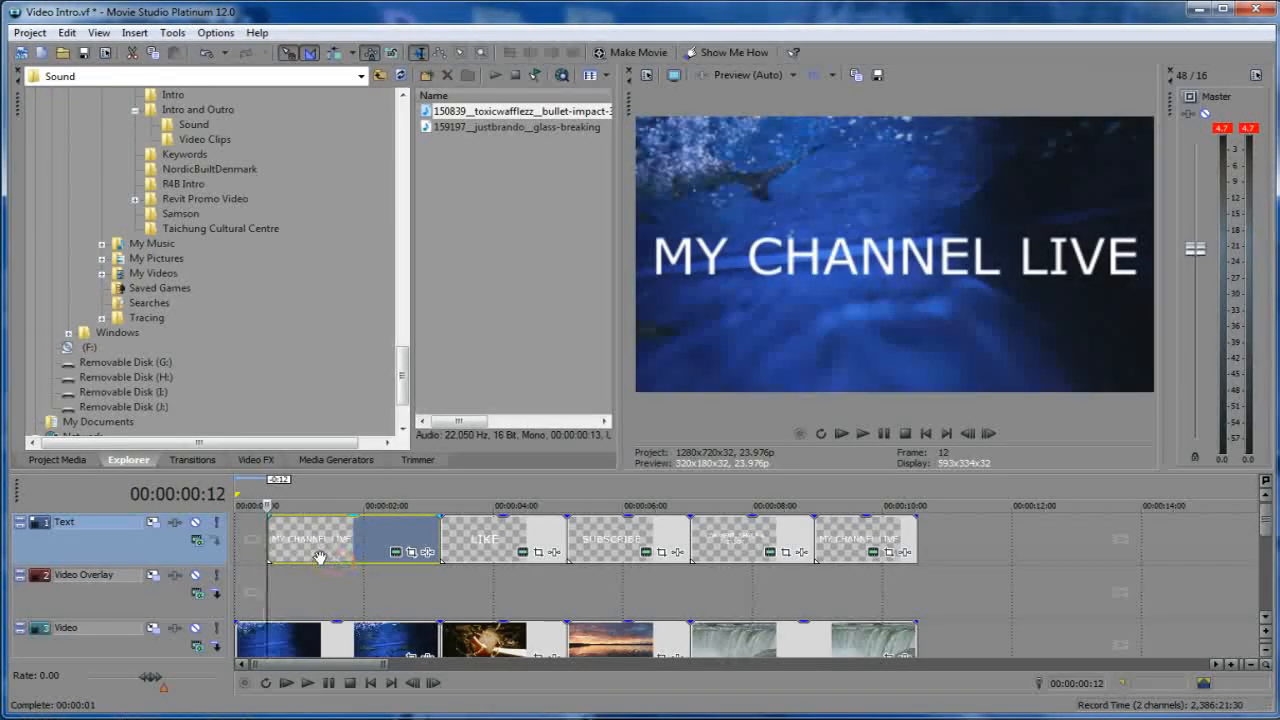
left_click_drag(270, 541, 288, 543)
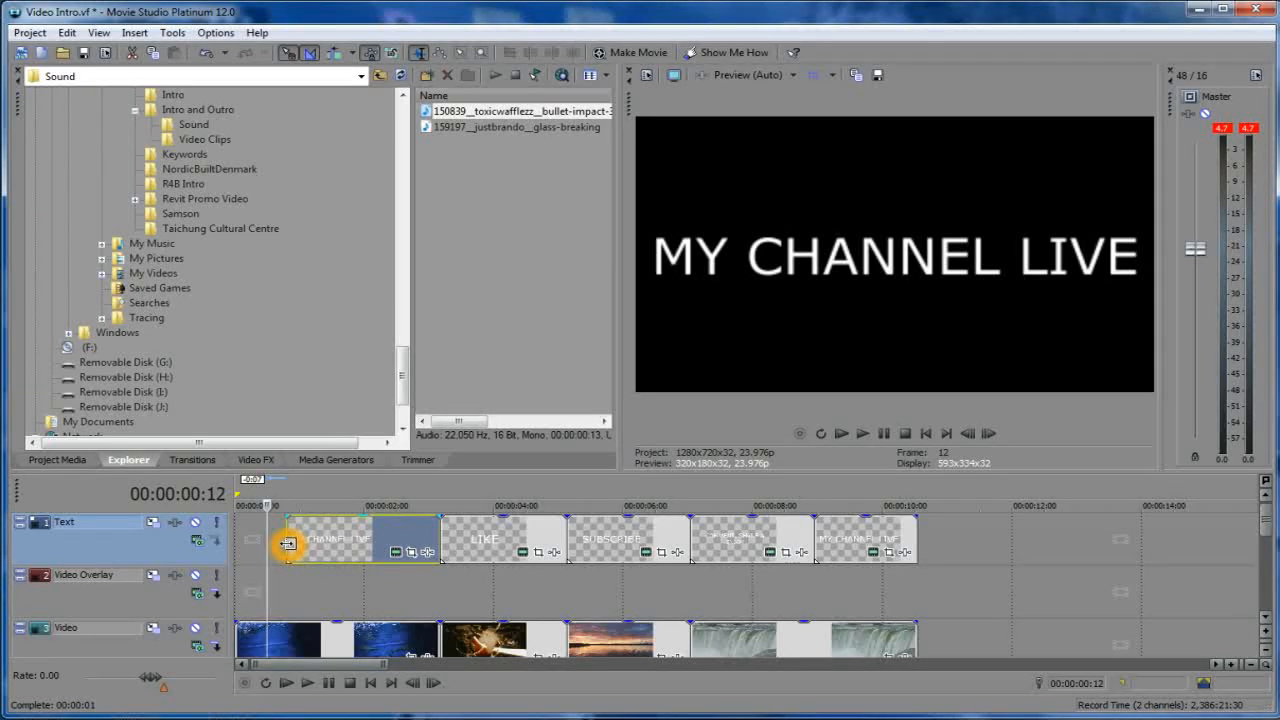
left_click_drag(288, 543, 270, 545)
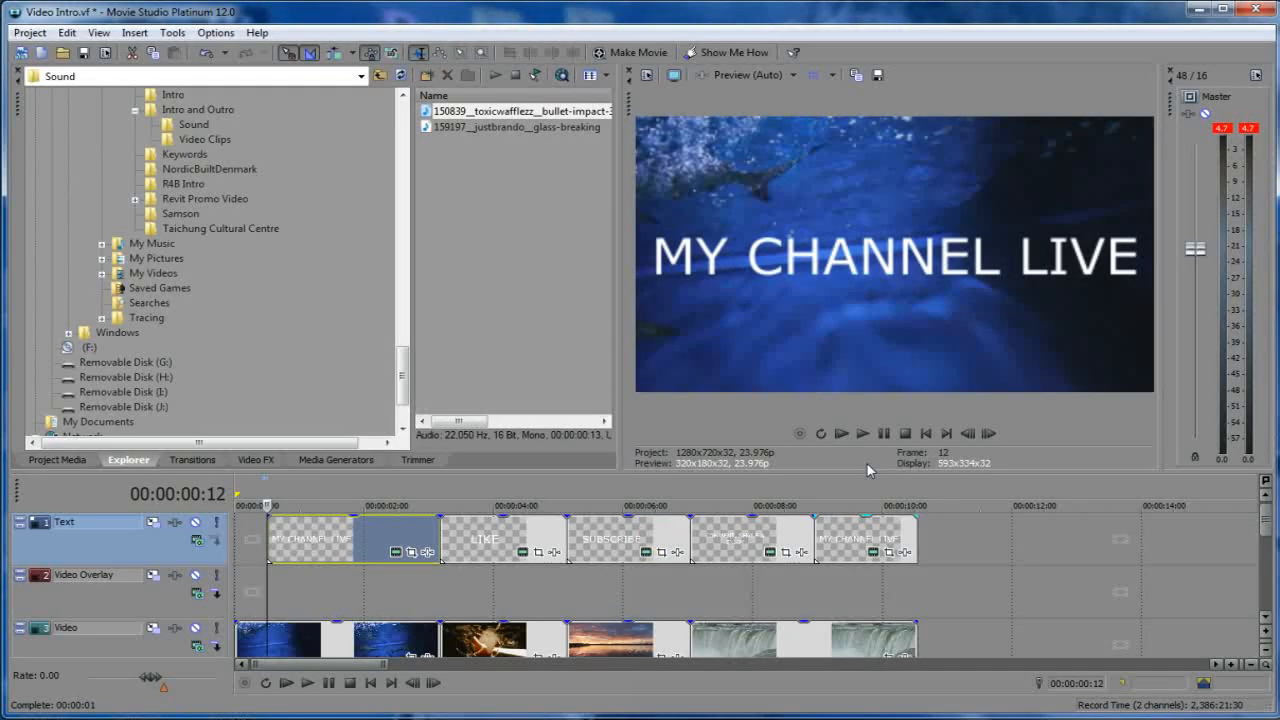
Play the opening from the beginning to check that the first title appears together with its sound effect.
left_click(925, 433)
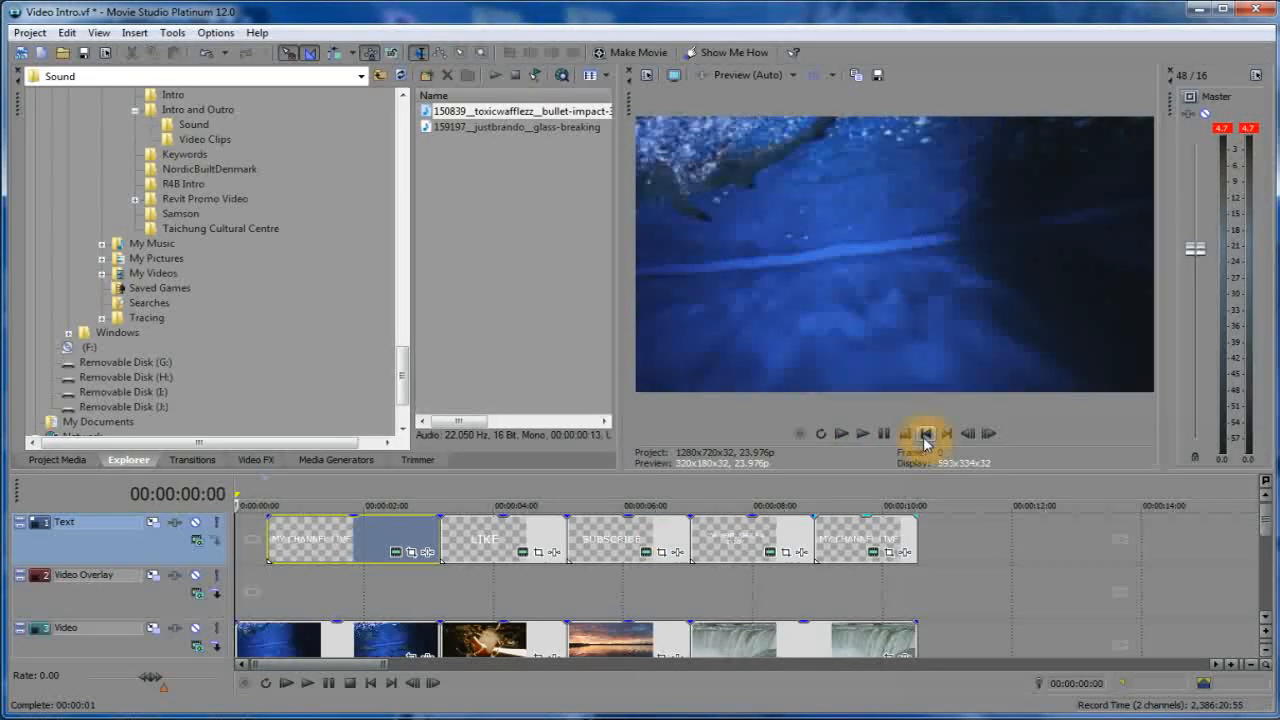
left_click(863, 436)
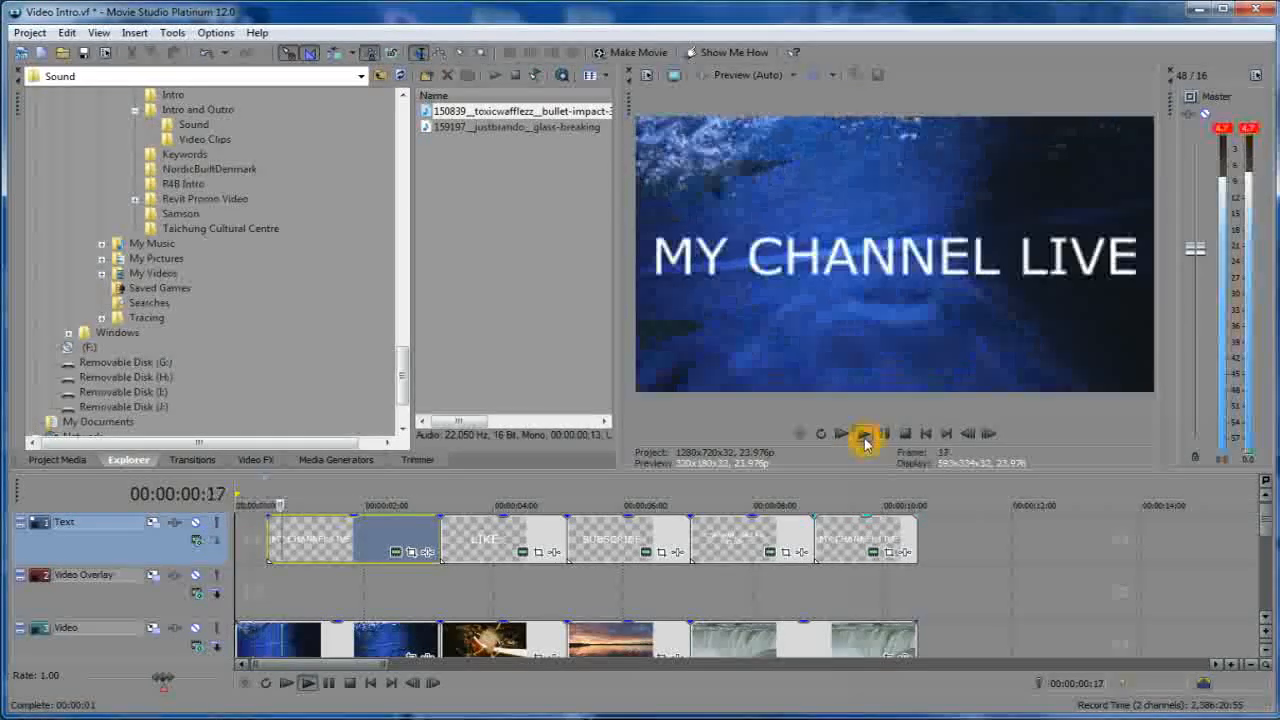
left_click(905, 433)
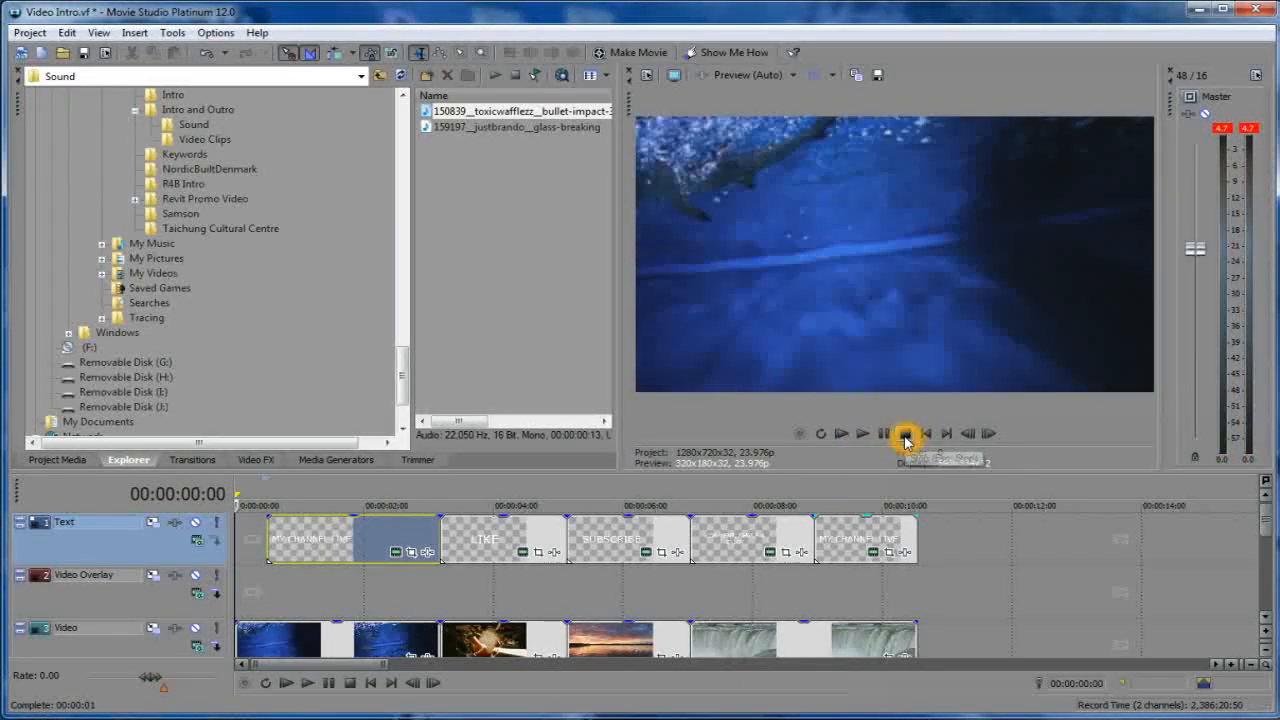
left_click(955, 549)
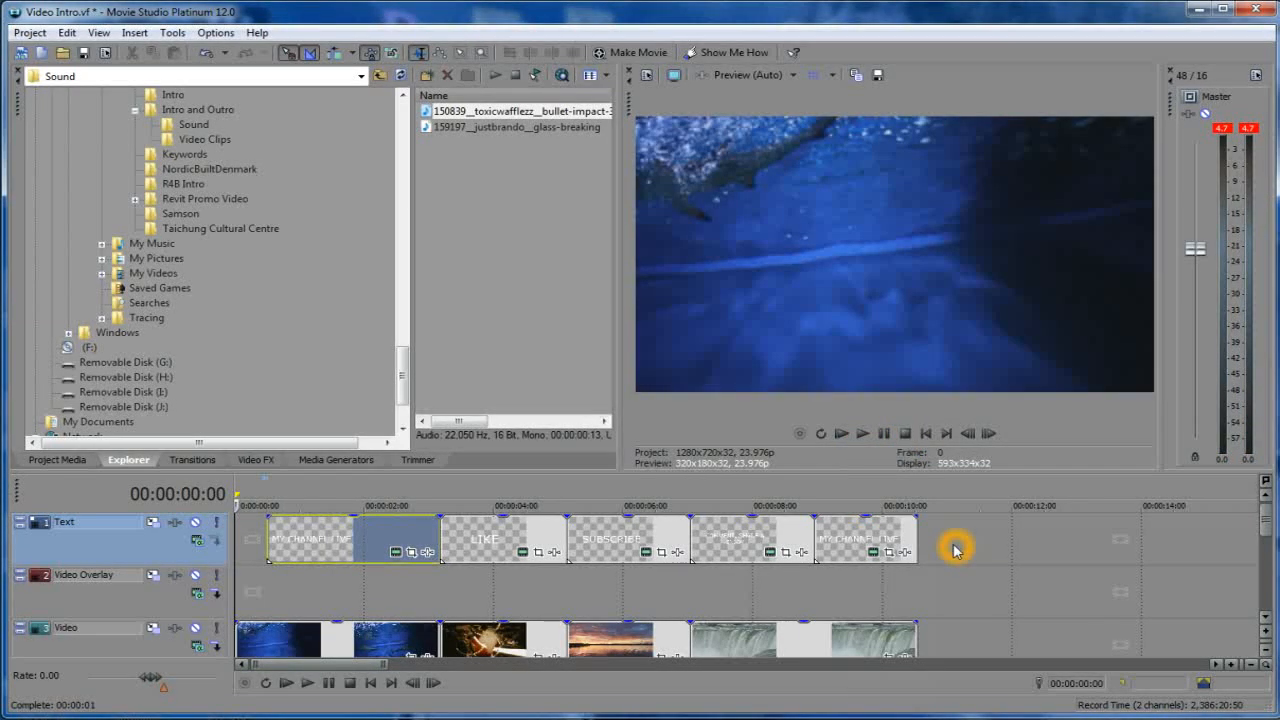
left_click(1203, 545)
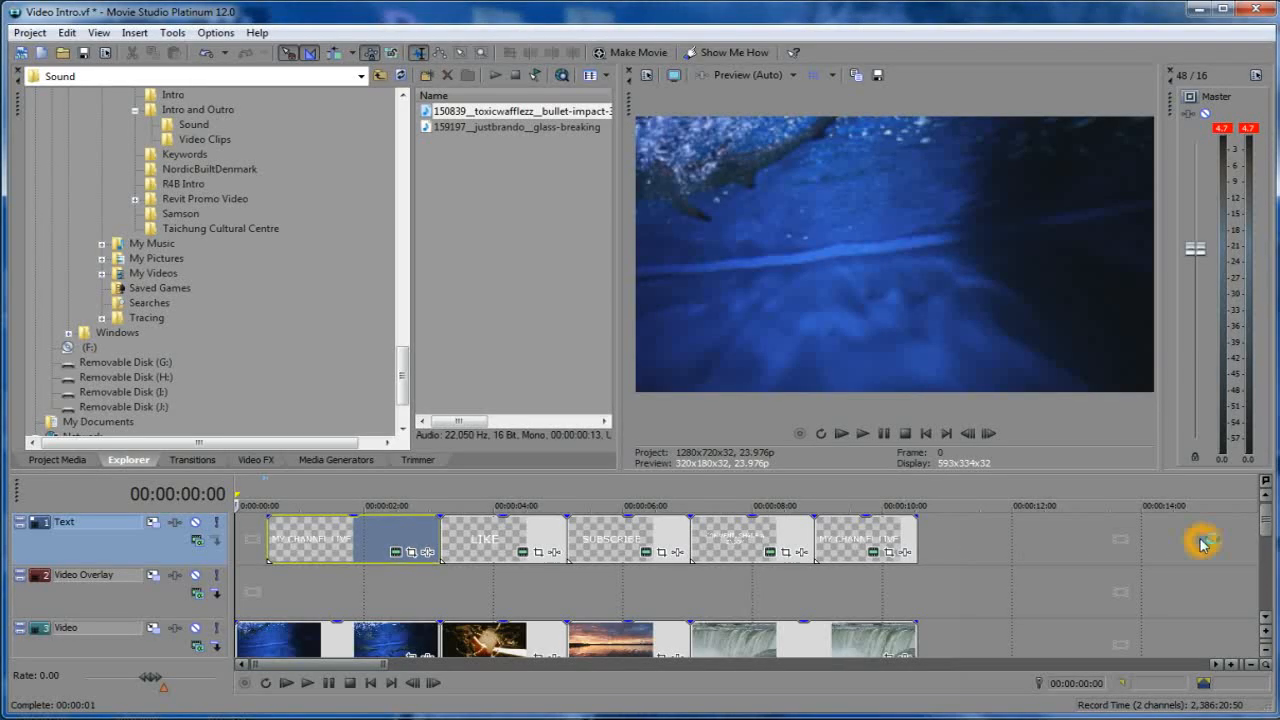
Copy the bullet-impact event on the Sound Effects track.
left_click_drag(1264, 527, 1264, 585)
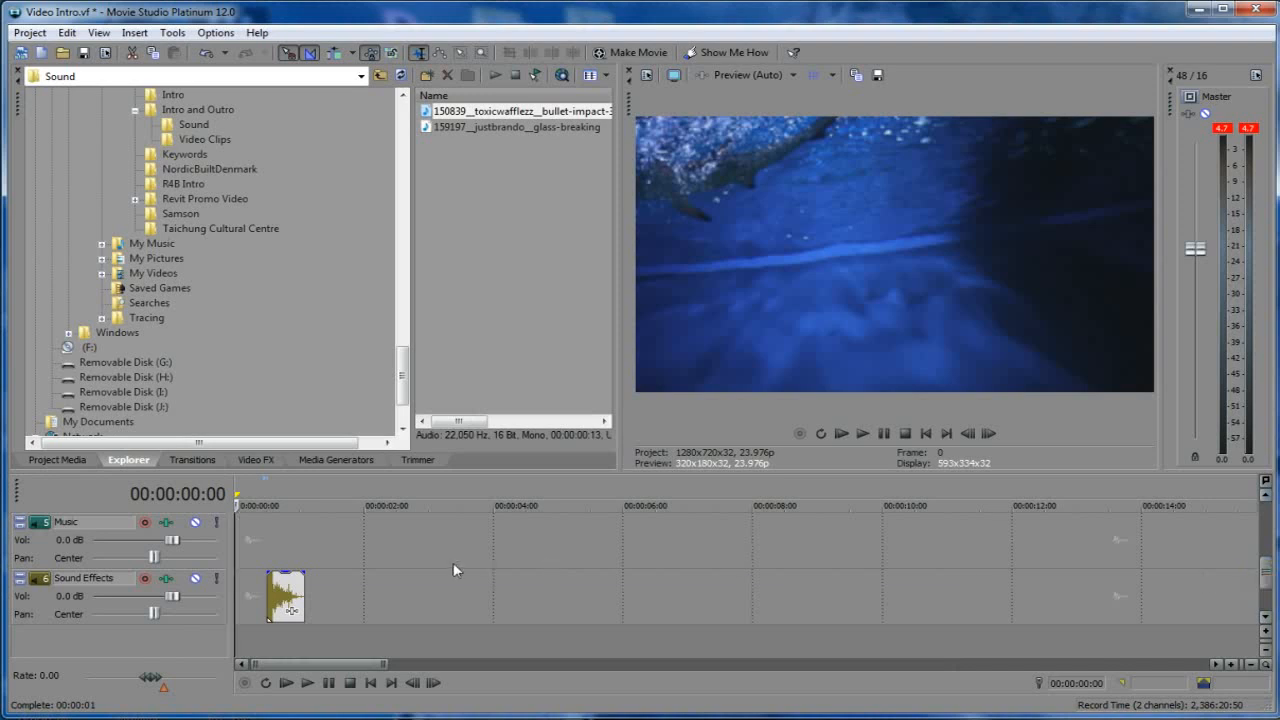
left_click(287, 591)
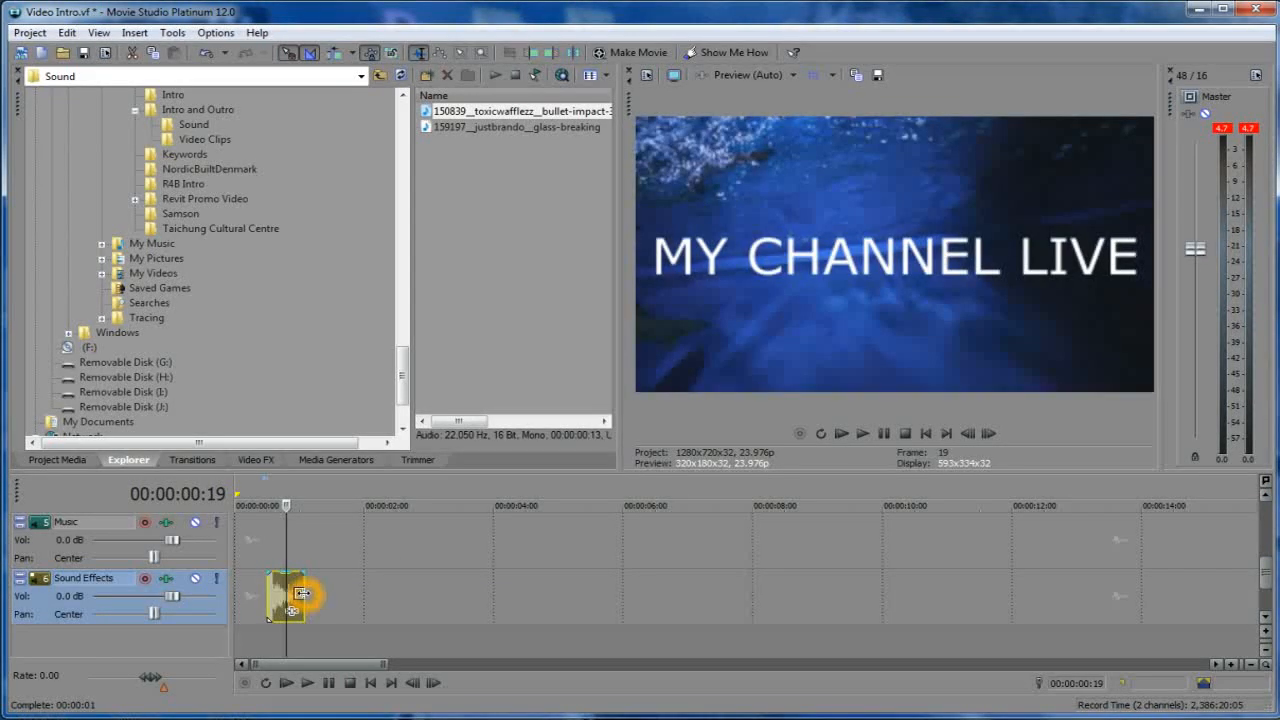
right_click(305, 598)
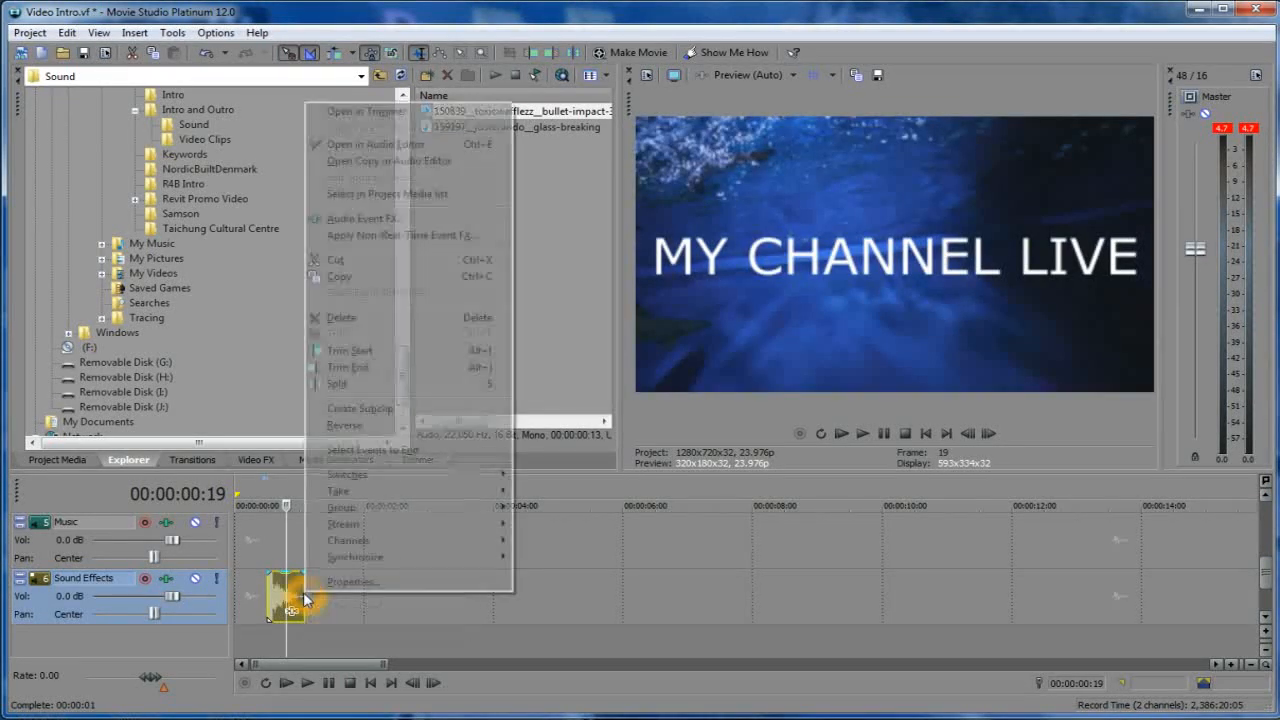
left_click(340, 277)
Paste the bullet-impact sound on the Sound Effects track at 00:00:03:04, in line with the start of the LIKE title.
left_click(374, 595)
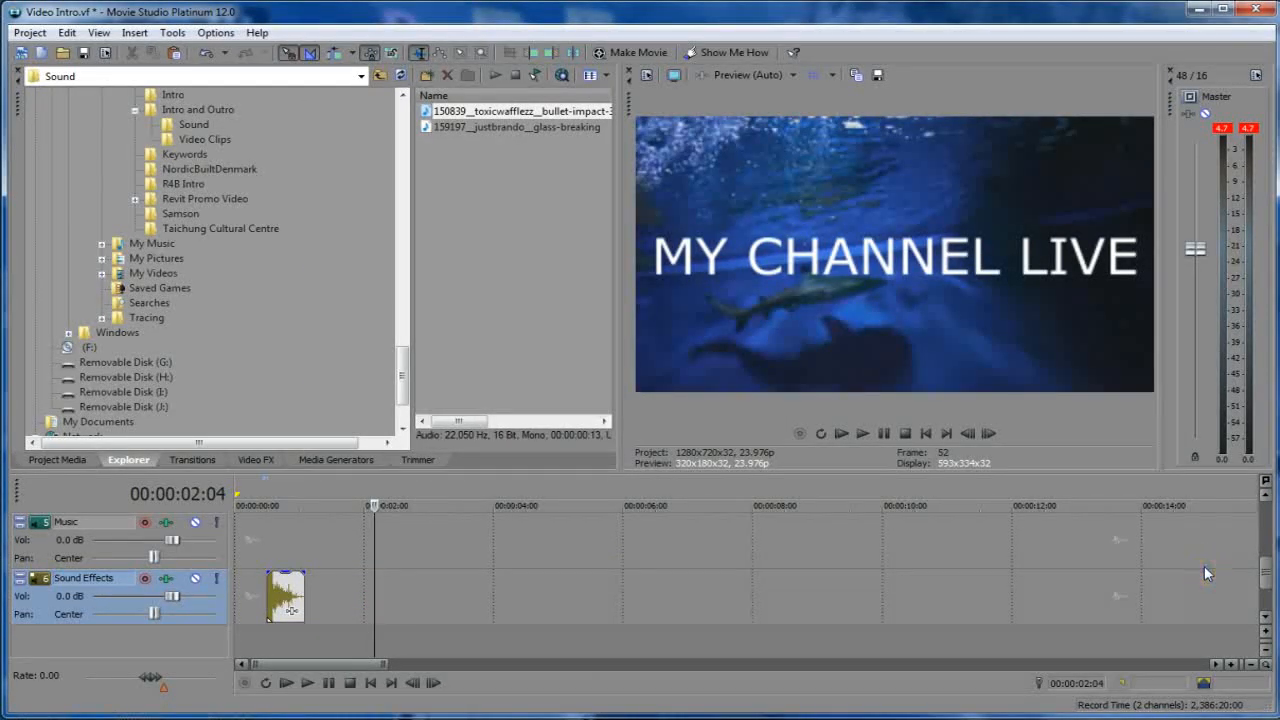
left_click_drag(1264, 568, 1263, 530)
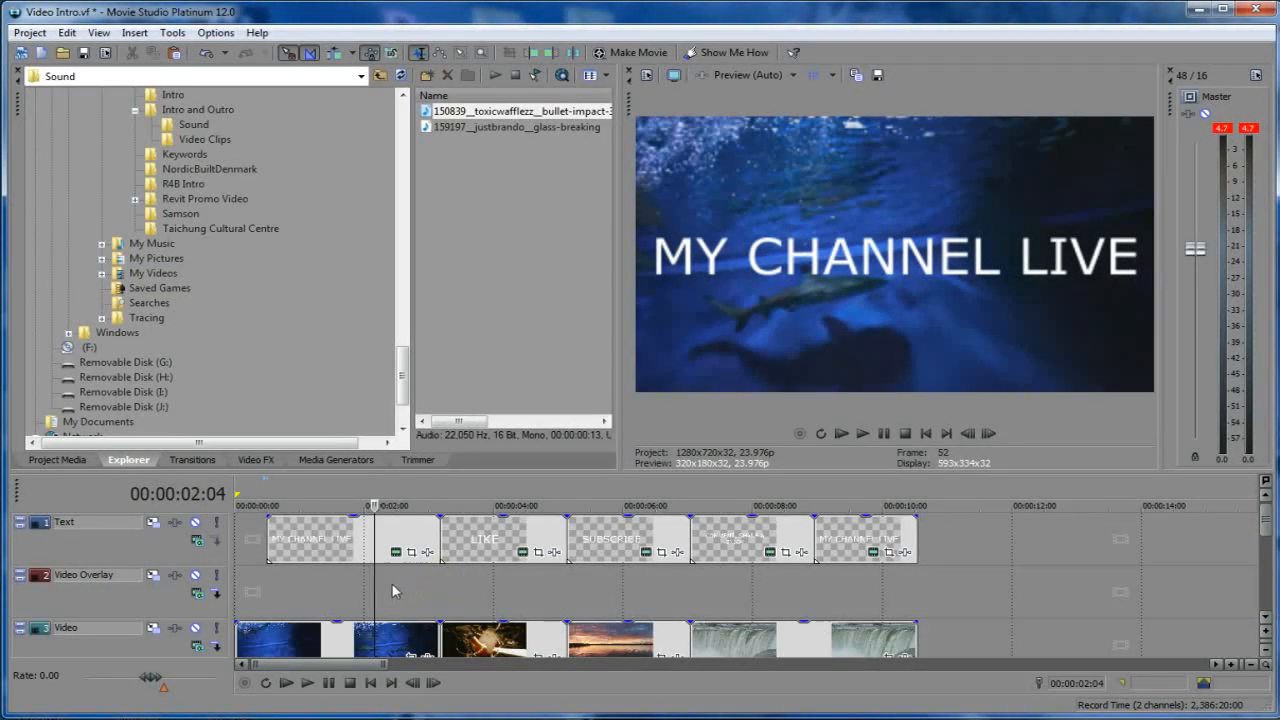
left_click_drag(374, 592, 439, 594)
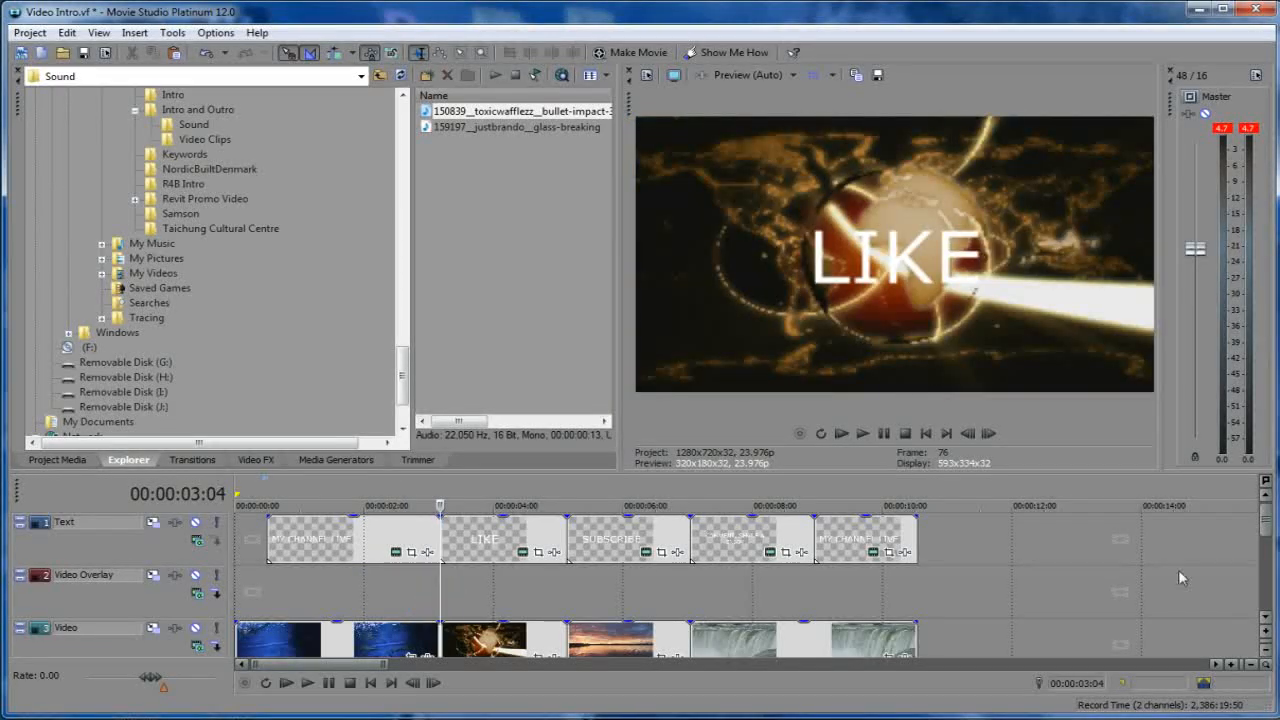
left_click_drag(1262, 523, 1261, 596)
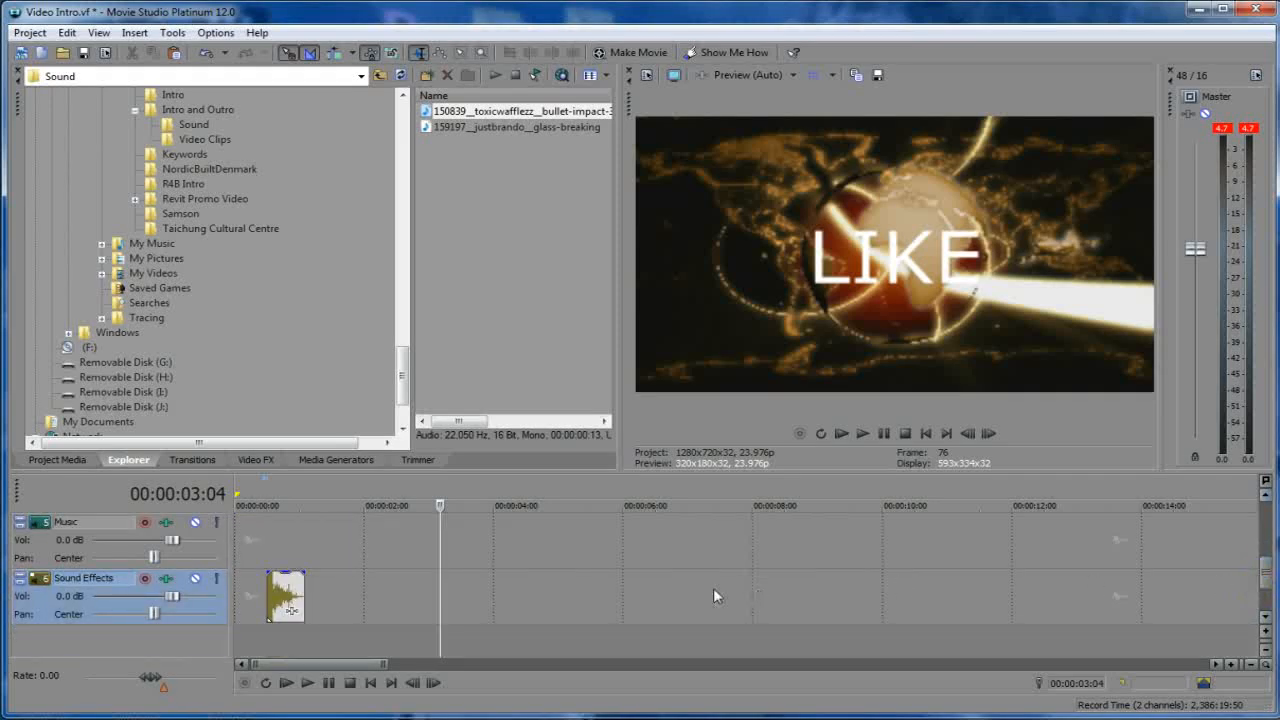
right_click(457, 594)
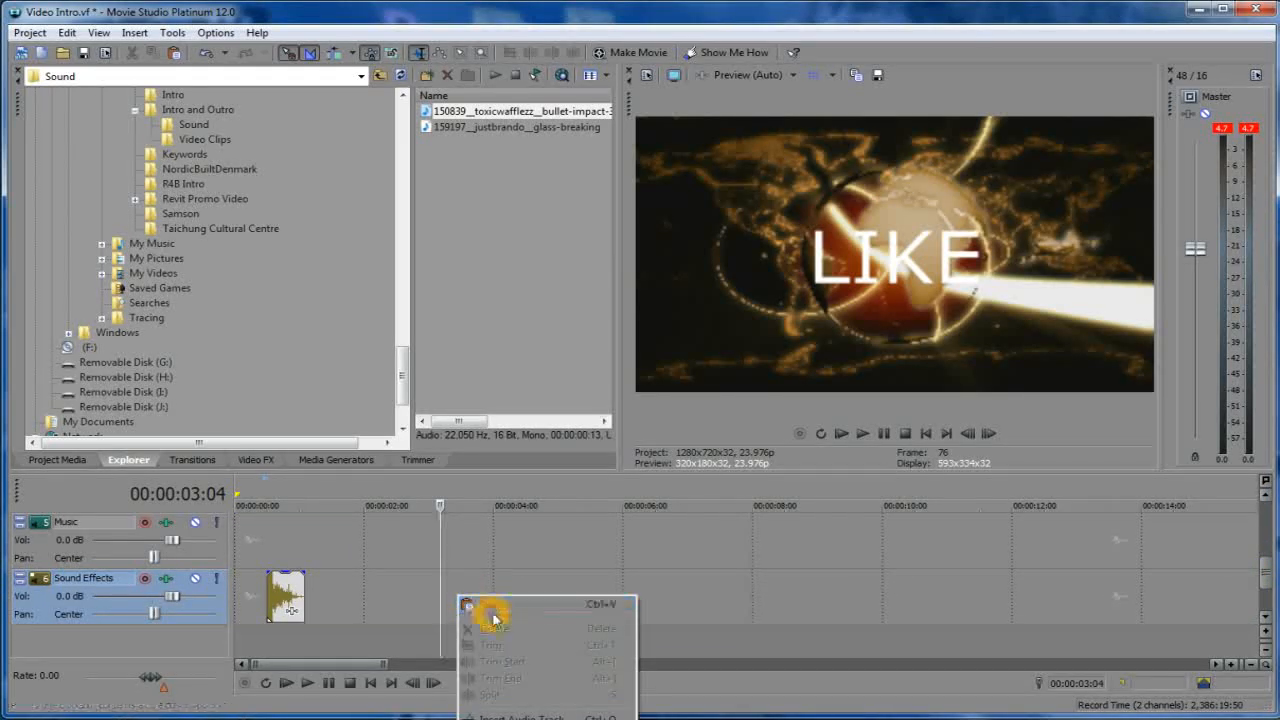
left_click(530, 605)
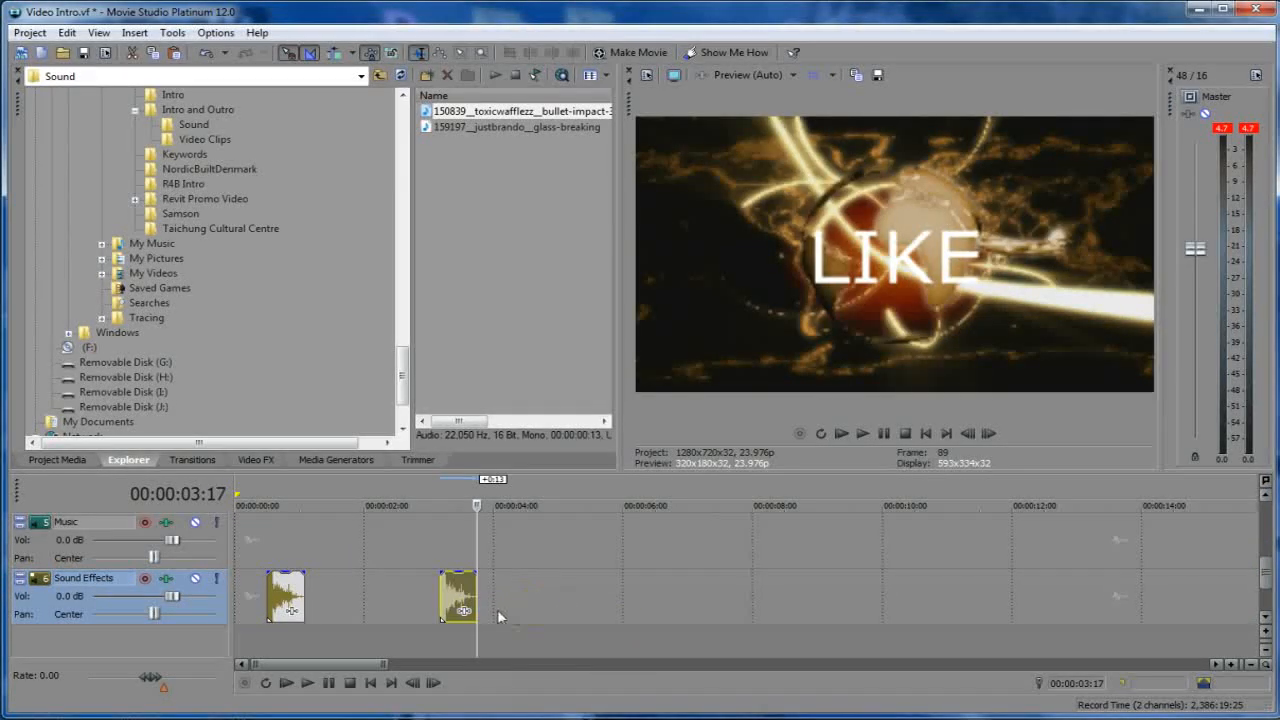
left_click(508, 596)
left_click_drag(1270, 572, 1266, 532)
left_click_drag(478, 541, 443, 541)
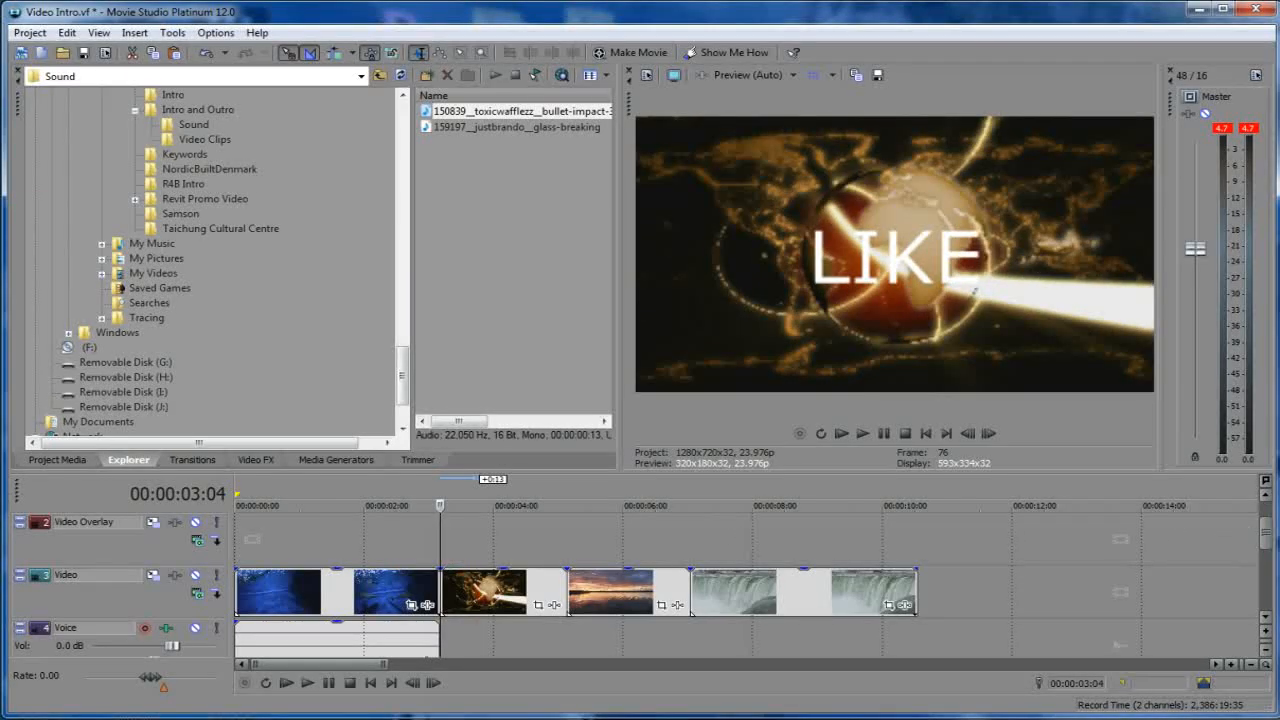
Paste the bullet-impact sound on the Sound Effects track at 00:00:05:03, where the SUBSCRIBE title starts.
mouse_move(1266, 531)
left_mouse_down()
mouse_move(1270, 580)
mouse_move(1270, 548)
left_mouse_up()
left_click_drag(442, 537, 562, 538)
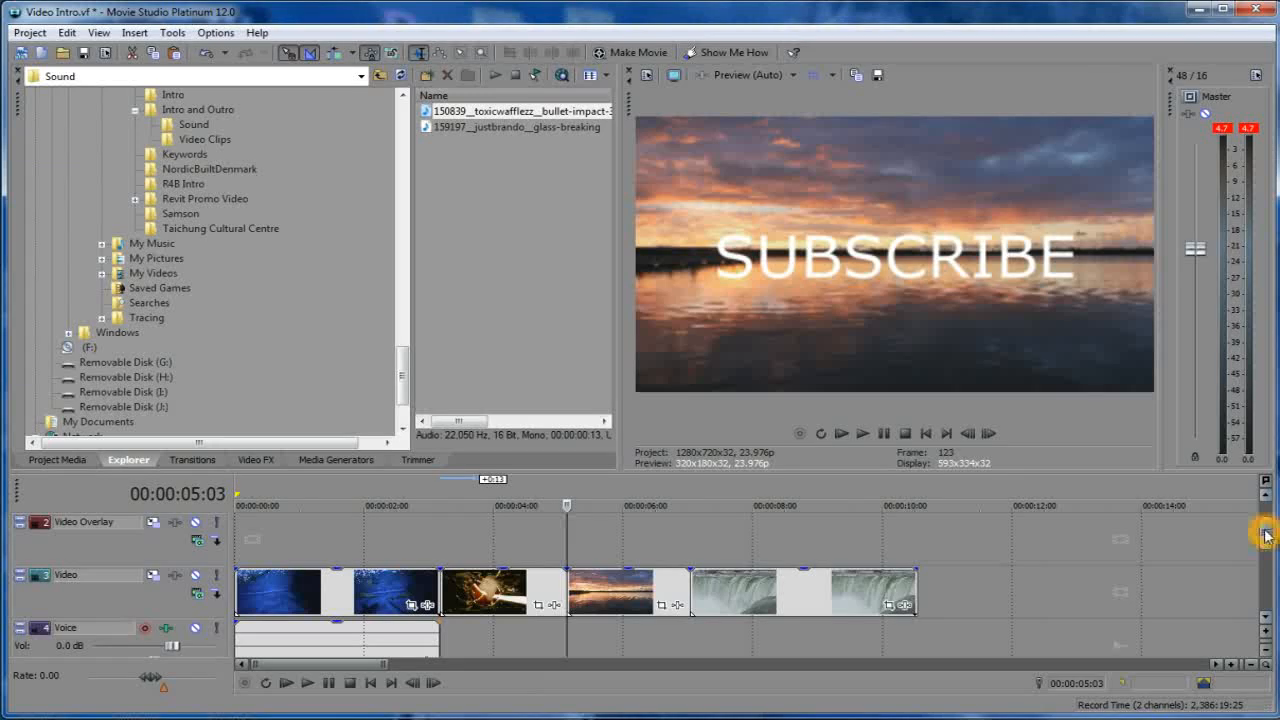
left_click_drag(1266, 536, 1258, 522)
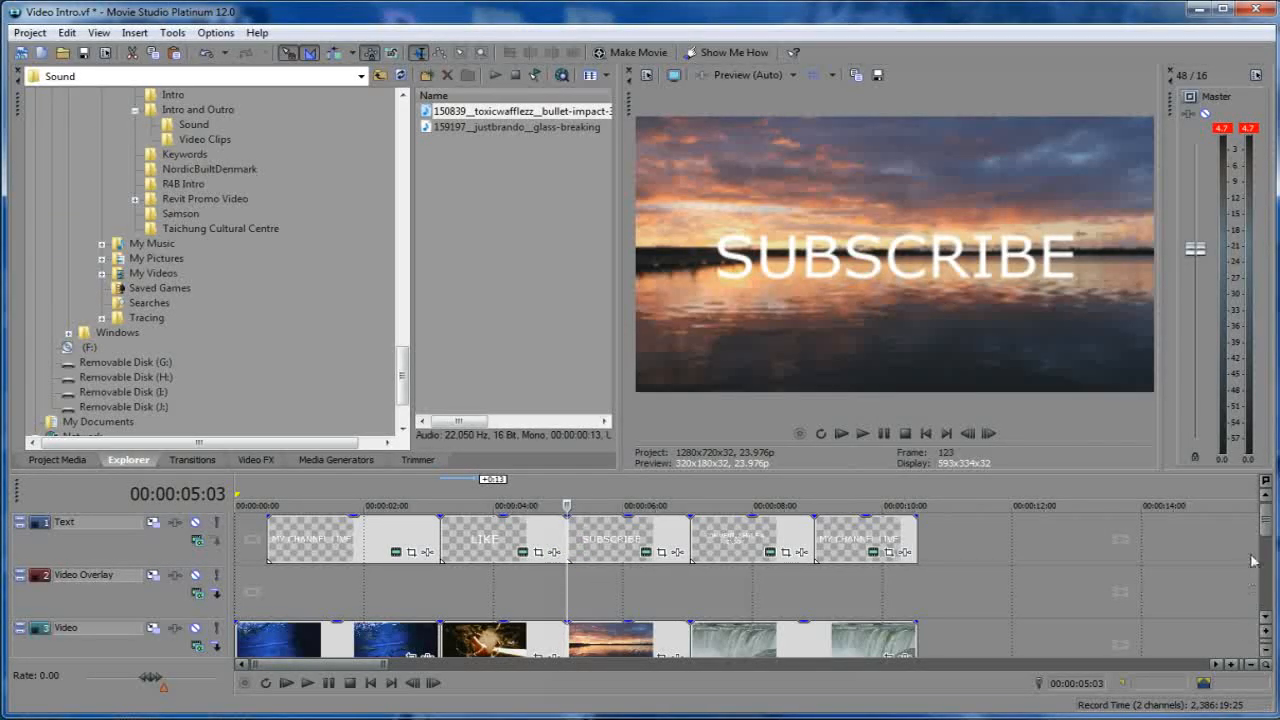
left_click_drag(1257, 523, 1266, 580)
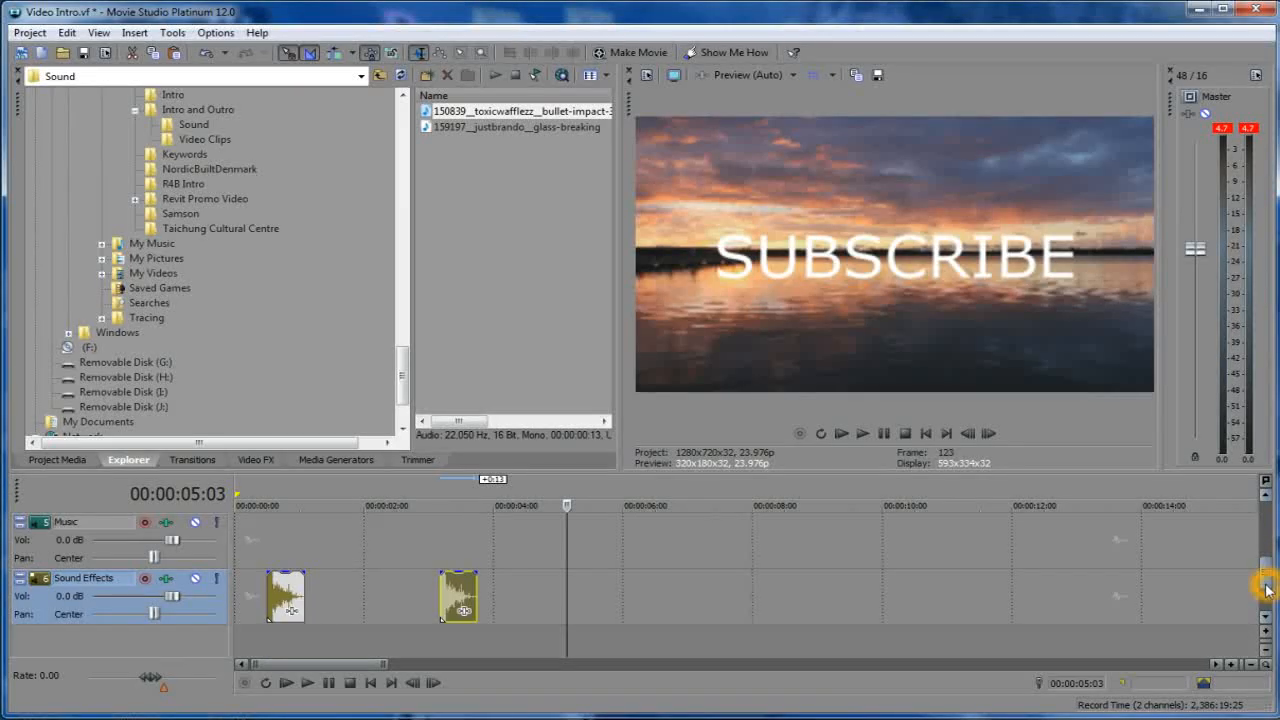
right_click(598, 600)
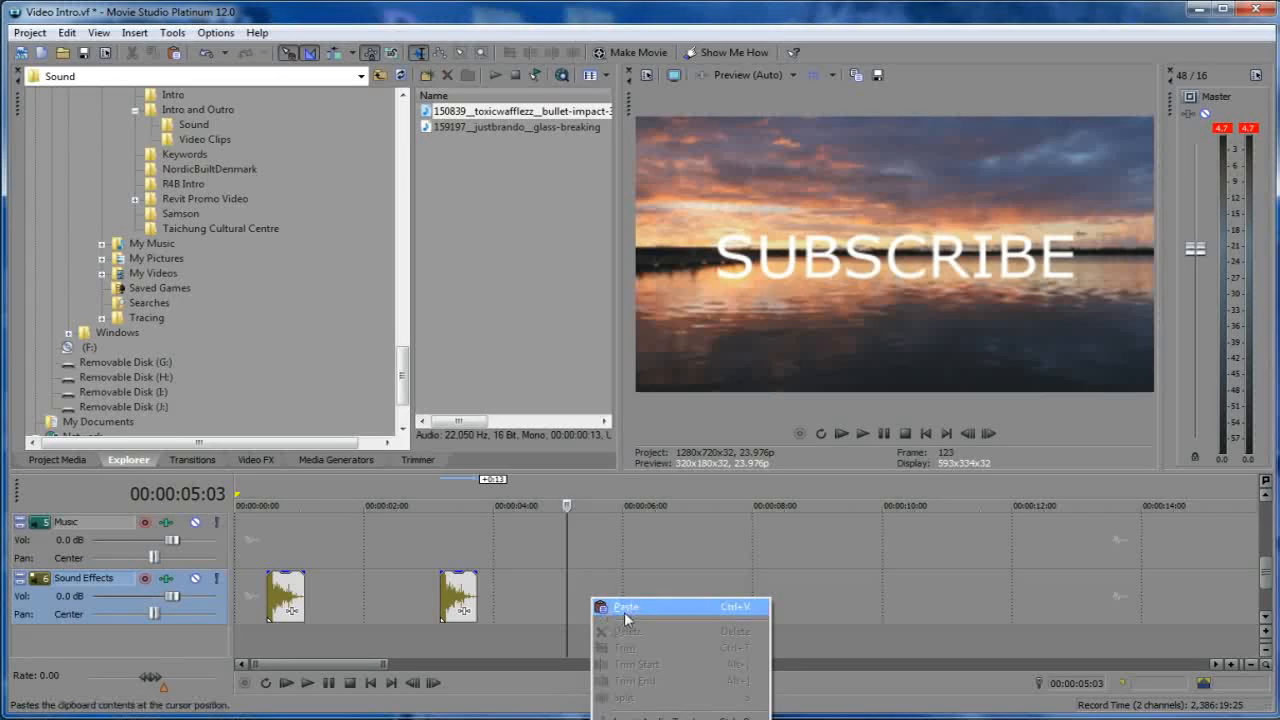
left_click(626, 608)
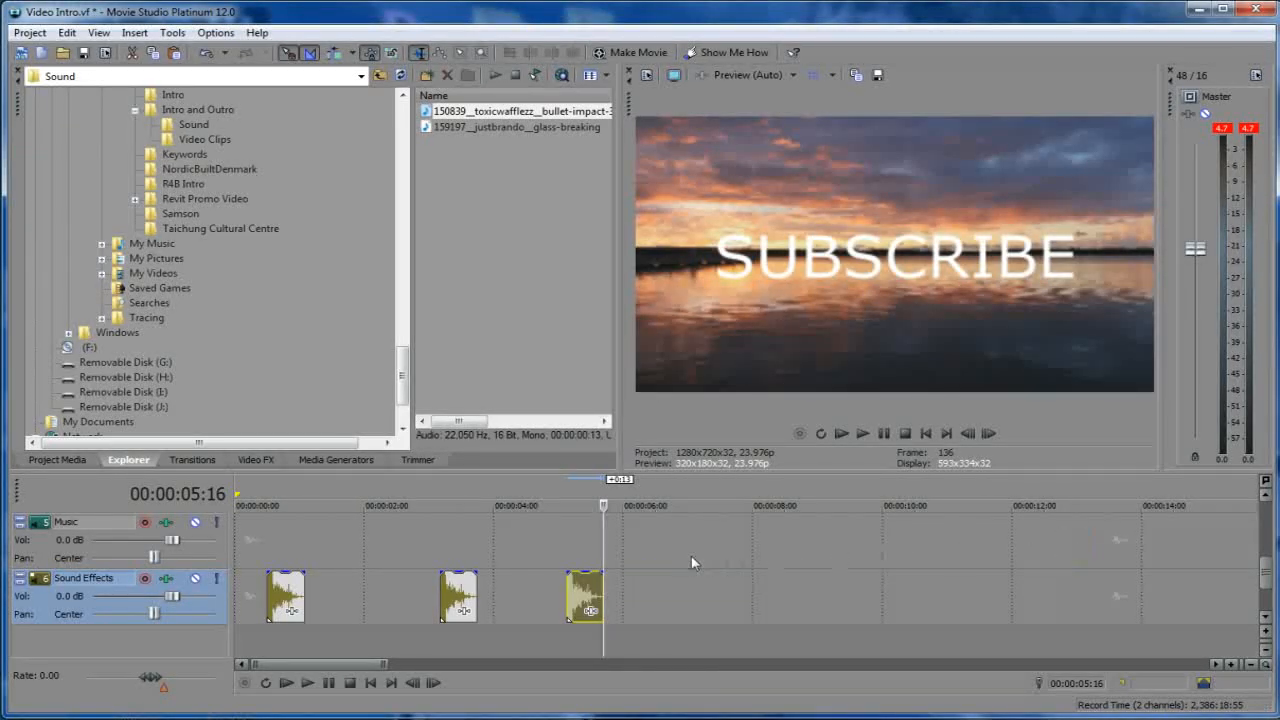
left_click_drag(605, 549, 571, 552)
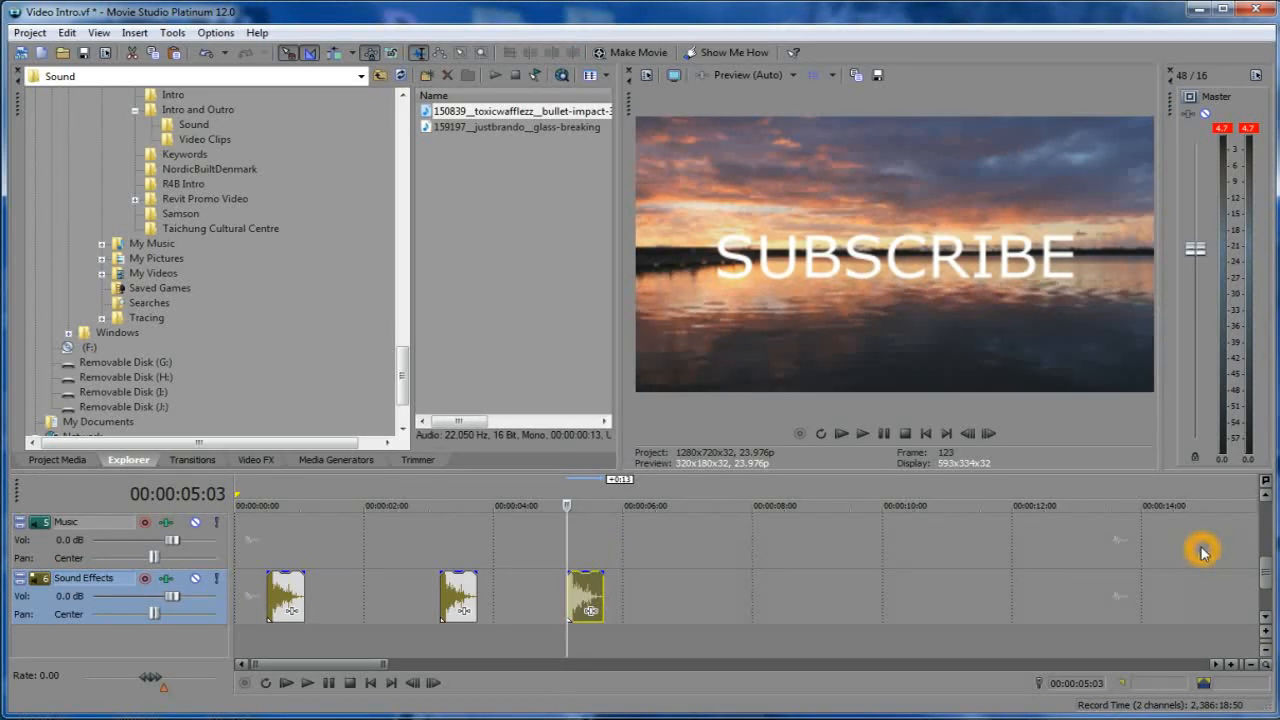
Paste the bullet-impact sound on the Sound Effects track at 00:00:07:01, at the start of the COMMENT, SHARE & ENJOY title.
left_click(1268, 574)
left_click_drag(1268, 574, 1268, 522)
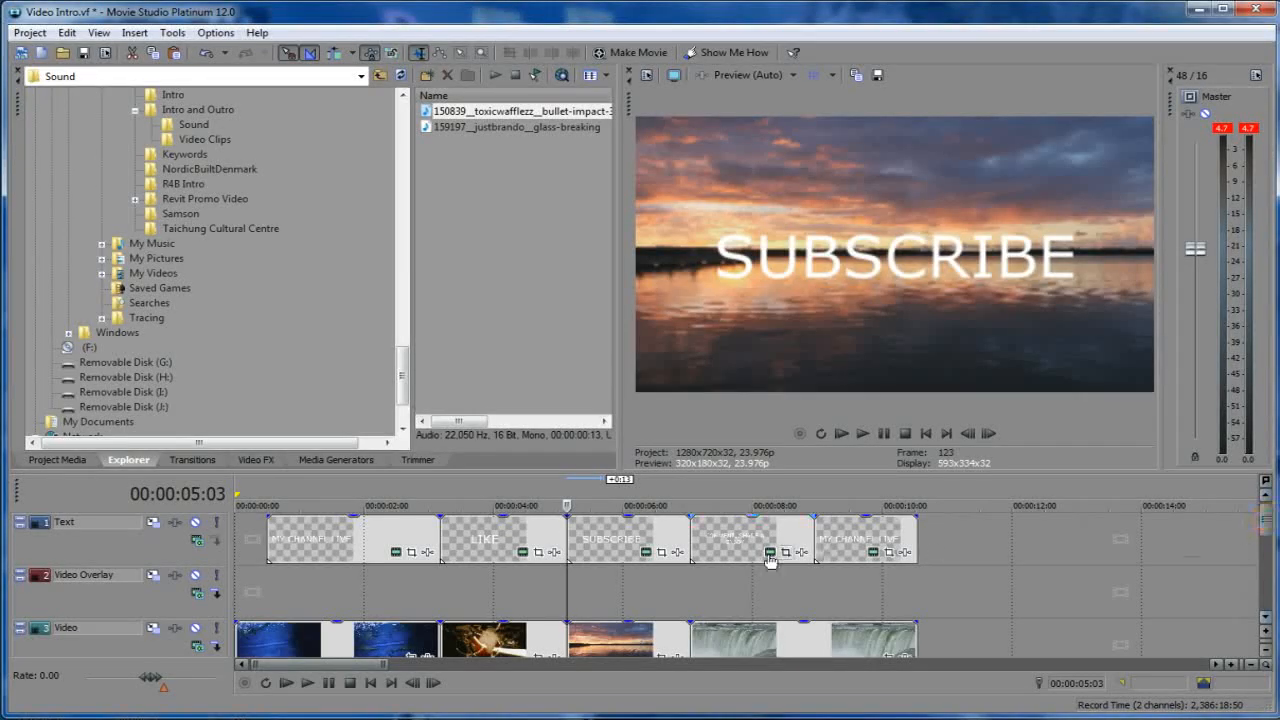
left_click_drag(573, 593, 691, 591)
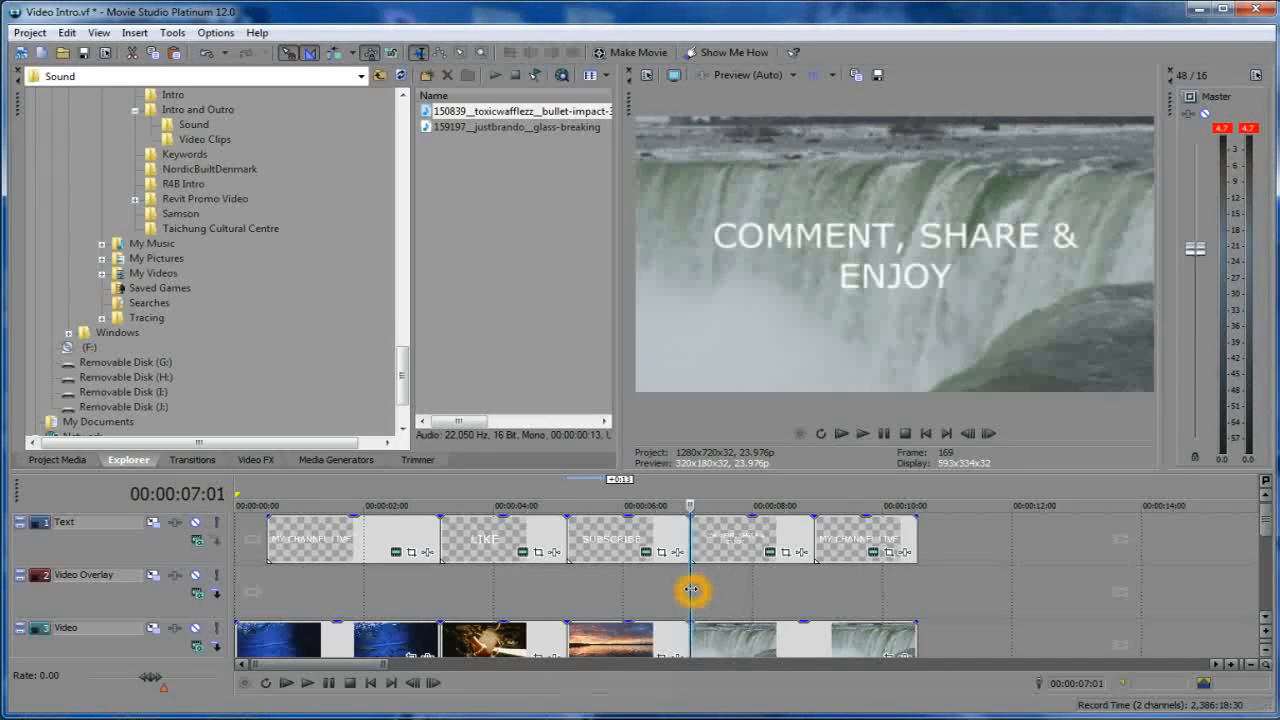
left_click(930, 588)
left_click(1266, 533)
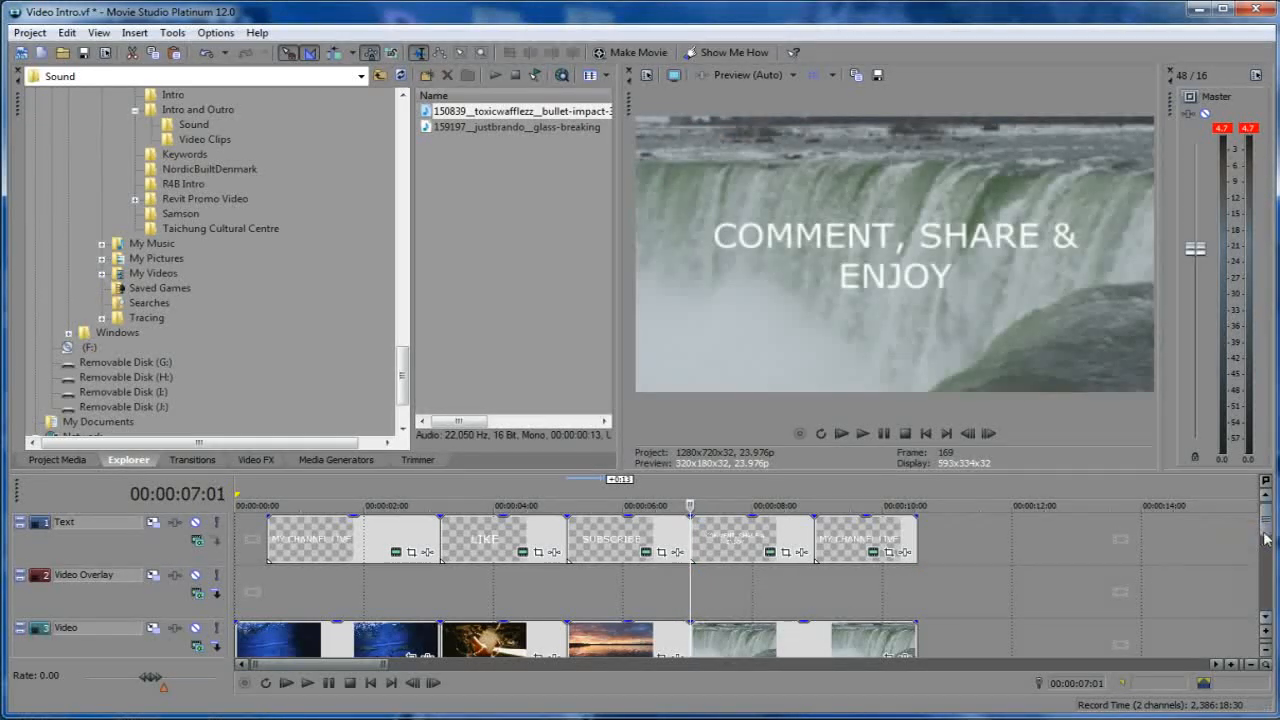
left_click_drag(1266, 537, 1266, 592)
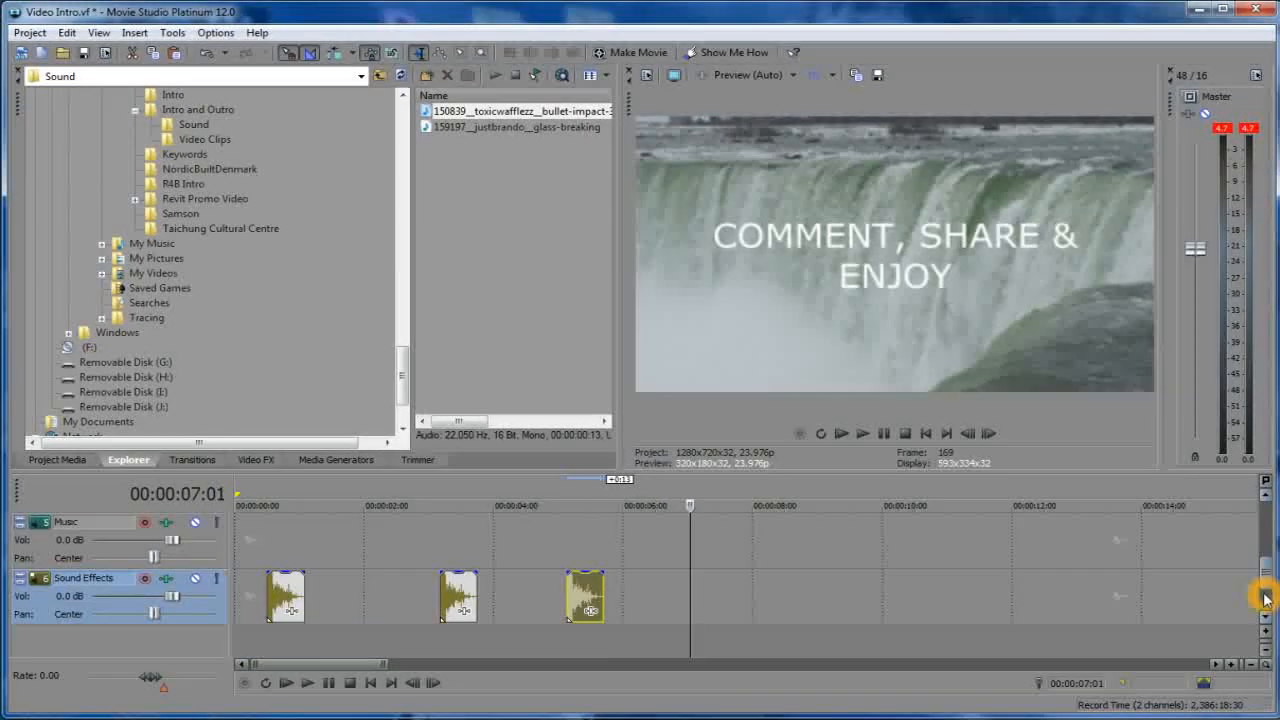
right_click(726, 597)
left_click(755, 602)
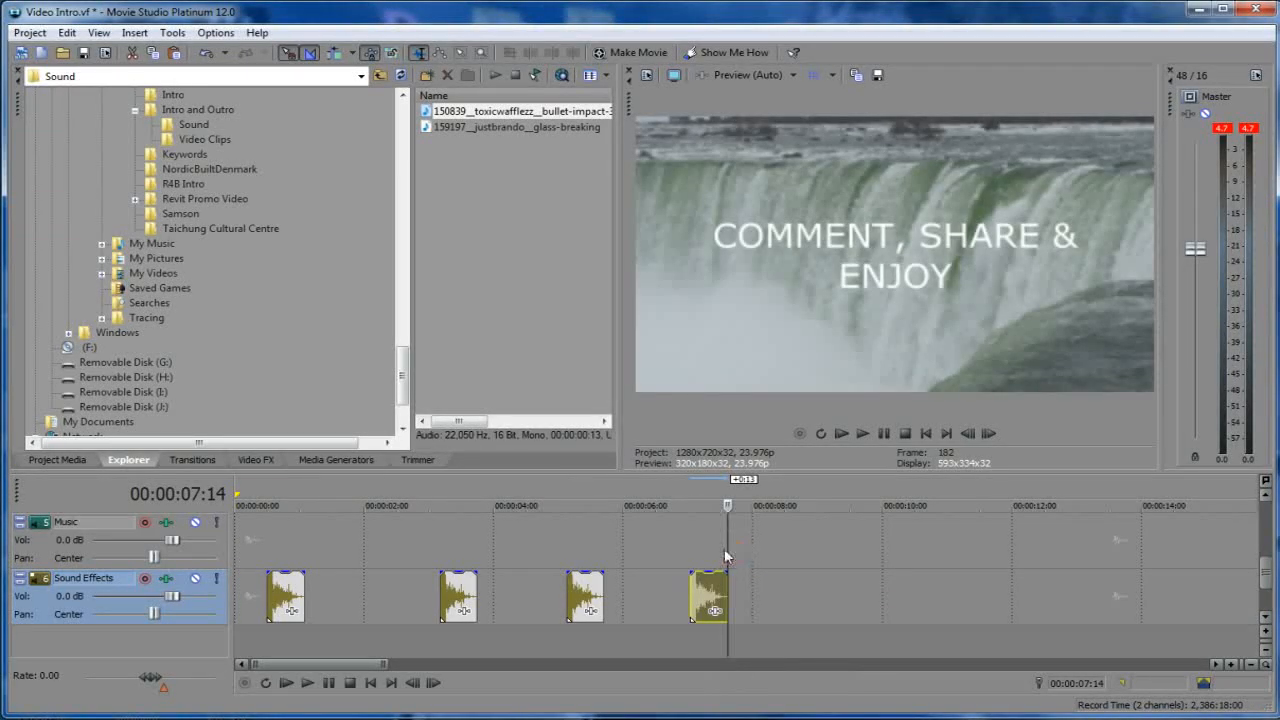
left_click(696, 556)
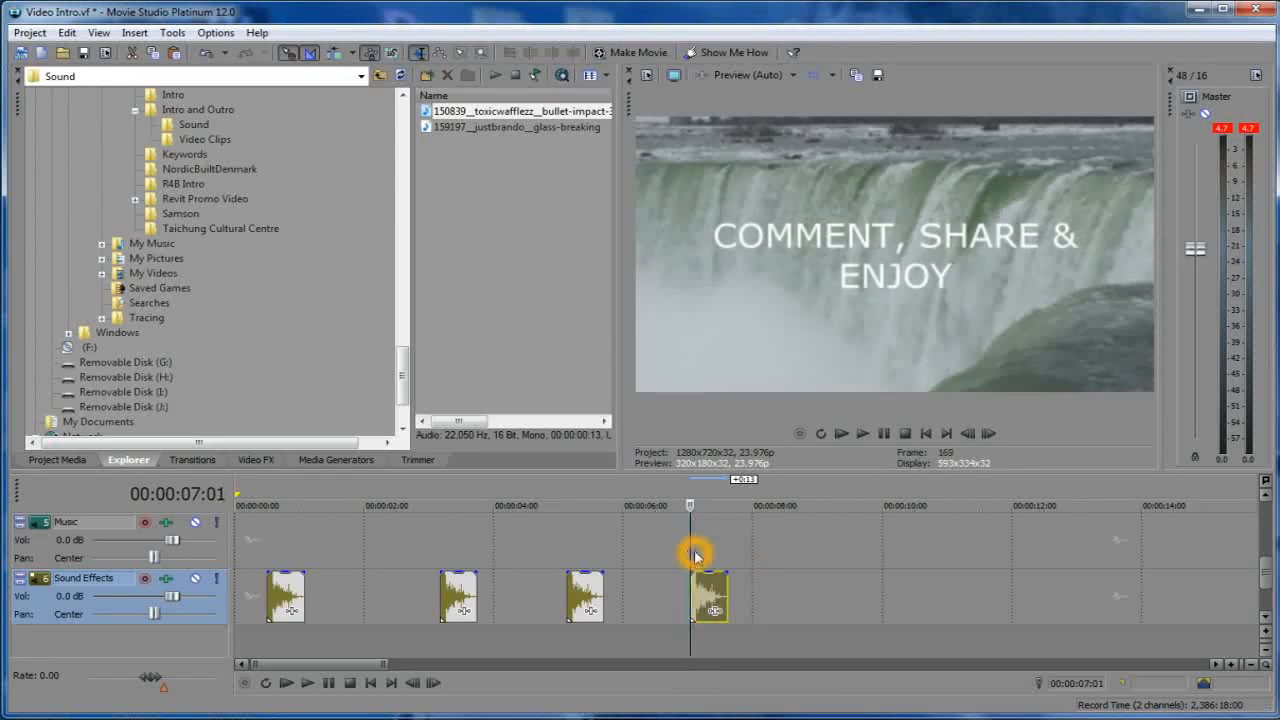
Paste the bullet-impact sound on the Sound Effects track at 00:00:08:23, where the final MY CHANNEL LIVE title starts.
left_click_drag(1263, 576, 1272, 520)
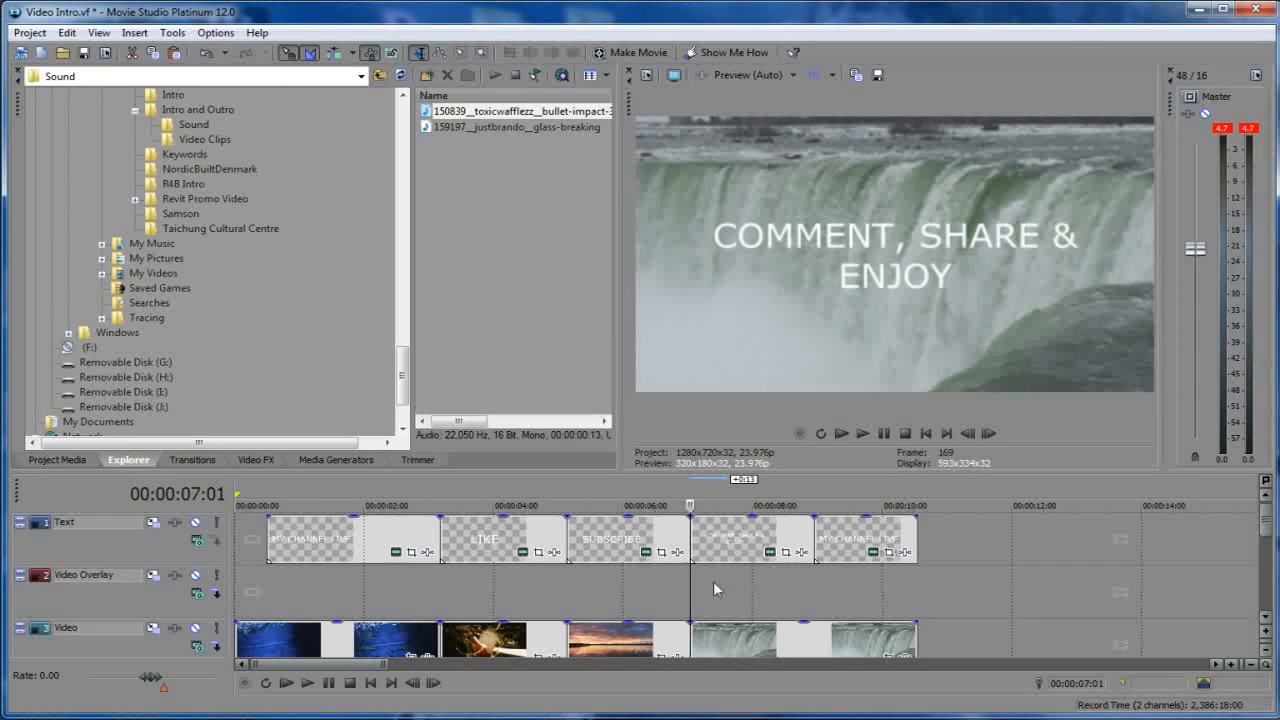
left_click_drag(688, 590, 812, 590)
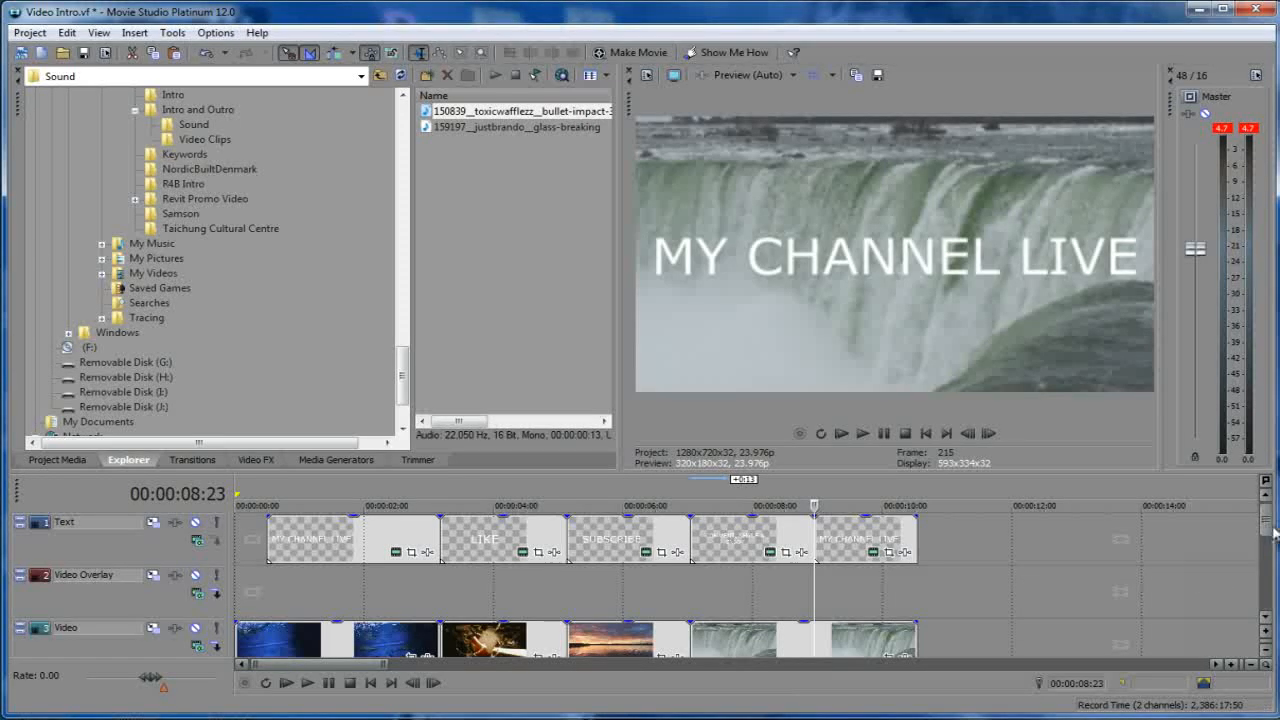
left_click_drag(1265, 525, 1268, 600)
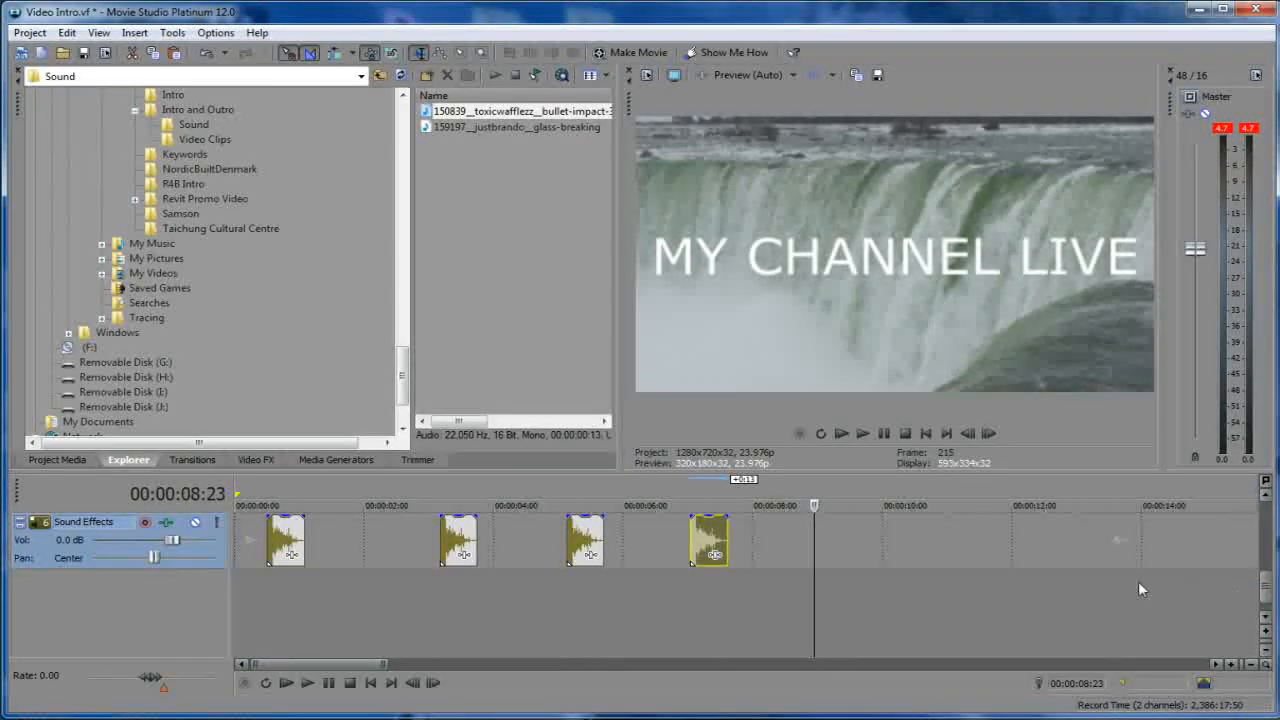
right_click(833, 548)
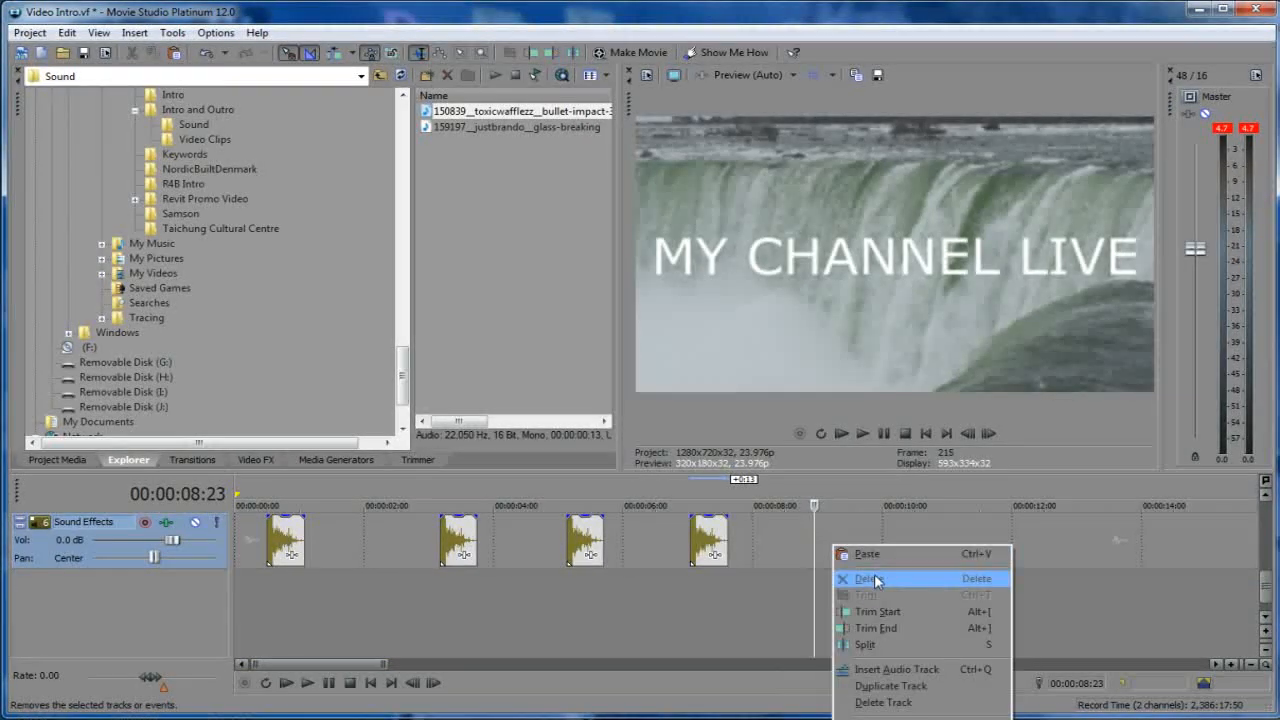
left_click(868, 554)
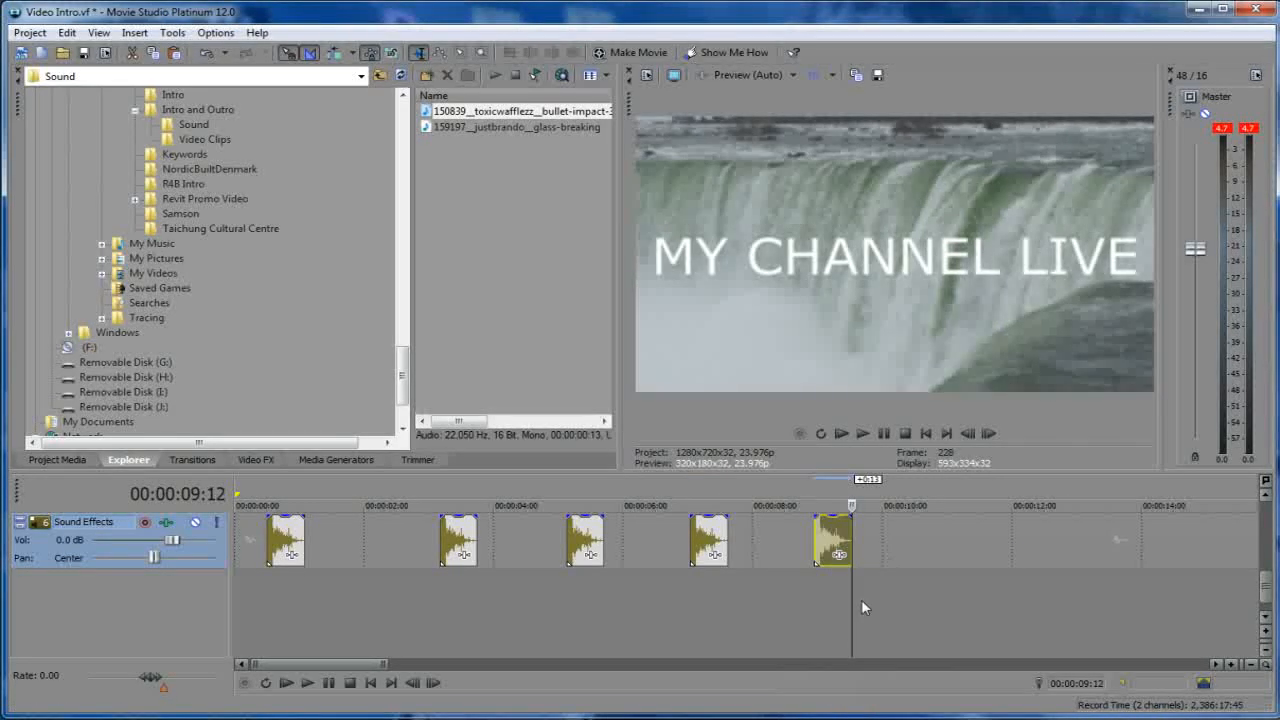
left_click_drag(848, 608, 818, 617)
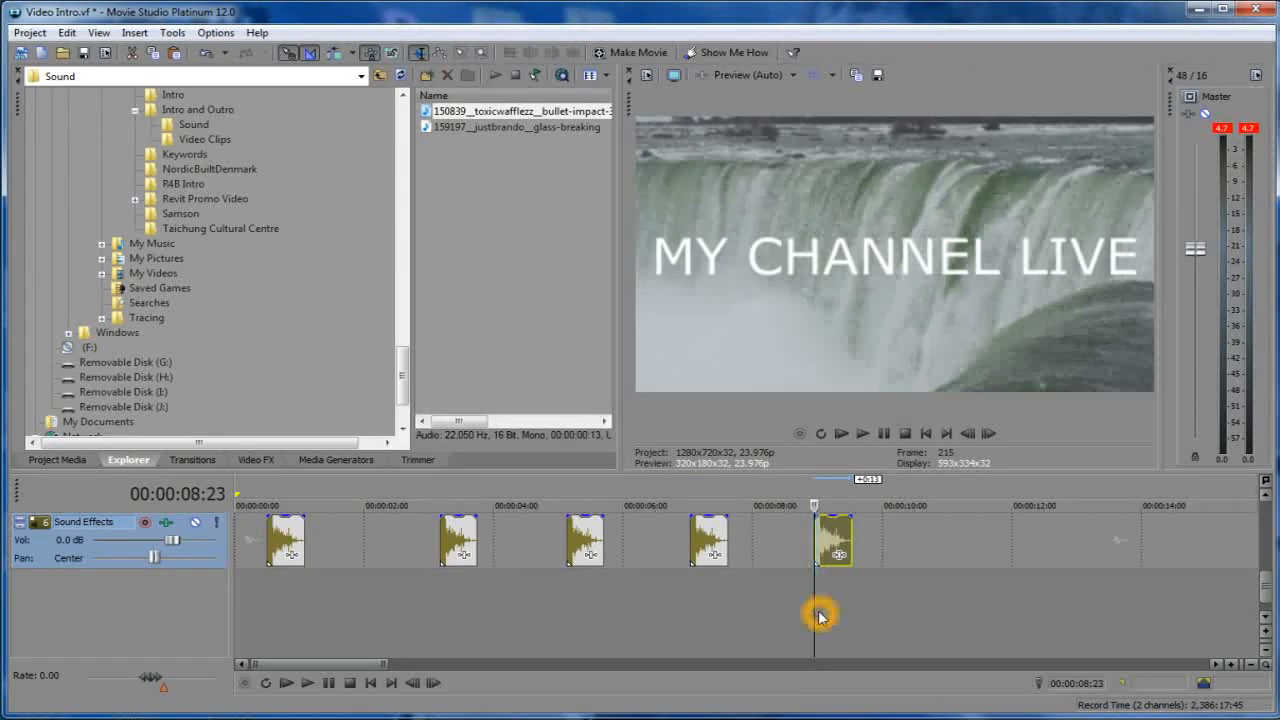
Add a short fade-out to the end of the waterfall clip on the Video track, starting at about 00:00:10:00.
left_click_drag(1265, 550, 1265, 515)
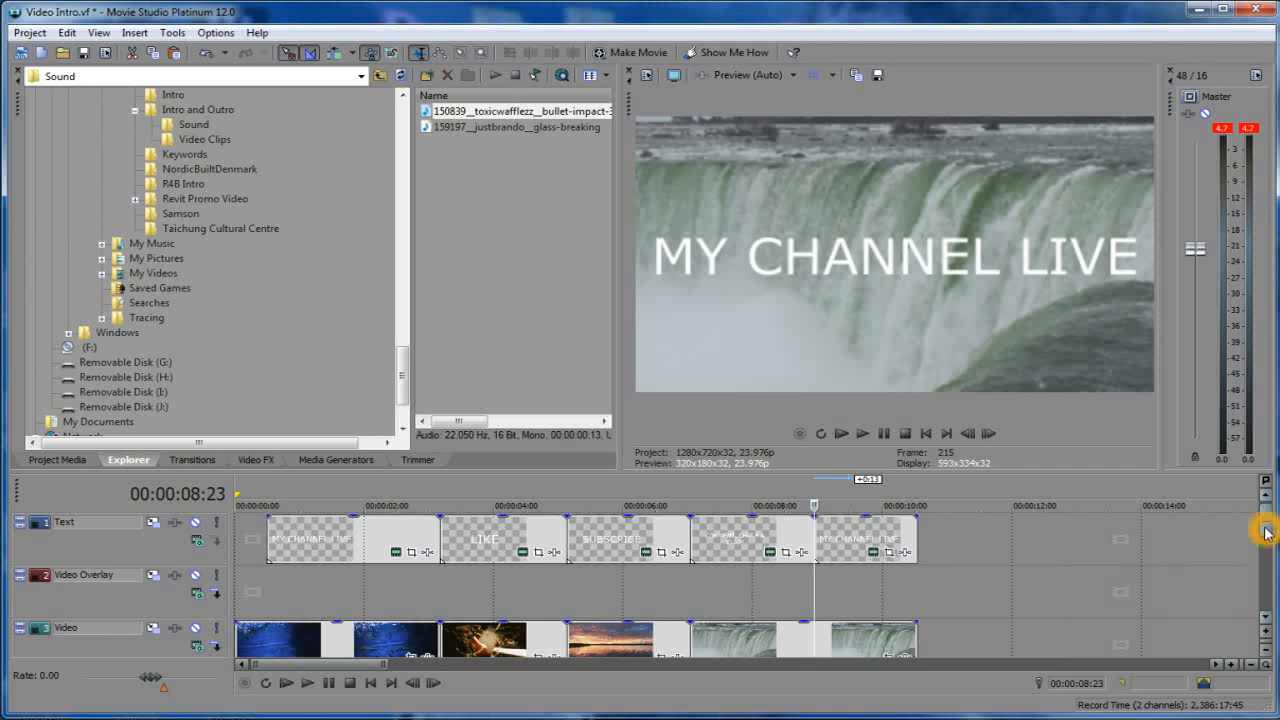
left_click_drag(1265, 542, 1265, 550)
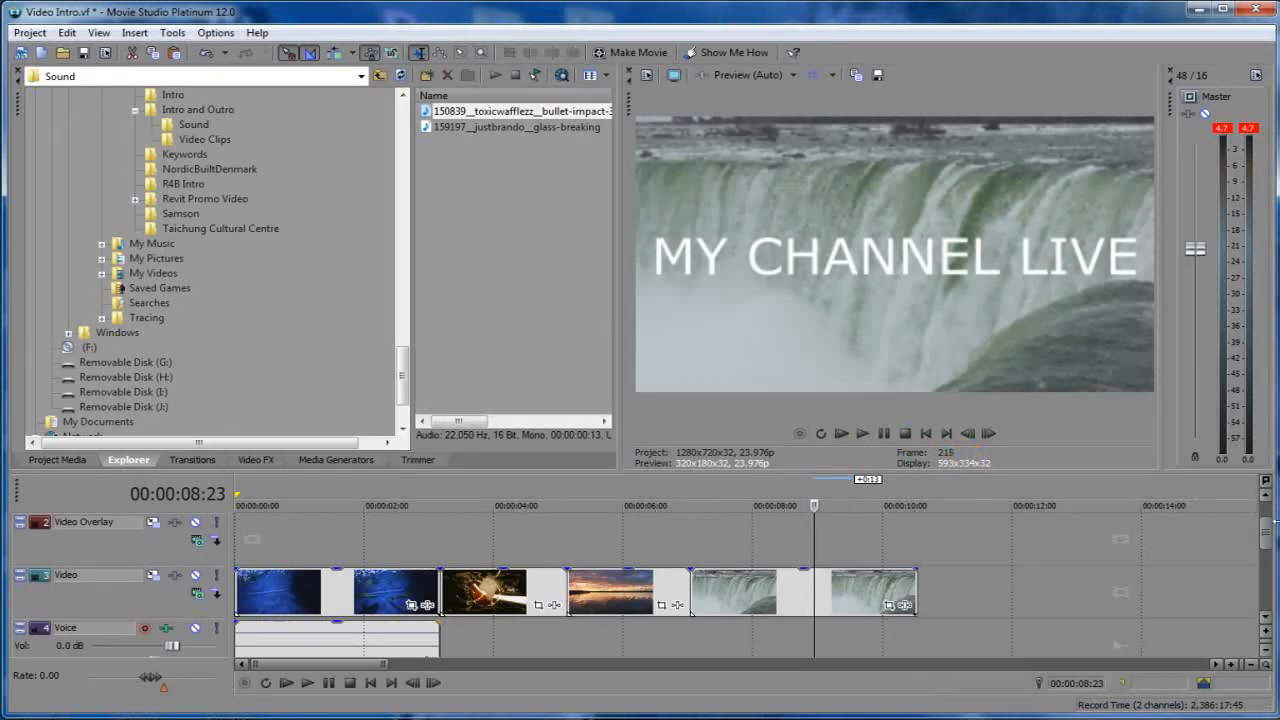
left_click(1268, 539)
left_click(1263, 536)
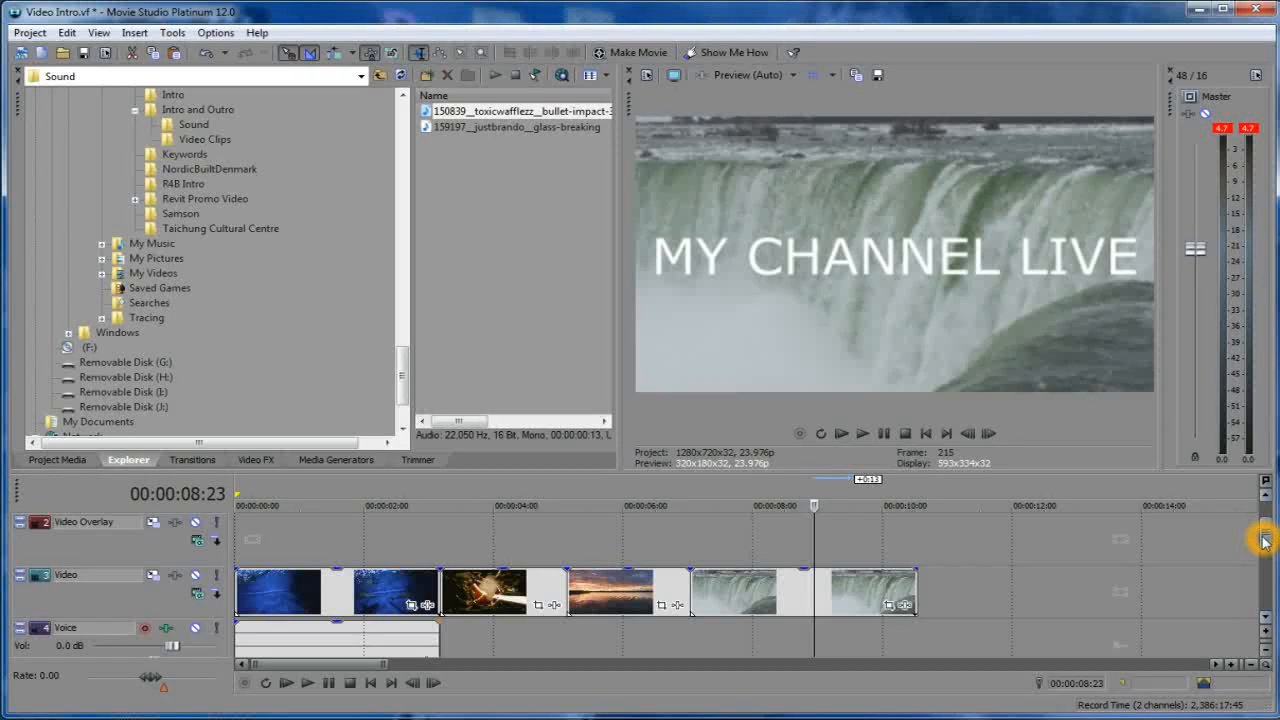
left_click(1264, 552)
left_click(1263, 545)
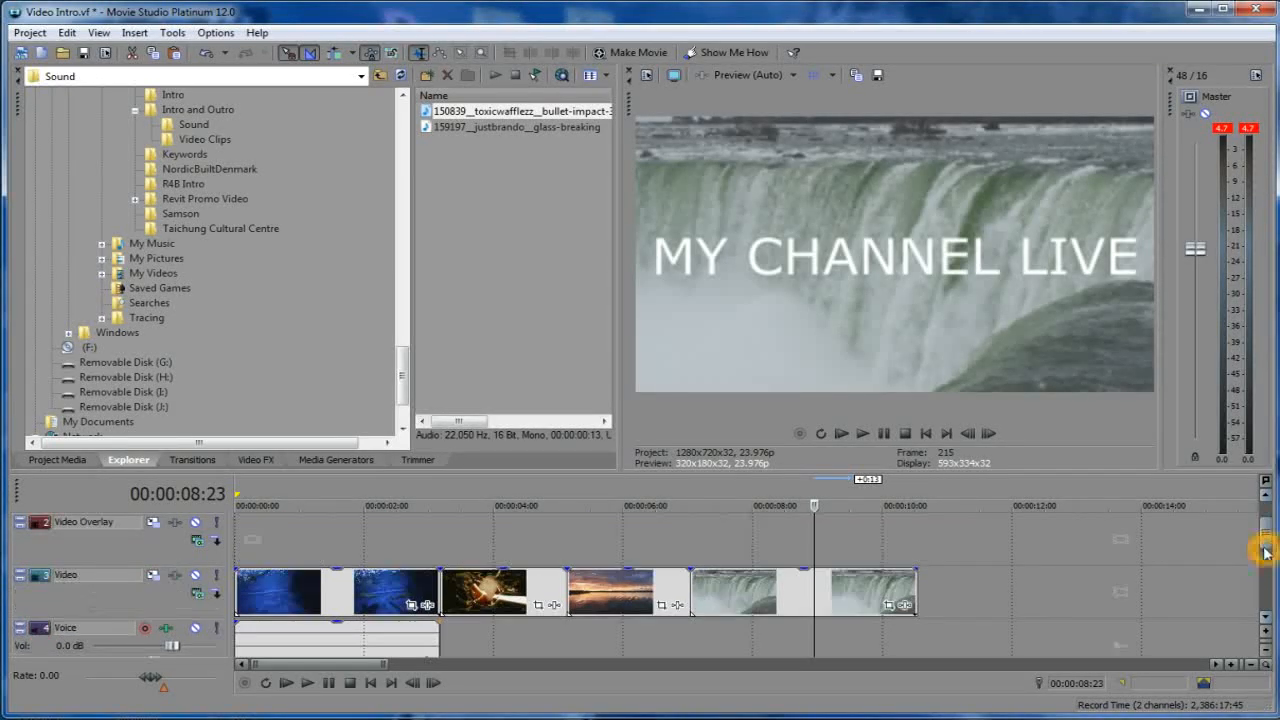
left_click(918, 585)
left_click(920, 571)
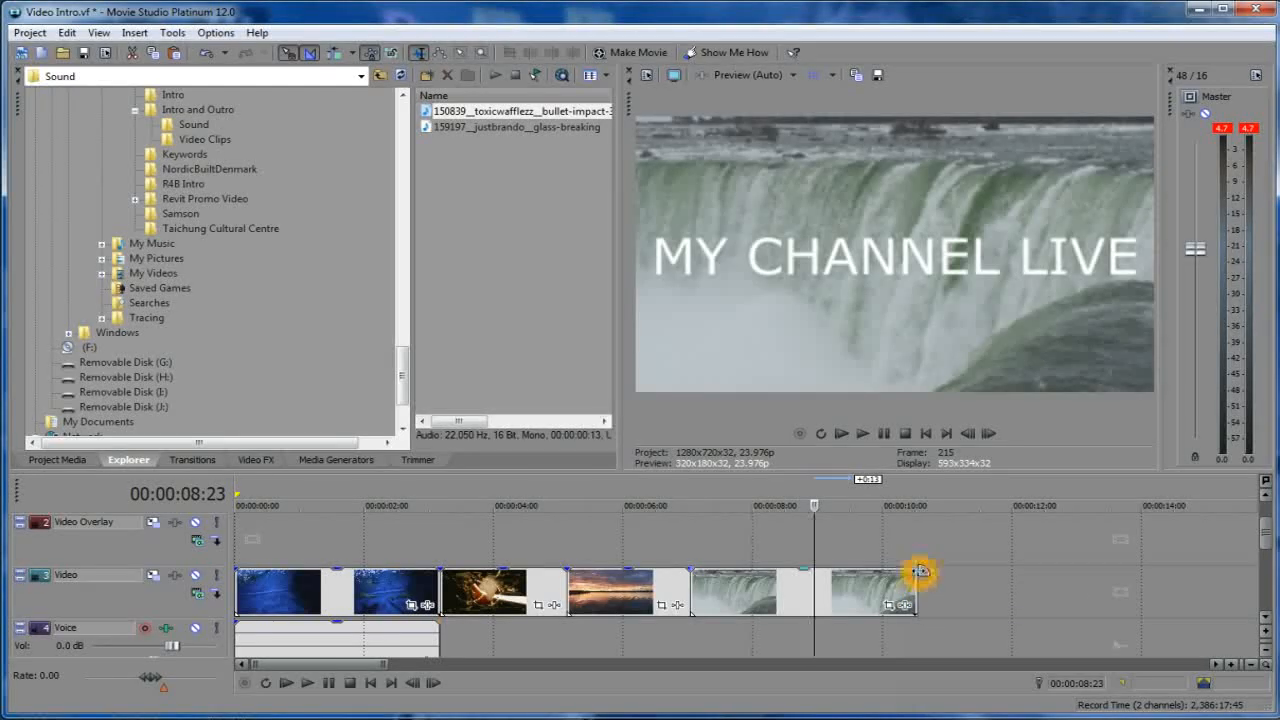
left_click_drag(916, 571, 879, 571)
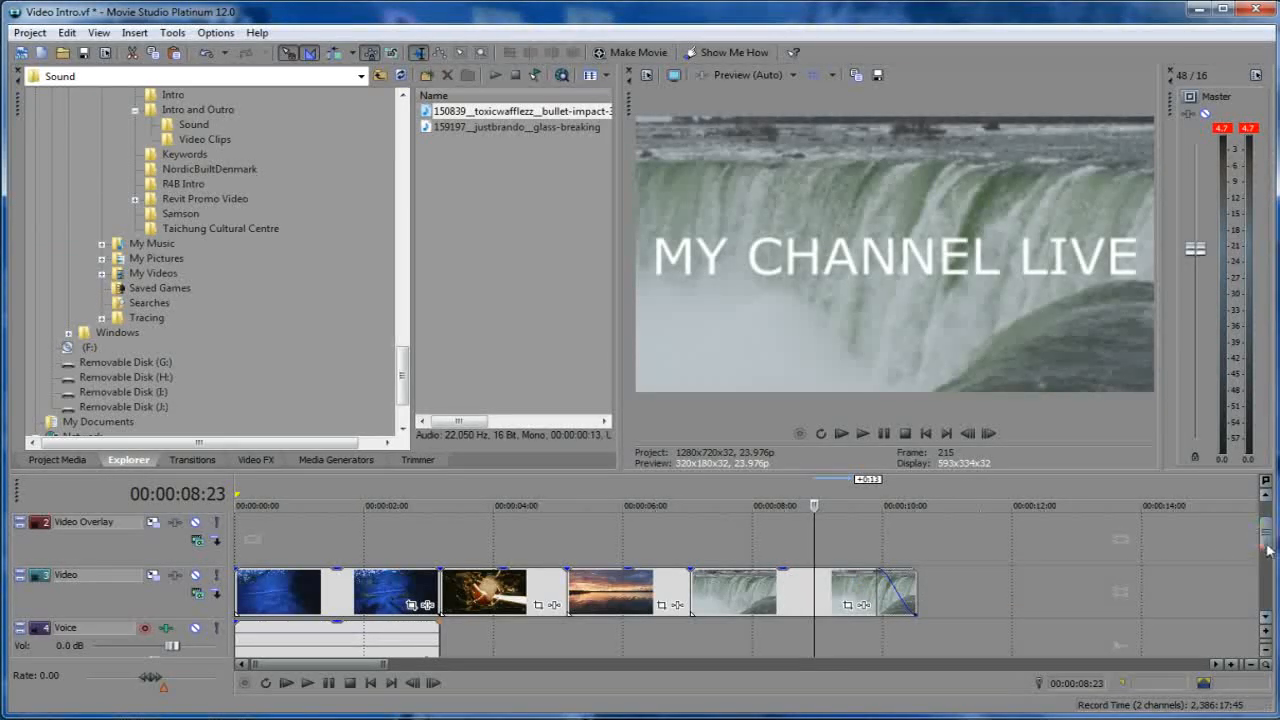
Delete the bullet-impact event at 00:00:08:23 from the Sound Effects track.
left_click_drag(1263, 543, 1261, 589)
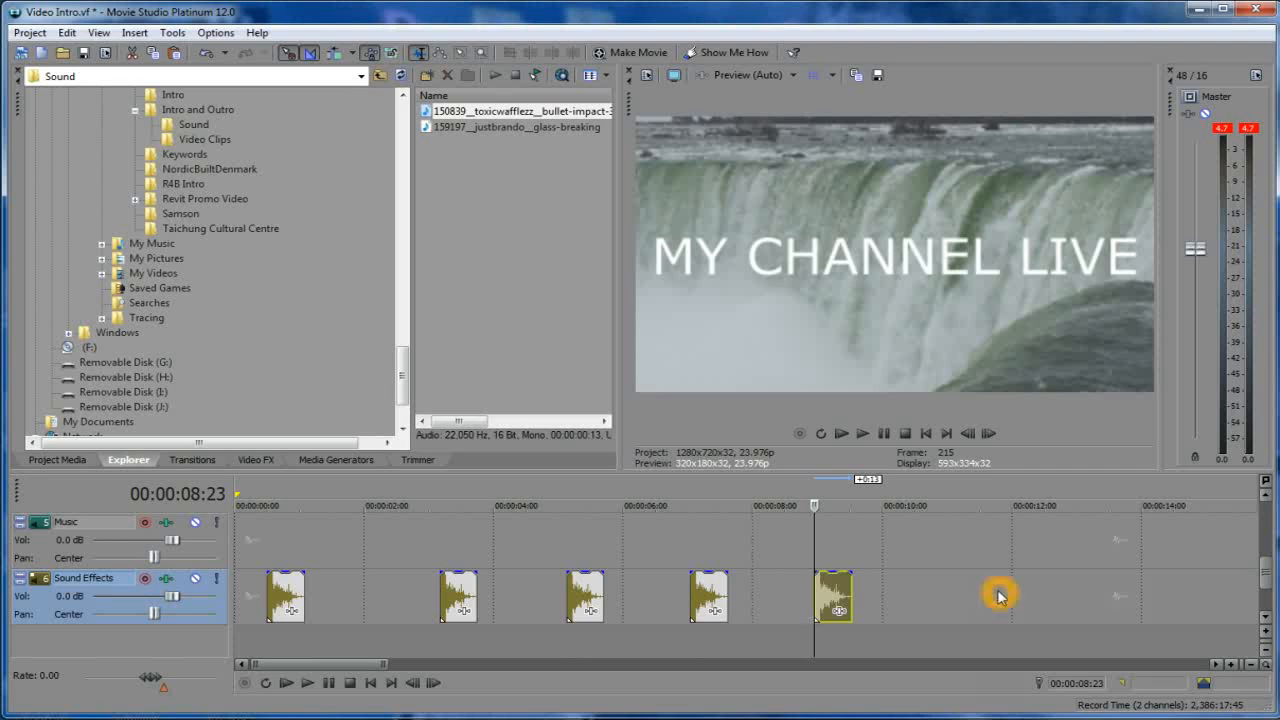
left_click(845, 592)
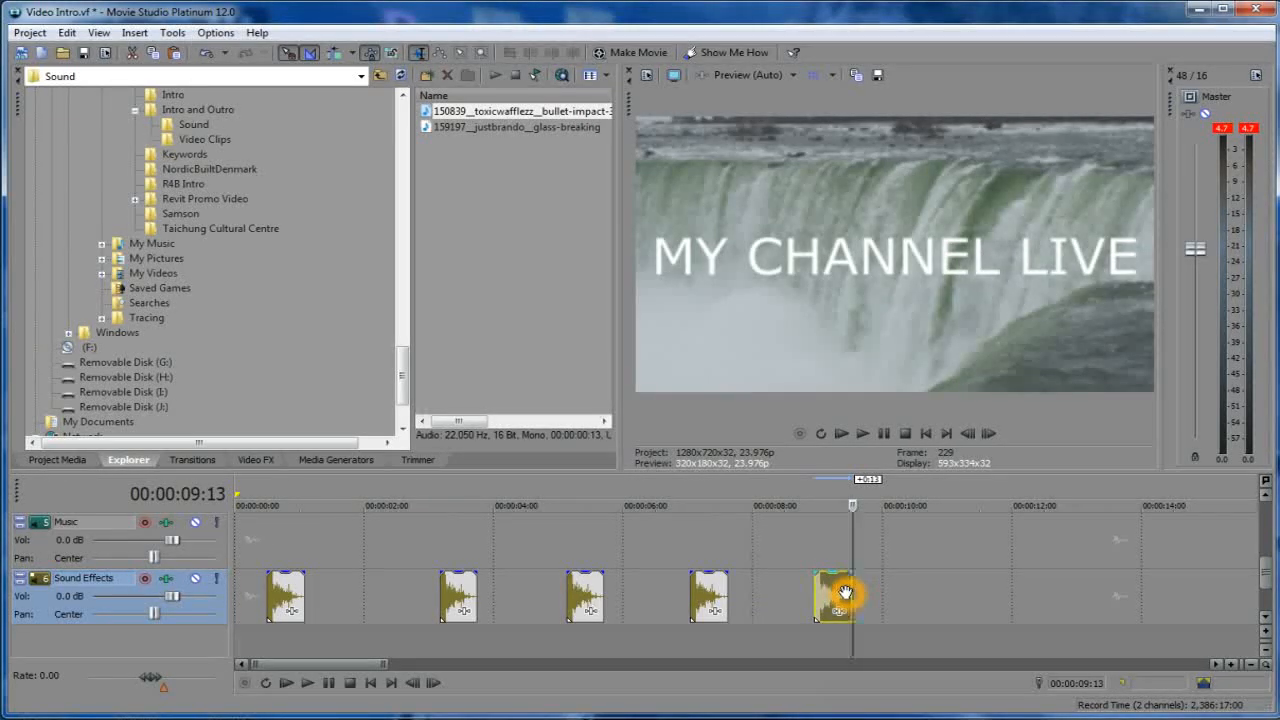
key("Delete")
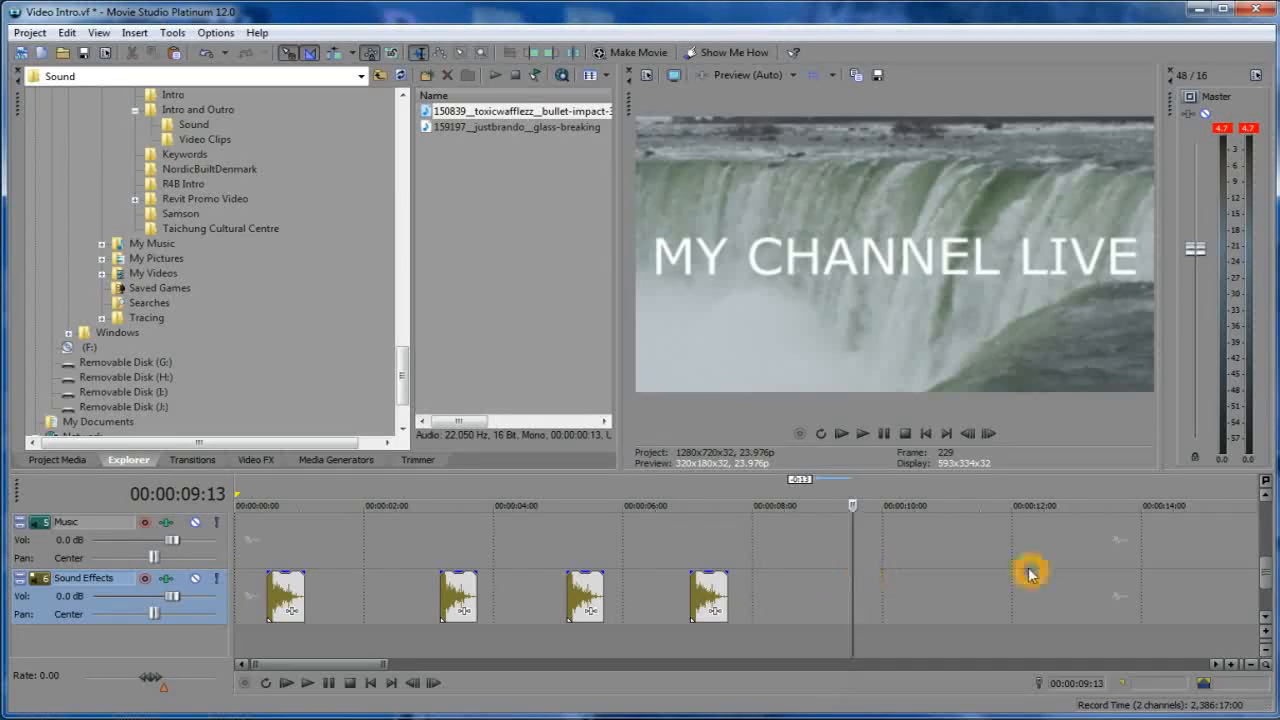
Place the glass-breaking sound on the Sound Effects track at 00:00:08:23, where the final MY CHANNEL LIVE title starts.
left_click(441, 129)
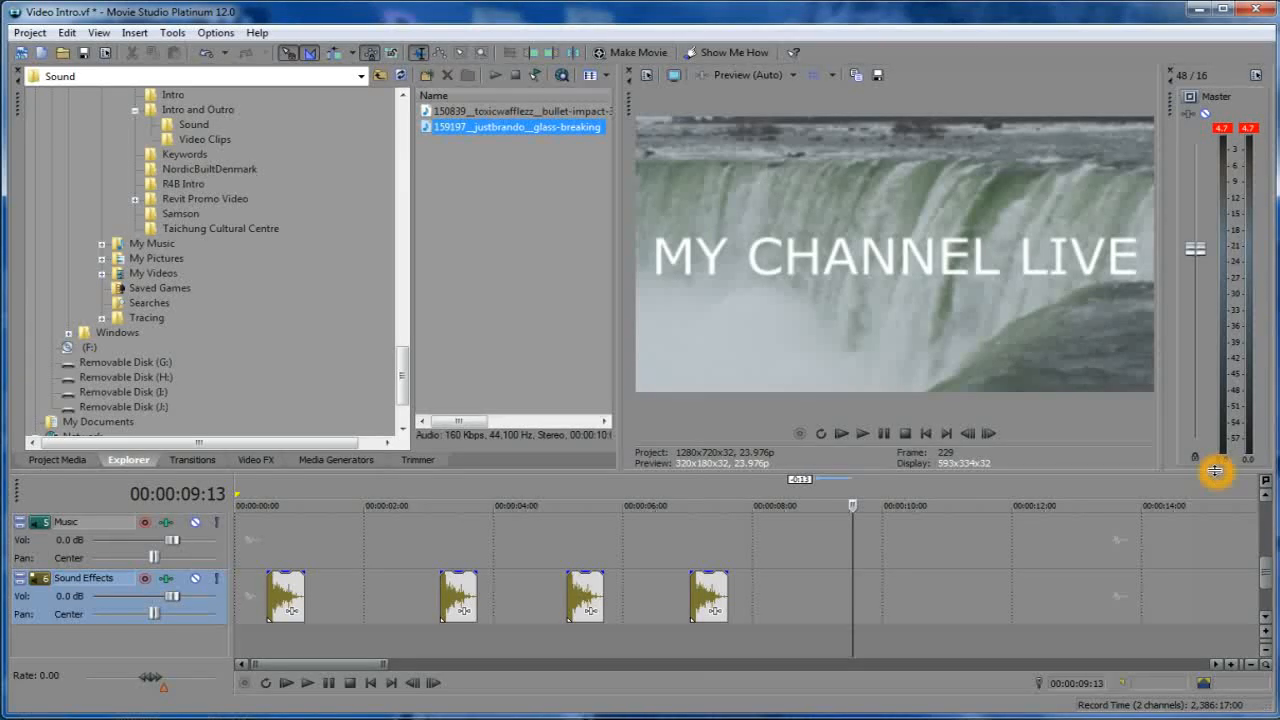
left_click_drag(1265, 582, 1265, 535)
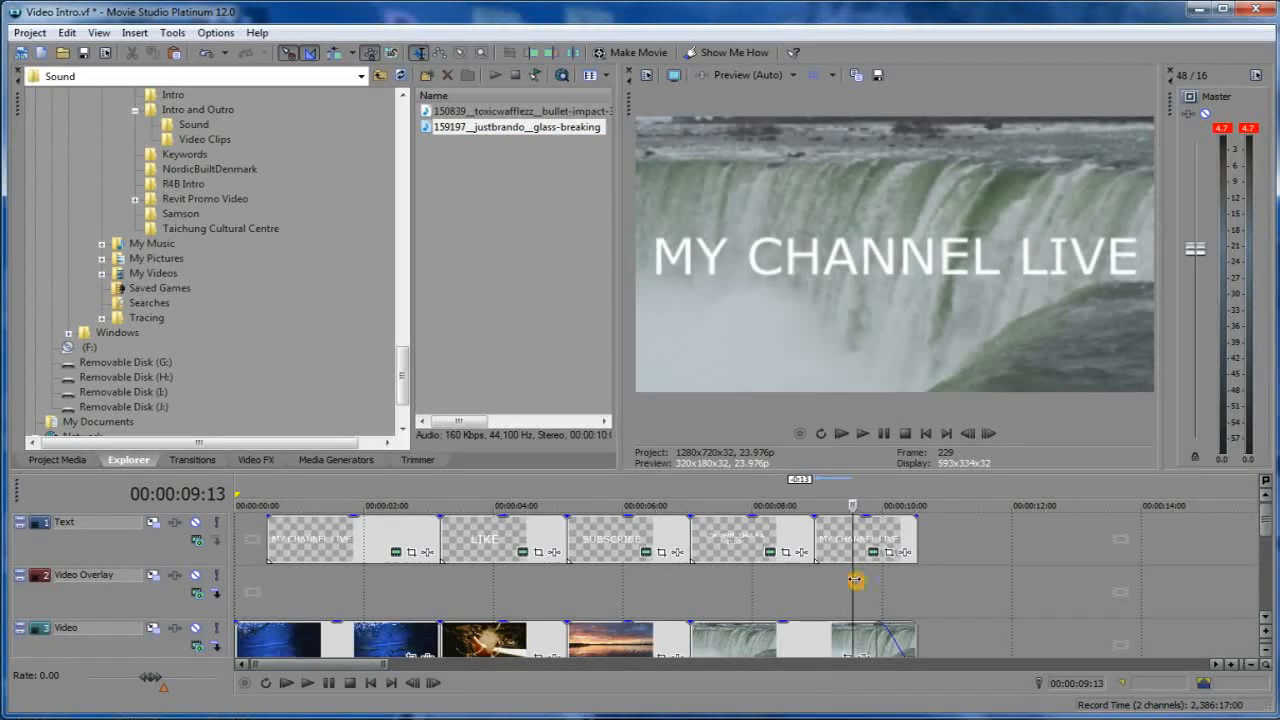
left_click_drag(855, 580, 815, 580)
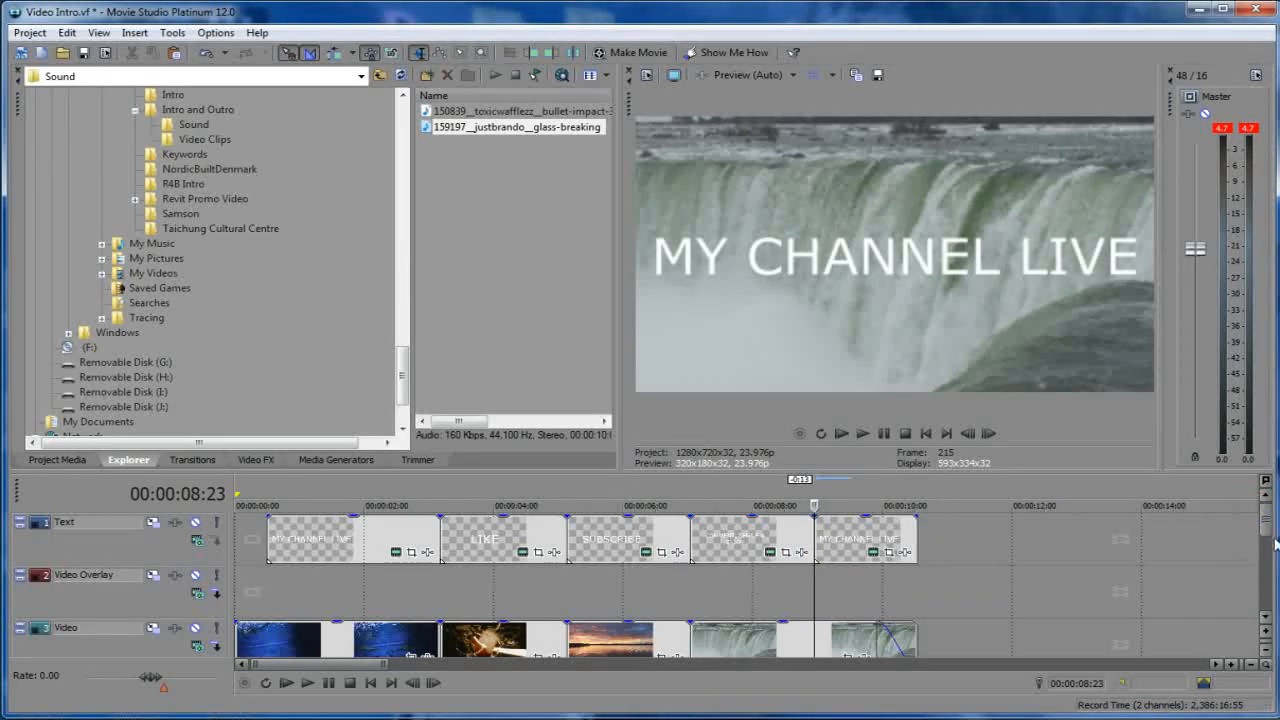
left_click_drag(1275, 543, 1270, 585)
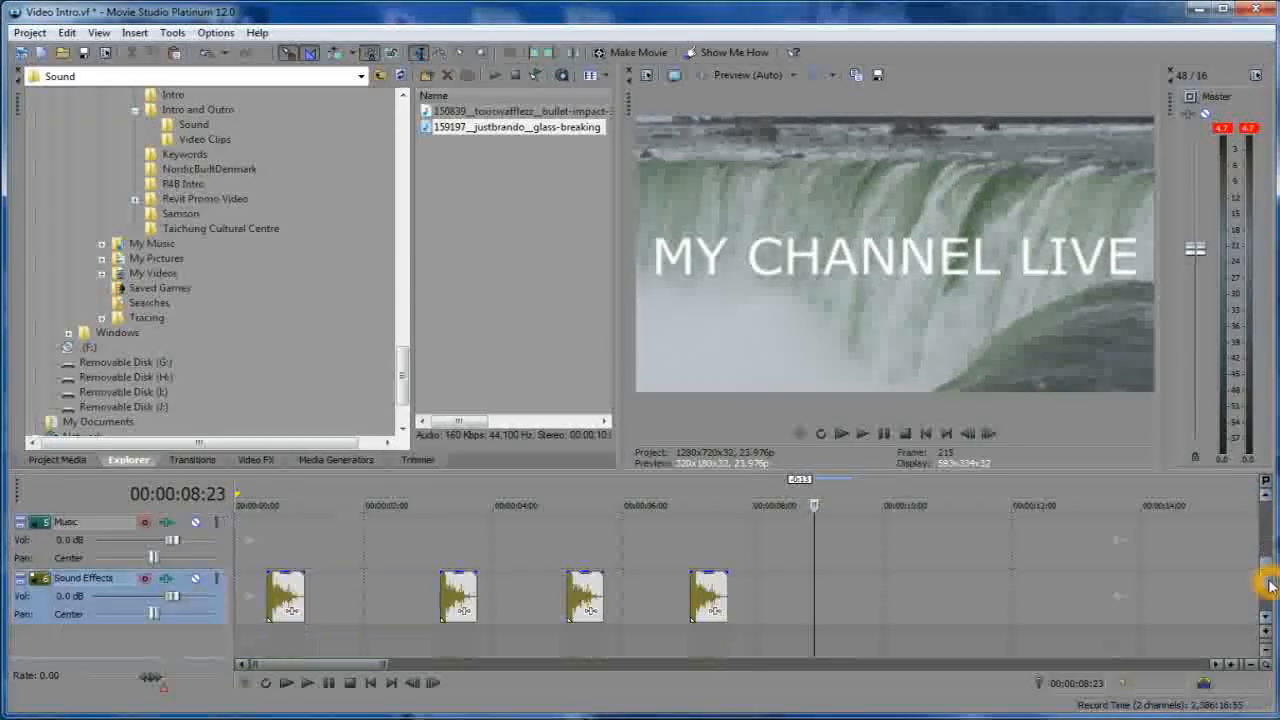
left_click(958, 523)
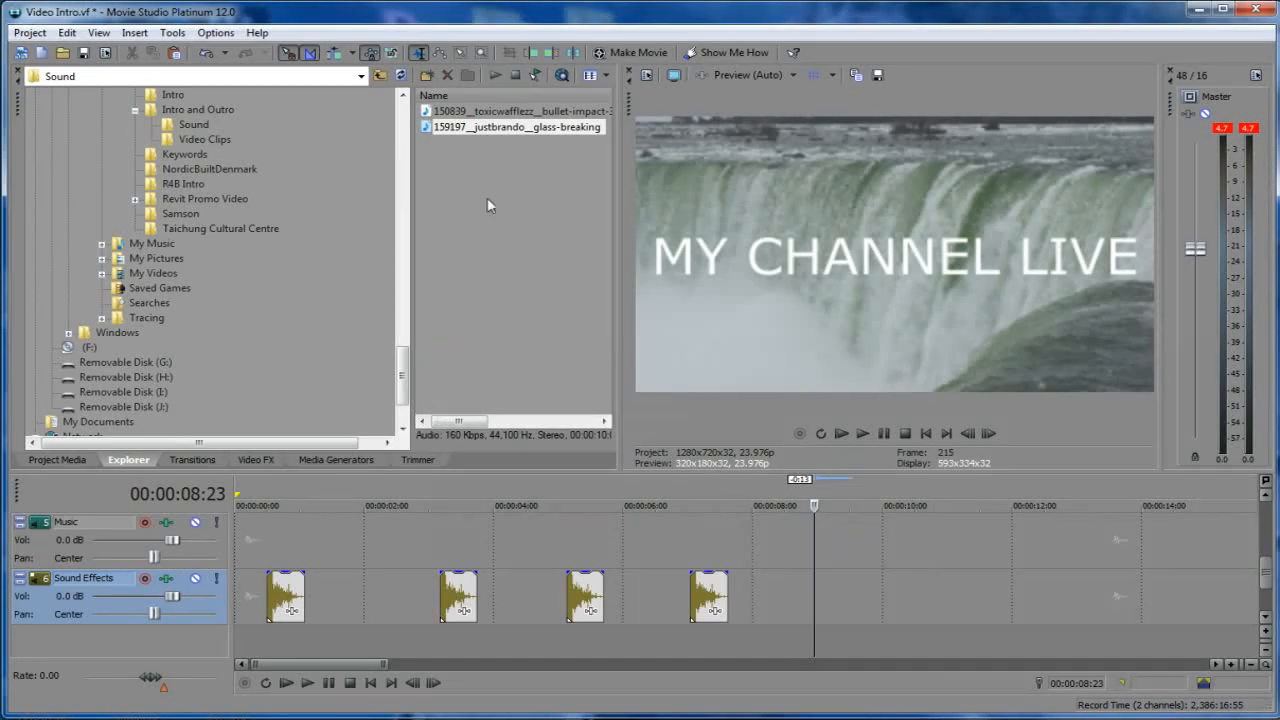
left_click(432, 130)
left_click_drag(432, 130, 820, 601)
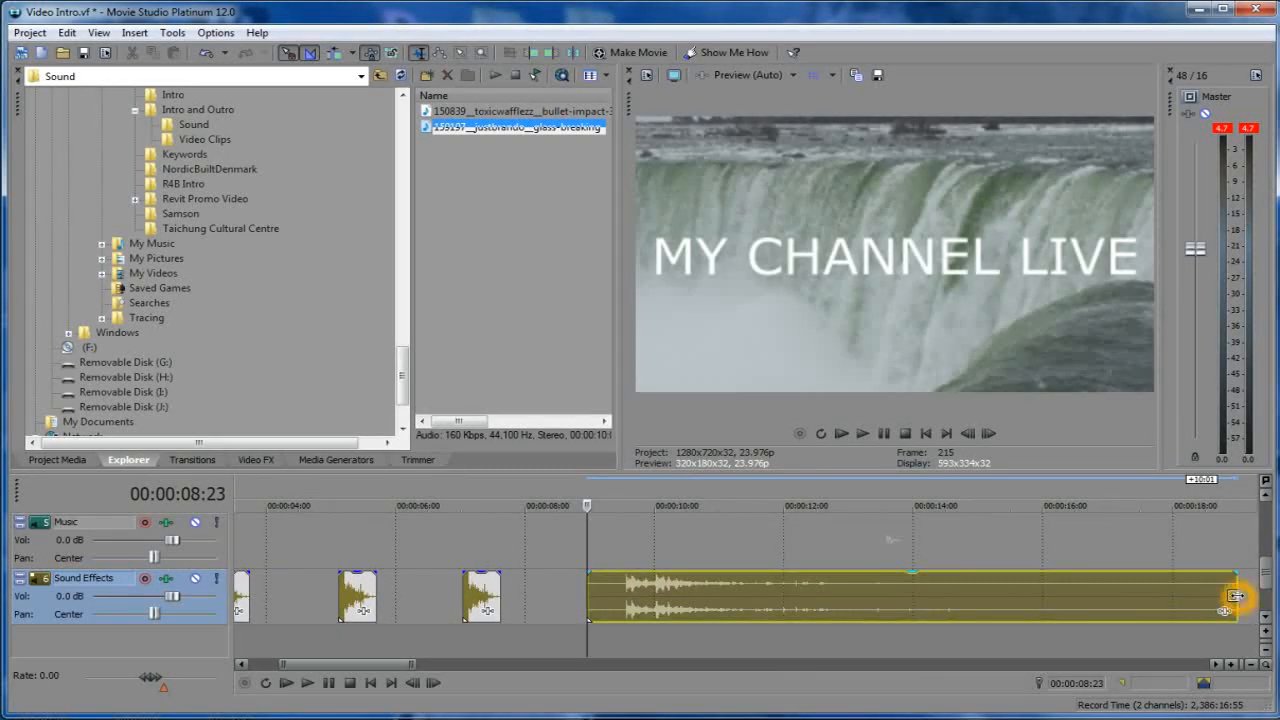
Trim the end of the glass-breaking event back to just past 00:00:12:00 to cut its quiet tail.
mouse_move(1234, 594)
left_mouse_down()
mouse_move(1046, 594)
mouse_move(1228, 606)
left_mouse_up()
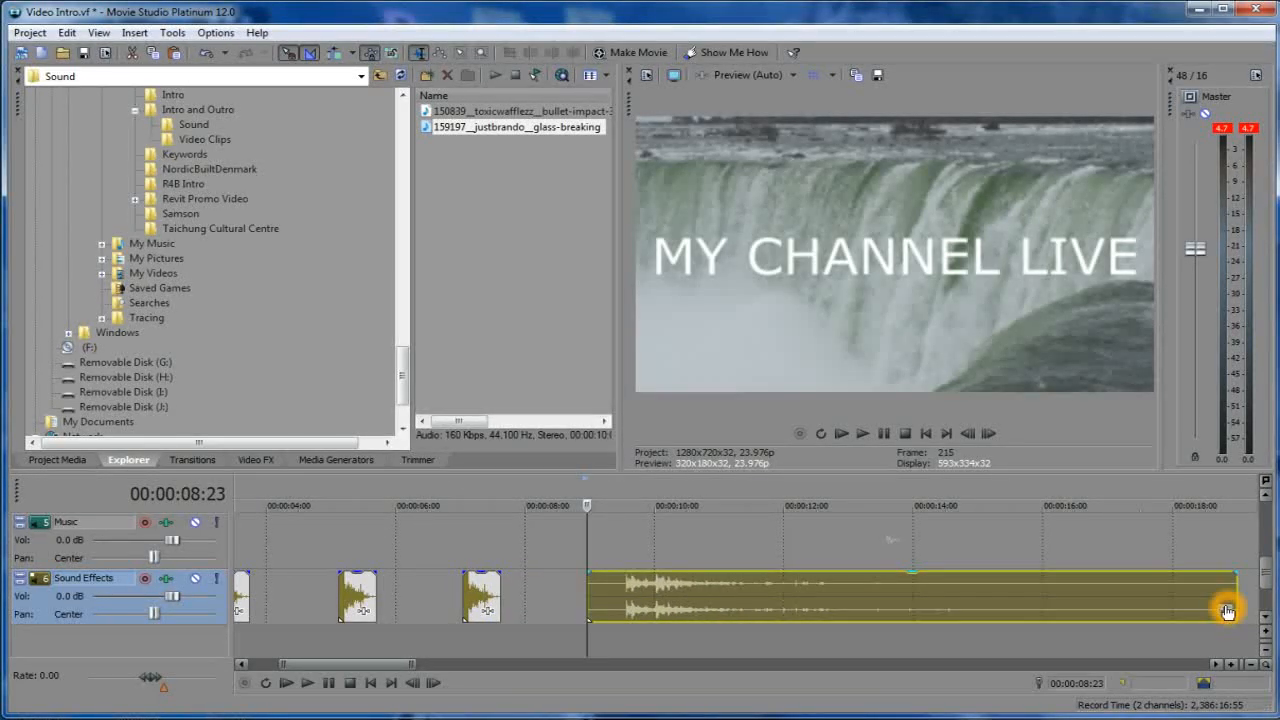
left_click(1086, 606)
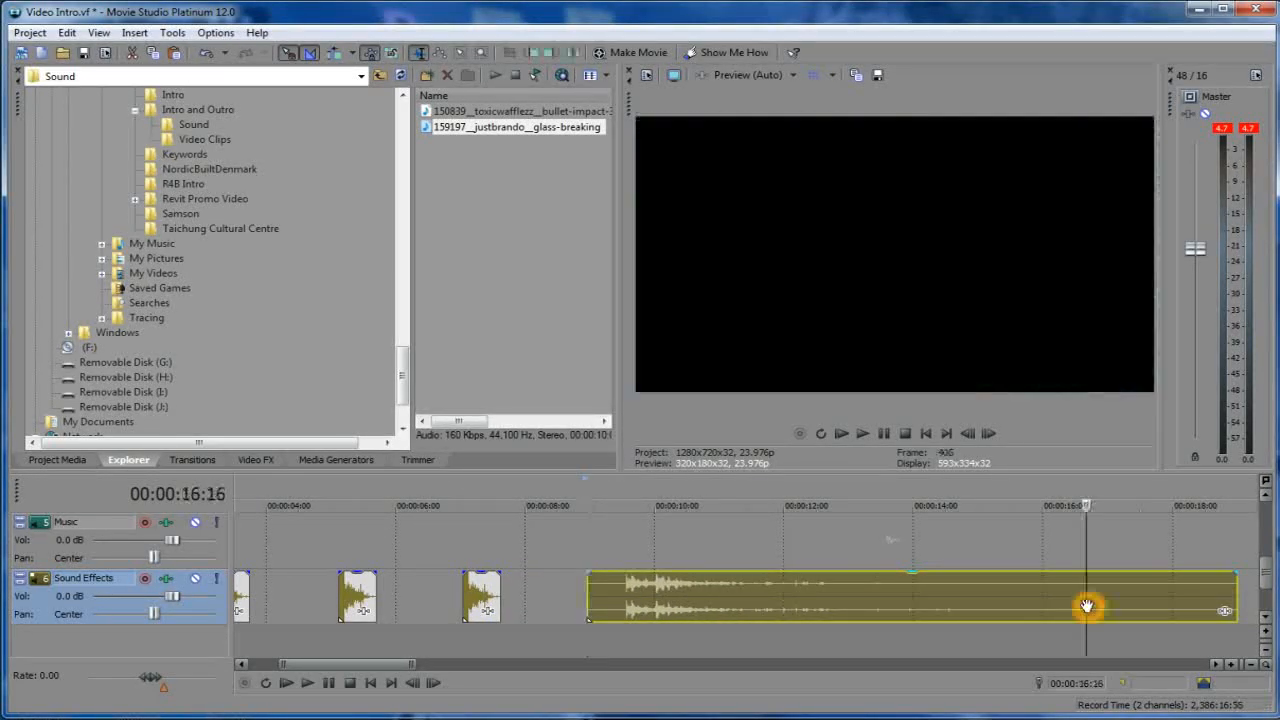
left_click(621, 565)
left_click(588, 565)
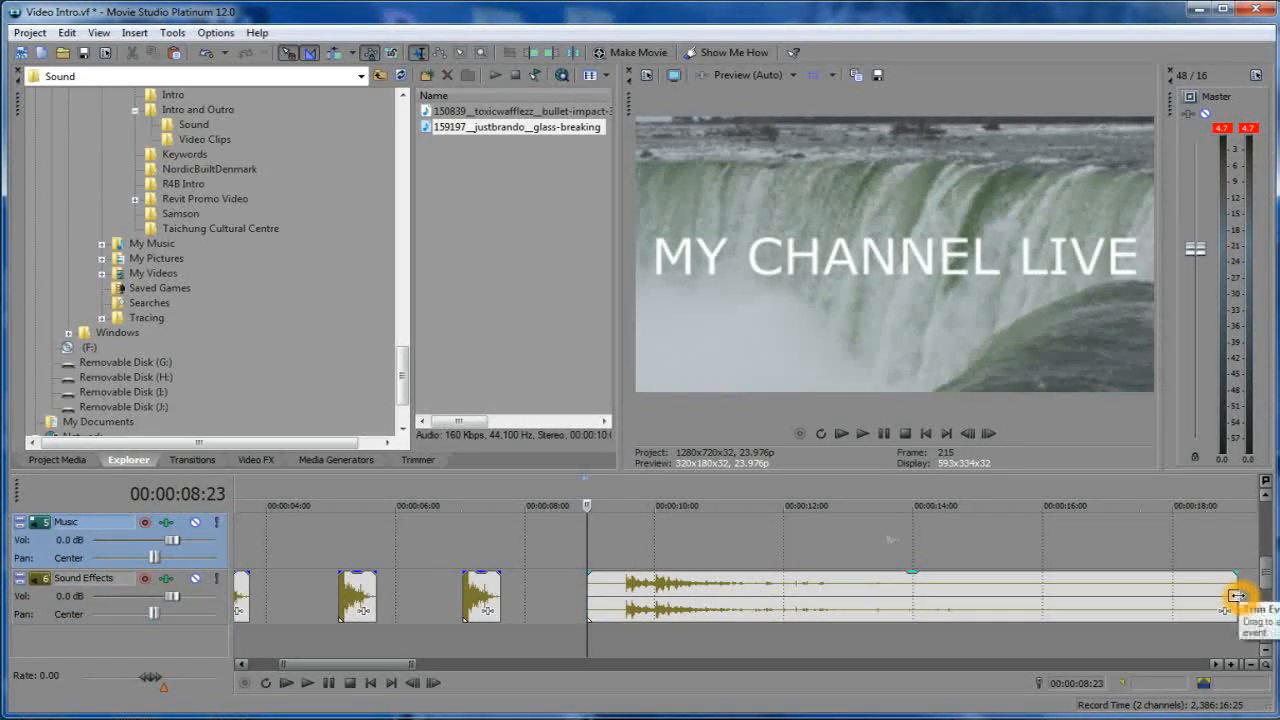
left_click_drag(1236, 596, 795, 600)
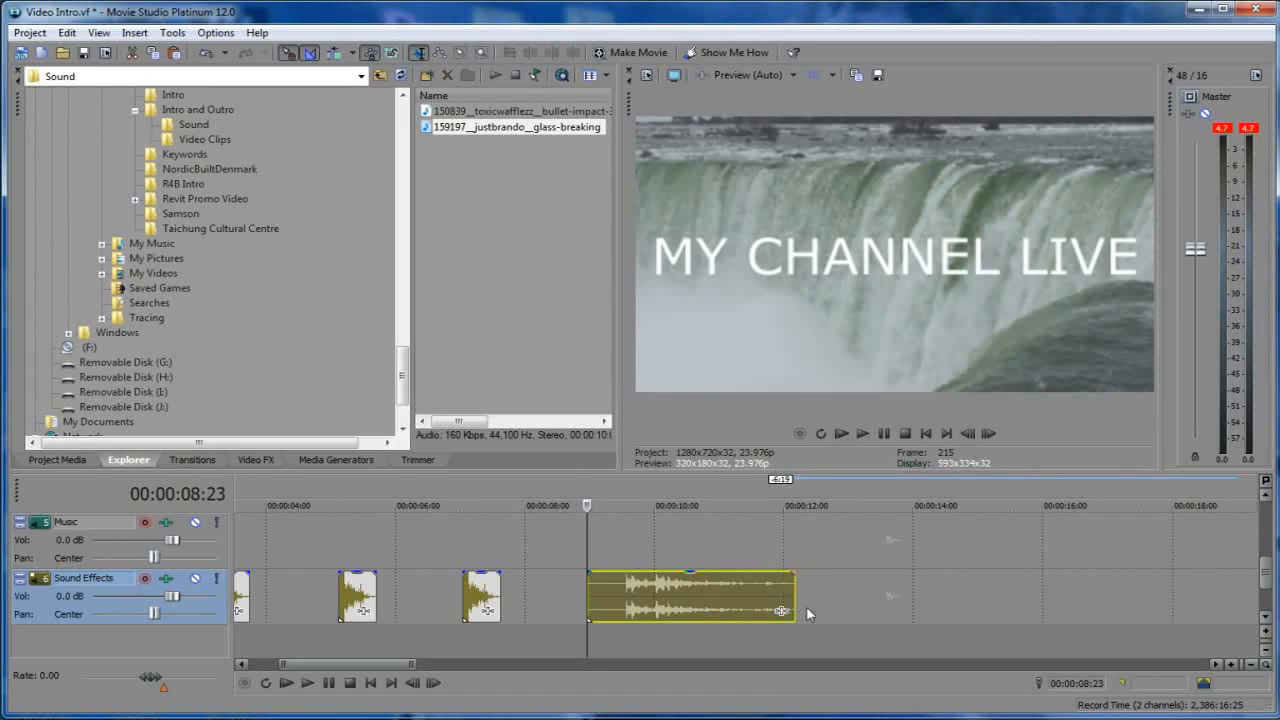
Trim the silent lead-in off the glass-breaking event and move the event back to start at 00:00:08:23.
left_click(588, 598)
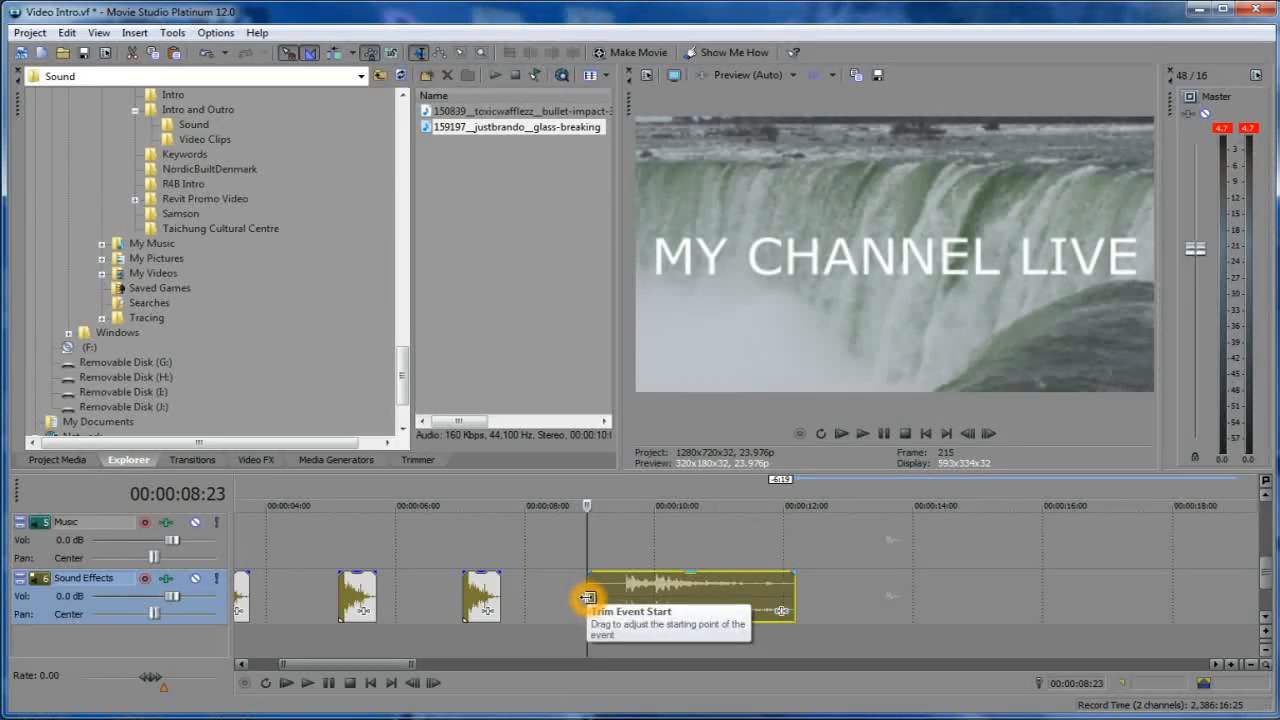
left_click_drag(588, 598, 616, 598)
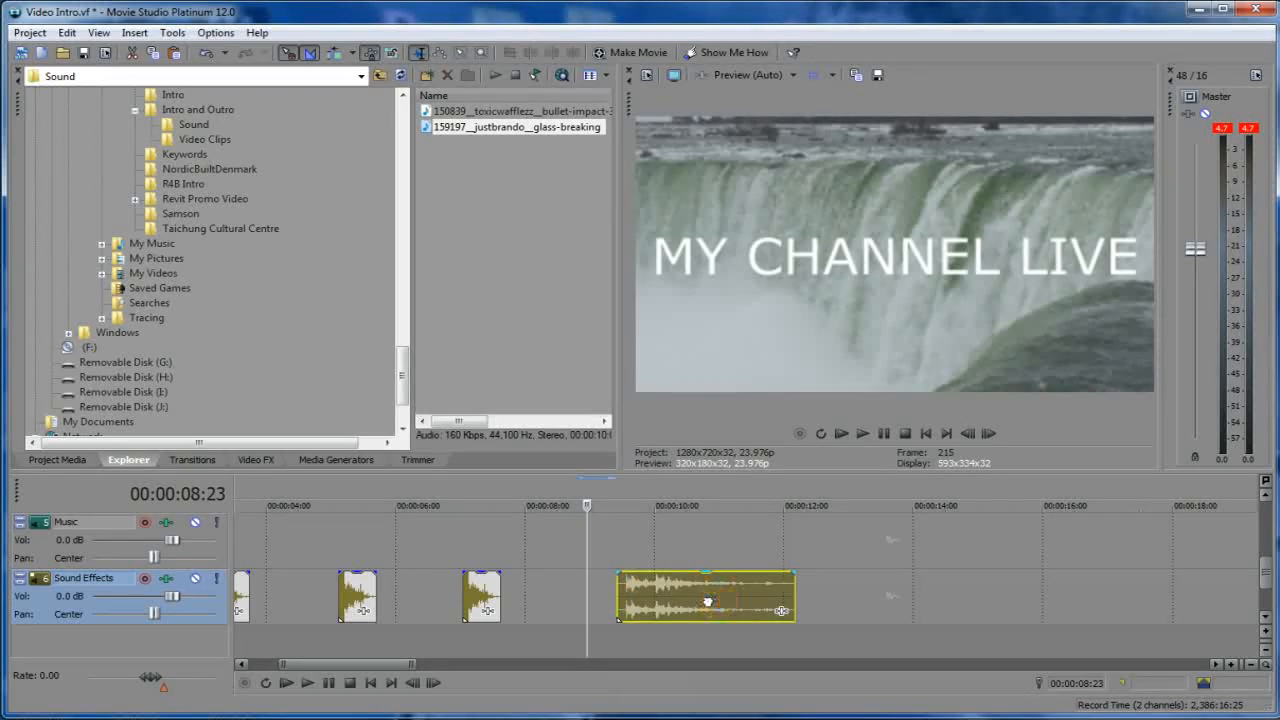
left_click_drag(712, 600, 682, 600)
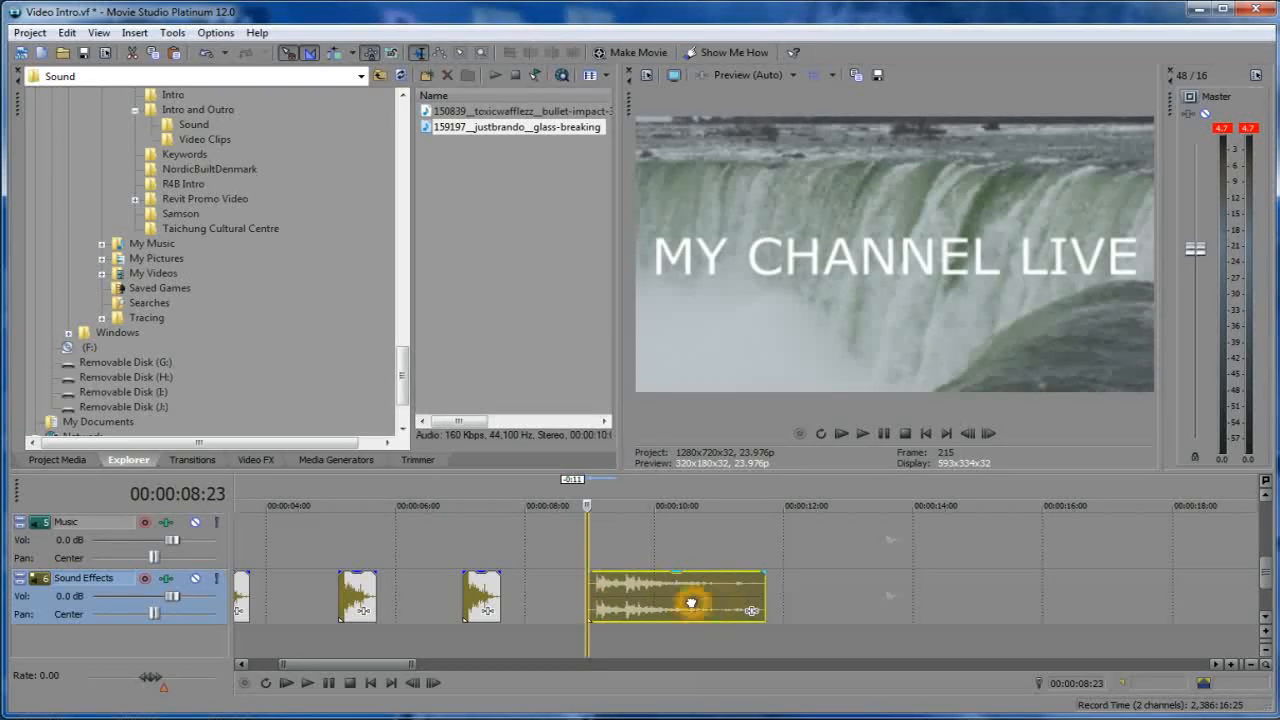
Shorten the end of the glass-breaking event to match the end of the final title and the waterfall clip.
scroll(1267, 566, "up", 2)
mouse_move(1267, 566)
left_mouse_down()
mouse_move(1267, 533)
mouse_move(1276, 588)
left_mouse_up()
left_click(1276, 586)
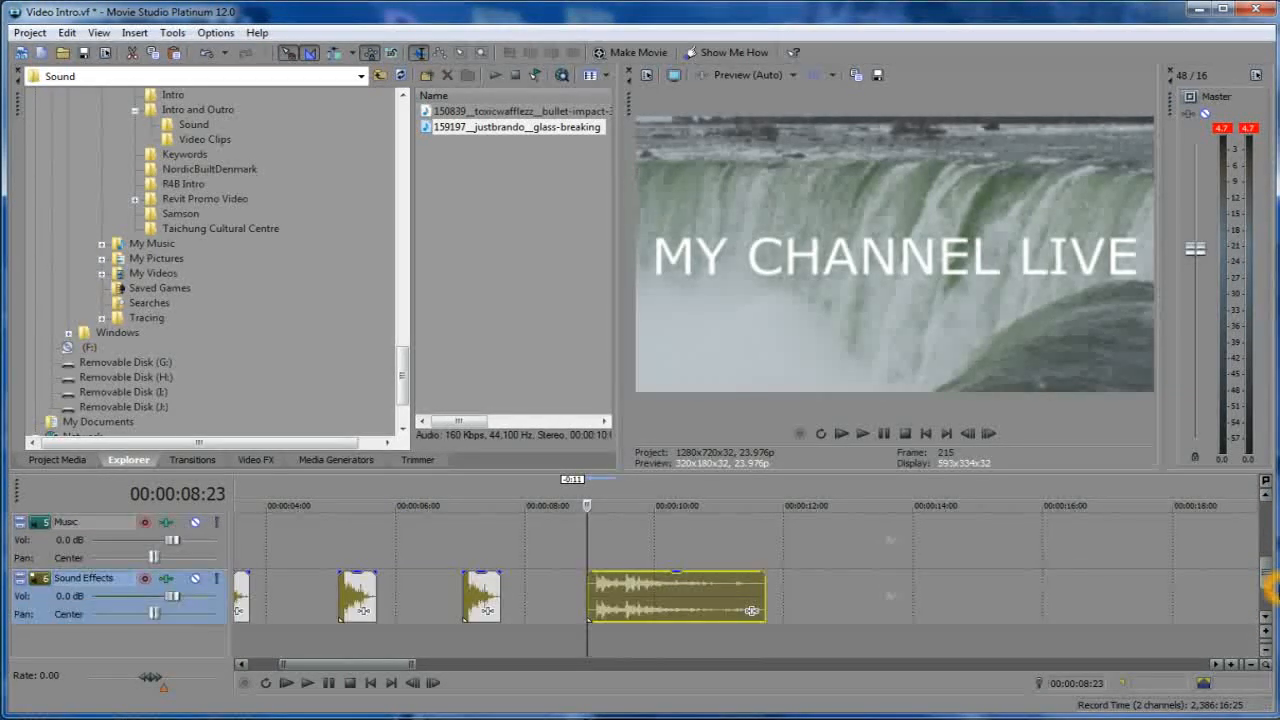
left_click_drag(764, 596, 687, 599)
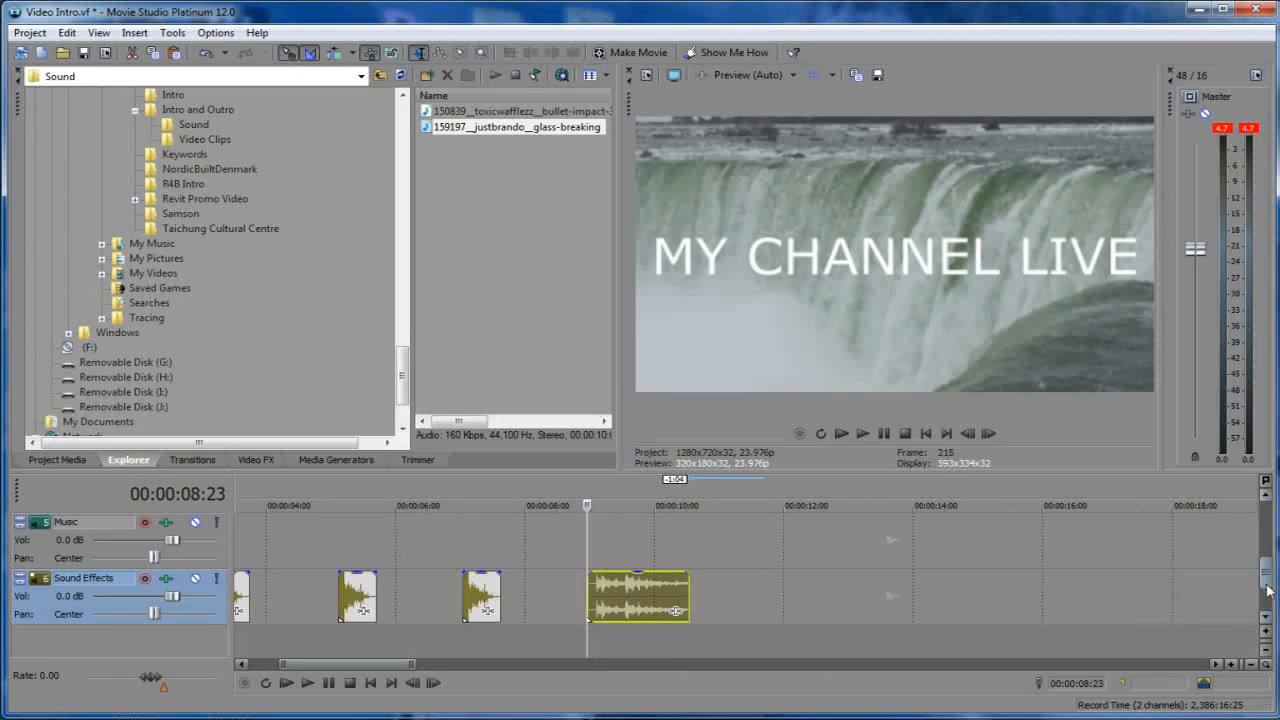
scroll(1265, 562, "up", 3)
scroll(1265, 562, "up", 3)
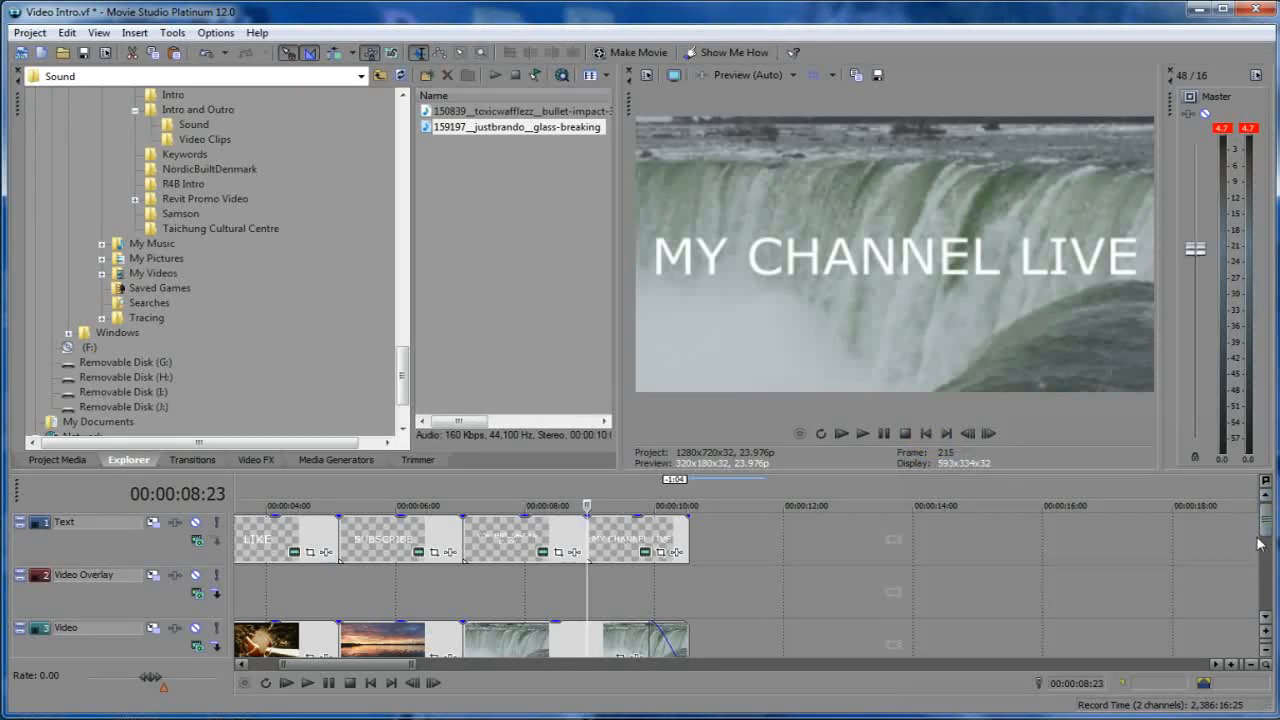
Play the whole intro from the start to check the clips, titles, sound effects and closing fade-out.
left_click(1262, 542)
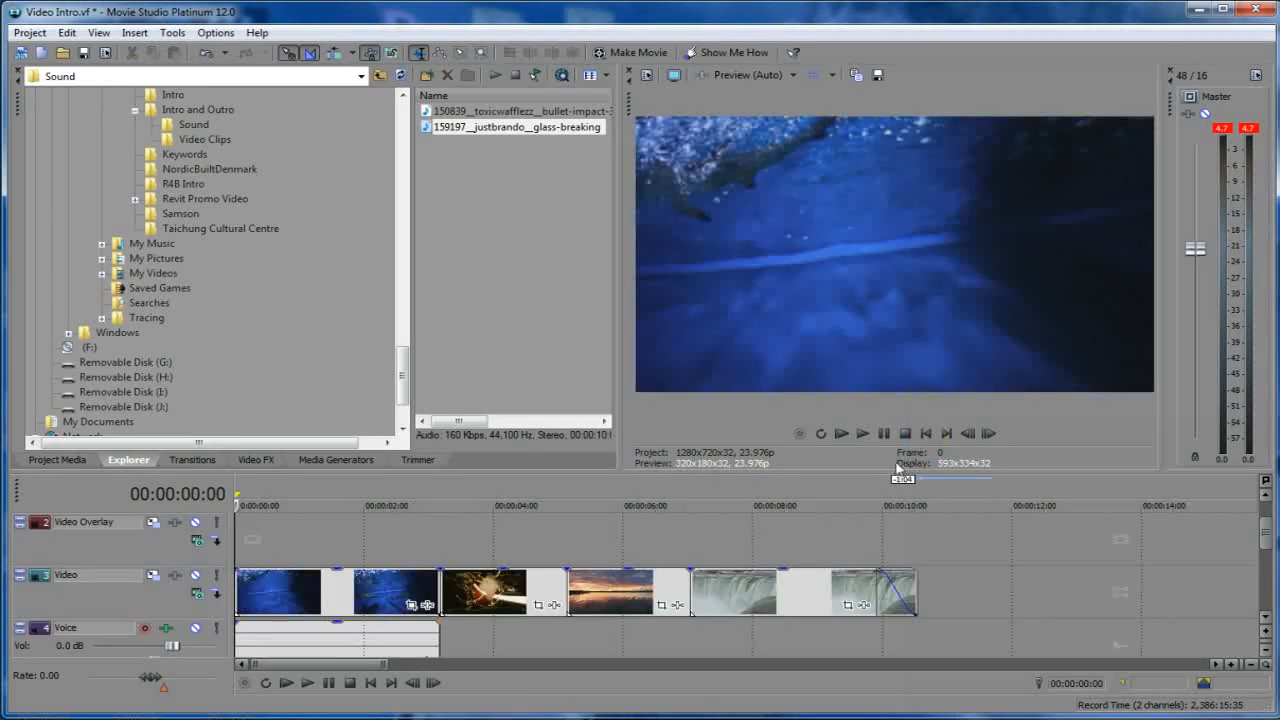
left_click(861, 438)
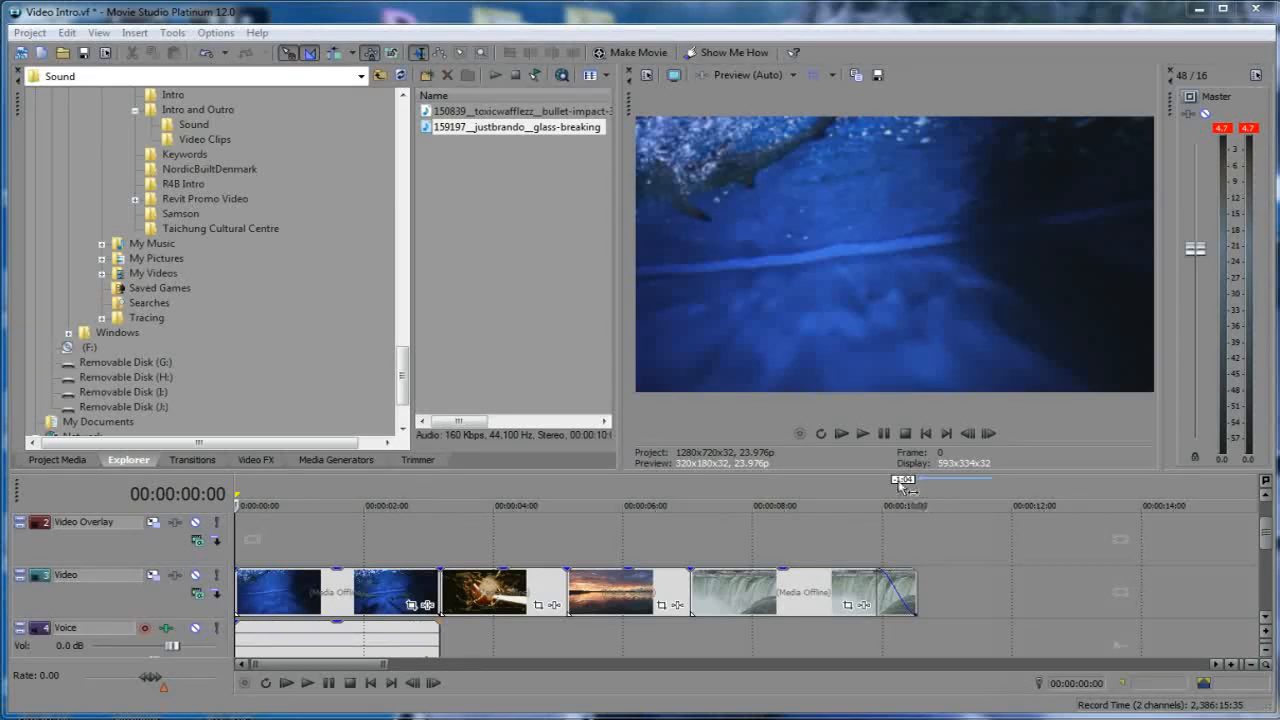
left_click(865, 439)
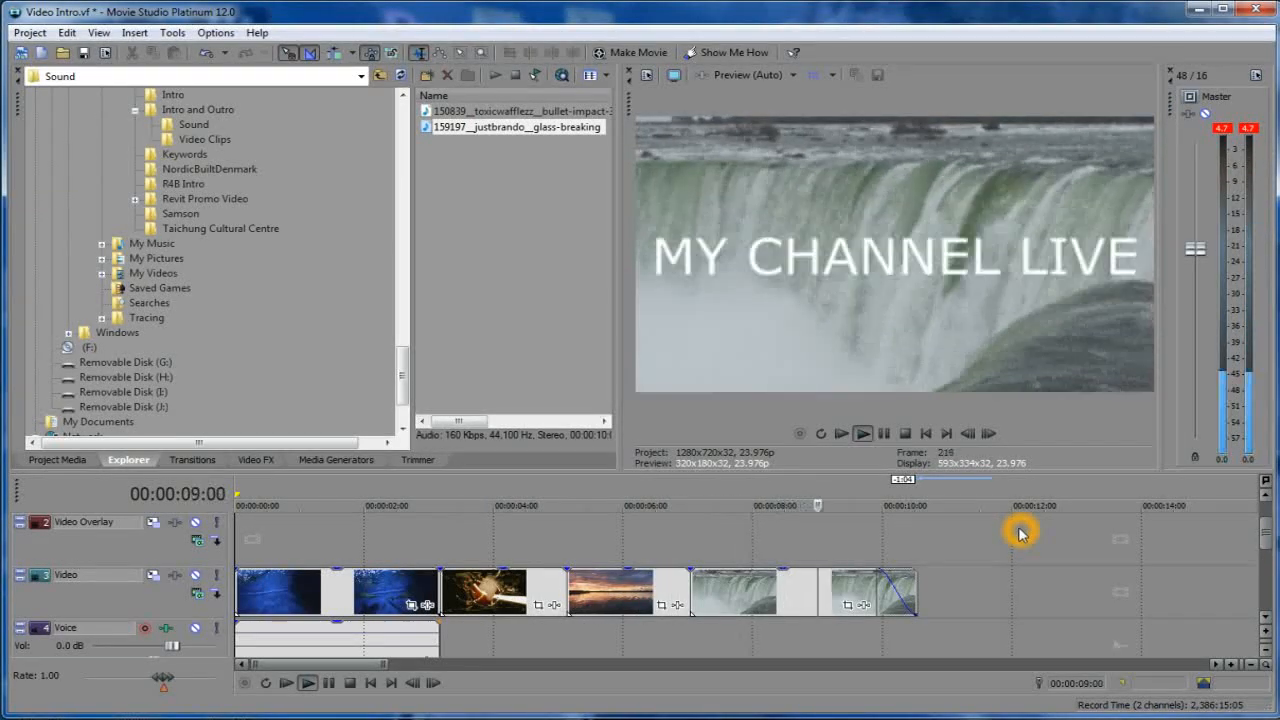
left_click(905, 433)
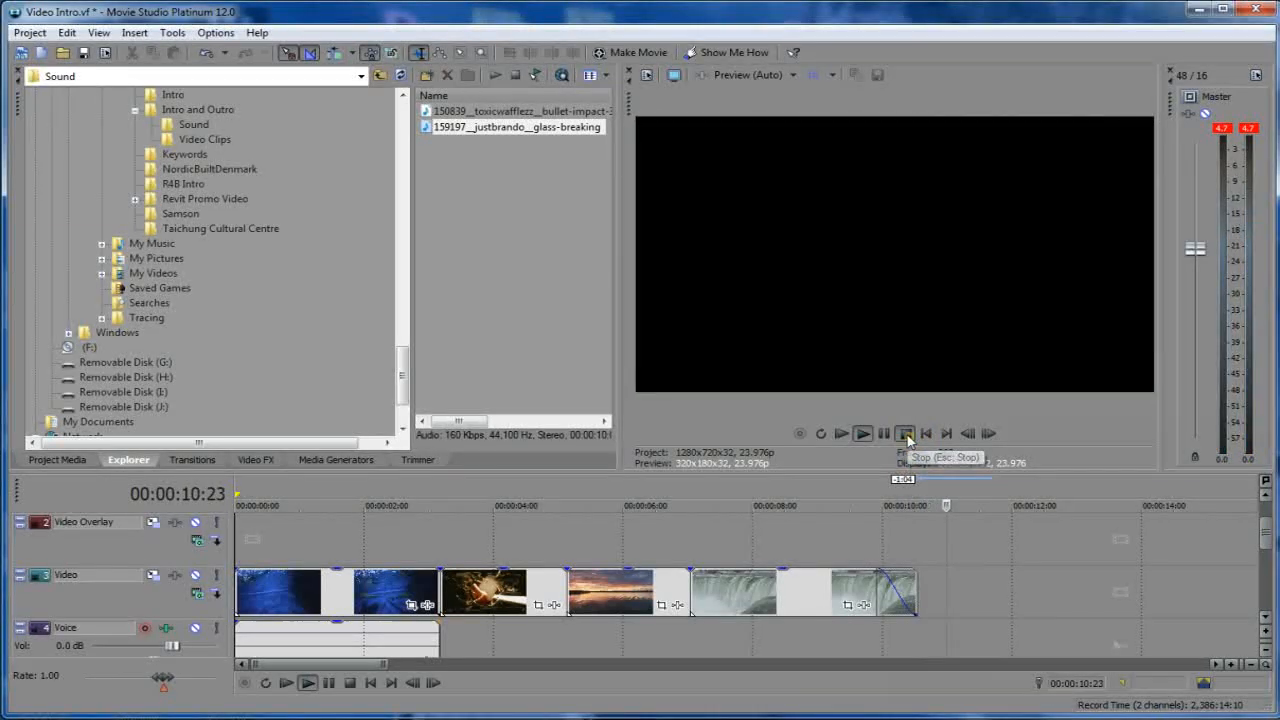
left_click(1057, 572)
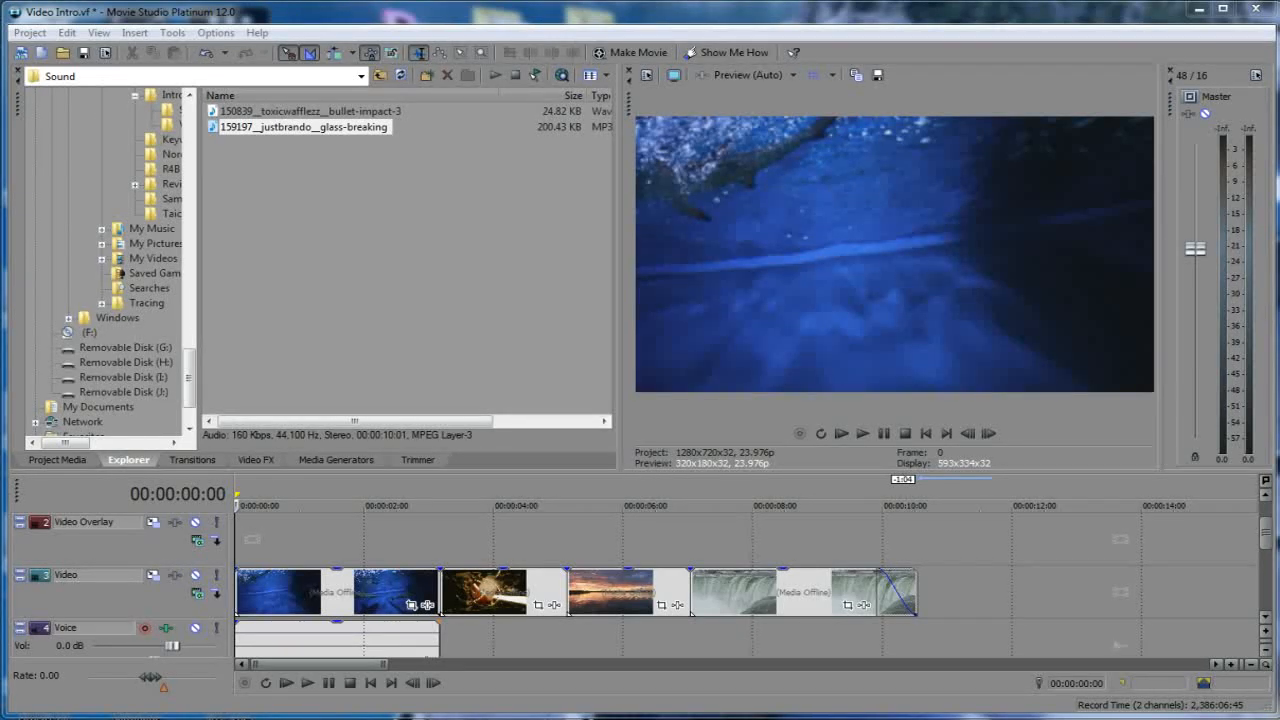
left_click(861, 436)
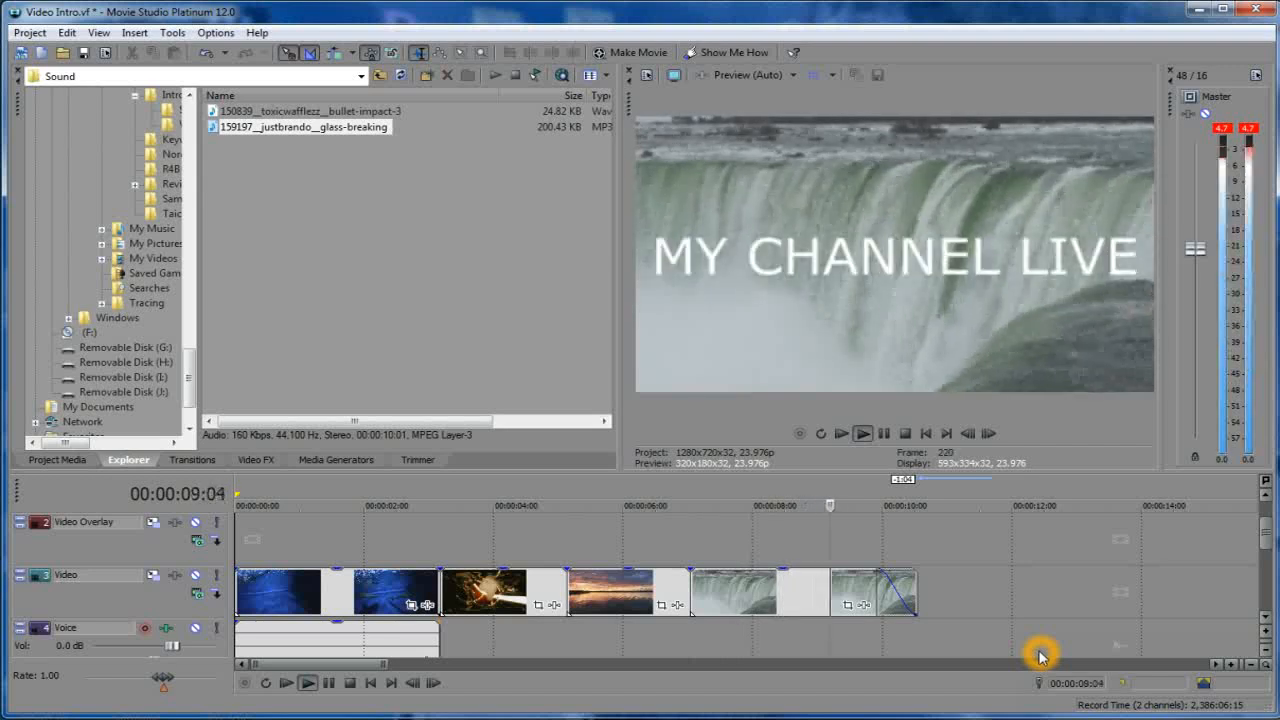
left_click(903, 440)
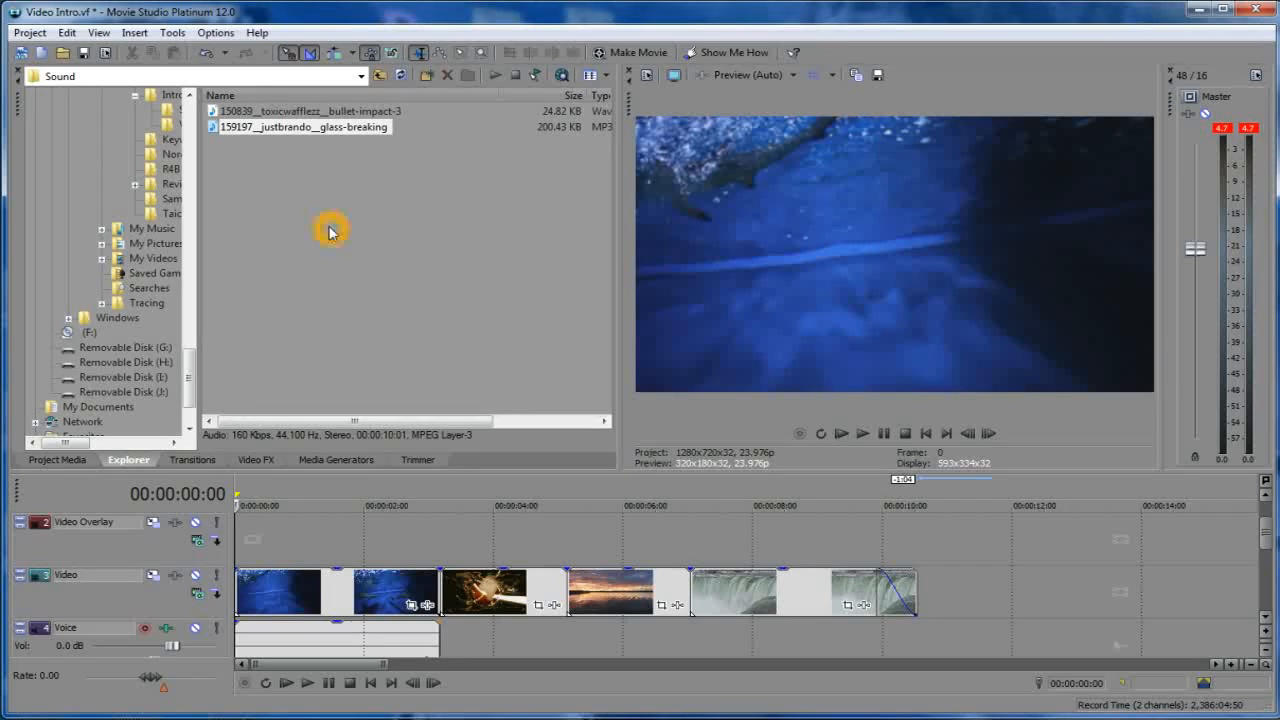
Render the project as Video Intro.mp4 with the custom Internet 1280x720-30p template ending in 8 bps2, and play the finished file.
left_click(27, 34)
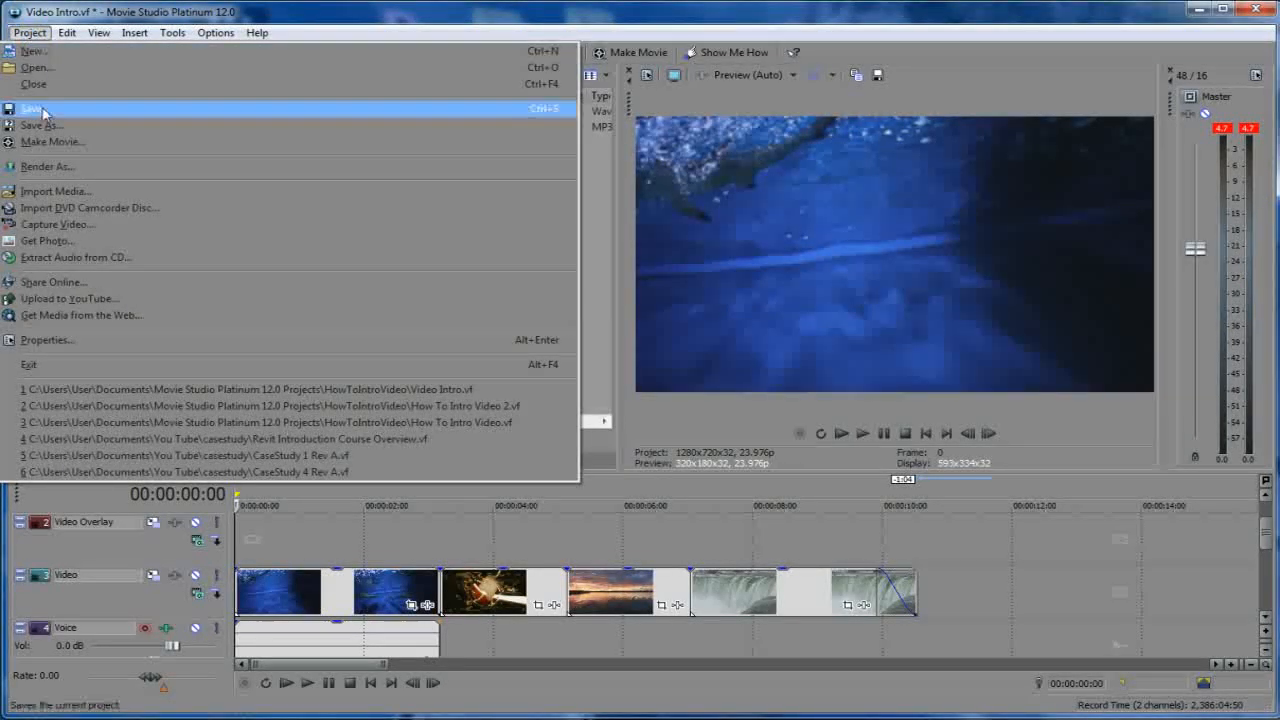
left_click(62, 176)
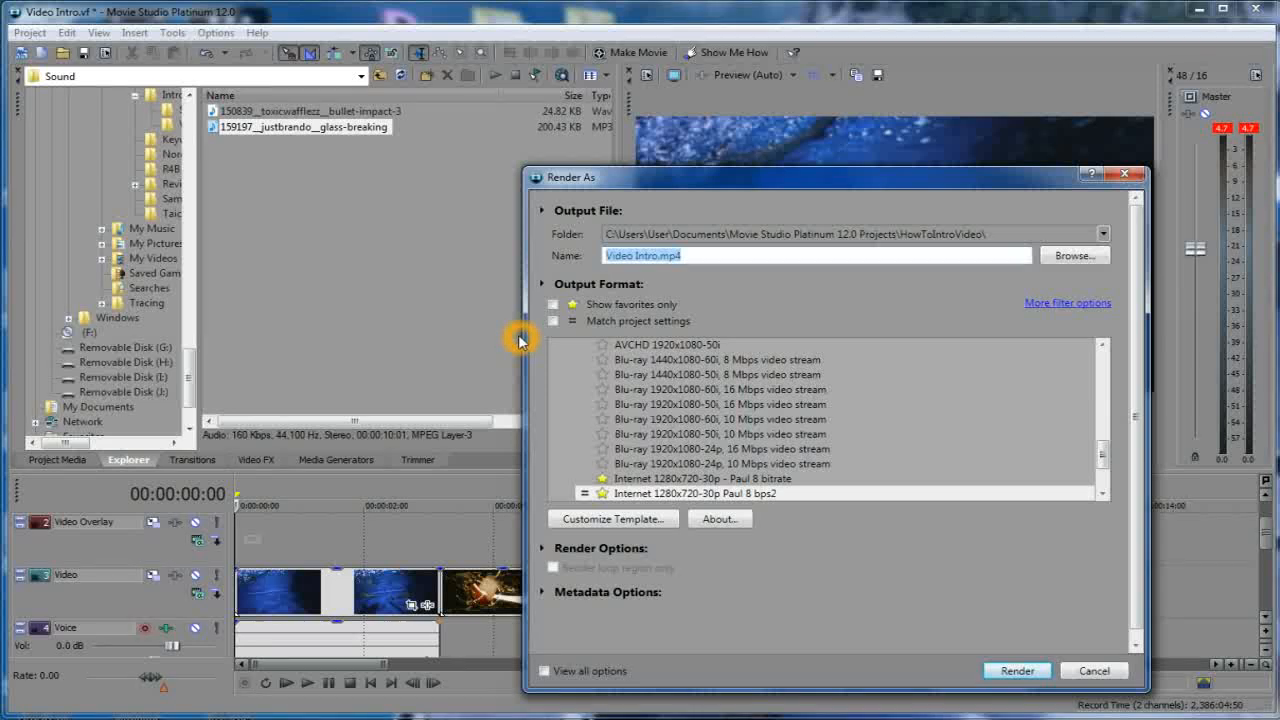
left_click(601, 477)
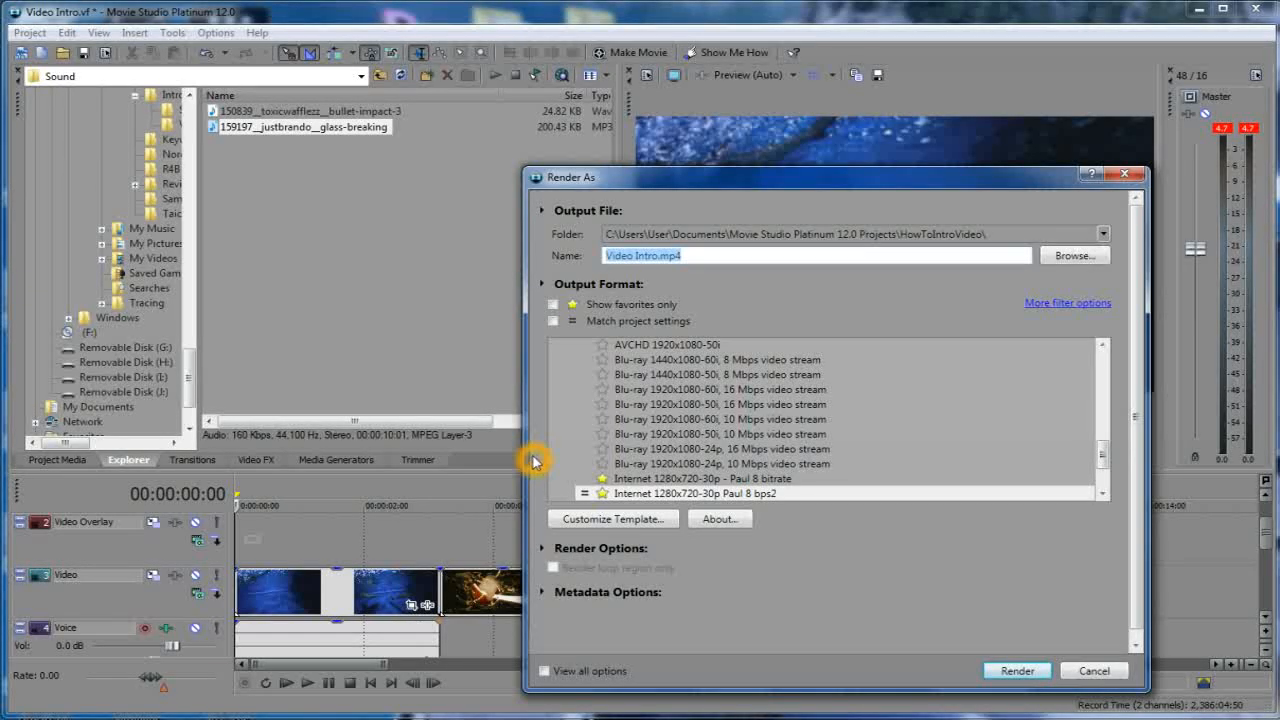
left_click(1018, 672)
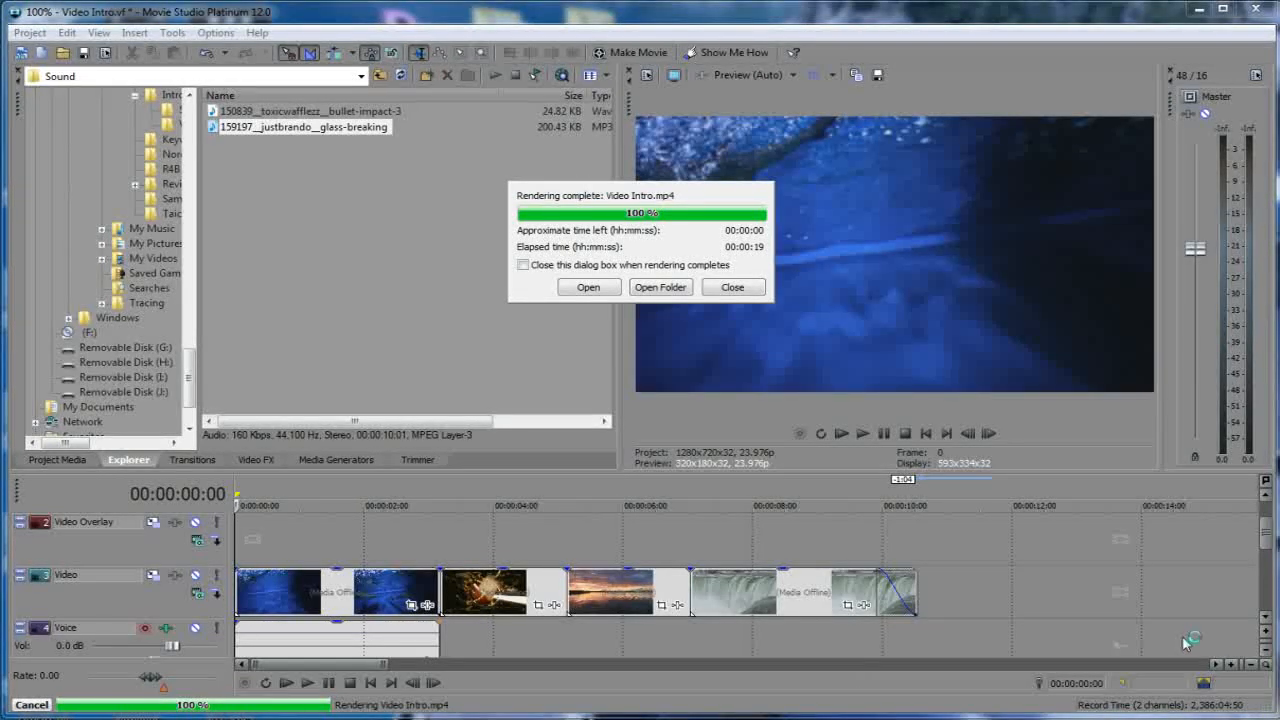
left_click(586, 288)
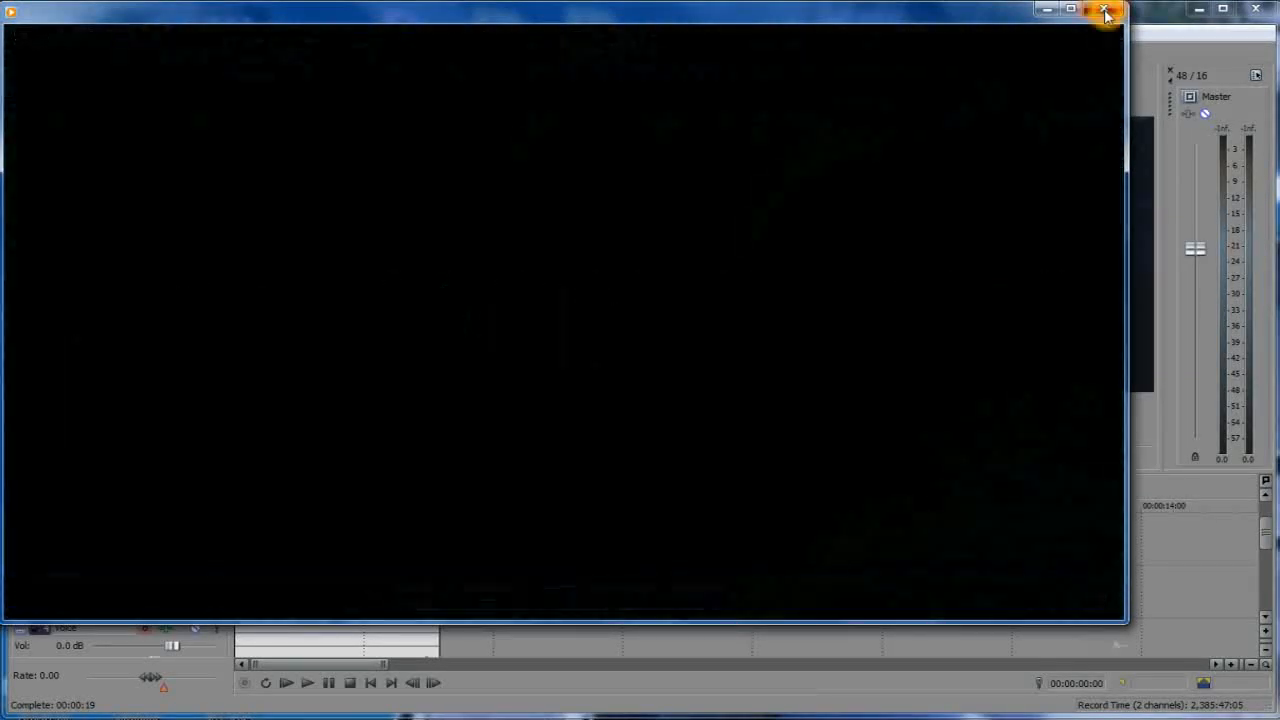
left_click(1105, 10)
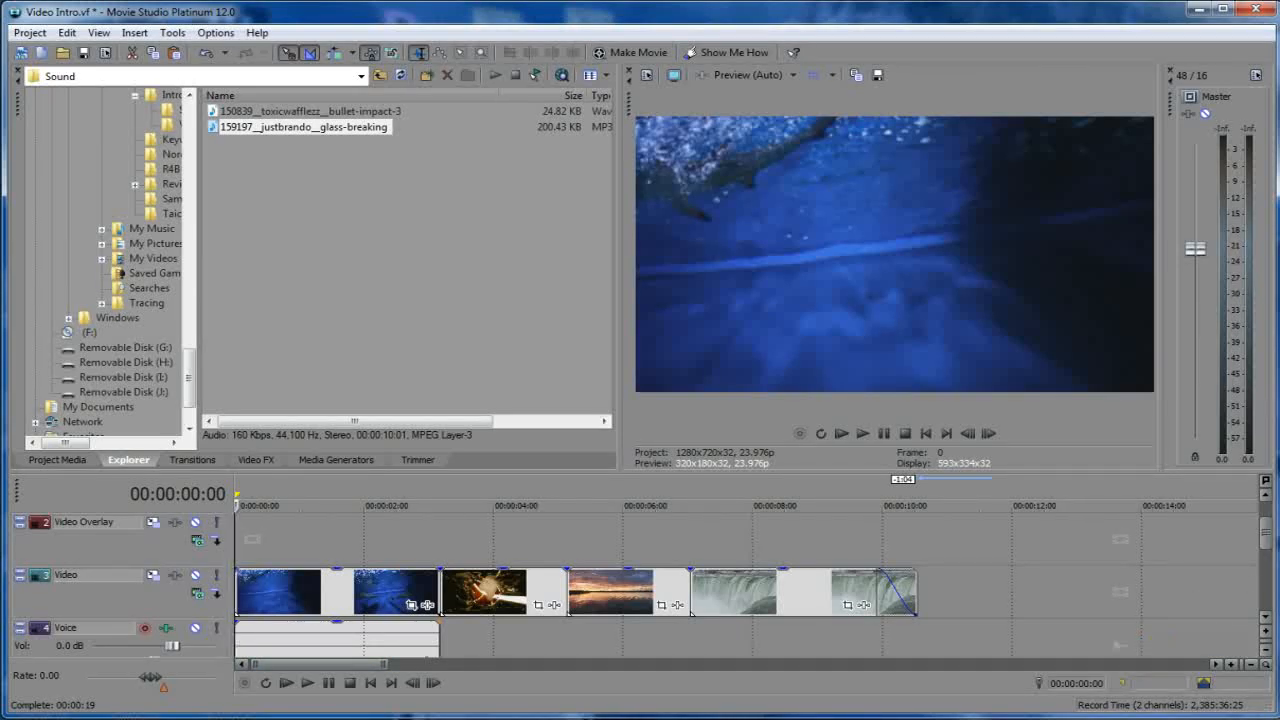
key("alt+Tab")
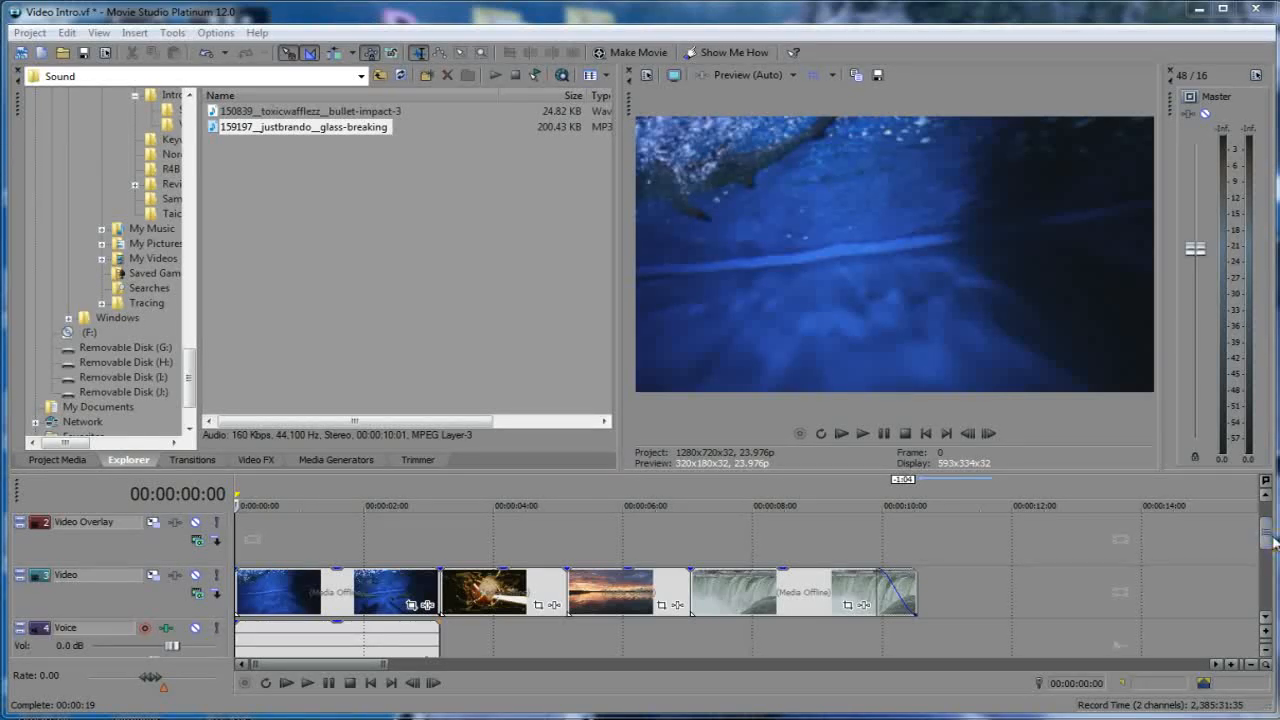
left_click_drag(1267, 545, 1268, 528)
left_click(737, 557)
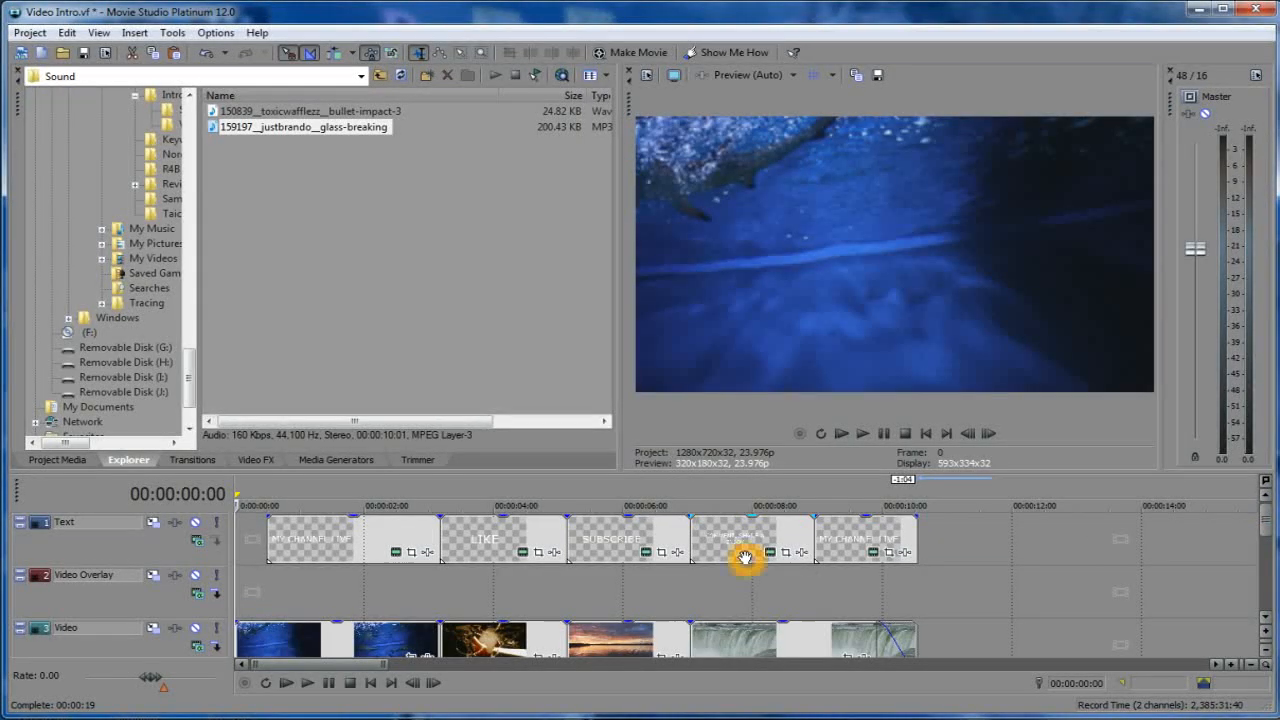
left_click(661, 553)
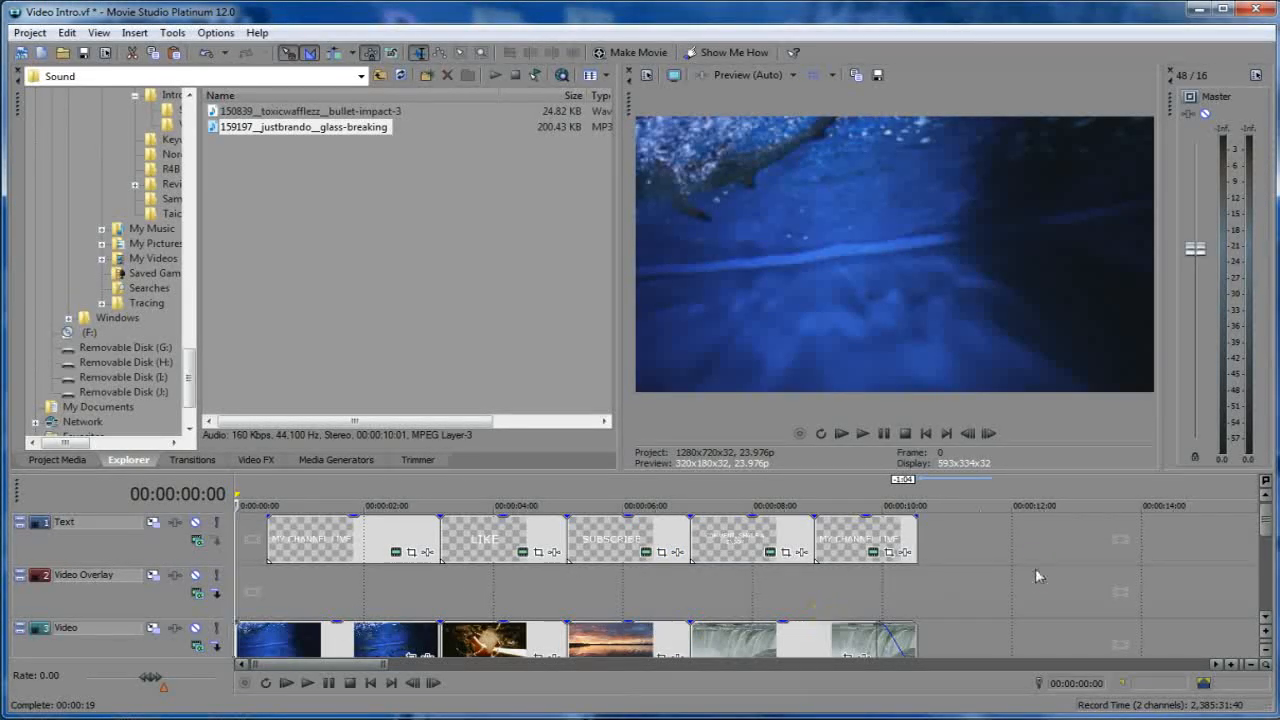
left_click(1269, 526)
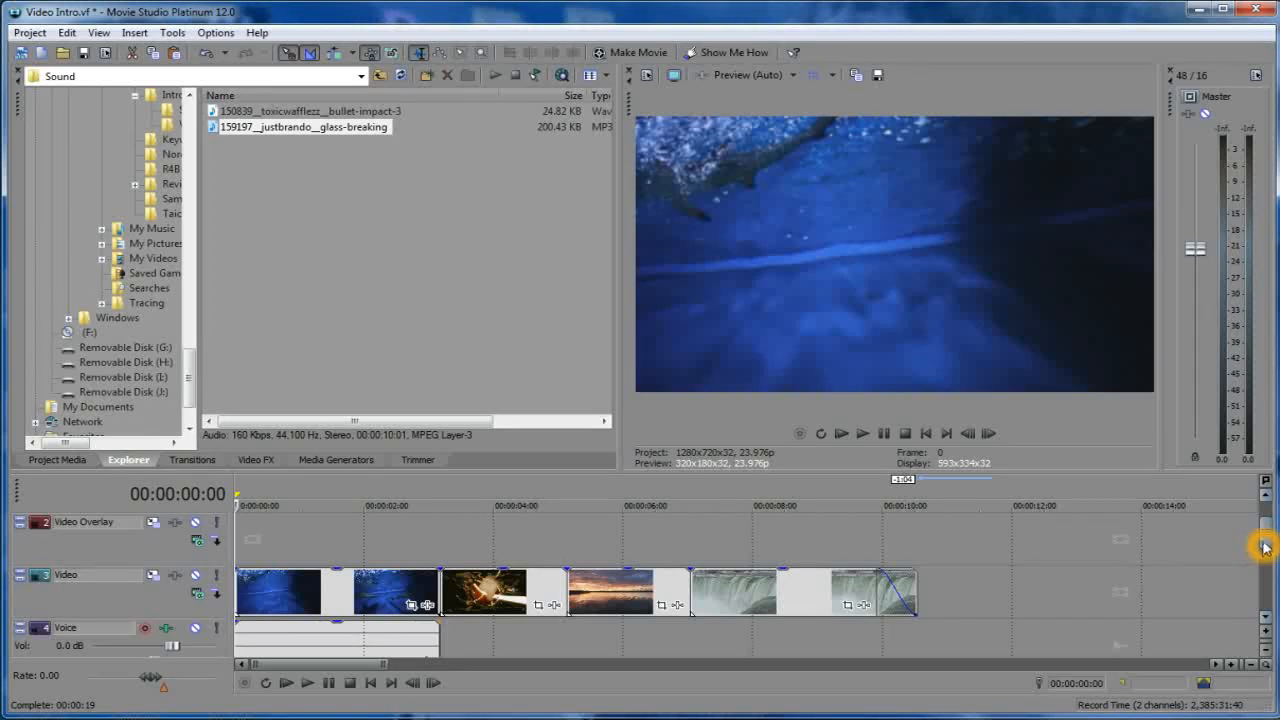
left_click_drag(1262, 545, 1263, 532)
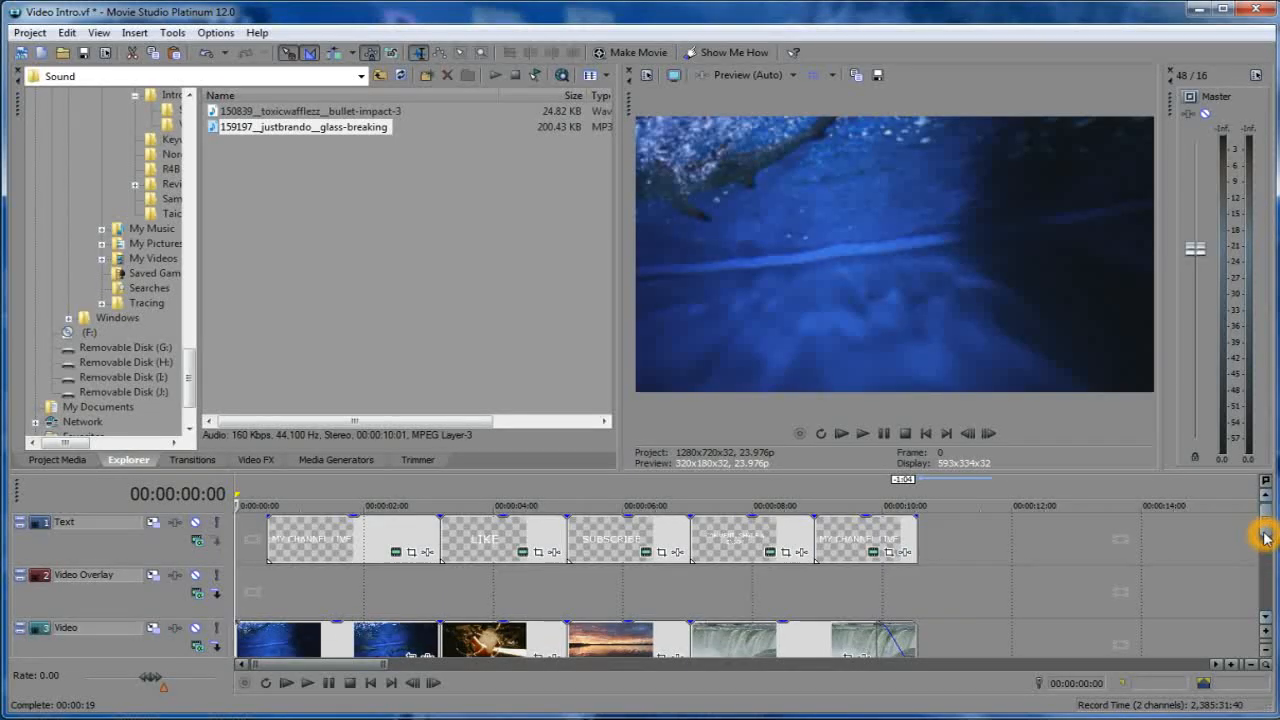